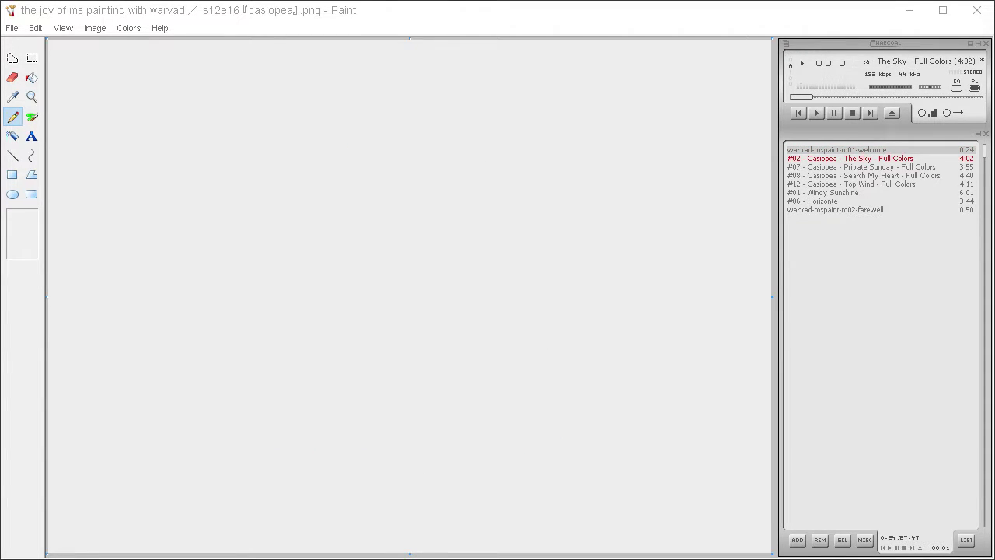
# Step: Mix a pale blue (RGB 208, 238, 253) and draw a small filled circle with it near the canvas's upper-left corner
pyautogui.click(131, 28)
pyautogui.click(138, 48)
pyautogui.click(548, 371)
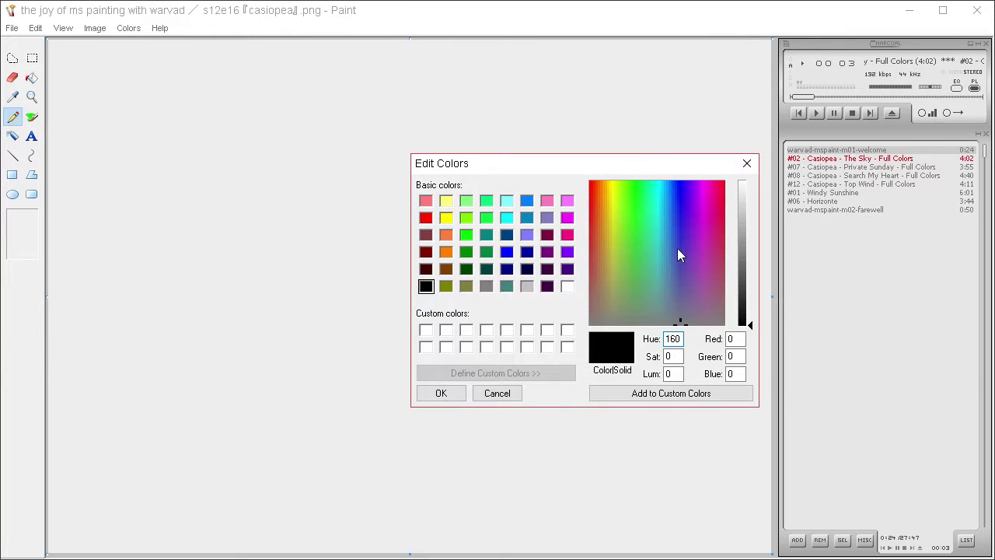
pyautogui.click(657, 231)
pyautogui.click(749, 202)
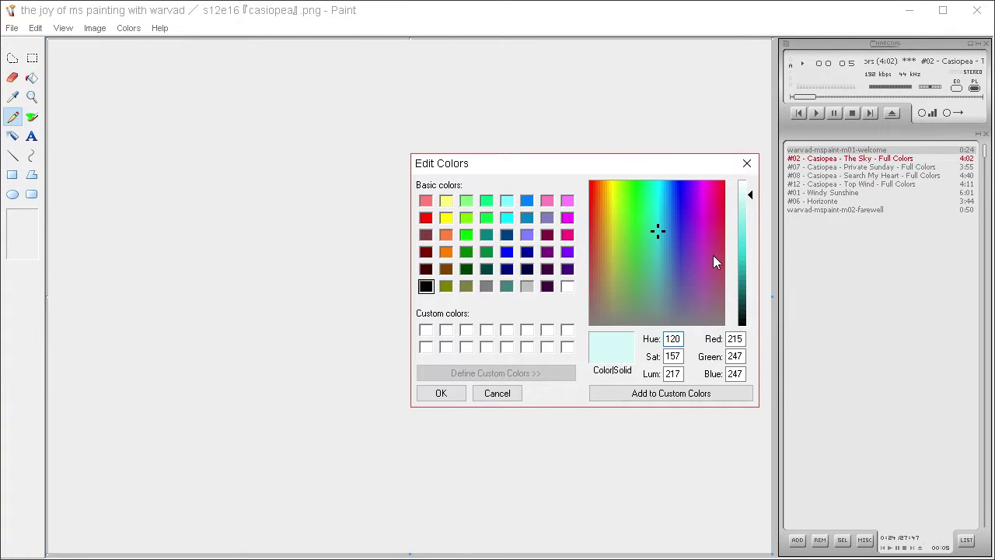
pyautogui.moveTo(663, 195); pyautogui.dragTo(664, 196)
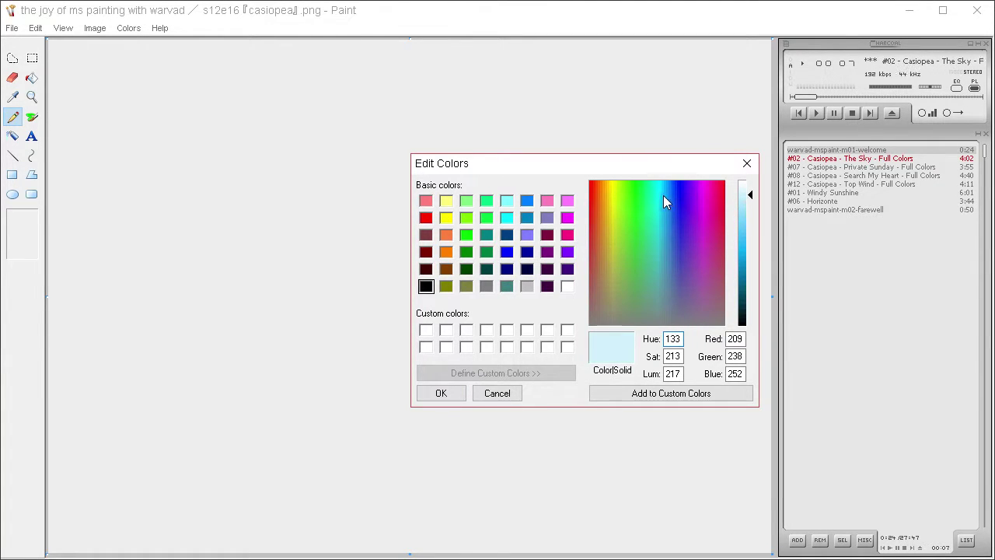
pyautogui.click(457, 389)
pyautogui.click(12, 195)
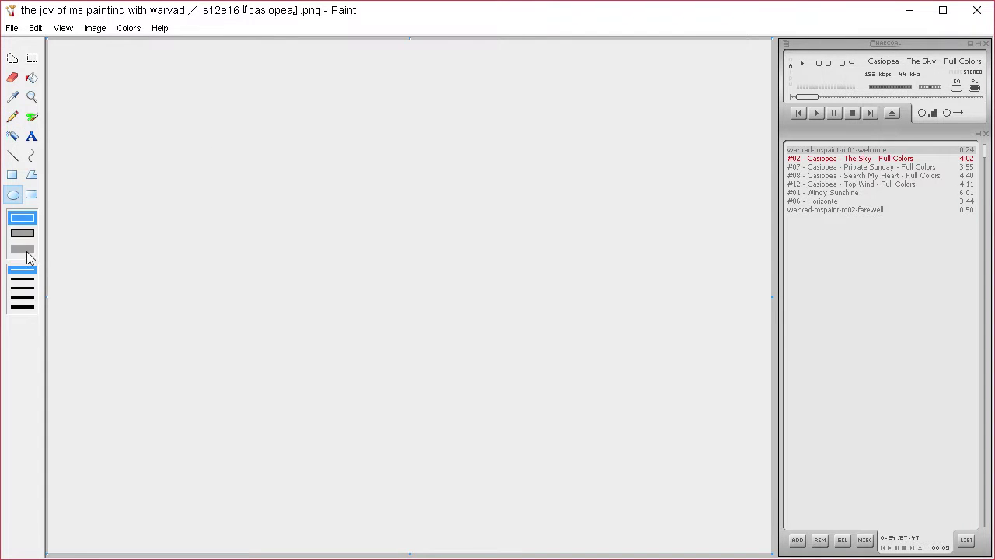
pyautogui.click(22, 249)
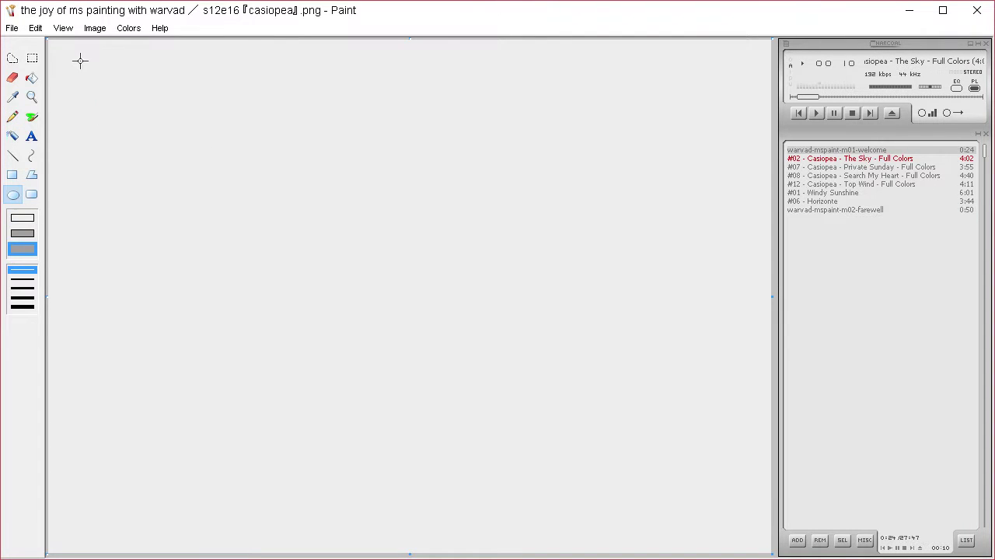
# Step: Mix a light blue (RGB 183, 215, 251) and draw a filled ellipse swatch beside the pale blue circle, slightly lower
pyautogui.click(129, 29)
pyautogui.click(133, 46)
pyautogui.click(495, 373)
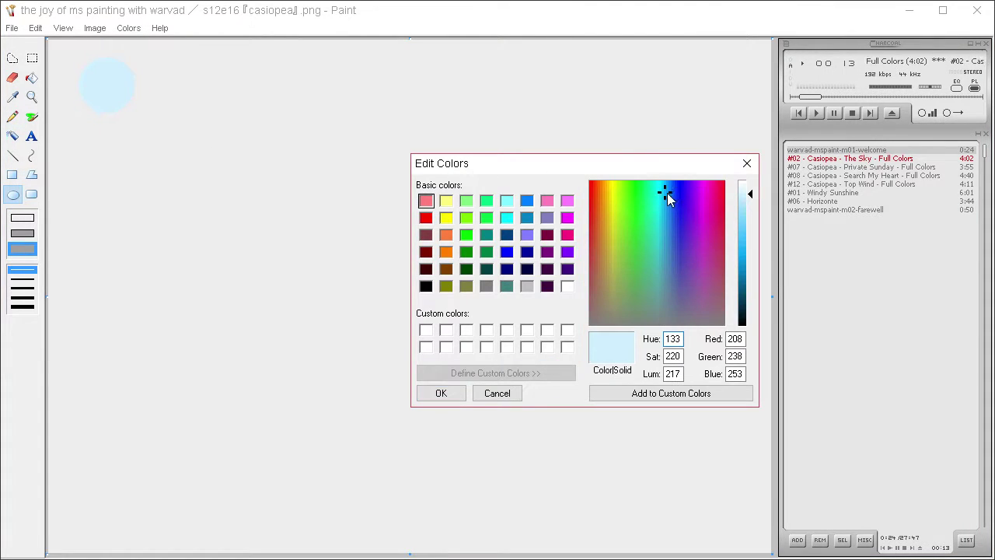
pyautogui.click(669, 196)
pyautogui.click(747, 202)
pyautogui.click(440, 393)
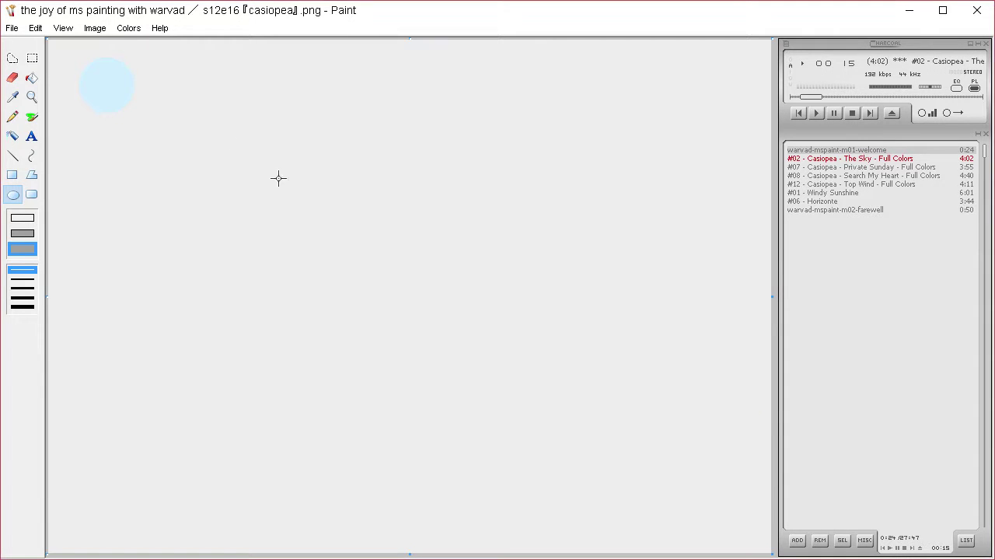
pyautogui.moveTo(152, 90); pyautogui.dragTo(234, 147)
# Step: Mix a medium blue (RGB 81, 147, 255) and draw a filled ellipse swatch just below the pale blue circle
pyautogui.click(129, 28)
pyautogui.click(132, 45)
pyautogui.click(574, 372)
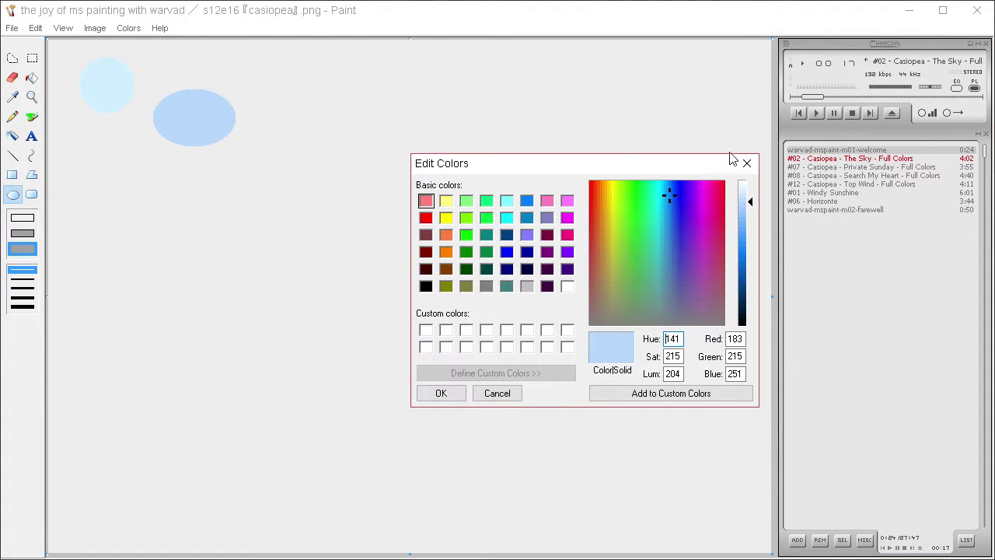
pyautogui.click(673, 180)
pyautogui.moveTo(748, 208); pyautogui.dragTo(749, 232)
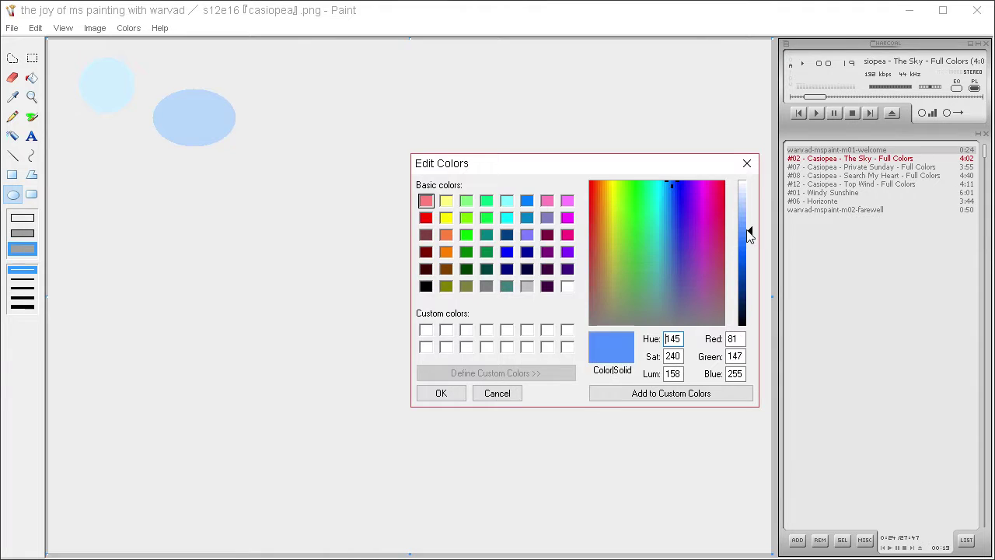
pyautogui.click(441, 392)
pyautogui.moveTo(92, 126); pyautogui.dragTo(159, 178)
# Step: Mix a bright cyan (RGB 147, 255, 252) and draw a flat filled ellipse above the light blue swatch
pyautogui.click(129, 28)
pyautogui.click(132, 45)
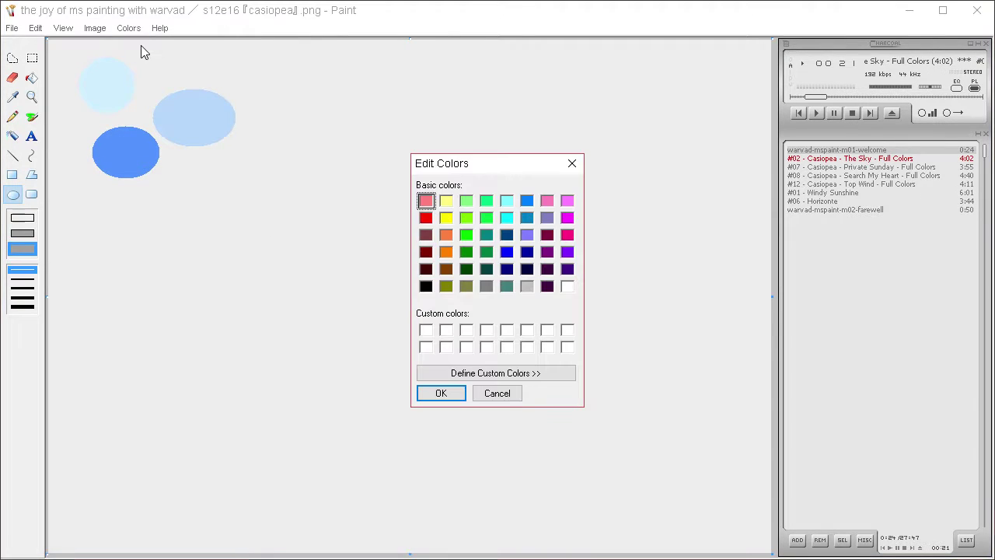
pyautogui.click(573, 372)
pyautogui.moveTo(662, 181); pyautogui.dragTo(655, 180)
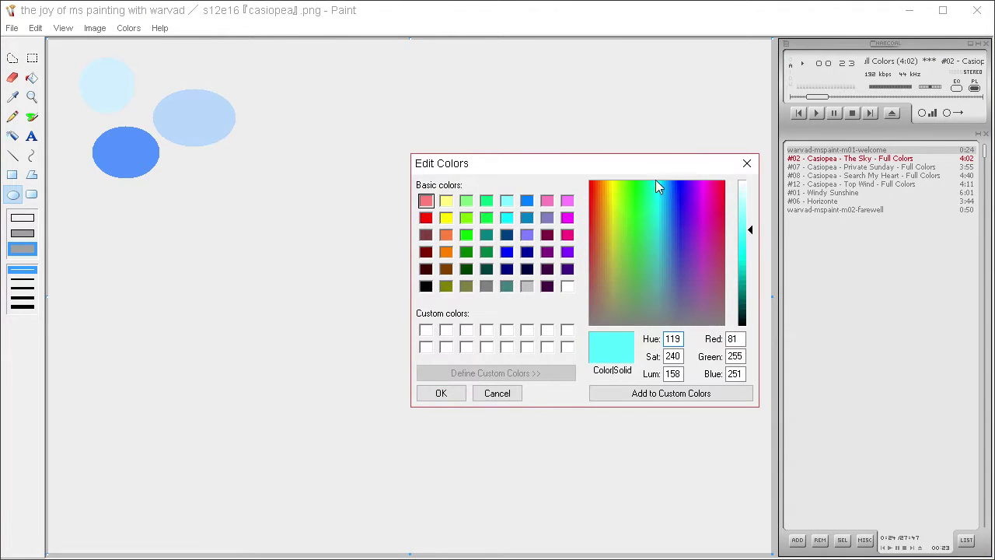
pyautogui.moveTo(750, 225)
pyautogui.mouseDown()
pyautogui.moveTo(752, 244)
pyautogui.moveTo(750, 211)
pyautogui.mouseUp()
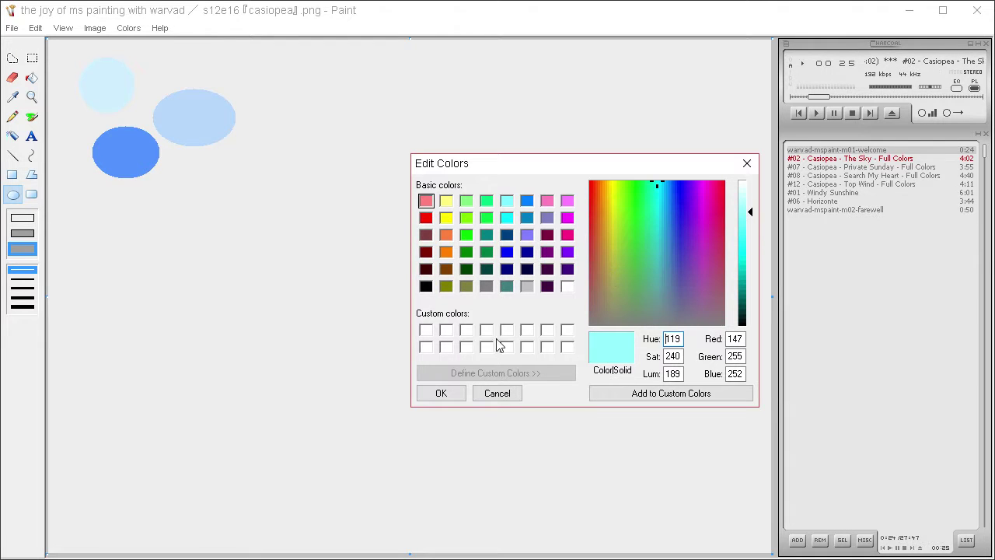
pyautogui.click(441, 392)
pyautogui.moveTo(162, 56); pyautogui.dragTo(261, 81)
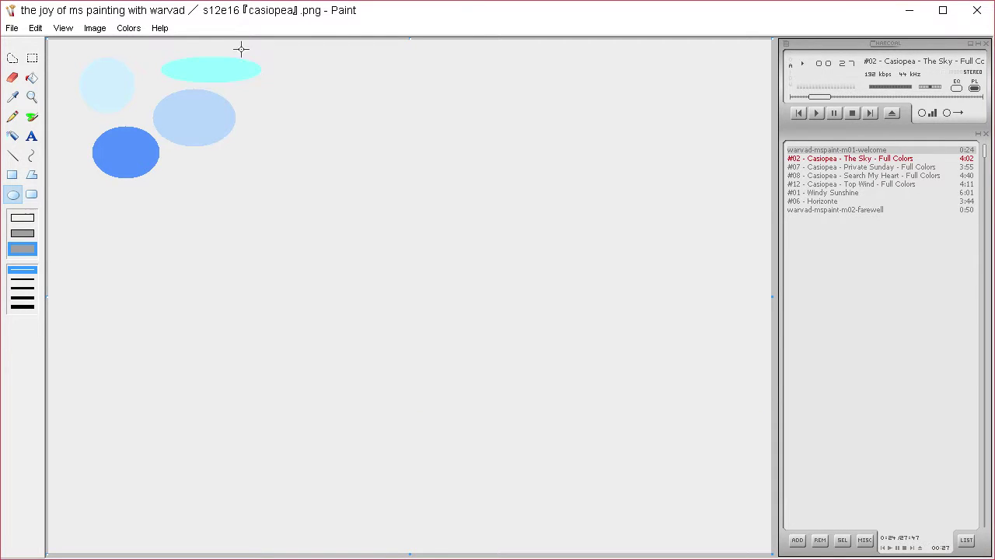
# Step: Mix a violet-blue (RGB 121, 137, 251) and draw a filled ellipse swatch below the light blue one
pyautogui.click(128, 28)
pyautogui.click(156, 45)
pyautogui.click(495, 373)
pyautogui.moveTo(660, 185); pyautogui.dragTo(677, 189)
pyautogui.click(748, 222)
pyautogui.click(441, 393)
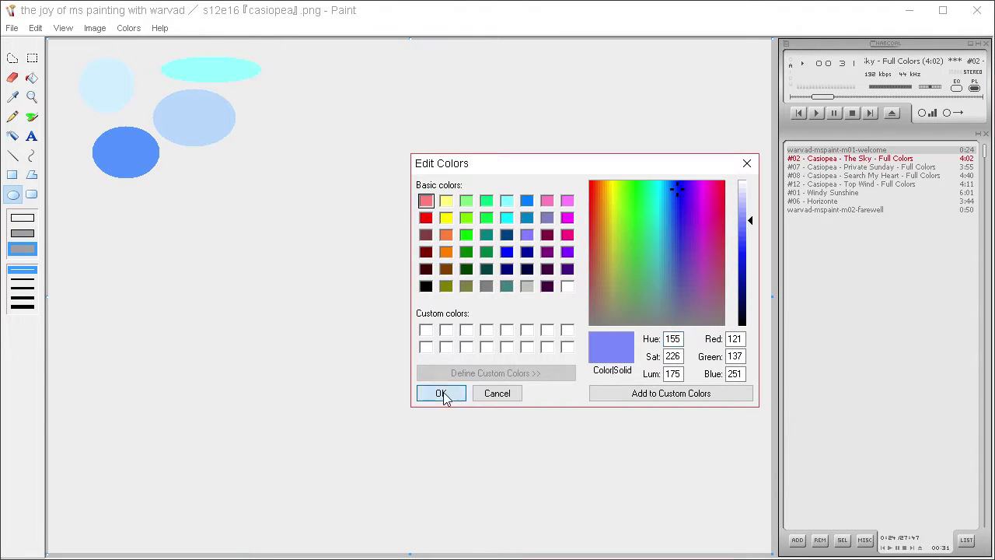
pyautogui.moveTo(173, 160); pyautogui.dragTo(258, 213)
# Step: Mix a slate gray-blue (RGB 100, 107, 145) and draw a large filled ellipse directly below the medium blue swatch
pyautogui.click(129, 28)
pyautogui.click(145, 44)
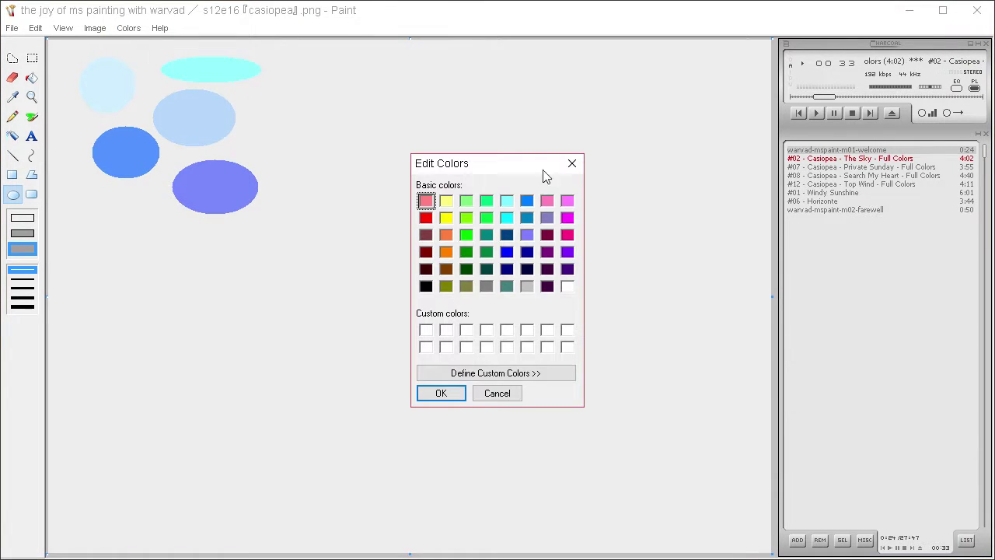
pyautogui.click(540, 373)
pyautogui.click(676, 301)
pyautogui.click(750, 260)
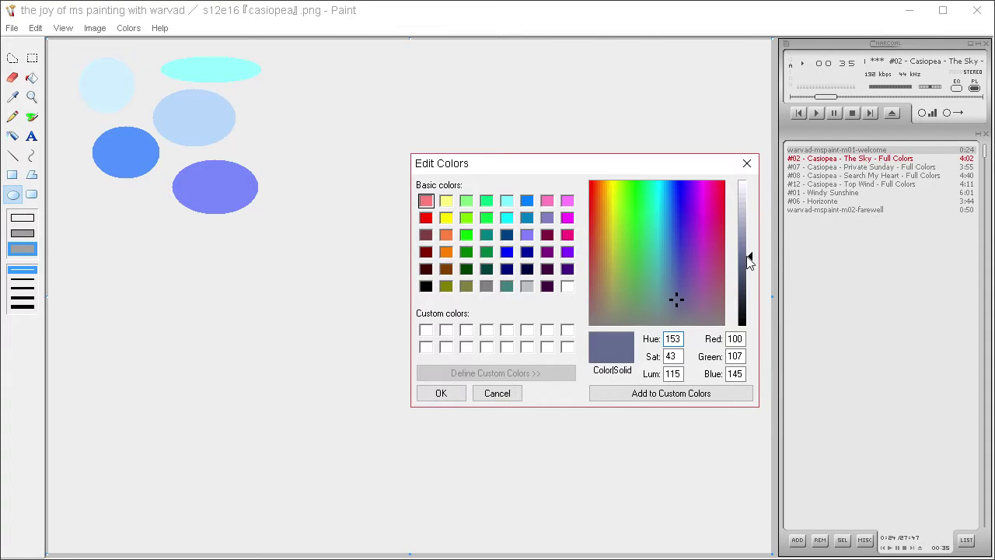
pyautogui.click(442, 394)
pyautogui.moveTo(78, 174); pyautogui.dragTo(162, 242)
# Step: Mix a dark purple and draw a filled ellipse swatch to the right of the light blue and violet-blue ones
pyautogui.click(129, 28)
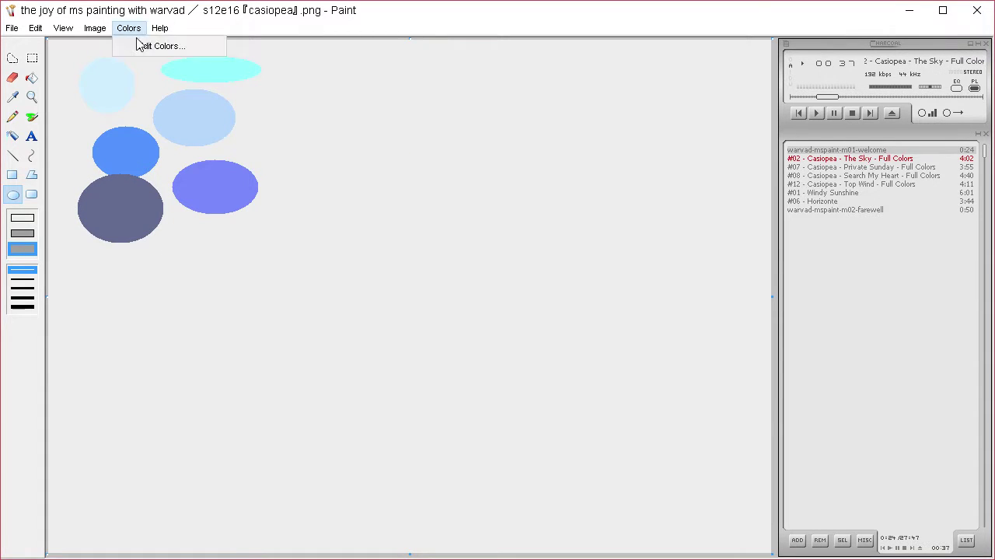
pyautogui.click(144, 43)
pyautogui.click(540, 372)
pyautogui.click(686, 282)
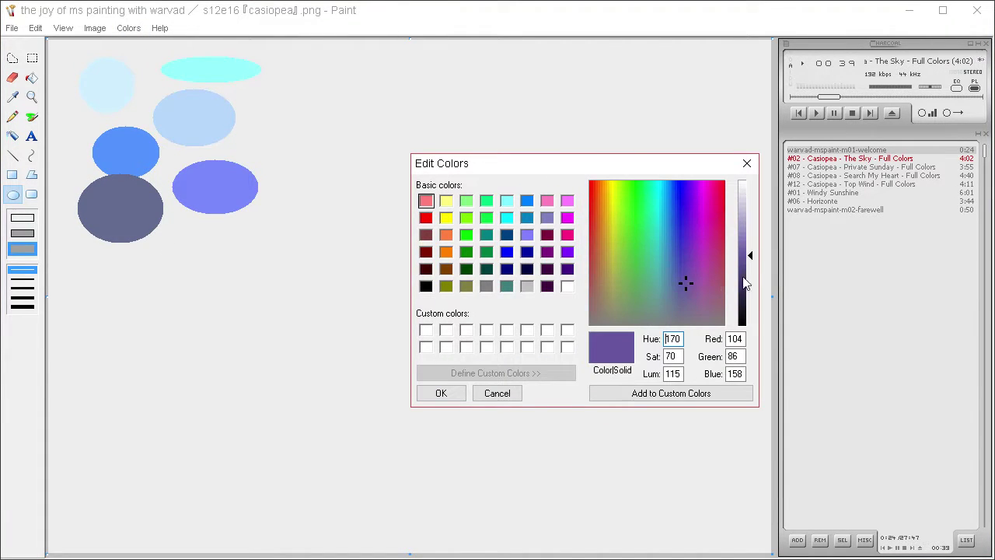
pyautogui.click(441, 393)
pyautogui.moveTo(249, 109); pyautogui.dragTo(333, 171)
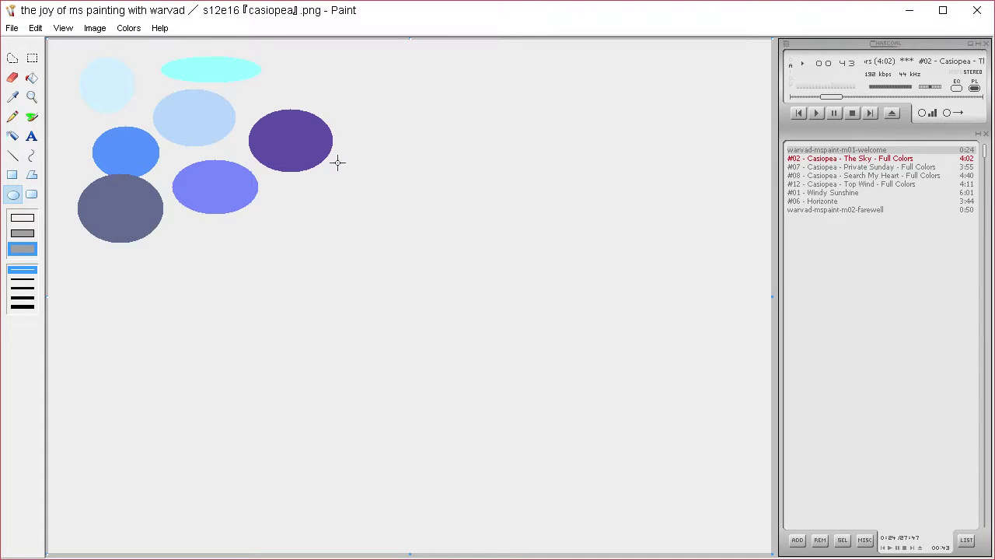
# Step: Try inverting the colors of a rectangular area around all the swatches
pyautogui.click(32, 58)
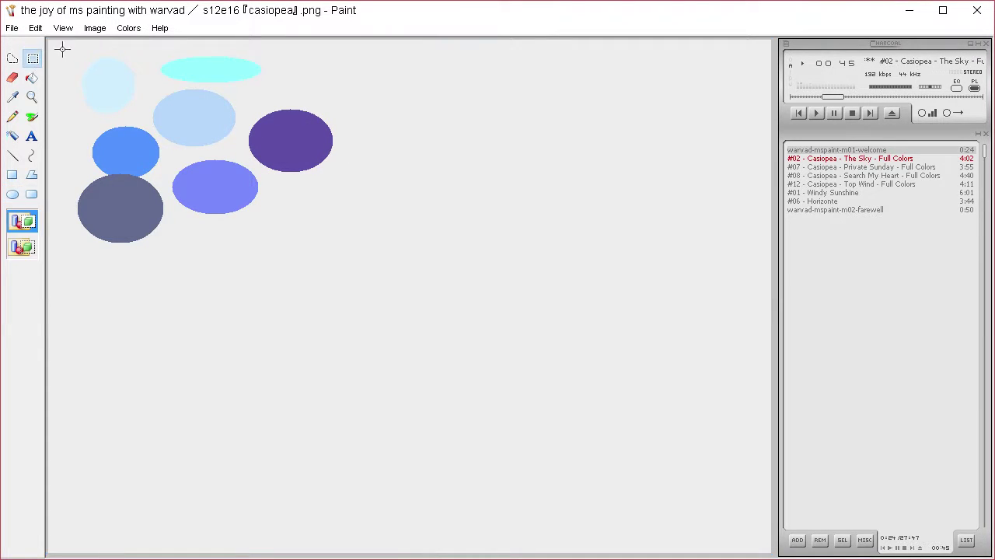
pyautogui.moveTo(61, 47); pyautogui.dragTo(583, 284)
pyautogui.hotkey('ctrl', 'i')
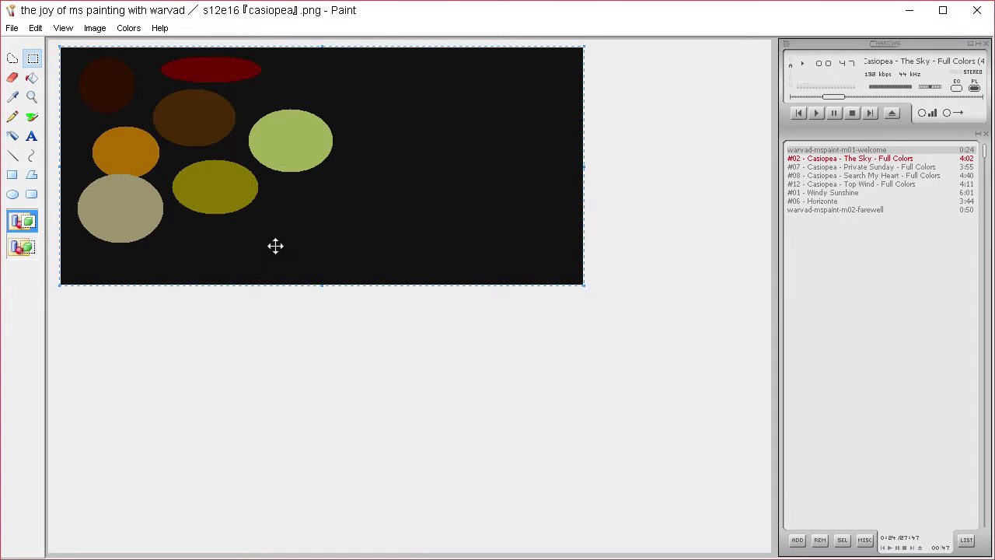
pyautogui.hotkey('ctrl', 'z')
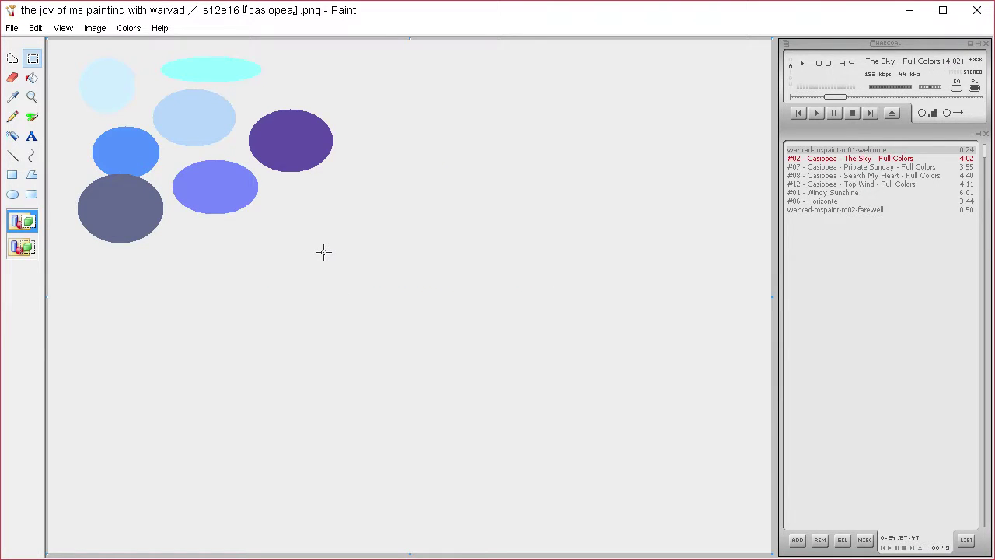
# Step: Pick up the violet-blue swatch color and pencil a rounded animal head with tall pointed ears and rough facial guidelines
pyautogui.click(13, 97)
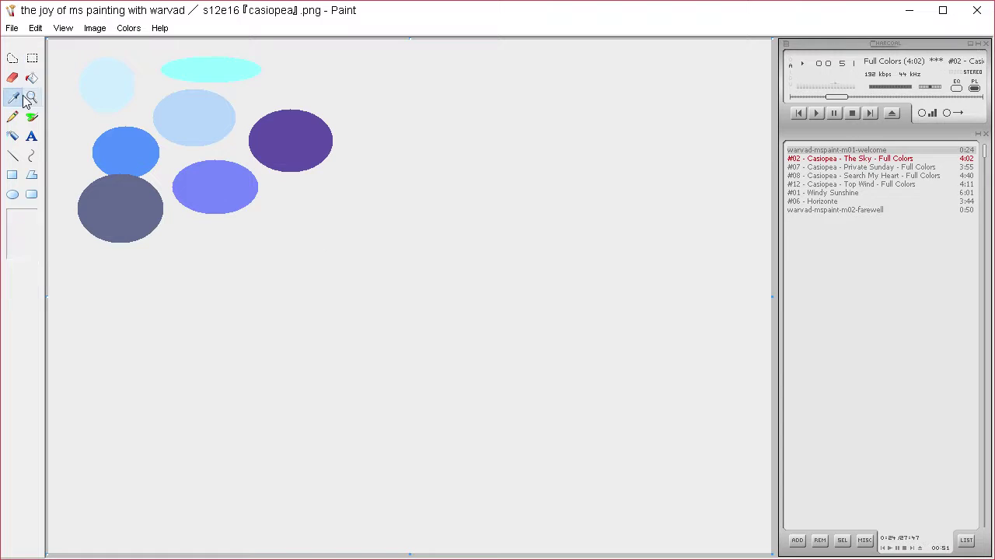
pyautogui.click(242, 169)
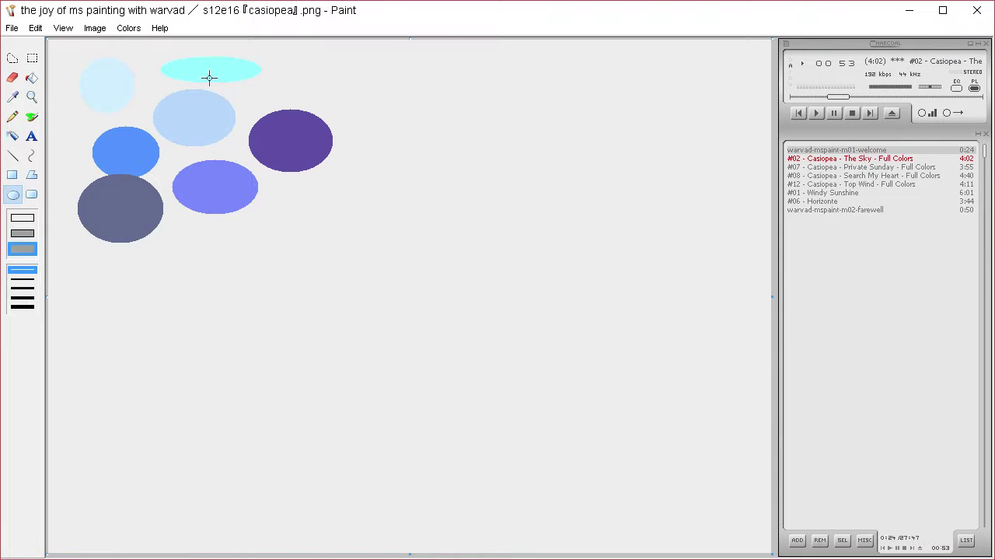
pyautogui.click(12, 117)
pyautogui.moveTo(575, 132)
pyautogui.mouseDown()
pyautogui.moveTo(580, 171)
pyautogui.moveTo(615, 160)
pyautogui.moveTo(597, 133)
pyautogui.moveTo(673, 113)
pyautogui.moveTo(660, 156)
pyautogui.moveTo(611, 138)
pyautogui.mouseUp()
pyautogui.moveTo(554, 120)
pyautogui.mouseDown()
pyautogui.moveTo(561, 28)
pyautogui.moveTo(508, 122)
pyautogui.moveTo(498, 150)
pyautogui.mouseUp()
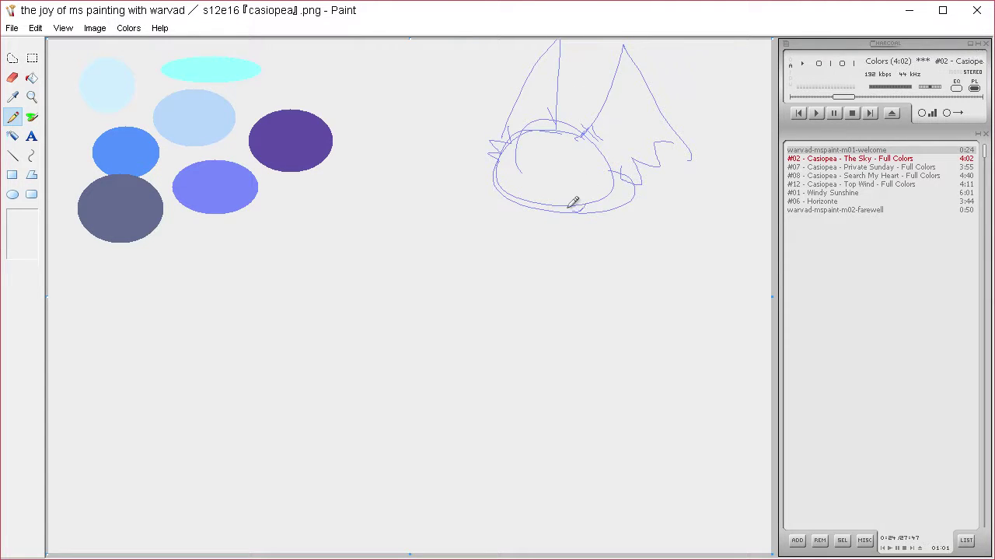
pyautogui.moveTo(572, 201)
pyautogui.mouseDown()
pyautogui.moveTo(617, 191)
pyautogui.moveTo(591, 195)
pyautogui.moveTo(608, 193)
pyautogui.mouseUp()
pyautogui.moveTo(534, 169)
pyautogui.mouseDown()
pyautogui.moveTo(556, 155)
pyautogui.moveTo(562, 200)
pyautogui.moveTo(538, 153)
pyautogui.mouseUp()
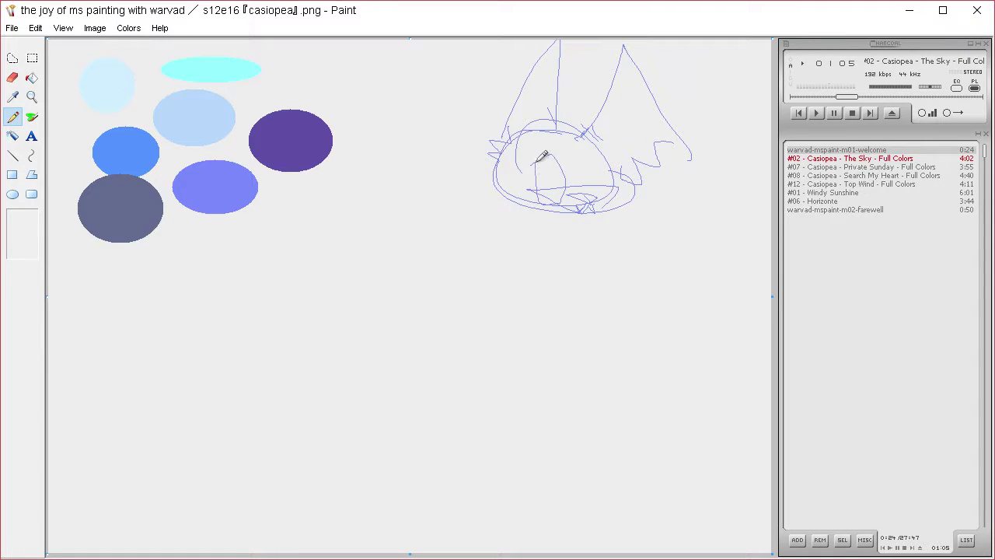
# Step: Sketch the cheek tufts and the long curves of the neck, back, rump and belly, extending from below the head
pyautogui.moveTo(618, 178)
pyautogui.mouseDown()
pyautogui.moveTo(610, 194)
pyautogui.moveTo(489, 173)
pyautogui.moveTo(522, 206)
pyautogui.moveTo(553, 268)
pyautogui.moveTo(431, 293)
pyautogui.mouseUp()
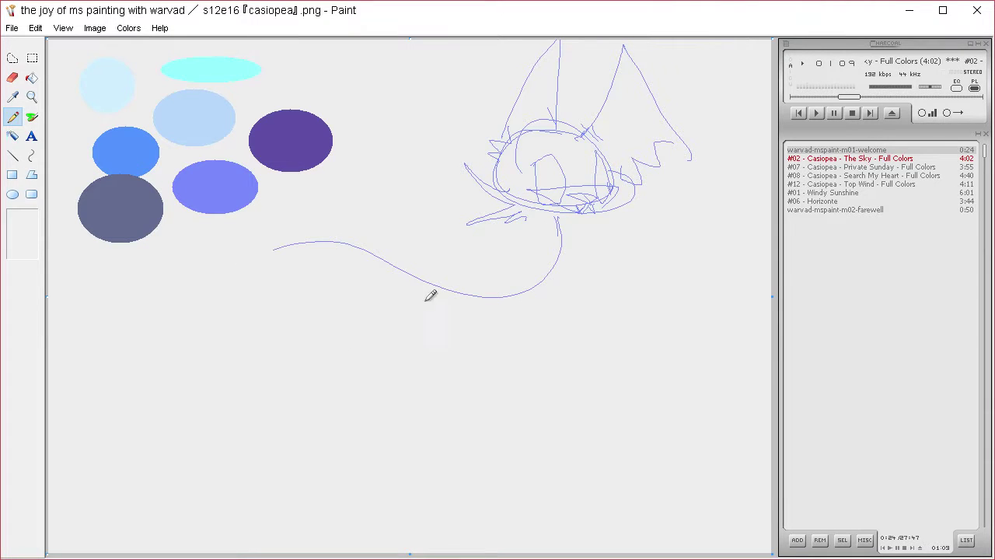
pyautogui.moveTo(272, 249); pyautogui.dragTo(334, 428)
pyautogui.moveTo(162, 389); pyautogui.dragTo(440, 439)
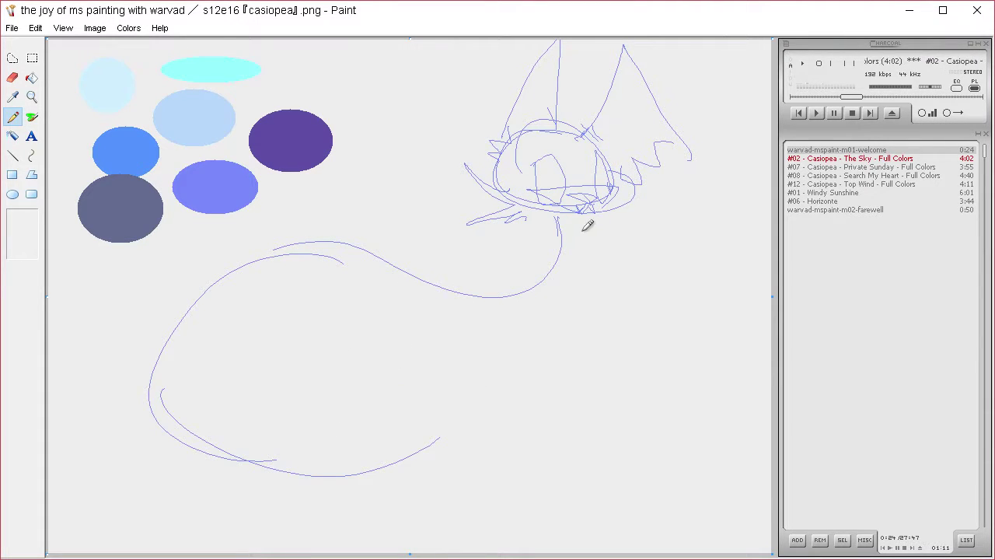
# Step: Sketch the throat and chest line running down into a first front leg with its paw
pyautogui.moveTo(584, 223)
pyautogui.mouseDown()
pyautogui.moveTo(572, 471)
pyautogui.moveTo(536, 465)
pyautogui.moveTo(567, 484)
pyautogui.moveTo(542, 498)
pyautogui.mouseUp()
pyautogui.moveTo(524, 373); pyautogui.dragTo(514, 412)
pyautogui.moveTo(507, 404); pyautogui.dragTo(528, 428)
pyautogui.moveTo(499, 332); pyautogui.dragTo(469, 370)
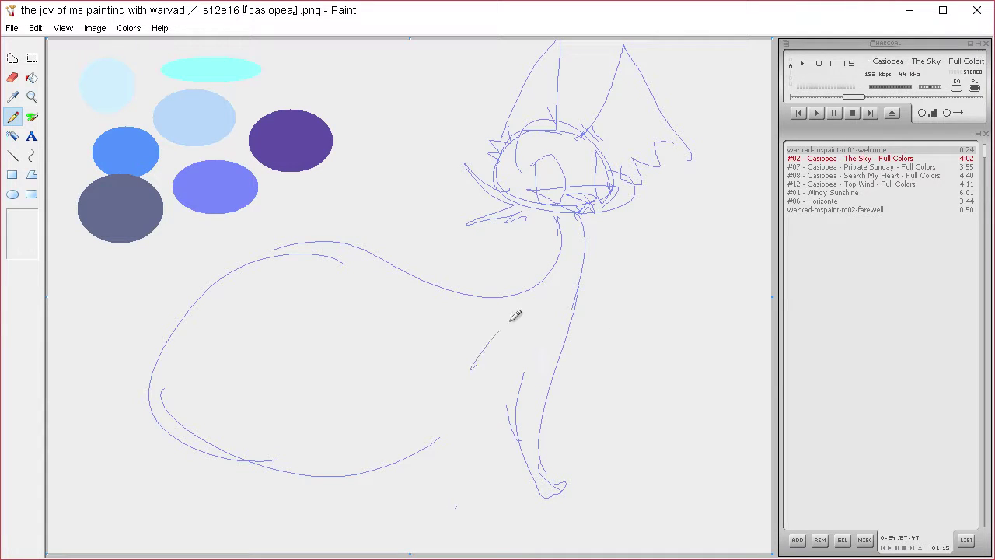
# Step: Sketch the chest and shoulder contours, another front leg, the haunch, the belly line and both hind legs
pyautogui.moveTo(582, 225)
pyautogui.mouseDown()
pyautogui.moveTo(432, 522)
pyautogui.moveTo(417, 408)
pyautogui.moveTo(429, 362)
pyautogui.moveTo(499, 393)
pyautogui.moveTo(482, 338)
pyautogui.moveTo(495, 314)
pyautogui.moveTo(463, 241)
pyautogui.moveTo(407, 344)
pyautogui.moveTo(369, 313)
pyautogui.moveTo(411, 343)
pyautogui.moveTo(363, 339)
pyautogui.moveTo(346, 324)
pyautogui.moveTo(184, 282)
pyautogui.moveTo(328, 269)
pyautogui.moveTo(236, 318)
pyautogui.moveTo(259, 291)
pyautogui.moveTo(273, 533)
pyautogui.moveTo(191, 433)
pyautogui.moveTo(211, 417)
pyautogui.moveTo(187, 334)
pyautogui.mouseUp()
pyautogui.moveTo(351, 392)
pyautogui.mouseDown()
pyautogui.moveTo(329, 360)
pyautogui.moveTo(344, 349)
pyautogui.moveTo(292, 417)
pyautogui.mouseUp()
pyautogui.moveTo(190, 440)
pyautogui.mouseDown()
pyautogui.moveTo(79, 414)
pyautogui.moveTo(80, 473)
pyautogui.moveTo(60, 459)
pyautogui.moveTo(90, 390)
pyautogui.moveTo(207, 355)
pyautogui.mouseUp()
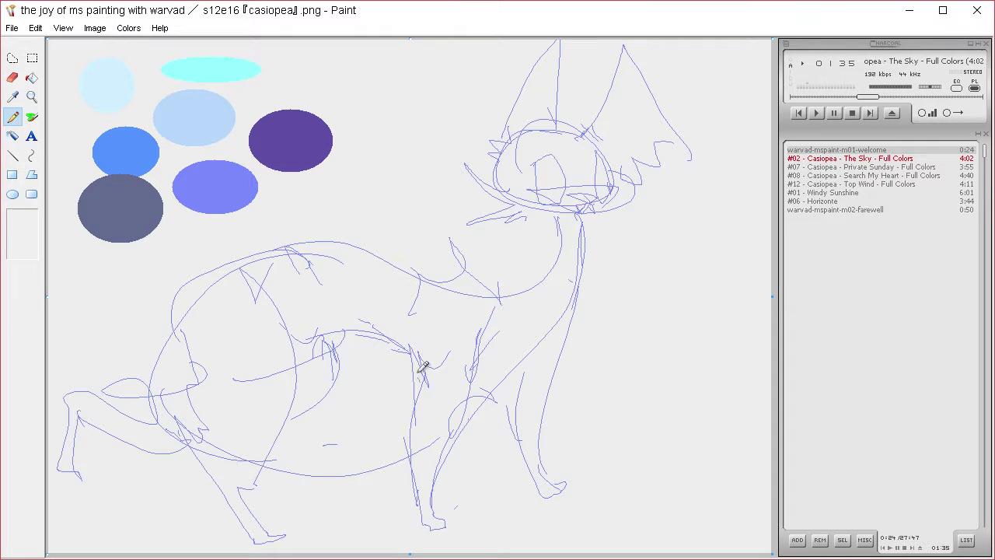
# Step: Sketch a raised, bent front leg reaching forward, and rework the chest line and the supporting leg with its paw
pyautogui.moveTo(418, 373)
pyautogui.mouseDown()
pyautogui.moveTo(469, 435)
pyautogui.moveTo(580, 426)
pyautogui.moveTo(584, 448)
pyautogui.moveTo(598, 423)
pyautogui.moveTo(494, 400)
pyautogui.moveTo(483, 346)
pyautogui.moveTo(477, 360)
pyautogui.moveTo(573, 410)
pyautogui.moveTo(606, 412)
pyautogui.moveTo(584, 443)
pyautogui.mouseUp()
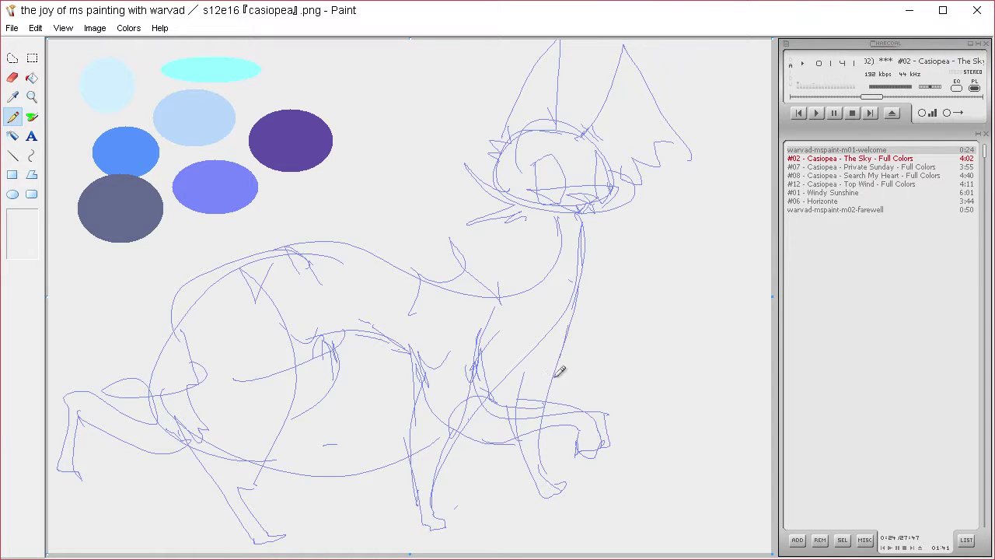
pyautogui.moveTo(519, 445); pyautogui.dragTo(465, 514)
pyautogui.moveTo(541, 398); pyautogui.dragTo(571, 315)
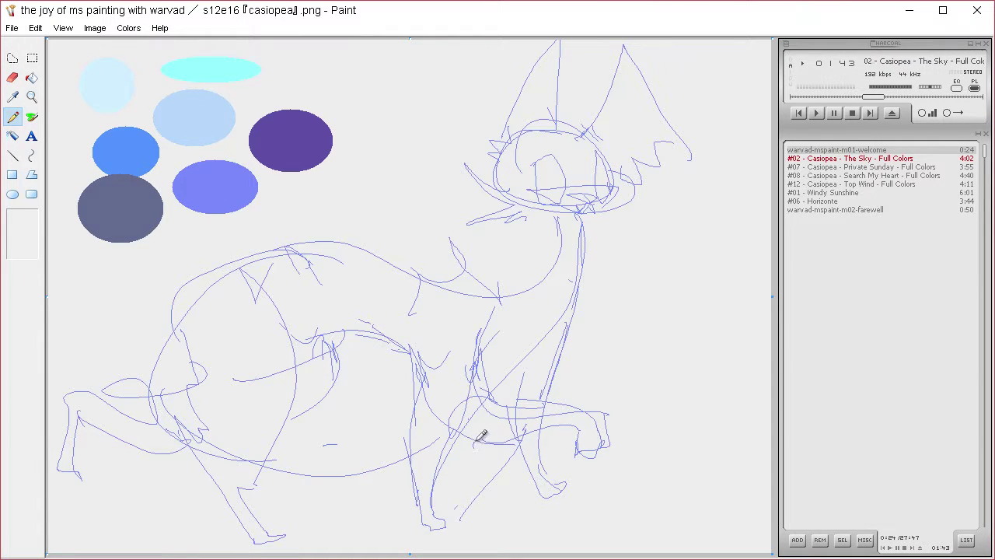
pyautogui.moveTo(473, 433)
pyautogui.mouseDown()
pyautogui.moveTo(456, 511)
pyautogui.moveTo(466, 511)
pyautogui.mouseUp()
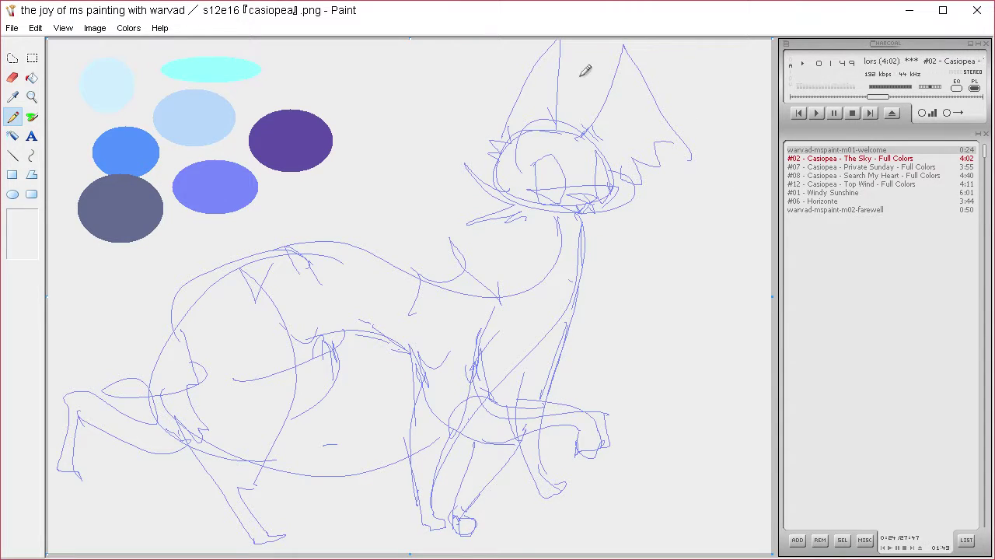
# Step: Sketch both eyes as tall ovals with inner contours on the animal's face
pyautogui.moveTo(551, 161); pyautogui.dragTo(544, 199)
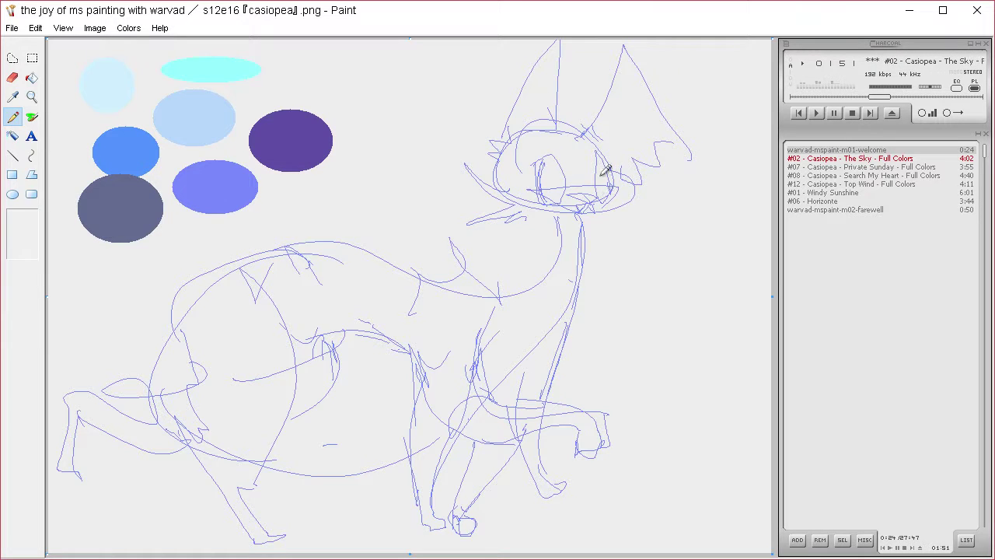
pyautogui.moveTo(603, 173)
pyautogui.mouseDown()
pyautogui.moveTo(605, 196)
pyautogui.moveTo(611, 165)
pyautogui.mouseUp()
pyautogui.moveTo(544, 175)
pyautogui.mouseDown()
pyautogui.moveTo(569, 201)
pyautogui.moveTo(559, 203)
pyautogui.mouseUp()
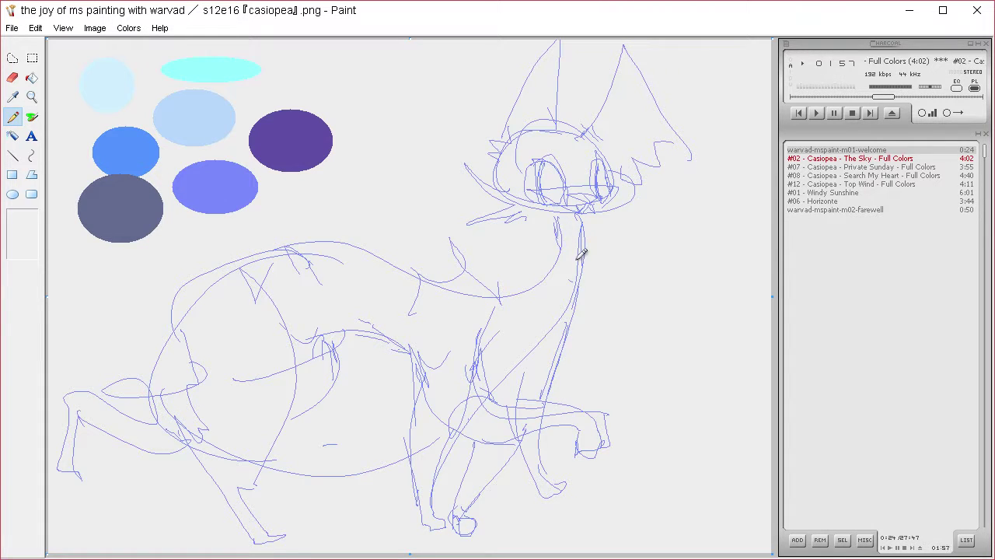
# Step: Sketch two studded bands around the neck and the first lines of a long tail behind the haunch
pyautogui.moveTo(577, 260)
pyautogui.mouseDown()
pyautogui.moveTo(549, 227)
pyautogui.moveTo(575, 272)
pyautogui.moveTo(591, 256)
pyautogui.moveTo(584, 231)
pyautogui.moveTo(580, 251)
pyautogui.moveTo(547, 229)
pyautogui.moveTo(605, 258)
pyautogui.moveTo(562, 294)
pyautogui.mouseUp()
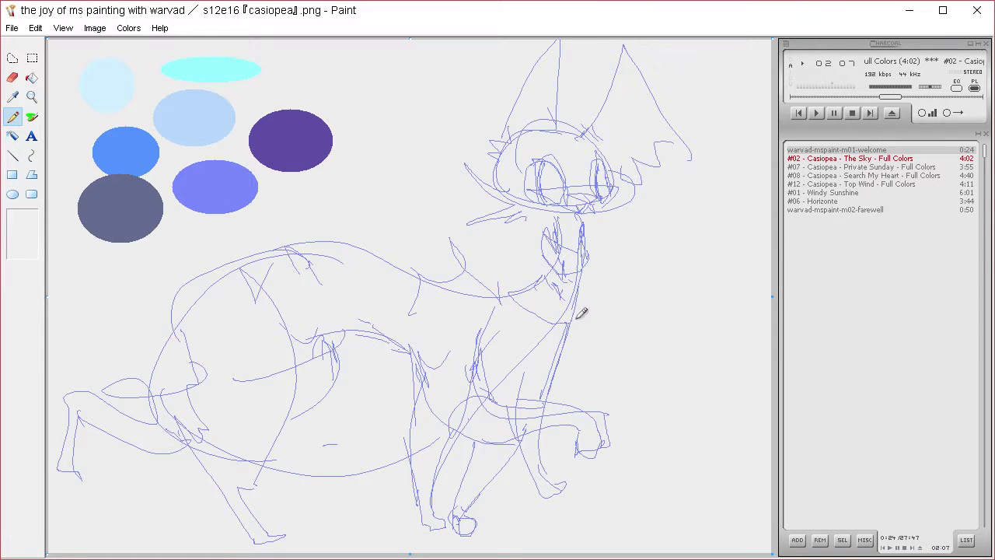
pyautogui.moveTo(535, 288); pyautogui.dragTo(572, 305)
pyautogui.moveTo(550, 239); pyautogui.dragTo(584, 252)
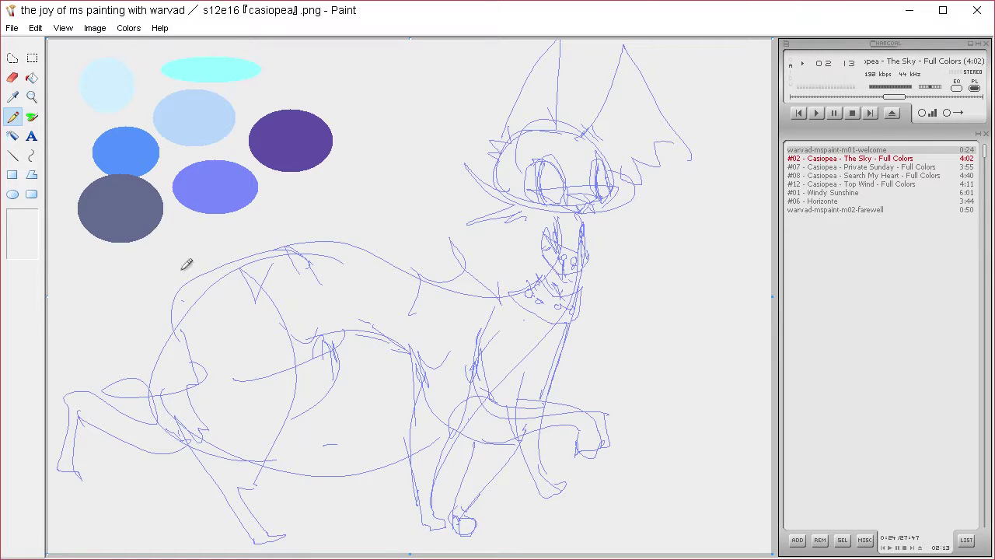
pyautogui.moveTo(224, 294); pyautogui.dragTo(48, 353)
pyautogui.moveTo(217, 265)
pyautogui.mouseDown()
pyautogui.moveTo(48, 318)
pyautogui.moveTo(127, 313)
pyautogui.moveTo(49, 321)
pyautogui.mouseUp()
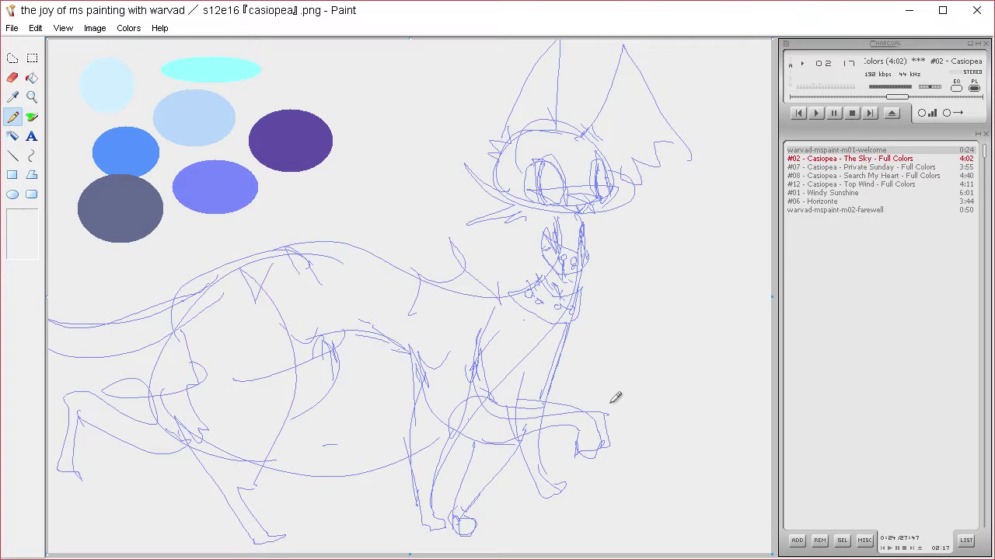
# Step: Shift the entire drawing, including the color swatches, to the right to make room for the tail
pyautogui.click(12, 97)
pyautogui.click(90, 107)
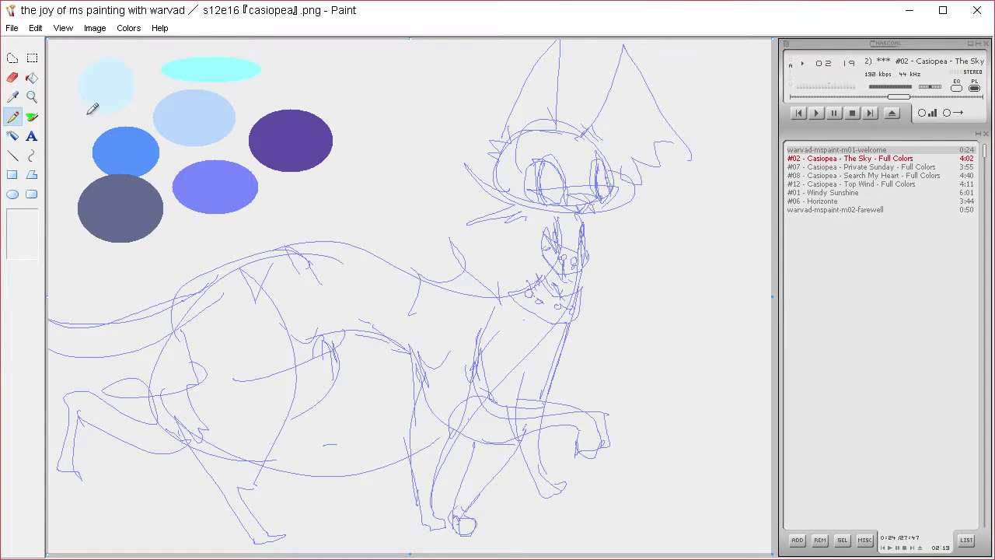
pyautogui.hotkey('ctrl', 'a')
pyautogui.moveTo(530, 401); pyautogui.dragTo(608, 404)
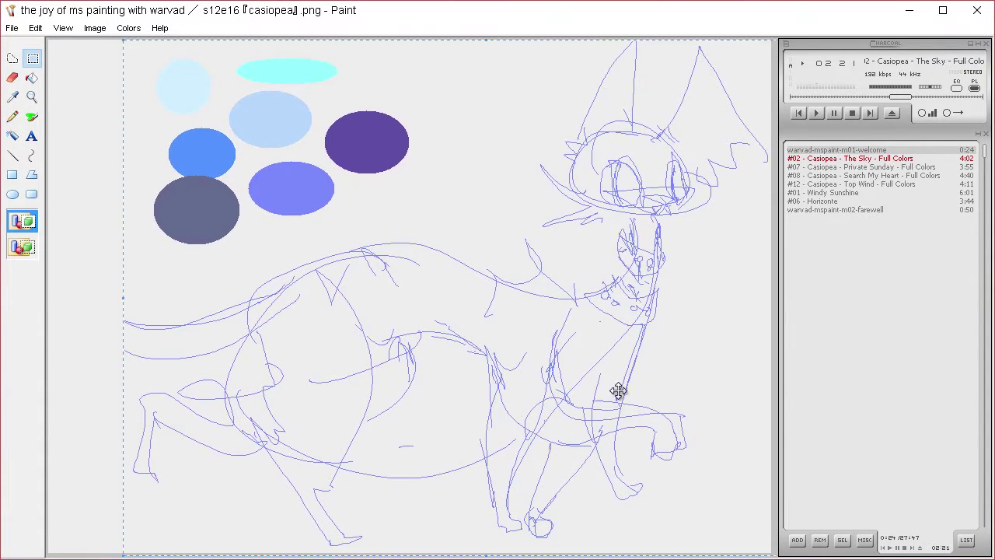
# Step: Pick the periwinkle violet swatch and sketch the long tail curling up behind the body, with its tip and a band near the base
pyautogui.click(13, 96)
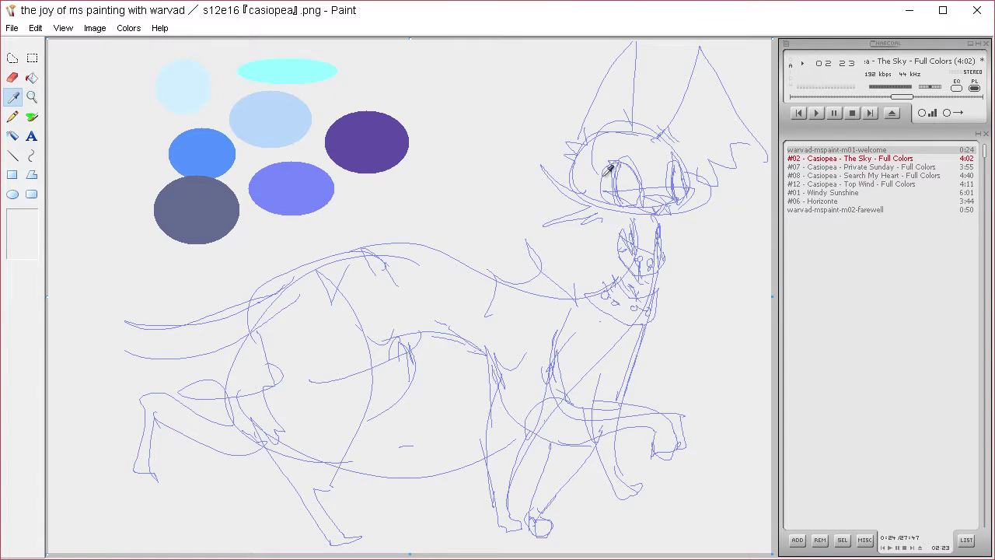
pyautogui.click(303, 177)
pyautogui.moveTo(370, 199)
pyautogui.mouseDown()
pyautogui.moveTo(486, 313)
pyautogui.moveTo(459, 346)
pyautogui.mouseUp()
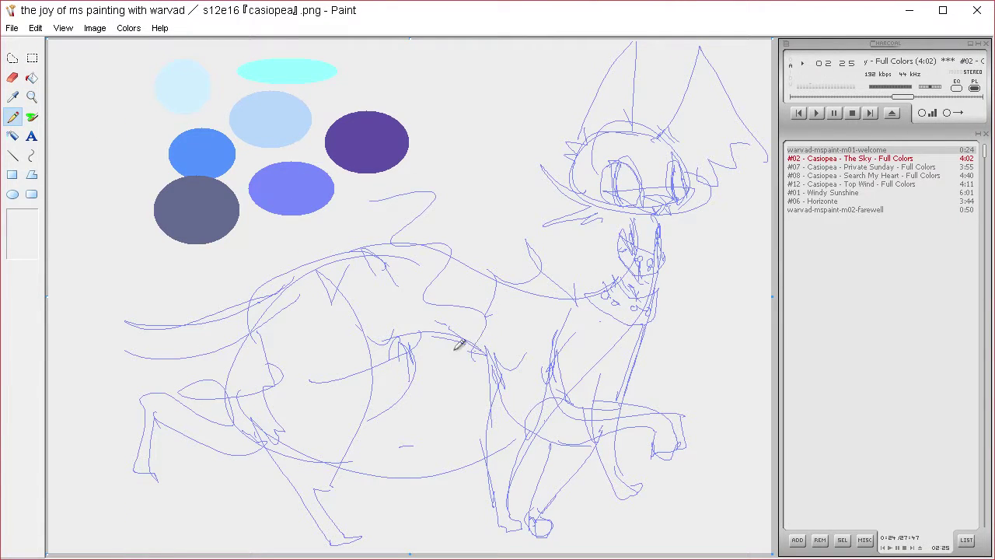
pyautogui.hotkey('ctrl', 'z')
pyautogui.moveTo(192, 325)
pyautogui.mouseDown()
pyautogui.moveTo(93, 311)
pyautogui.moveTo(167, 161)
pyautogui.mouseUp()
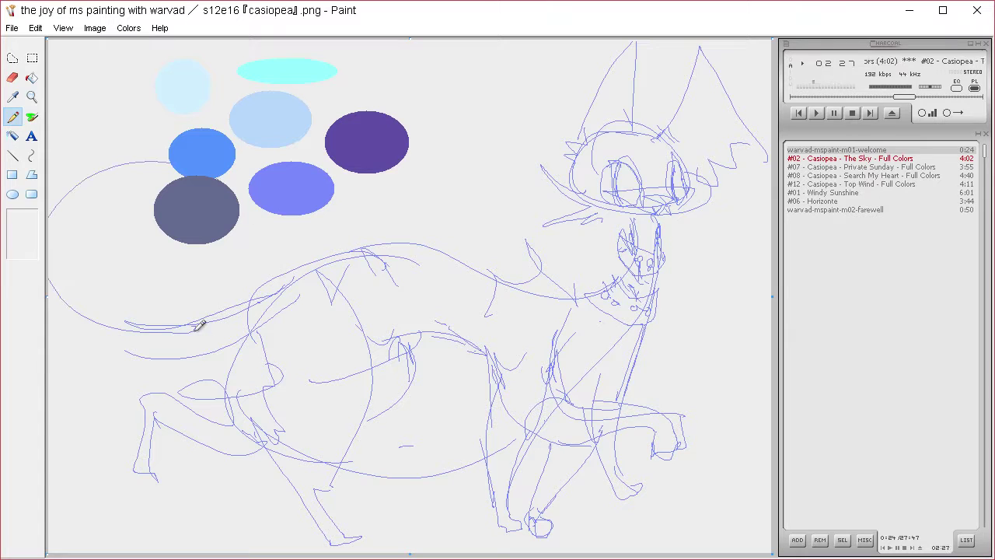
pyautogui.moveTo(243, 326); pyautogui.dragTo(50, 317)
pyautogui.moveTo(60, 175); pyautogui.dragTo(156, 143)
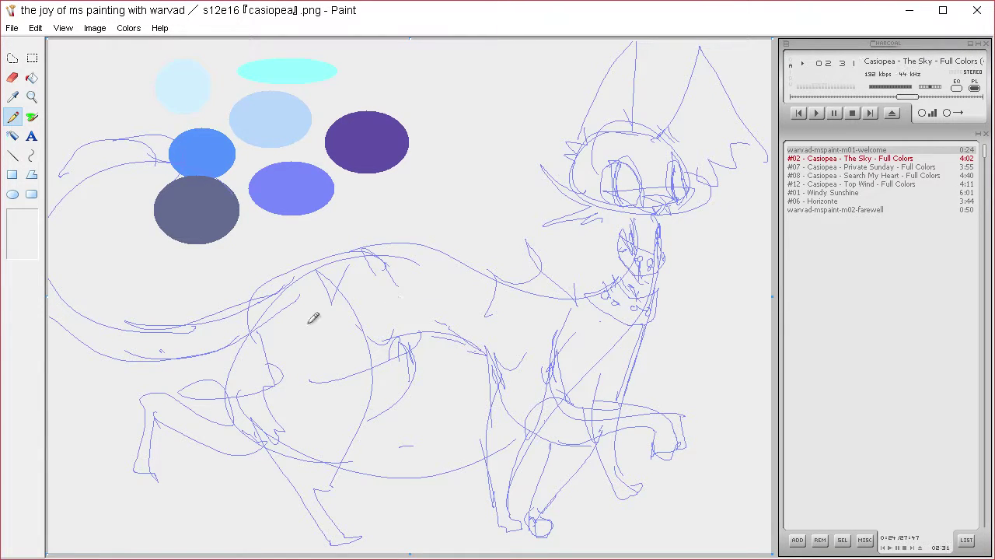
pyautogui.moveTo(233, 303)
pyautogui.mouseDown()
pyautogui.moveTo(241, 326)
pyautogui.moveTo(213, 343)
pyautogui.mouseUp()
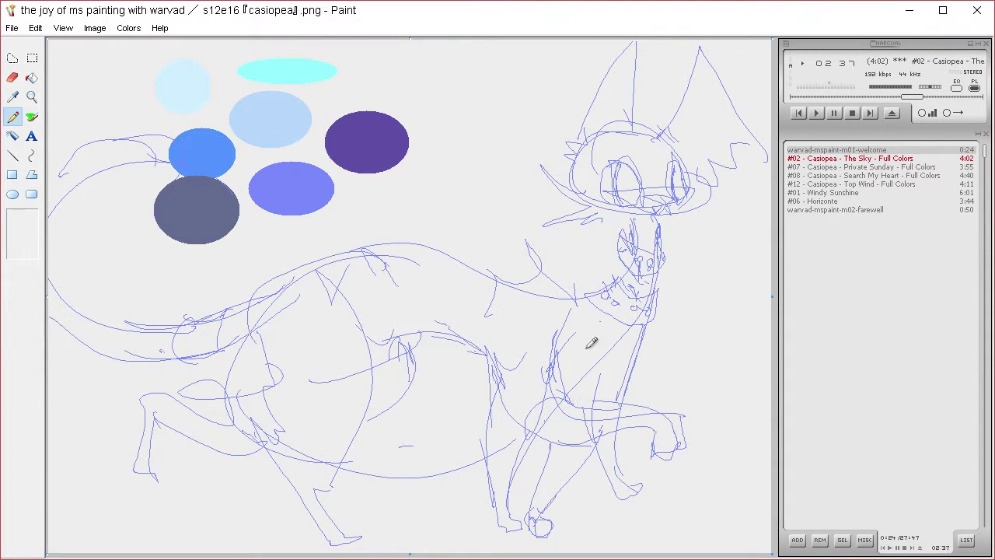
# Step: Rework the supporting front leg and sketch pointed fur tufts around the chest, shoulder and neck bands
pyautogui.moveTo(591, 342); pyautogui.dragTo(517, 499)
pyautogui.moveTo(648, 327)
pyautogui.mouseDown()
pyautogui.moveTo(529, 502)
pyautogui.moveTo(527, 519)
pyautogui.moveTo(524, 480)
pyautogui.mouseUp()
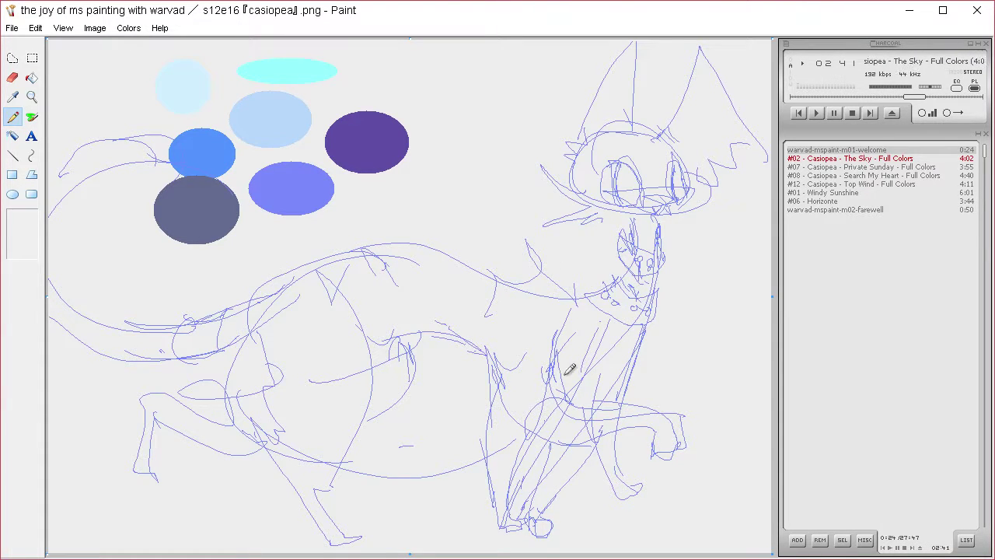
pyautogui.moveTo(570, 369)
pyautogui.mouseDown()
pyautogui.moveTo(622, 356)
pyautogui.moveTo(691, 363)
pyautogui.moveTo(689, 273)
pyautogui.moveTo(670, 270)
pyautogui.mouseUp()
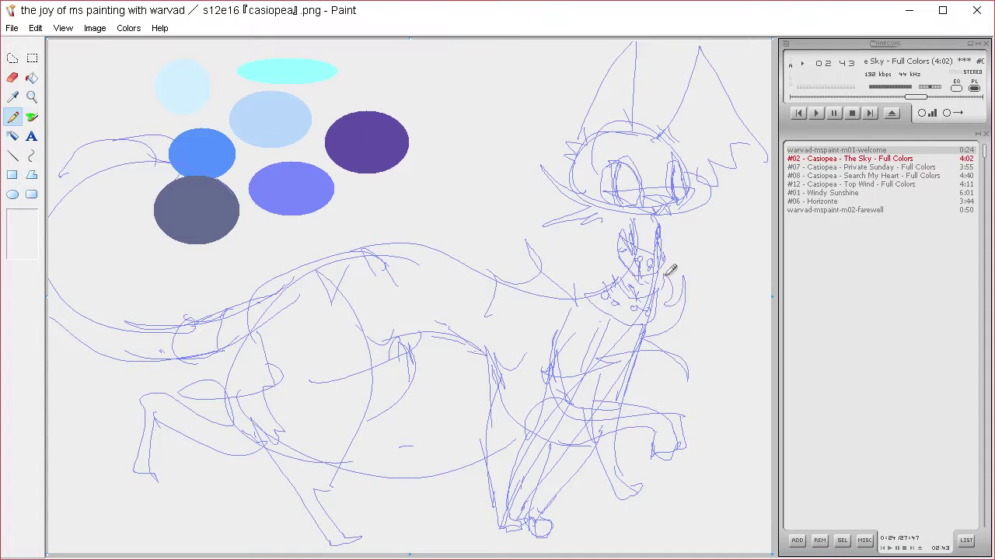
pyautogui.moveTo(552, 265)
pyautogui.mouseDown()
pyautogui.moveTo(539, 282)
pyautogui.moveTo(582, 267)
pyautogui.moveTo(605, 298)
pyautogui.mouseUp()
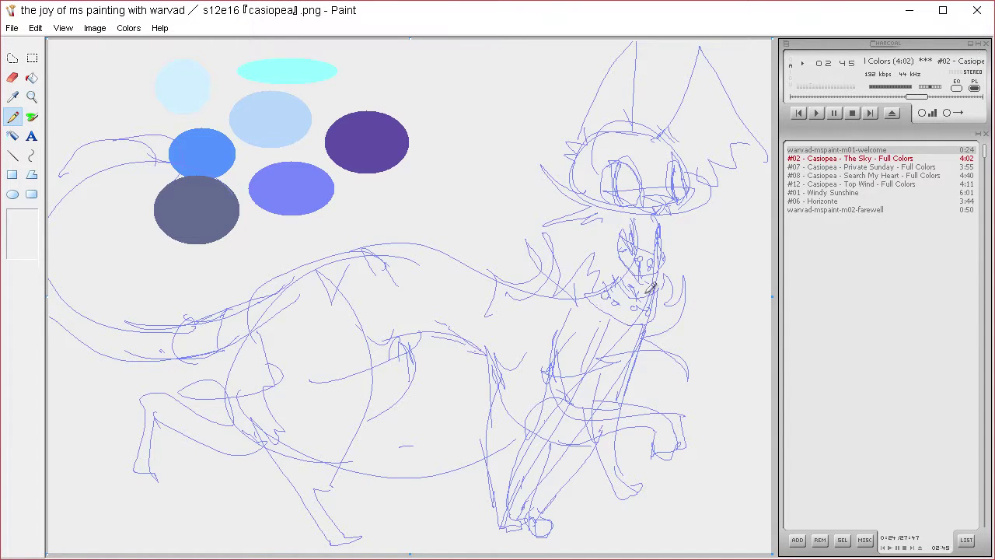
pyautogui.moveTo(662, 254); pyautogui.dragTo(680, 304)
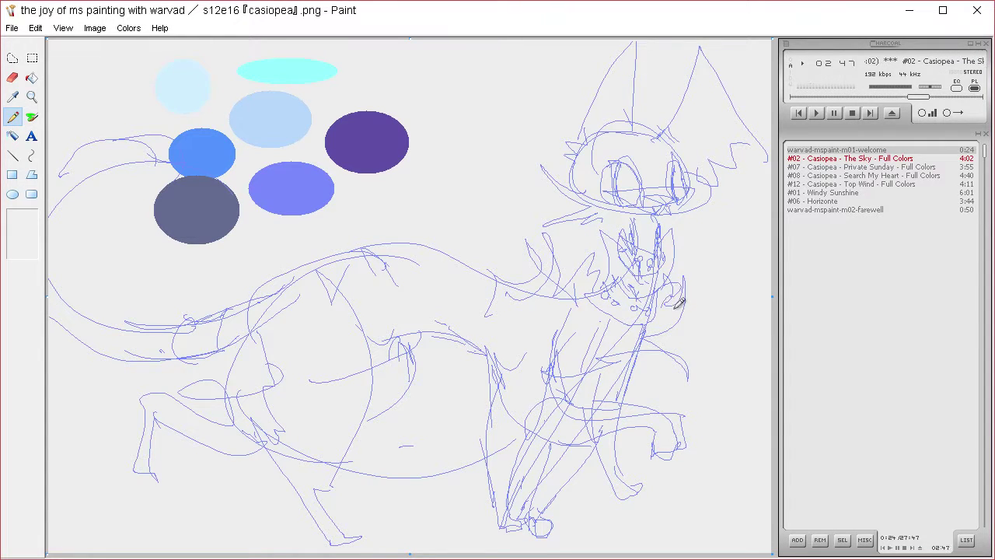
# Step: Sketch fur tufts along the belly beside the haunch and a swept hair fringe over the forehead and ears
pyautogui.moveTo(429, 334); pyautogui.dragTo(435, 363)
pyautogui.moveTo(418, 314); pyautogui.dragTo(393, 382)
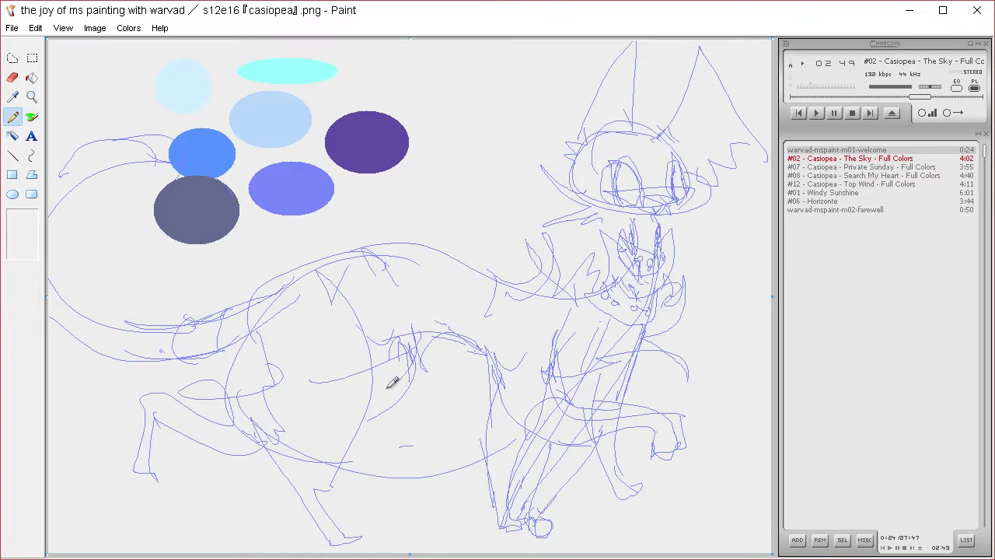
pyautogui.moveTo(382, 323); pyautogui.dragTo(373, 342)
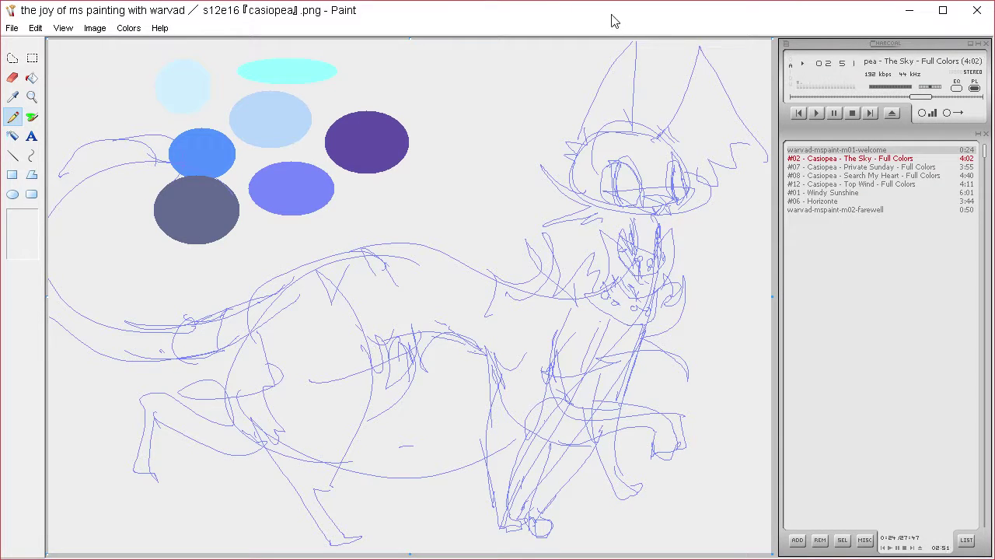
pyautogui.moveTo(584, 129)
pyautogui.mouseDown()
pyautogui.moveTo(688, 71)
pyautogui.moveTo(720, 133)
pyautogui.moveTo(589, 153)
pyautogui.mouseUp()
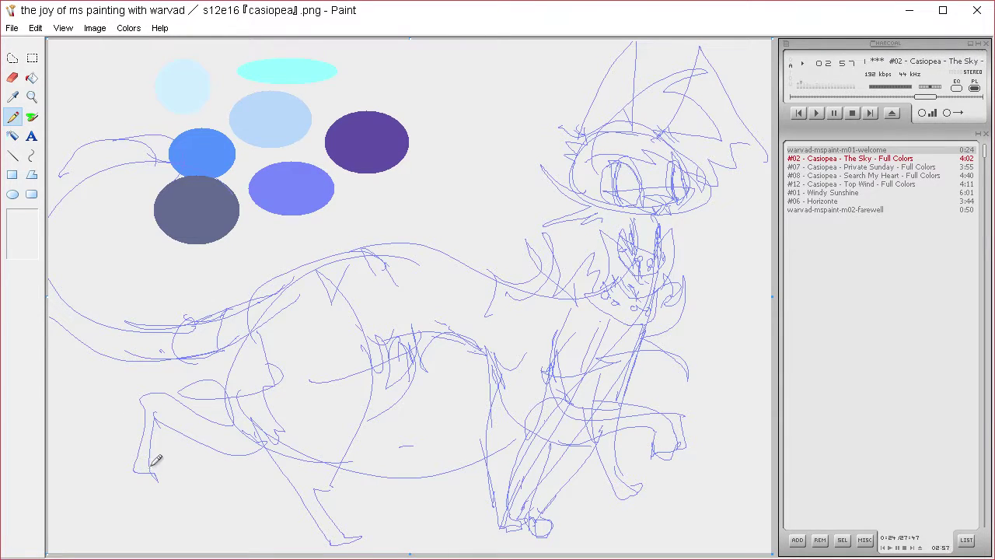
# Step: Sketch toe details on the hind paws, the supporting front paw and the raised front paw
pyautogui.moveTo(152, 464); pyautogui.dragTo(133, 471)
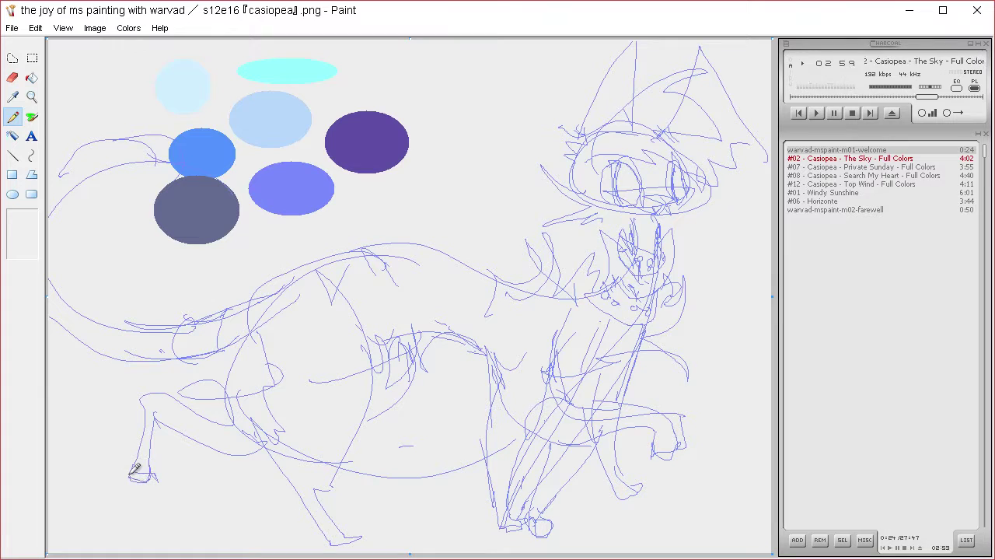
pyautogui.moveTo(344, 529); pyautogui.dragTo(356, 530)
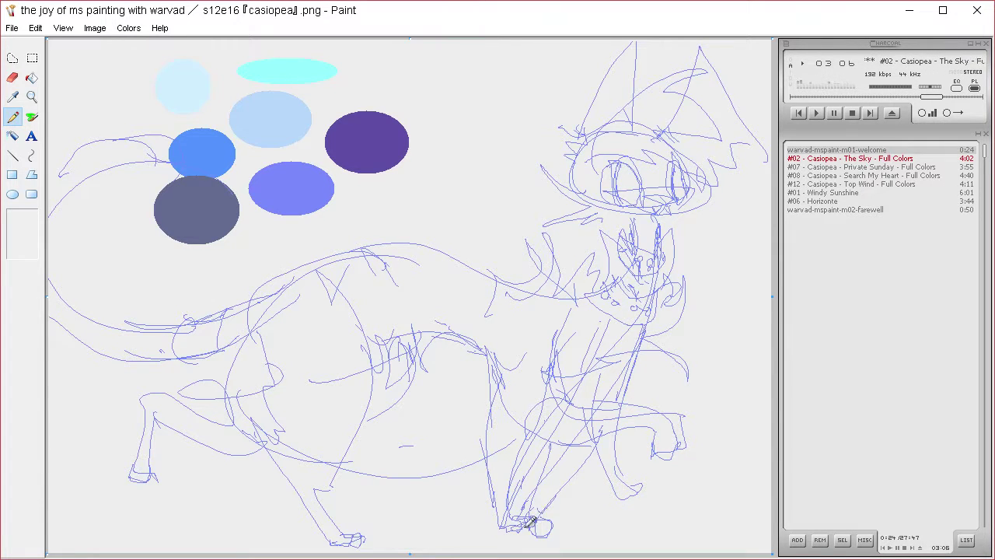
pyautogui.moveTo(667, 434)
pyautogui.mouseDown()
pyautogui.moveTo(674, 426)
pyautogui.moveTo(684, 448)
pyautogui.moveTo(679, 417)
pyautogui.moveTo(676, 432)
pyautogui.moveTo(684, 429)
pyautogui.mouseUp()
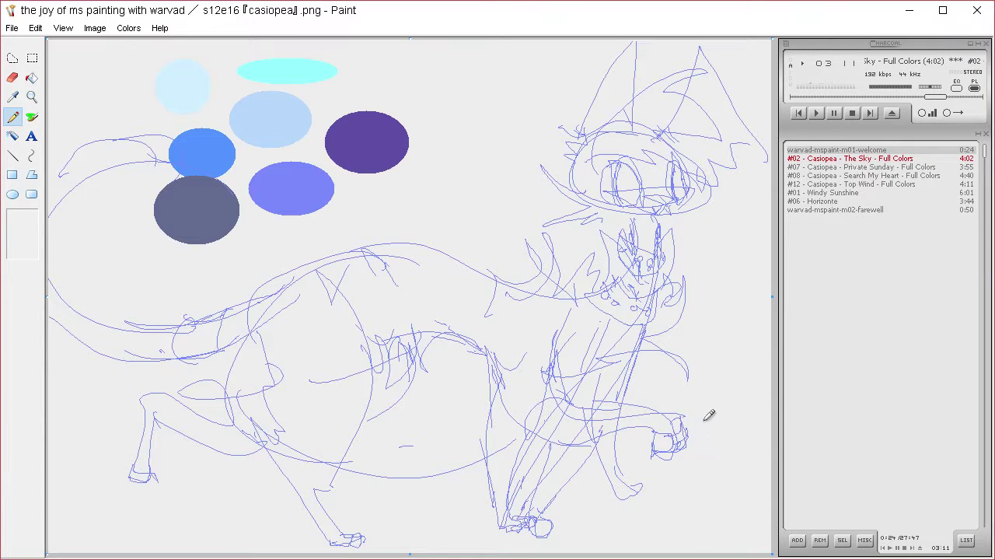
# Step: Pick the slate gray-blue swatch and set up the brush with the smallest square tip for line art
pyautogui.click(13, 97)
pyautogui.click(206, 209)
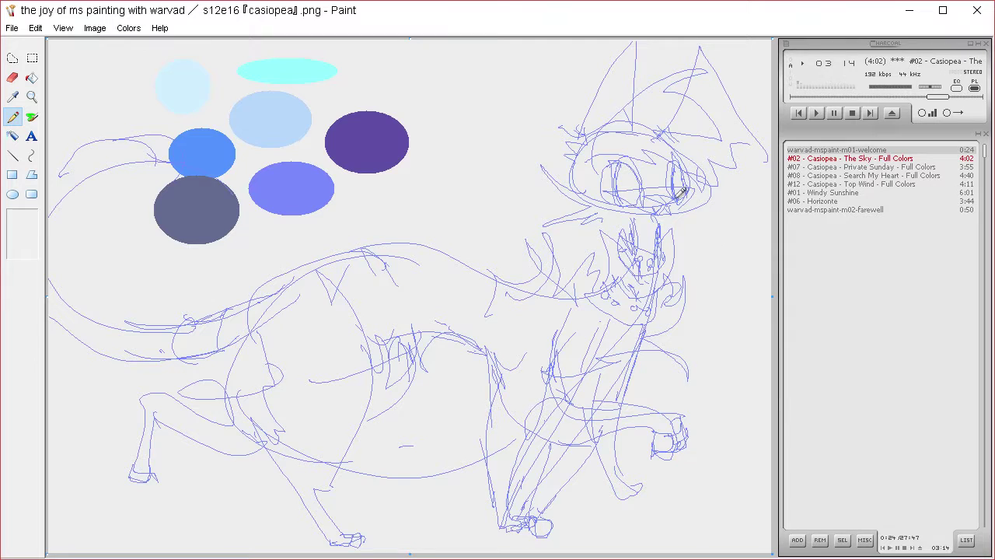
pyautogui.click(32, 117)
pyautogui.click(33, 227)
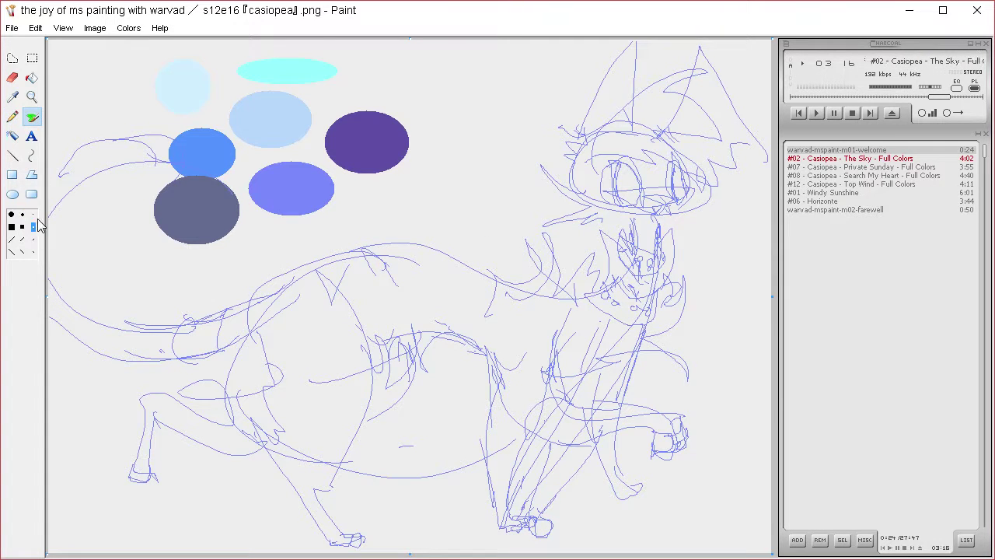
pyautogui.moveTo(591, 127)
pyautogui.mouseDown()
pyautogui.moveTo(581, 140)
pyautogui.moveTo(579, 101)
pyautogui.moveTo(611, 56)
pyautogui.moveTo(633, 45)
pyautogui.moveTo(628, 126)
pyautogui.mouseUp()
pyautogui.moveTo(632, 44); pyautogui.dragTo(638, 132)
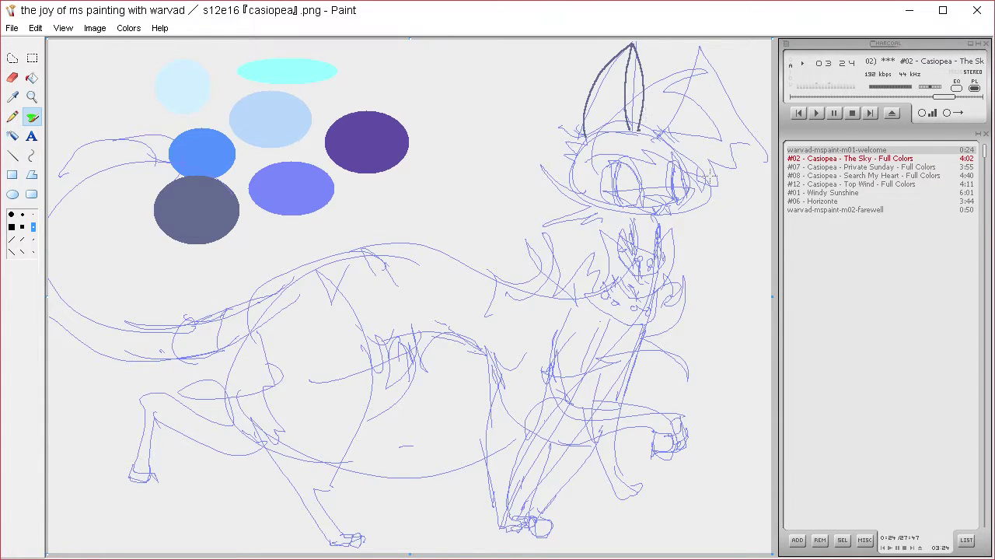
pyautogui.hotkey('ctrl', 'z')
pyautogui.hotkey('ctrl', 'y')
pyautogui.hotkey('ctrl', 'z')
pyautogui.hotkey('ctrl', 'z')
pyautogui.moveTo(591, 136)
pyautogui.mouseDown()
pyautogui.moveTo(654, 78)
pyautogui.moveTo(686, 67)
pyautogui.moveTo(706, 70)
pyautogui.moveTo(677, 88)
pyautogui.moveTo(728, 127)
pyautogui.moveTo(677, 133)
pyautogui.moveTo(699, 187)
pyautogui.moveTo(579, 143)
pyautogui.moveTo(597, 124)
pyautogui.mouseUp()
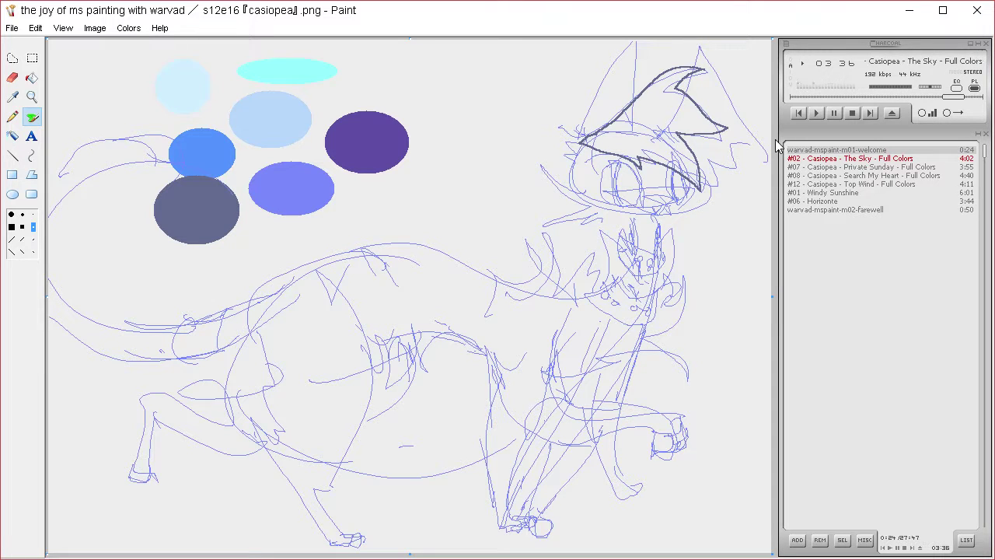
pyautogui.hotkey('ctrl', 'z')
pyautogui.moveTo(603, 129)
pyautogui.mouseDown()
pyautogui.moveTo(649, 134)
pyautogui.moveTo(673, 174)
pyautogui.mouseUp()
pyautogui.hotkey('ctrl', 'z')
# Step: Outline the swept hair fringe, both pointed ears and the fur tuft at the ear base in slate gray-blue
pyautogui.moveTo(597, 130)
pyautogui.mouseDown()
pyautogui.moveTo(629, 146)
pyautogui.moveTo(650, 176)
pyautogui.moveTo(645, 143)
pyautogui.moveTo(709, 177)
pyautogui.moveTo(694, 166)
pyautogui.moveTo(717, 163)
pyautogui.moveTo(689, 134)
pyautogui.moveTo(727, 141)
pyautogui.moveTo(705, 103)
pyautogui.moveTo(675, 83)
pyautogui.moveTo(693, 59)
pyautogui.moveTo(614, 99)
pyautogui.moveTo(585, 137)
pyautogui.moveTo(593, 89)
pyautogui.moveTo(628, 43)
pyautogui.moveTo(636, 97)
pyautogui.mouseUp()
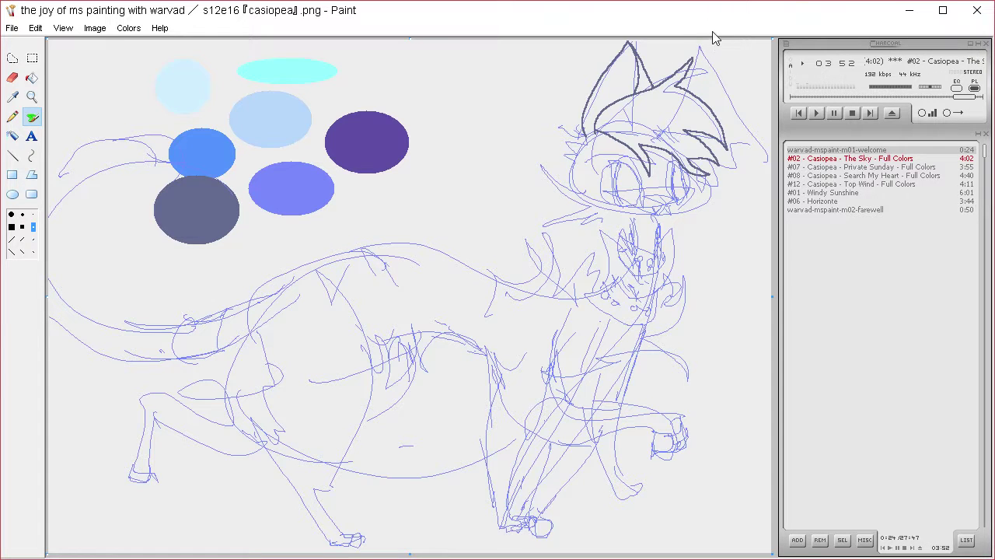
pyautogui.moveTo(588, 129)
pyautogui.mouseDown()
pyautogui.moveTo(562, 130)
pyautogui.moveTo(569, 157)
pyautogui.mouseUp()
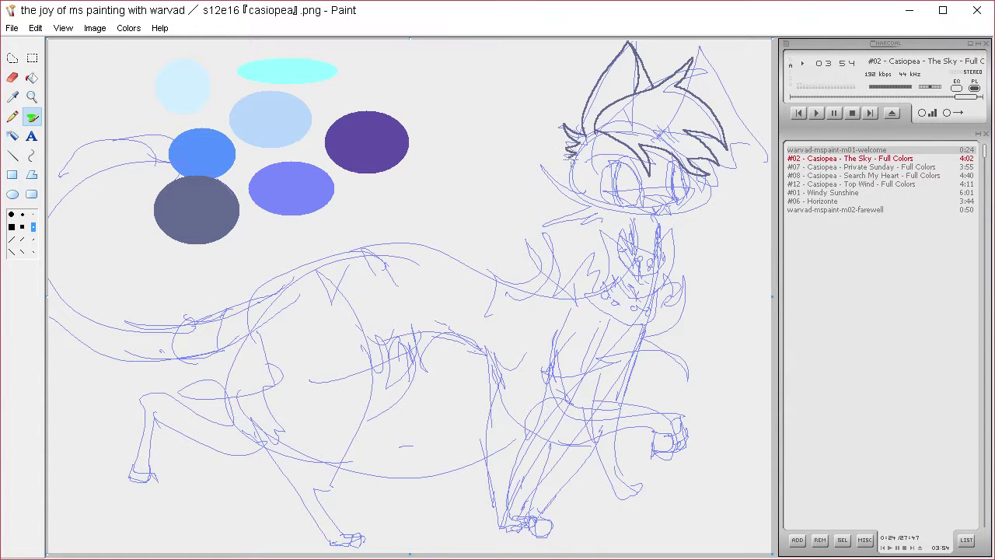
pyautogui.moveTo(681, 87)
pyautogui.mouseDown()
pyautogui.moveTo(709, 48)
pyautogui.moveTo(725, 148)
pyautogui.moveTo(704, 163)
pyautogui.mouseUp()
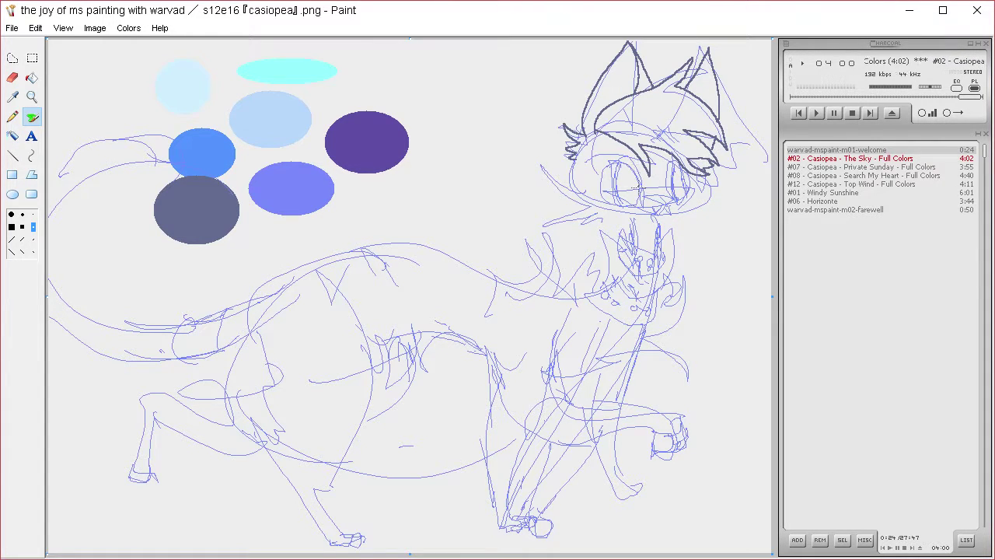
# Step: Outline the eyes, nose, mouth and muzzle, redo the face contour, and ink the jawline with spiky cheek fur
pyautogui.moveTo(643, 172)
pyautogui.mouseDown()
pyautogui.moveTo(626, 154)
pyautogui.moveTo(591, 182)
pyautogui.moveTo(631, 205)
pyautogui.moveTo(665, 185)
pyautogui.moveTo(673, 162)
pyautogui.moveTo(686, 200)
pyautogui.moveTo(660, 199)
pyautogui.moveTo(674, 212)
pyautogui.moveTo(656, 221)
pyautogui.moveTo(700, 206)
pyautogui.moveTo(703, 179)
pyautogui.mouseUp()
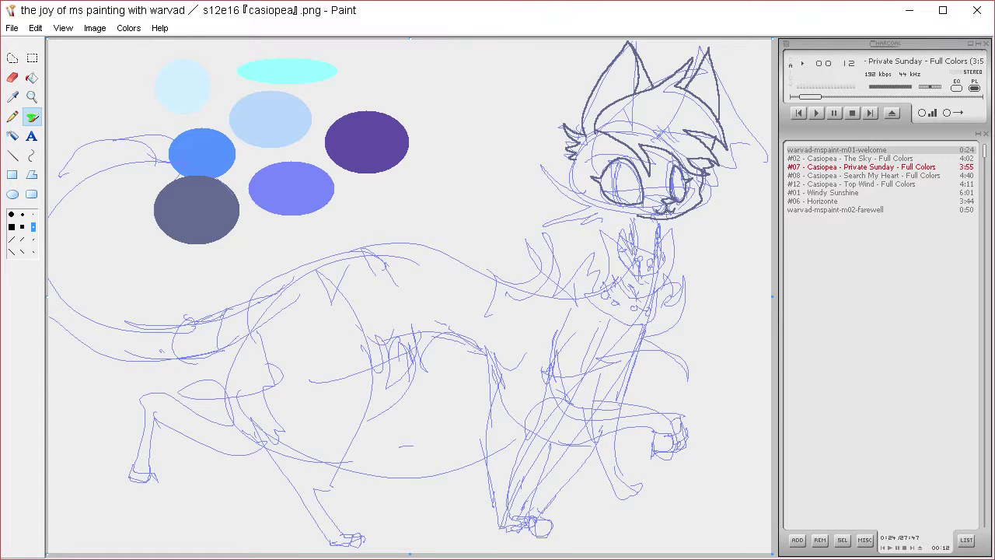
pyautogui.hotkey('ctrl', 'z')
pyautogui.moveTo(638, 211)
pyautogui.mouseDown()
pyautogui.moveTo(669, 220)
pyautogui.moveTo(693, 204)
pyautogui.moveTo(704, 163)
pyautogui.mouseUp()
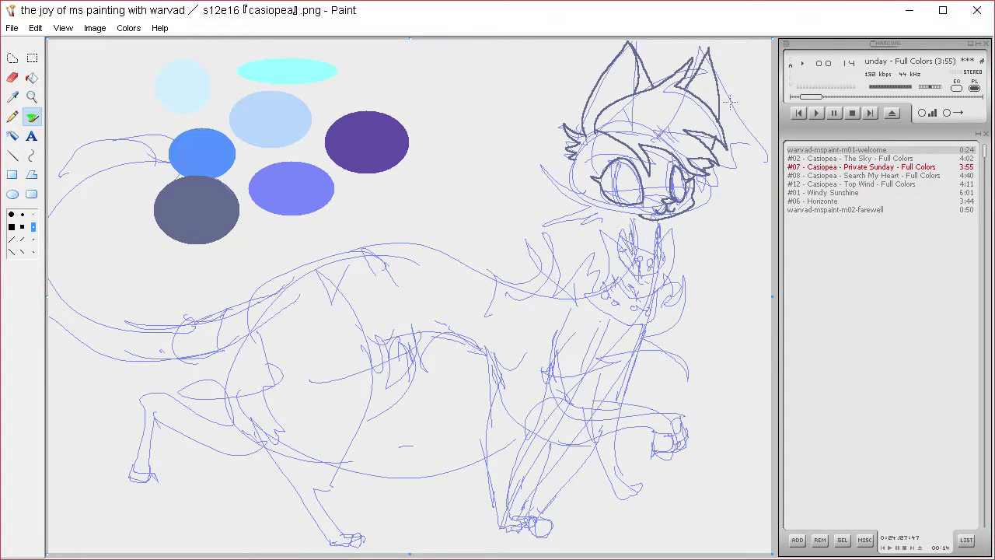
pyautogui.moveTo(639, 219)
pyautogui.mouseDown()
pyautogui.moveTo(565, 218)
pyautogui.moveTo(574, 206)
pyautogui.moveTo(552, 185)
pyautogui.moveTo(568, 191)
pyautogui.moveTo(560, 176)
pyautogui.moveTo(575, 185)
pyautogui.moveTo(581, 157)
pyautogui.mouseUp()
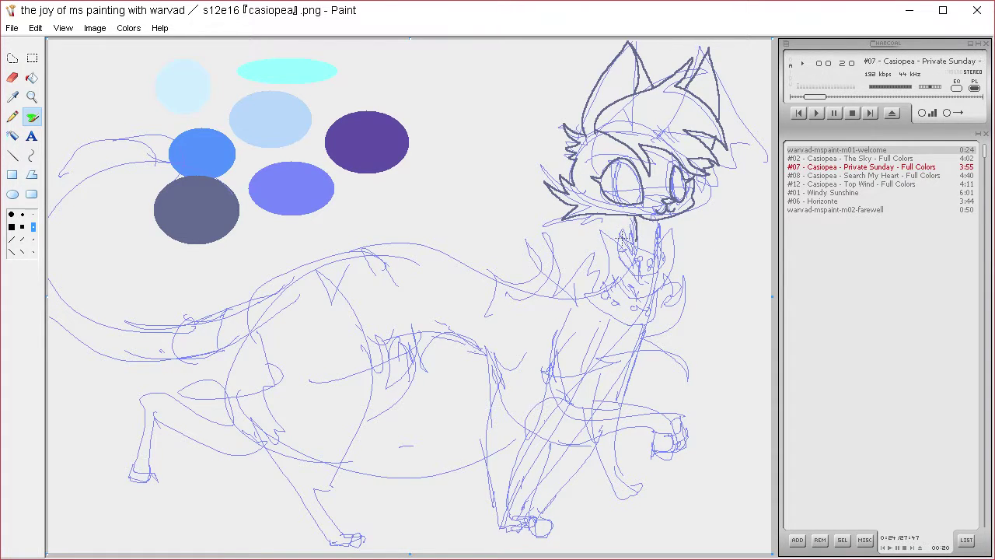
# Step: Outline the upper neck and the upper collar, and add a row of round studs to it
pyautogui.moveTo(622, 240)
pyautogui.mouseDown()
pyautogui.moveTo(635, 276)
pyautogui.moveTo(661, 275)
pyautogui.moveTo(668, 241)
pyautogui.moveTo(636, 252)
pyautogui.moveTo(628, 232)
pyautogui.moveTo(635, 240)
pyautogui.moveTo(620, 265)
pyautogui.moveTo(665, 268)
pyautogui.moveTo(669, 234)
pyautogui.moveTo(629, 248)
pyautogui.moveTo(640, 258)
pyautogui.moveTo(662, 243)
pyautogui.mouseUp()
pyautogui.hotkey('ctrl', 'z')
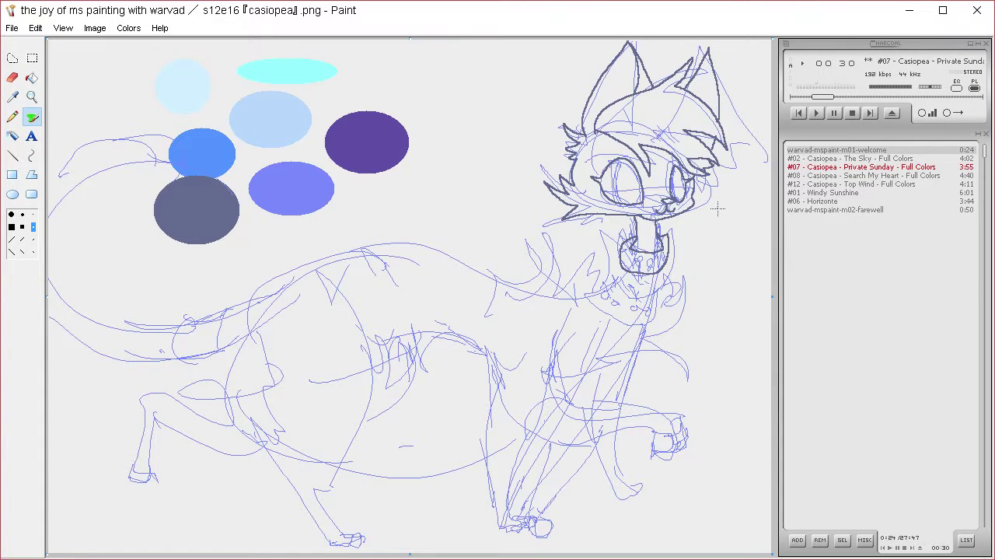
pyautogui.moveTo(625, 256); pyautogui.dragTo(665, 263)
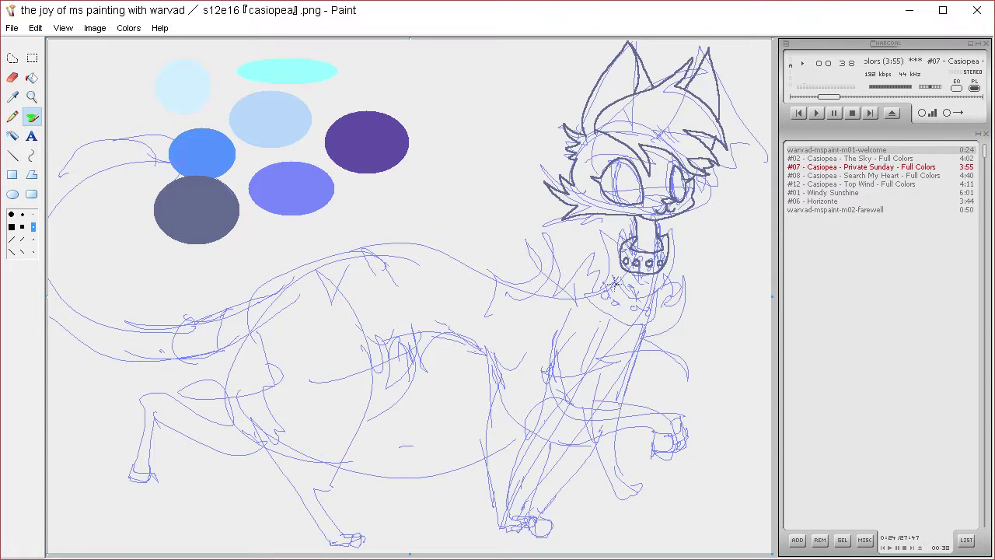
# Step: Outline the lower collar with round studs and the spiky fur tufts on both sides between the collars
pyautogui.moveTo(617, 283)
pyautogui.mouseDown()
pyautogui.moveTo(584, 292)
pyautogui.moveTo(648, 322)
pyautogui.moveTo(661, 287)
pyautogui.moveTo(630, 300)
pyautogui.moveTo(617, 286)
pyautogui.moveTo(603, 293)
pyautogui.moveTo(650, 311)
pyautogui.mouseUp()
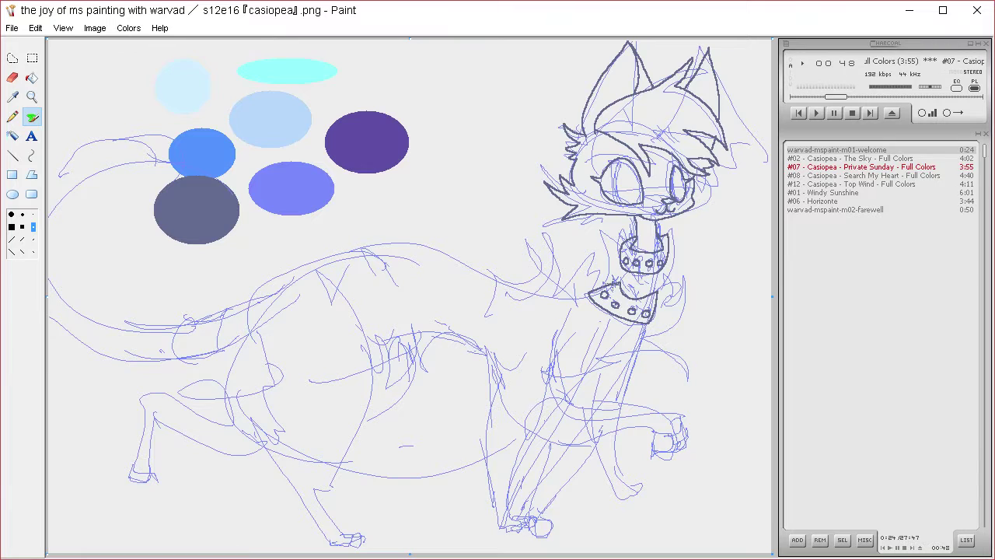
pyautogui.moveTo(618, 281)
pyautogui.mouseDown()
pyautogui.moveTo(599, 266)
pyautogui.moveTo(616, 262)
pyautogui.moveTo(614, 253)
pyautogui.mouseUp()
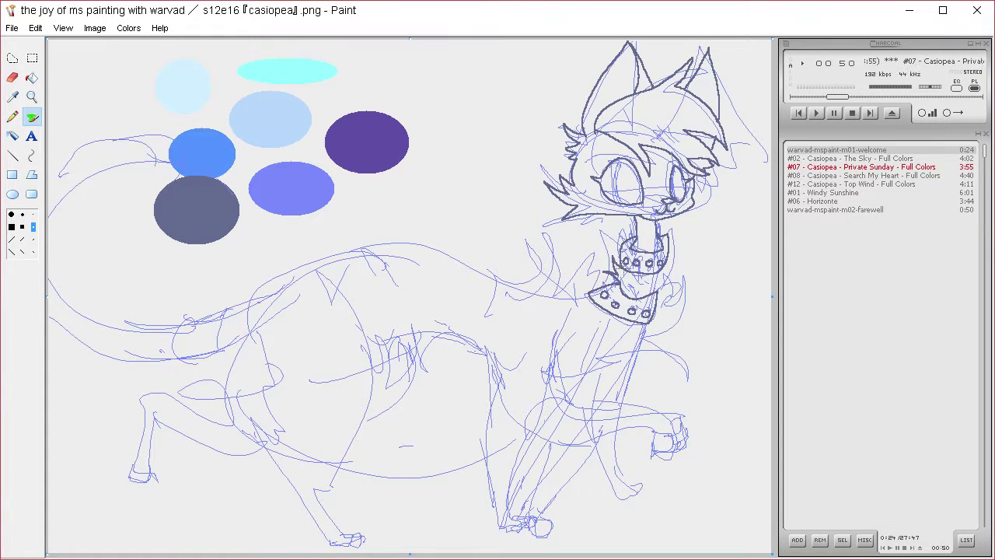
pyautogui.moveTo(664, 274)
pyautogui.mouseDown()
pyautogui.moveTo(675, 263)
pyautogui.moveTo(667, 289)
pyautogui.moveTo(676, 297)
pyautogui.moveTo(658, 292)
pyautogui.mouseUp()
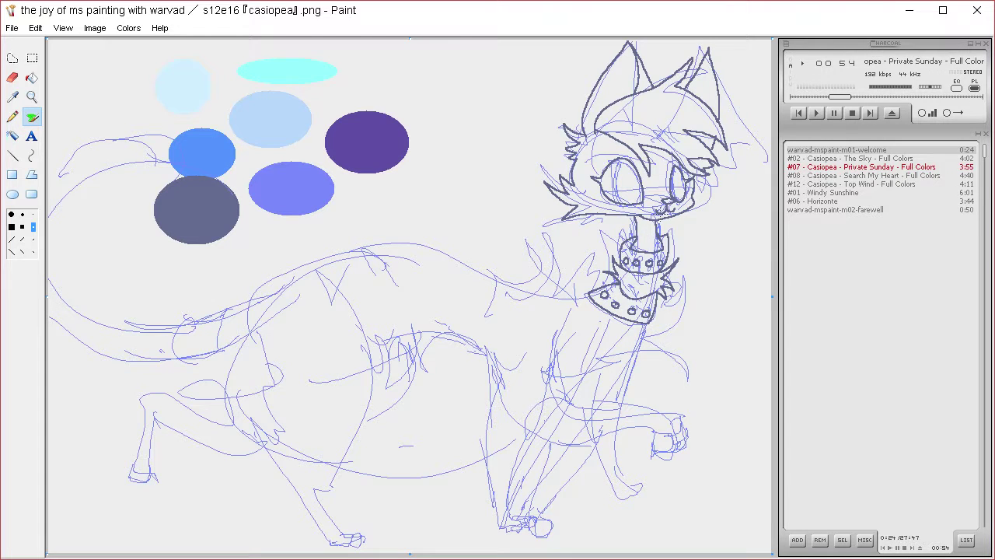
# Step: Outline the shaggy fur ridge behind the lower collar and the long pointed fur tufts across the chest
pyautogui.moveTo(589, 295)
pyautogui.mouseDown()
pyautogui.moveTo(572, 264)
pyautogui.moveTo(532, 280)
pyautogui.moveTo(505, 262)
pyautogui.moveTo(484, 278)
pyautogui.moveTo(497, 274)
pyautogui.mouseUp()
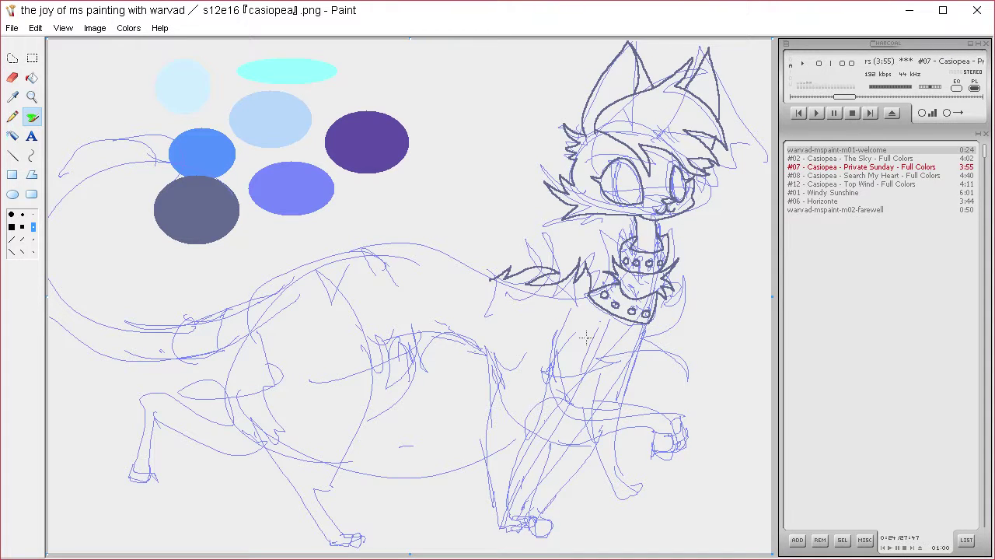
pyautogui.moveTo(542, 371)
pyautogui.mouseDown()
pyautogui.moveTo(614, 359)
pyautogui.moveTo(673, 364)
pyautogui.moveTo(653, 327)
pyautogui.moveTo(692, 288)
pyautogui.moveTo(653, 325)
pyautogui.mouseUp()
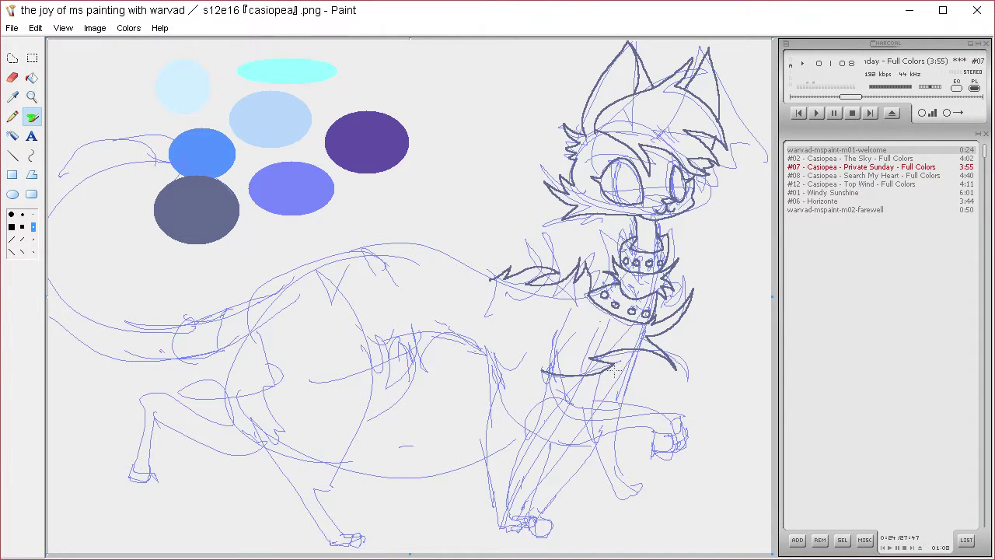
pyautogui.moveTo(492, 371)
pyautogui.mouseDown()
pyautogui.moveTo(524, 448)
pyautogui.moveTo(528, 437)
pyautogui.moveTo(567, 454)
pyautogui.moveTo(635, 428)
pyautogui.moveTo(651, 429)
pyautogui.moveTo(663, 451)
pyautogui.moveTo(675, 429)
pyautogui.moveTo(665, 414)
pyautogui.moveTo(664, 442)
pyautogui.moveTo(684, 425)
pyautogui.mouseUp()
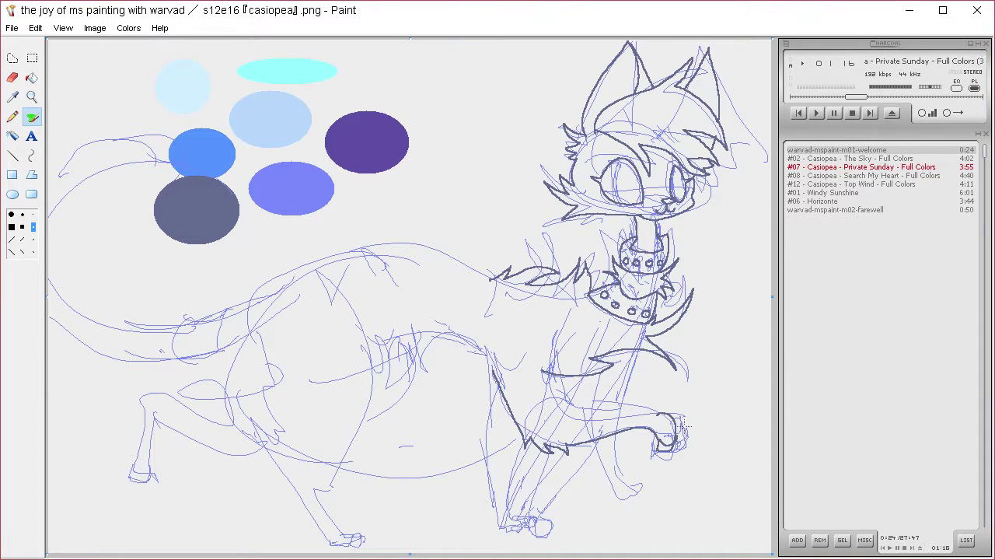
pyautogui.hotkey('ctrl', 'z')
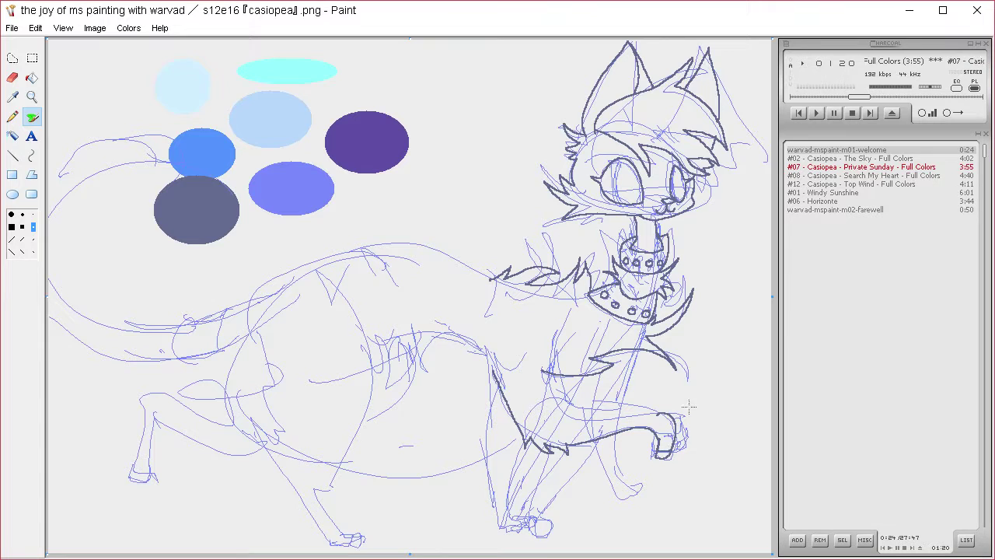
pyautogui.hotkey('ctrl', 'z')
pyautogui.hotkey('ctrl', 'z')
# Step: Outline the raised foreleg from the shoulder down to the bent paw, with small fur tufts at the elbow
pyautogui.moveTo(488, 359)
pyautogui.mouseDown()
pyautogui.moveTo(515, 411)
pyautogui.moveTo(517, 443)
pyautogui.moveTo(523, 430)
pyautogui.moveTo(568, 451)
pyautogui.moveTo(662, 425)
pyautogui.mouseUp()
pyautogui.moveTo(542, 375); pyautogui.dragTo(564, 405)
pyautogui.hotkey('ctrl', 'z')
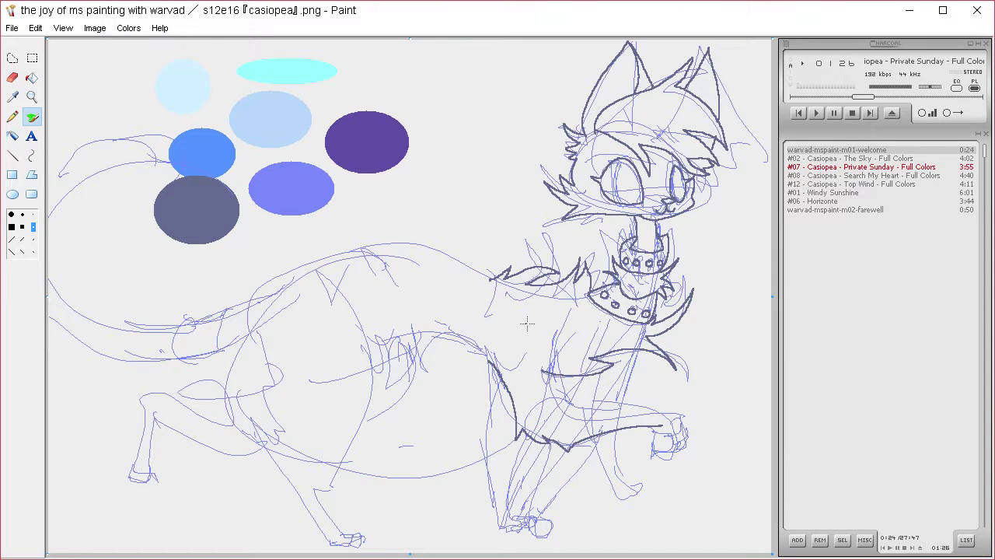
pyautogui.moveTo(527, 322); pyautogui.dragTo(560, 410)
pyautogui.hotkey('ctrl', 'z')
pyautogui.moveTo(531, 346)
pyautogui.mouseDown()
pyautogui.moveTo(557, 406)
pyautogui.moveTo(658, 419)
pyautogui.moveTo(675, 405)
pyautogui.moveTo(687, 419)
pyautogui.moveTo(681, 438)
pyautogui.moveTo(659, 423)
pyautogui.moveTo(675, 428)
pyautogui.moveTo(654, 448)
pyautogui.moveTo(654, 427)
pyautogui.moveTo(666, 423)
pyautogui.moveTo(656, 442)
pyautogui.moveTo(659, 417)
pyautogui.moveTo(671, 423)
pyautogui.moveTo(660, 448)
pyautogui.moveTo(649, 441)
pyautogui.moveTo(656, 427)
pyautogui.moveTo(655, 439)
pyautogui.moveTo(697, 415)
pyautogui.moveTo(667, 440)
pyautogui.mouseUp()
pyautogui.hotkey('ctrl', 'z')
pyautogui.hotkey('ctrl', 'z')
pyautogui.hotkey('ctrl', 'z')
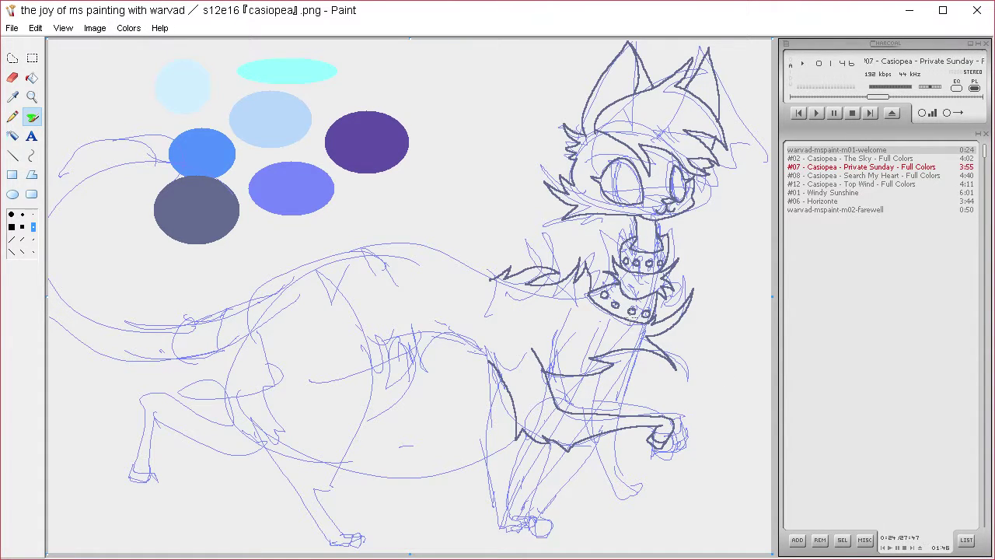
# Step: Outline the lower chest edge above the raised foreleg and the planted foreleg beneath it with its paw and ankle fur
pyautogui.moveTo(636, 352); pyautogui.dragTo(588, 409)
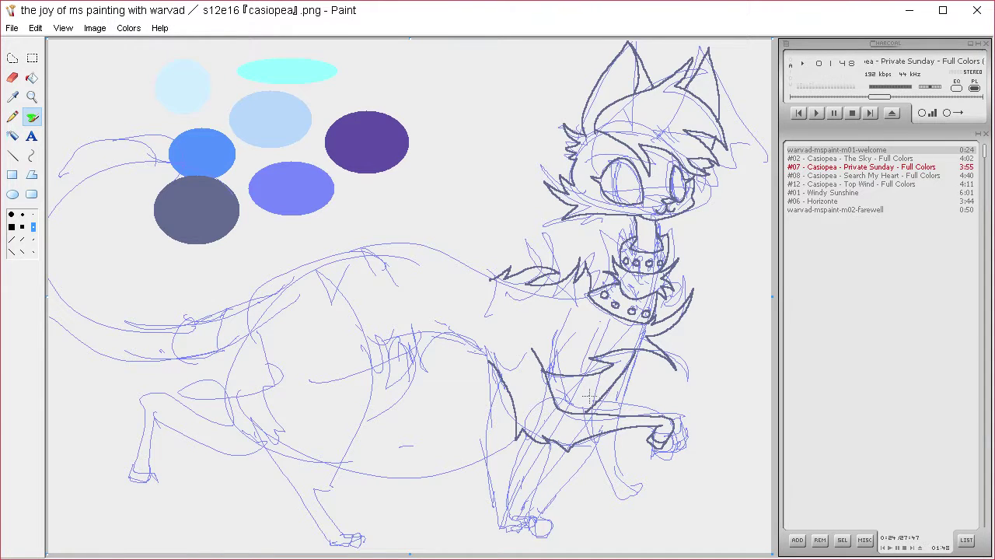
pyautogui.moveTo(555, 447)
pyautogui.mouseDown()
pyautogui.moveTo(519, 514)
pyautogui.moveTo(541, 532)
pyautogui.moveTo(527, 535)
pyautogui.moveTo(504, 515)
pyautogui.moveTo(522, 432)
pyautogui.mouseUp()
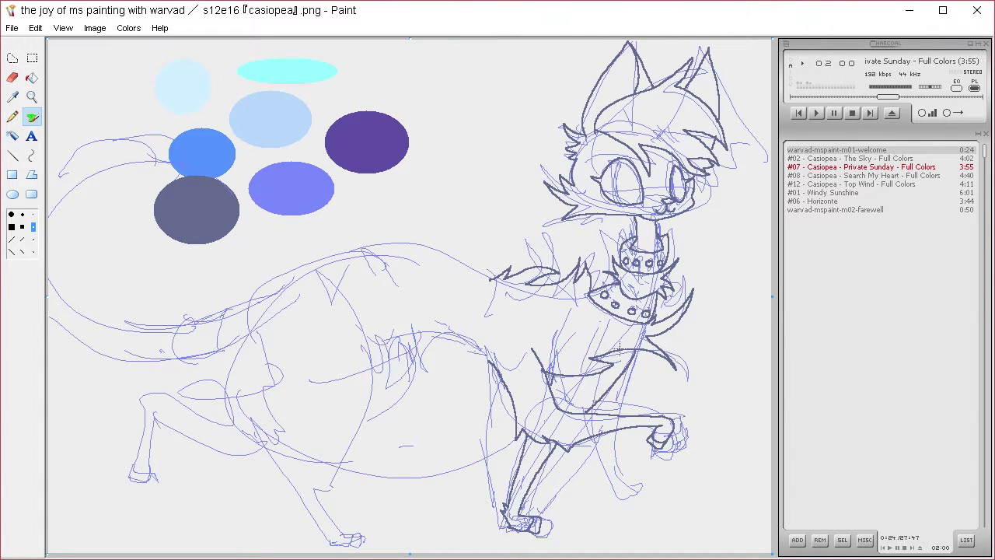
# Step: Erase the front line of the raised foreleg's upper part and redraw it closer to the chest
pyautogui.click(12, 78)
pyautogui.moveTo(542, 345)
pyautogui.mouseDown()
pyautogui.moveTo(558, 410)
pyautogui.moveTo(566, 361)
pyautogui.mouseUp()
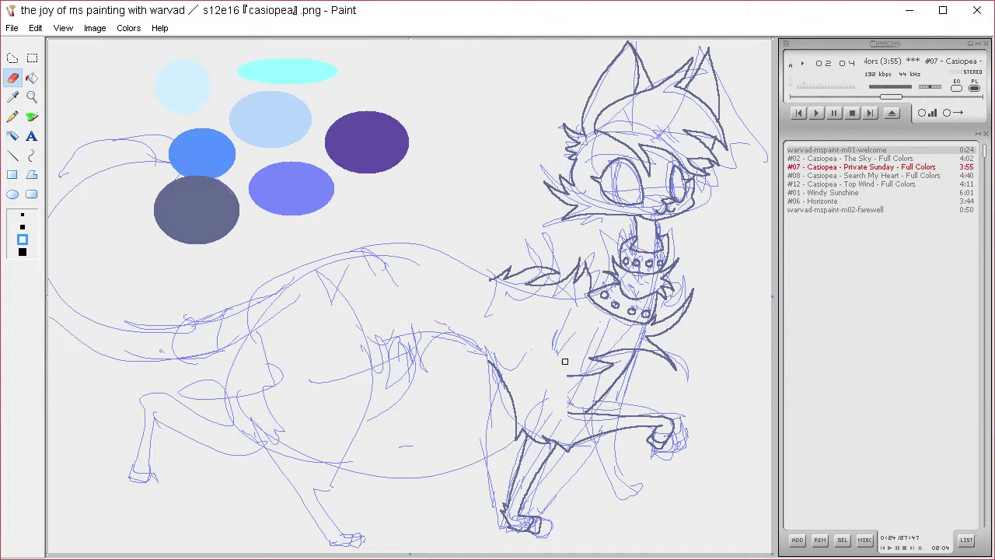
pyautogui.click(32, 116)
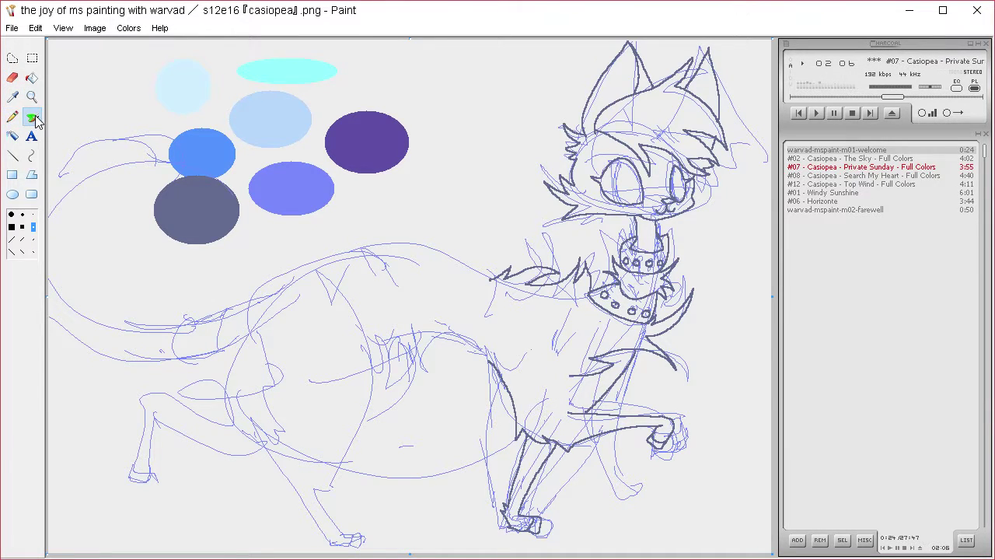
pyautogui.moveTo(570, 409); pyautogui.dragTo(554, 330)
pyautogui.hotkey('ctrl', 'z')
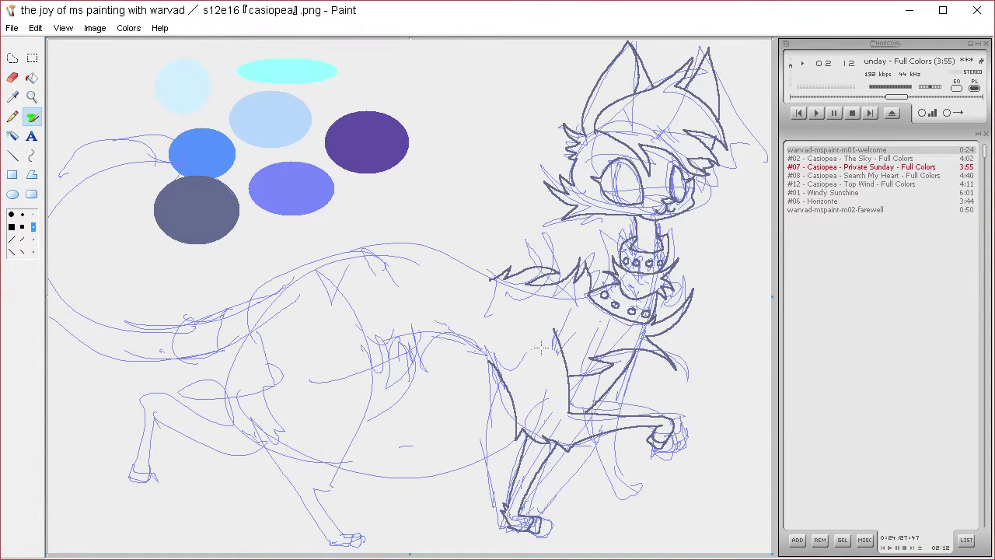
pyautogui.moveTo(511, 407); pyautogui.dragTo(497, 330)
pyautogui.hotkey('ctrl', 'z')
pyautogui.moveTo(510, 395); pyautogui.dragTo(496, 326)
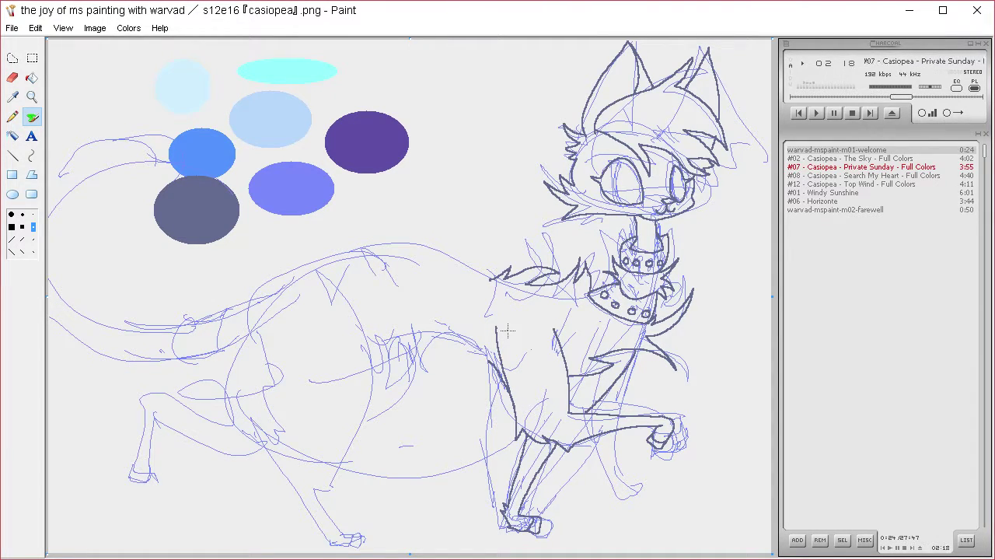
pyautogui.hotkey('ctrl', 'z')
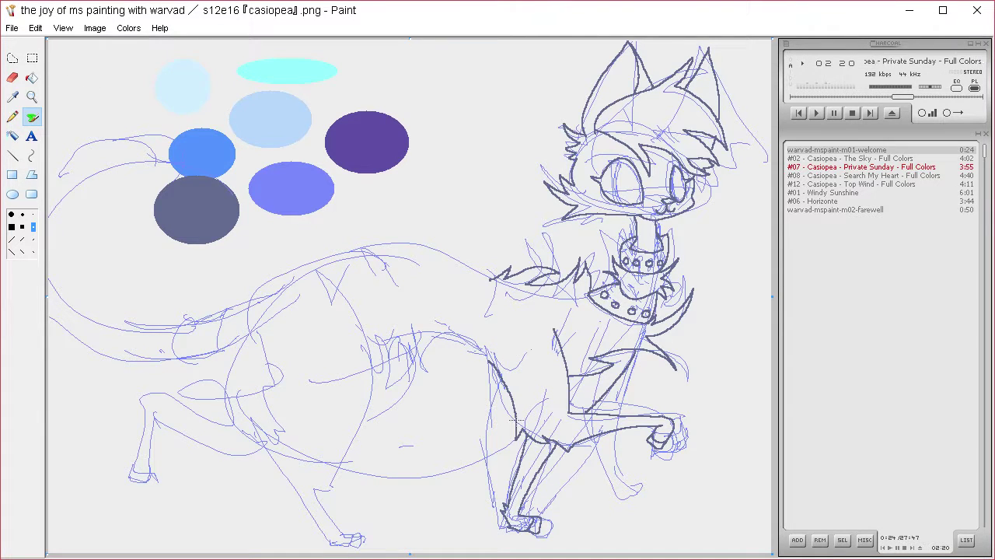
pyautogui.moveTo(516, 415); pyautogui.dragTo(497, 337)
pyautogui.hotkey('ctrl', 'z')
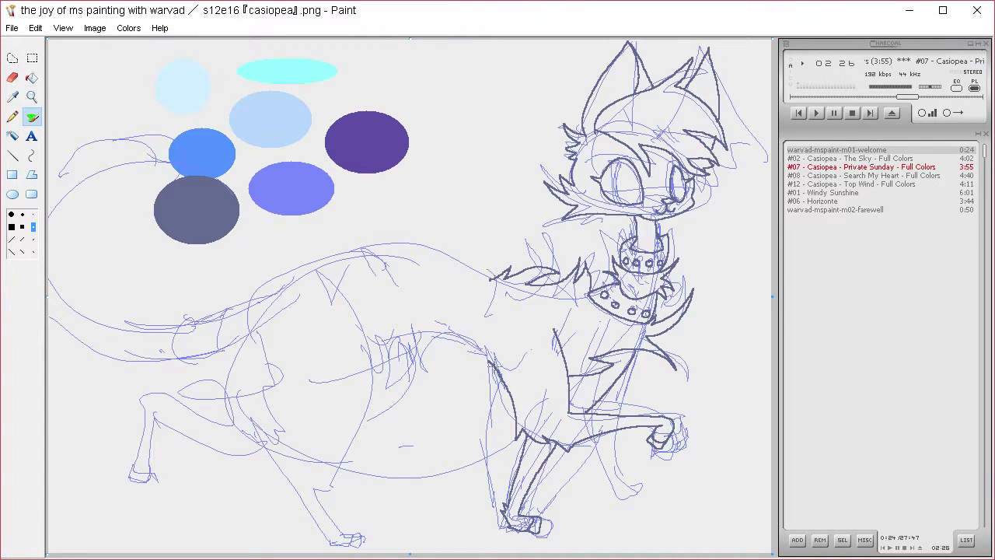
# Step: Outline the belly with its spiky fur and the near hind leg with thigh tufts and paw
pyautogui.moveTo(498, 362)
pyautogui.mouseDown()
pyautogui.moveTo(462, 352)
pyautogui.moveTo(472, 339)
pyautogui.moveTo(435, 325)
pyautogui.moveTo(412, 338)
pyautogui.moveTo(429, 372)
pyautogui.moveTo(398, 352)
pyautogui.moveTo(375, 379)
pyautogui.moveTo(376, 354)
pyautogui.mouseUp()
pyautogui.moveTo(336, 294)
pyautogui.mouseDown()
pyautogui.moveTo(375, 353)
pyautogui.moveTo(349, 446)
pyautogui.moveTo(314, 492)
pyautogui.mouseUp()
pyautogui.hotkey('ctrl', 'z')
pyautogui.moveTo(335, 285)
pyautogui.mouseDown()
pyautogui.moveTo(362, 340)
pyautogui.moveTo(367, 392)
pyautogui.moveTo(328, 443)
pyautogui.moveTo(319, 496)
pyautogui.moveTo(337, 531)
pyautogui.moveTo(369, 545)
pyautogui.moveTo(353, 546)
pyautogui.moveTo(397, 445)
pyautogui.moveTo(324, 541)
pyautogui.moveTo(351, 543)
pyautogui.moveTo(313, 537)
pyautogui.moveTo(324, 530)
pyautogui.moveTo(255, 430)
pyautogui.moveTo(272, 431)
pyautogui.moveTo(266, 419)
pyautogui.moveTo(286, 424)
pyautogui.moveTo(271, 410)
pyautogui.moveTo(281, 405)
pyautogui.moveTo(273, 396)
pyautogui.moveTo(284, 397)
pyautogui.moveTo(264, 348)
pyautogui.mouseUp()
pyautogui.hotkey('ctrl', 'z')
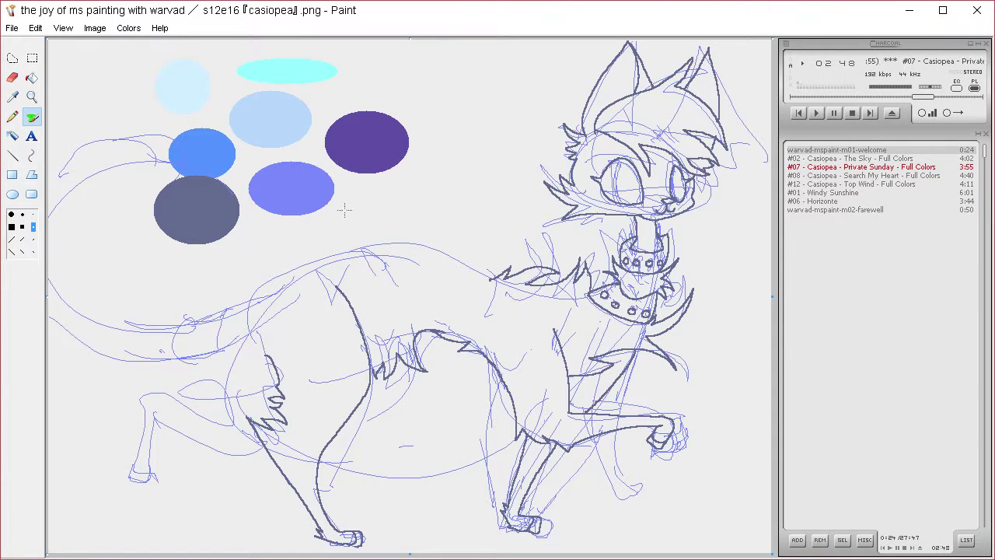
# Step: Outline the back from the shoulder fur to the tail base, and the rump and far hind leg down to its paw
pyautogui.moveTo(505, 280)
pyautogui.mouseDown()
pyautogui.moveTo(402, 243)
pyautogui.moveTo(343, 252)
pyautogui.moveTo(253, 287)
pyautogui.moveTo(279, 289)
pyautogui.moveTo(267, 294)
pyautogui.moveTo(231, 365)
pyautogui.moveTo(274, 388)
pyautogui.mouseUp()
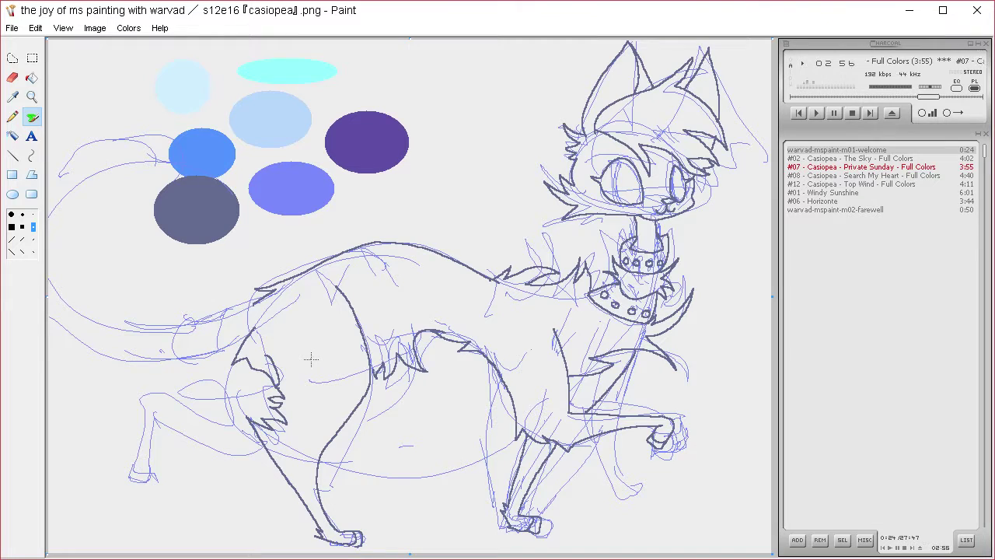
pyautogui.hotkey('ctrl', 'z')
pyautogui.moveTo(253, 329)
pyautogui.mouseDown()
pyautogui.moveTo(234, 390)
pyautogui.moveTo(239, 426)
pyautogui.moveTo(143, 387)
pyautogui.moveTo(130, 477)
pyautogui.moveTo(152, 475)
pyautogui.moveTo(159, 416)
pyautogui.moveTo(227, 456)
pyautogui.moveTo(272, 459)
pyautogui.mouseUp()
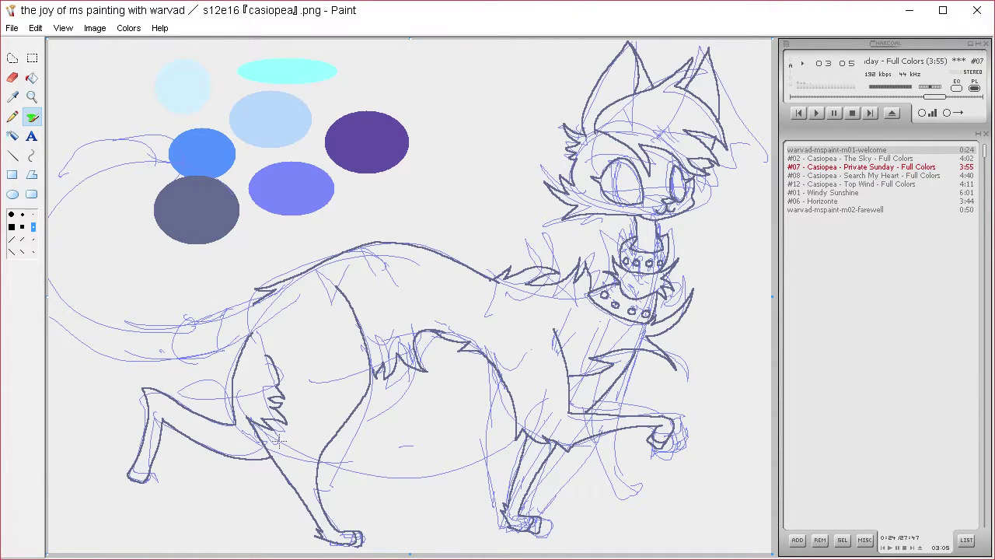
pyautogui.moveTo(131, 470); pyautogui.dragTo(140, 474)
pyautogui.click(13, 58)
pyautogui.moveTo(375, 517)
pyautogui.mouseDown()
pyautogui.moveTo(345, 537)
pyautogui.moveTo(400, 537)
pyautogui.mouseUp()
pyautogui.click(410, 497)
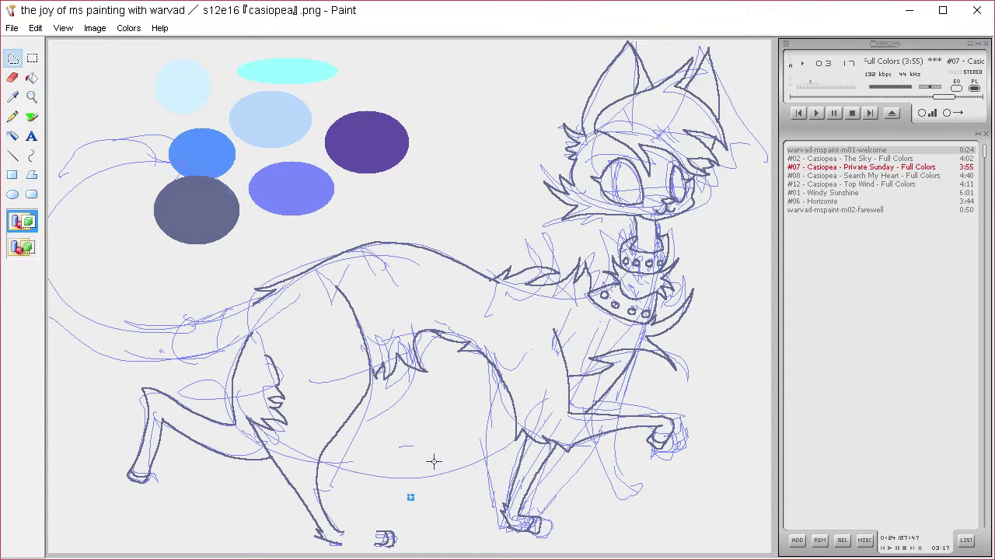
pyautogui.click(32, 116)
pyautogui.moveTo(344, 530)
pyautogui.mouseDown()
pyautogui.moveTo(362, 532)
pyautogui.moveTo(359, 542)
pyautogui.moveTo(380, 539)
pyautogui.mouseUp()
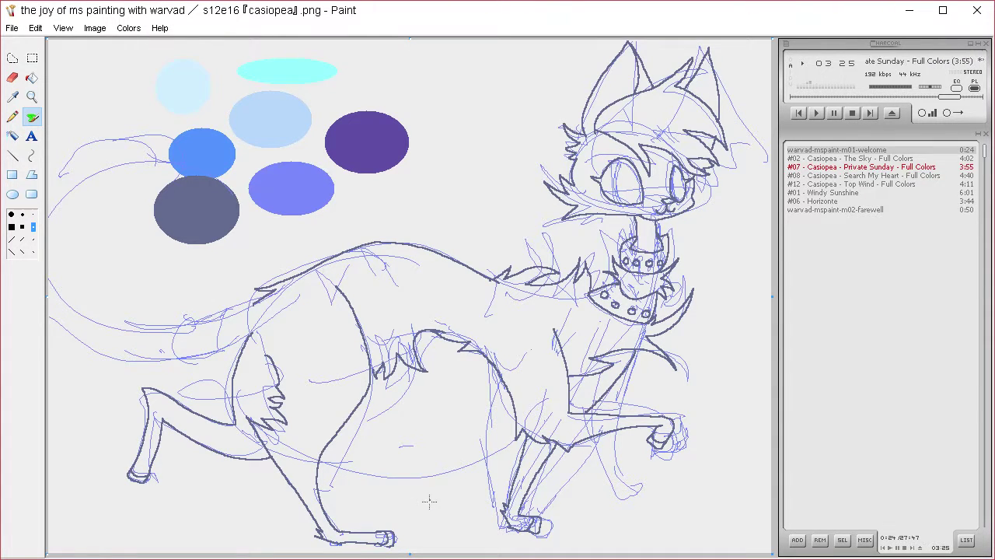
pyautogui.hotkey('ctrl', 'z')
pyautogui.hotkey('ctrl', 'z')
pyautogui.hotkey('ctrl', 'z')
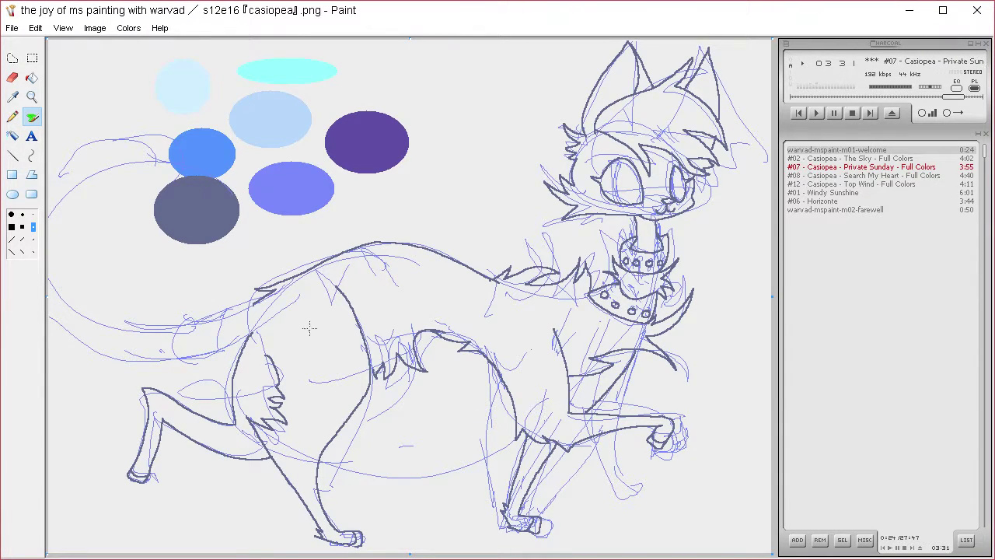
pyautogui.moveTo(309, 328)
pyautogui.mouseDown()
pyautogui.moveTo(338, 393)
pyautogui.moveTo(288, 458)
pyautogui.moveTo(314, 516)
pyautogui.mouseUp()
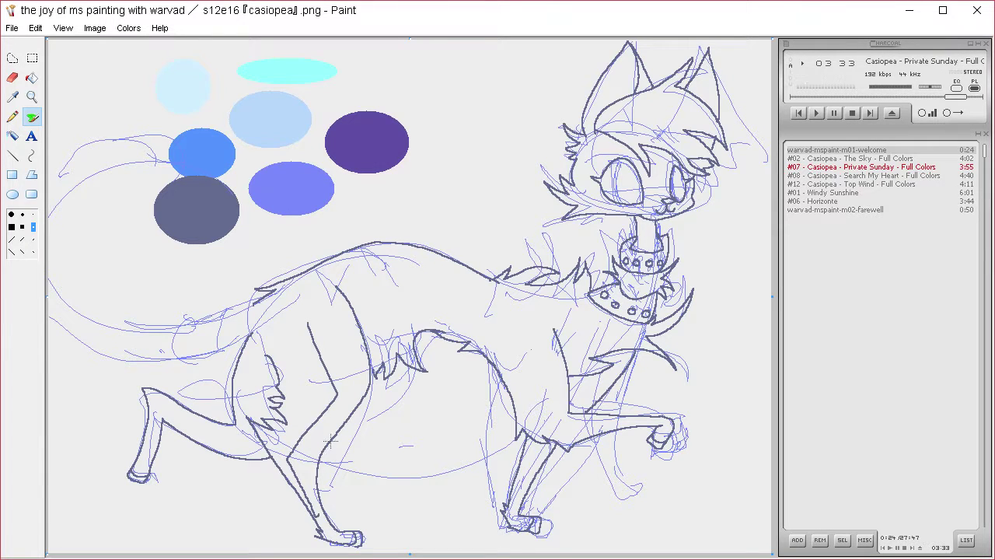
pyautogui.moveTo(270, 342); pyautogui.dragTo(273, 397)
pyautogui.moveTo(274, 447)
pyautogui.mouseDown()
pyautogui.moveTo(166, 410)
pyautogui.moveTo(147, 454)
pyautogui.mouseUp()
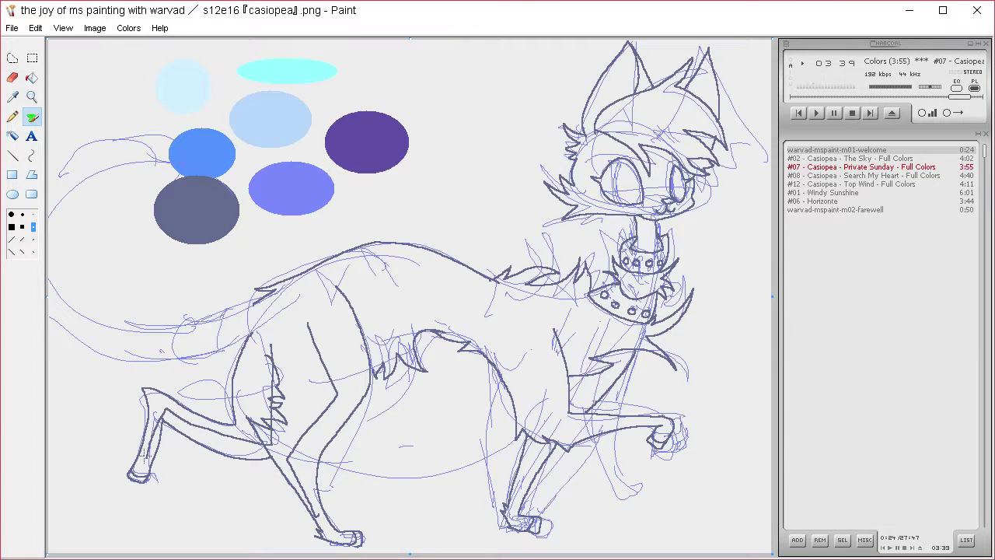
pyautogui.hotkey('ctrl', 'z')
pyautogui.hotkey('ctrl', 'z')
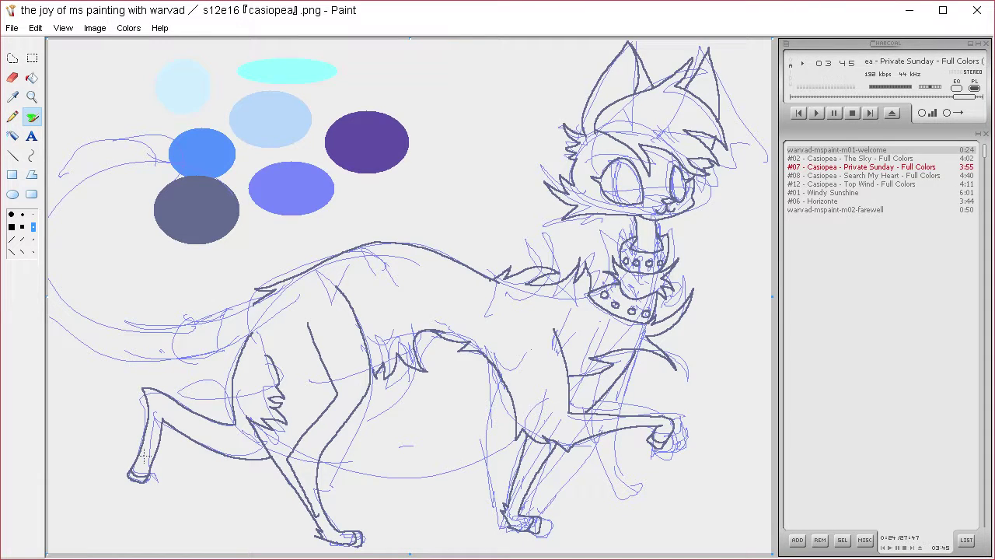
pyautogui.hotkey('ctrl', 'z')
# Step: Add spiky fur tufts along the top of the far hind leg and erase the smooth outline beneath them
pyautogui.moveTo(143, 390)
pyautogui.mouseDown()
pyautogui.moveTo(177, 395)
pyautogui.moveTo(196, 381)
pyautogui.moveTo(191, 401)
pyautogui.moveTo(220, 421)
pyautogui.mouseUp()
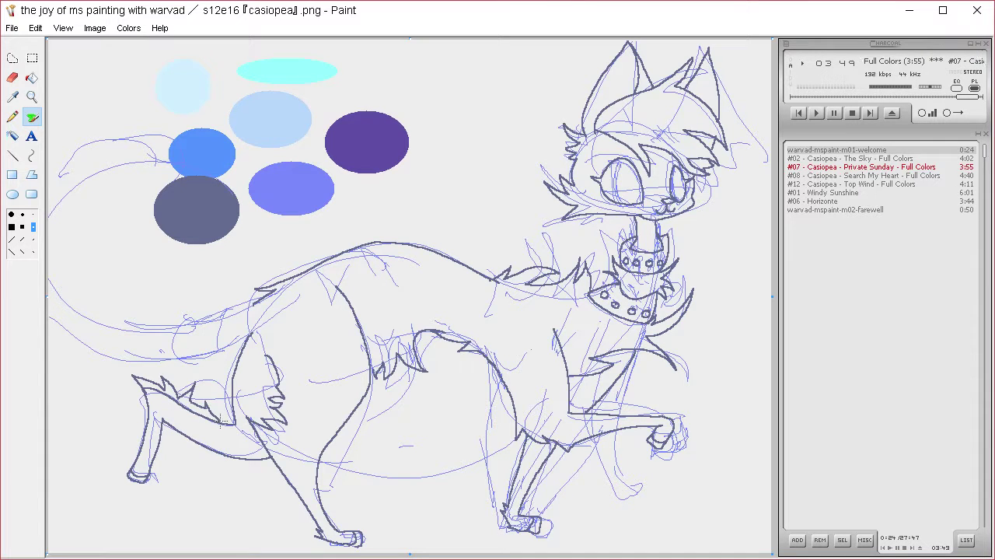
pyautogui.click(13, 77)
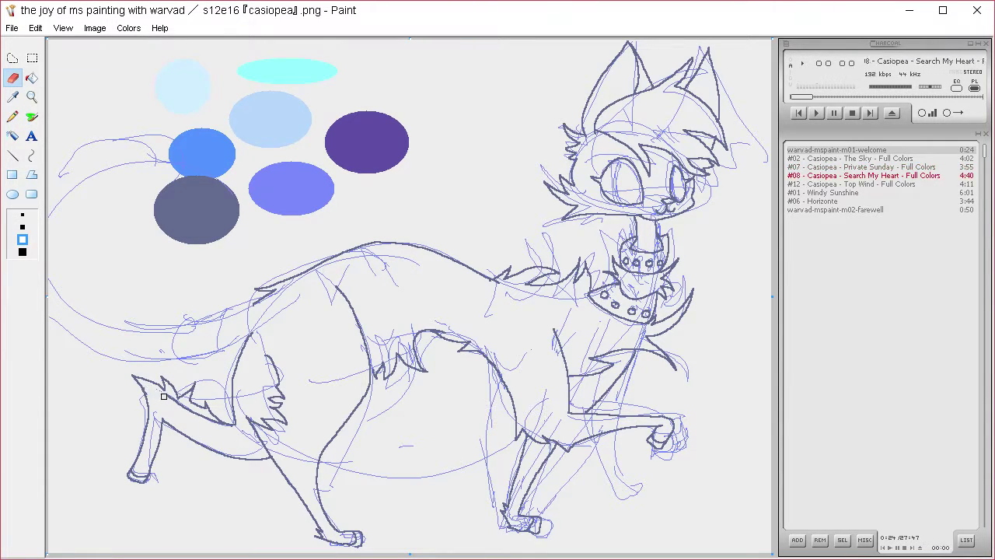
pyautogui.moveTo(175, 404); pyautogui.dragTo(206, 419)
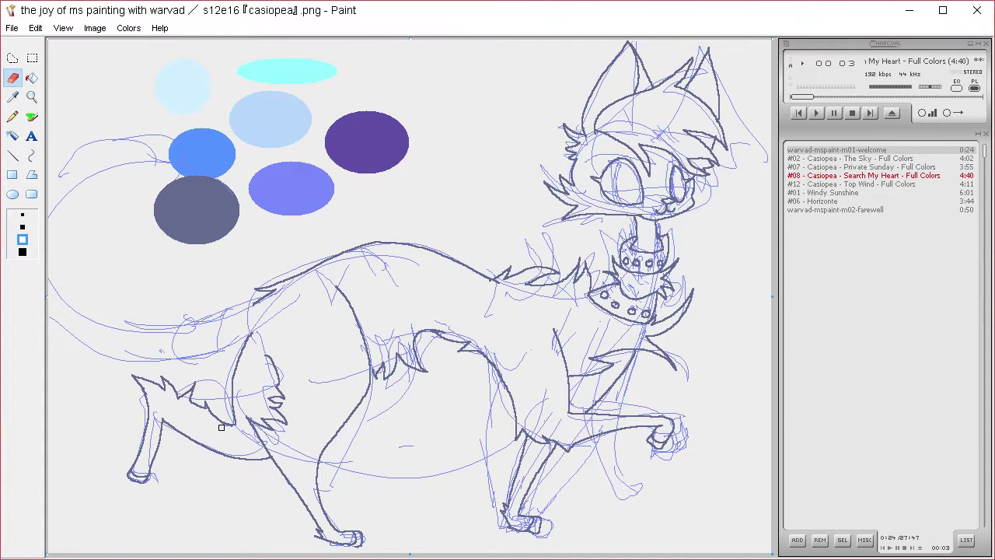
# Step: Outline the tail's upper edge from the rump to the canvas edge, and the curled tail end with its rounded tip
pyautogui.click(39, 118)
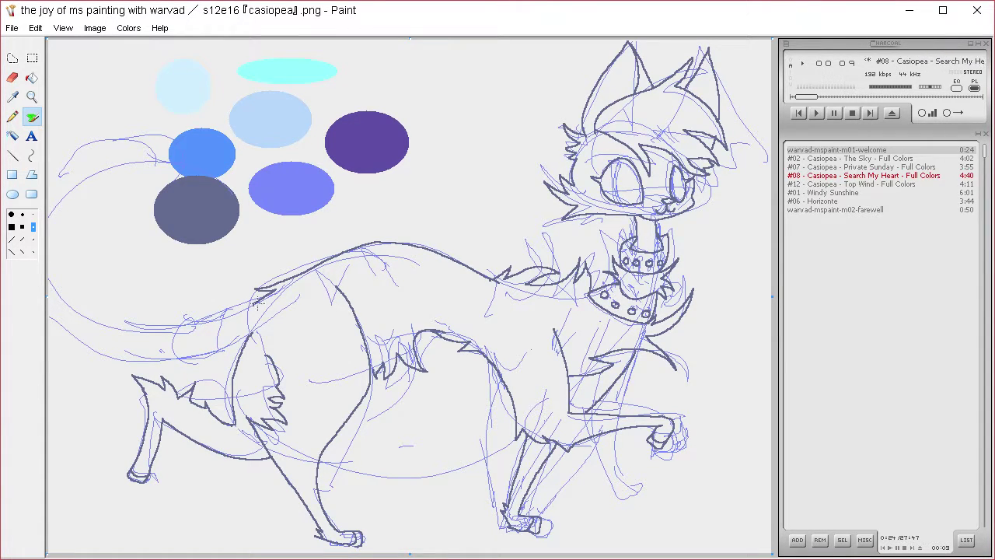
pyautogui.moveTo(259, 304)
pyautogui.mouseDown()
pyautogui.moveTo(149, 328)
pyautogui.moveTo(94, 314)
pyautogui.moveTo(63, 289)
pyautogui.mouseUp()
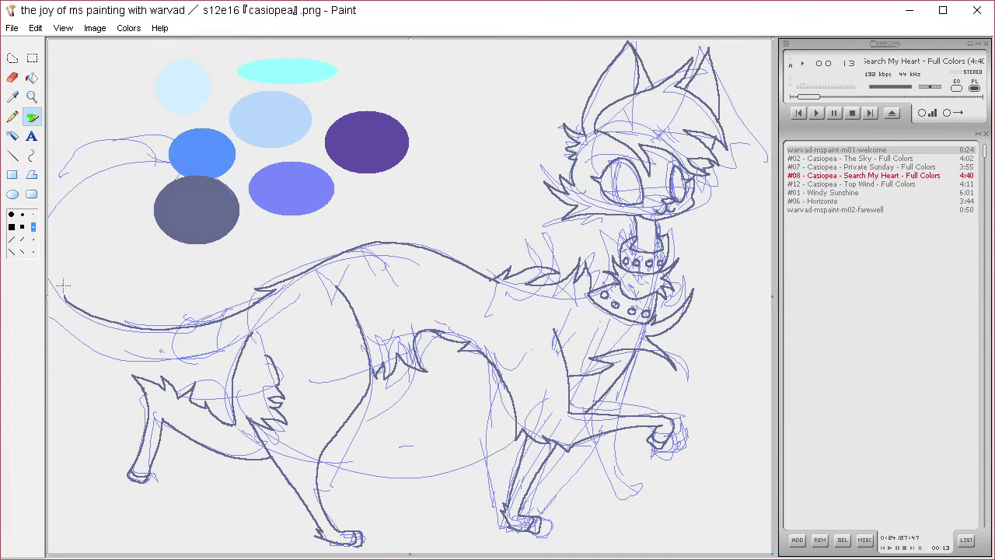
pyautogui.hotkey('ctrl', 'z')
pyautogui.moveTo(251, 306); pyautogui.dragTo(206, 327)
pyautogui.hotkey('ctrl', 'z')
pyautogui.moveTo(257, 302)
pyautogui.mouseDown()
pyautogui.moveTo(153, 334)
pyautogui.moveTo(90, 313)
pyautogui.moveTo(42, 252)
pyautogui.moveTo(61, 200)
pyautogui.moveTo(83, 185)
pyautogui.moveTo(177, 161)
pyautogui.moveTo(178, 151)
pyautogui.moveTo(138, 148)
pyautogui.moveTo(49, 190)
pyautogui.mouseUp()
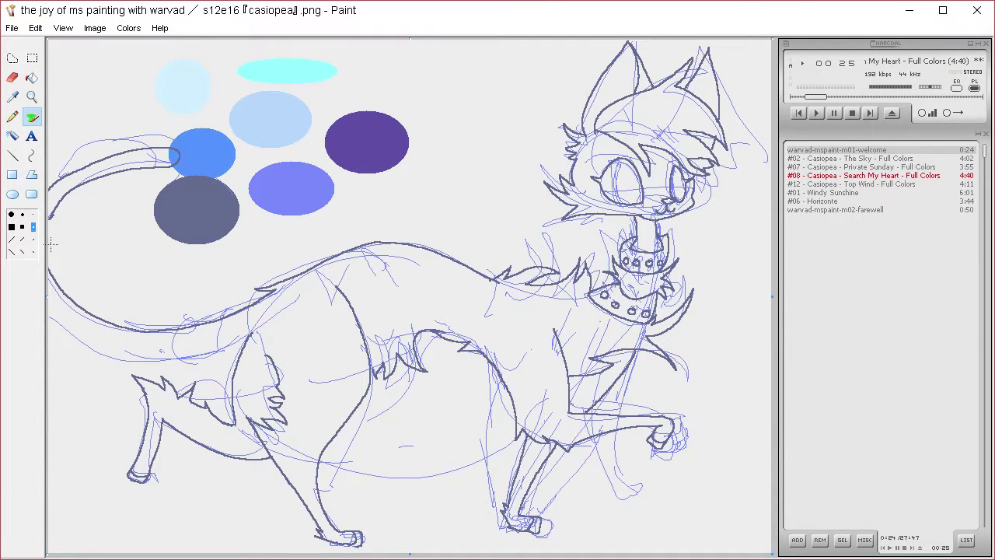
pyautogui.hotkey('ctrl', 'z')
pyautogui.moveTo(42, 225)
pyautogui.mouseDown()
pyautogui.moveTo(69, 195)
pyautogui.moveTo(165, 155)
pyautogui.moveTo(165, 144)
pyautogui.moveTo(146, 133)
pyautogui.moveTo(88, 150)
pyautogui.moveTo(43, 191)
pyautogui.moveTo(50, 214)
pyautogui.mouseUp()
# Step: Outline the tail's lower edge from the canvas edge back to the top of the hind leg
pyautogui.moveTo(49, 314)
pyautogui.mouseDown()
pyautogui.moveTo(78, 345)
pyautogui.moveTo(104, 354)
pyautogui.moveTo(192, 352)
pyautogui.moveTo(238, 334)
pyautogui.mouseUp()
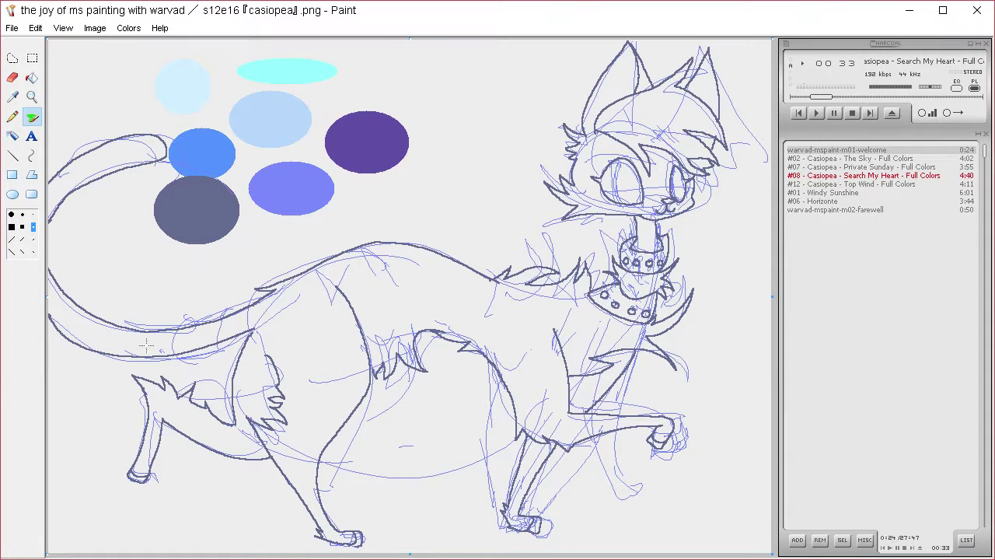
pyautogui.hotkey('ctrl', 'z')
pyautogui.moveTo(51, 318); pyautogui.dragTo(101, 350)
pyautogui.hotkey('ctrl', 'z')
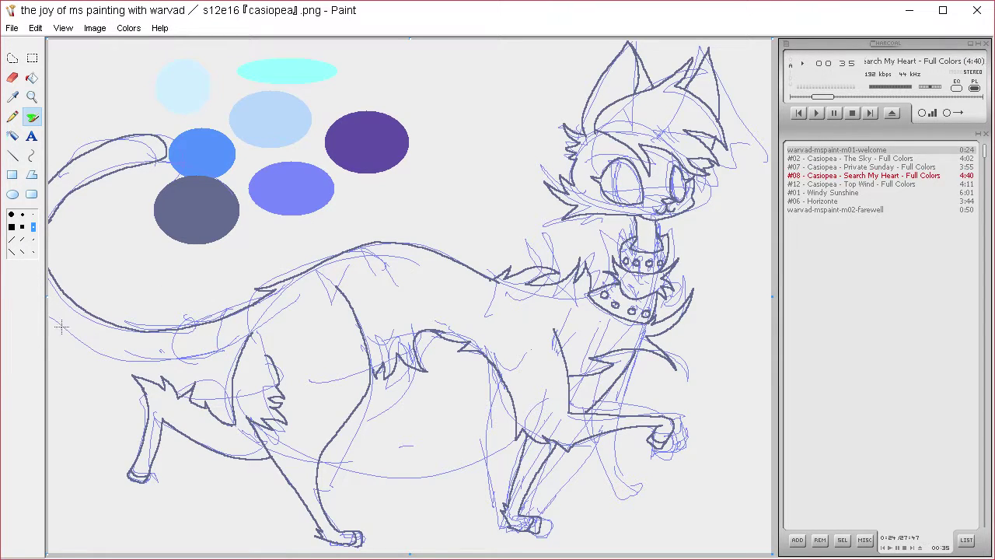
pyautogui.moveTo(52, 318)
pyautogui.mouseDown()
pyautogui.moveTo(117, 362)
pyautogui.moveTo(178, 359)
pyautogui.moveTo(250, 334)
pyautogui.mouseUp()
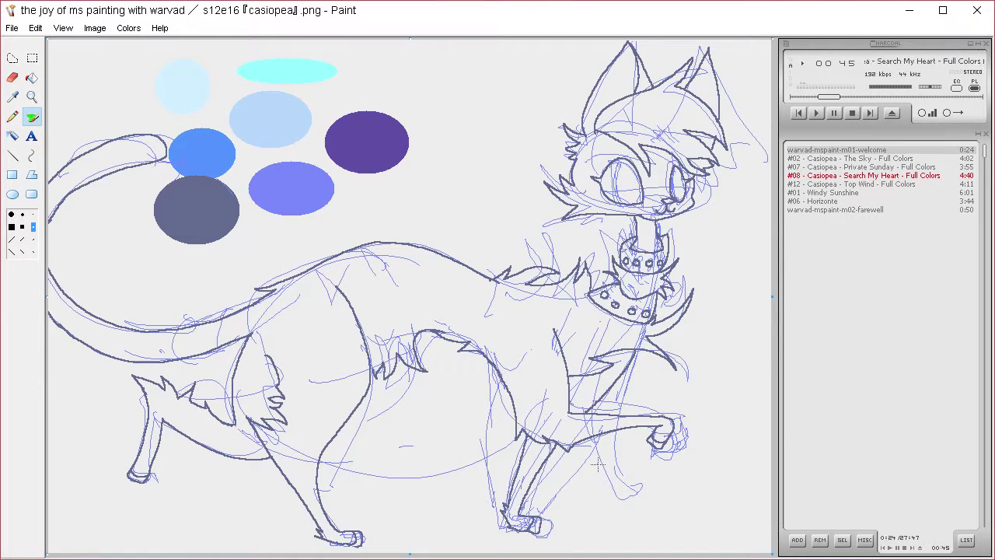
# Step: Shift the whole drawing to the right and join both cut-off edges of the tail with curved outlines
pyautogui.hotkey('ctrl', 'a')
pyautogui.moveTo(608, 421)
pyautogui.mouseDown()
pyautogui.moveTo(639, 421)
pyautogui.moveTo(630, 422)
pyautogui.moveTo(636, 435)
pyautogui.moveTo(643, 430)
pyautogui.mouseUp()
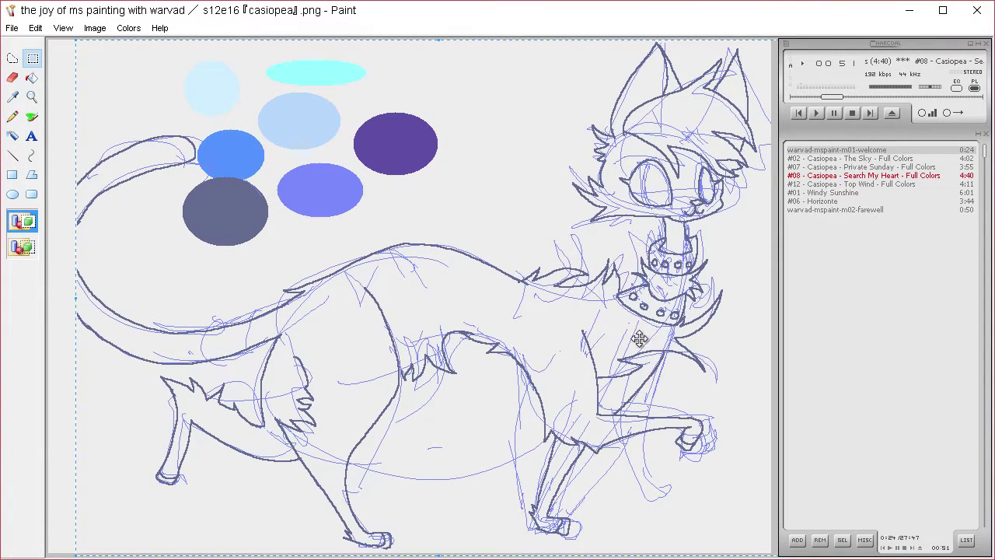
pyautogui.click(32, 118)
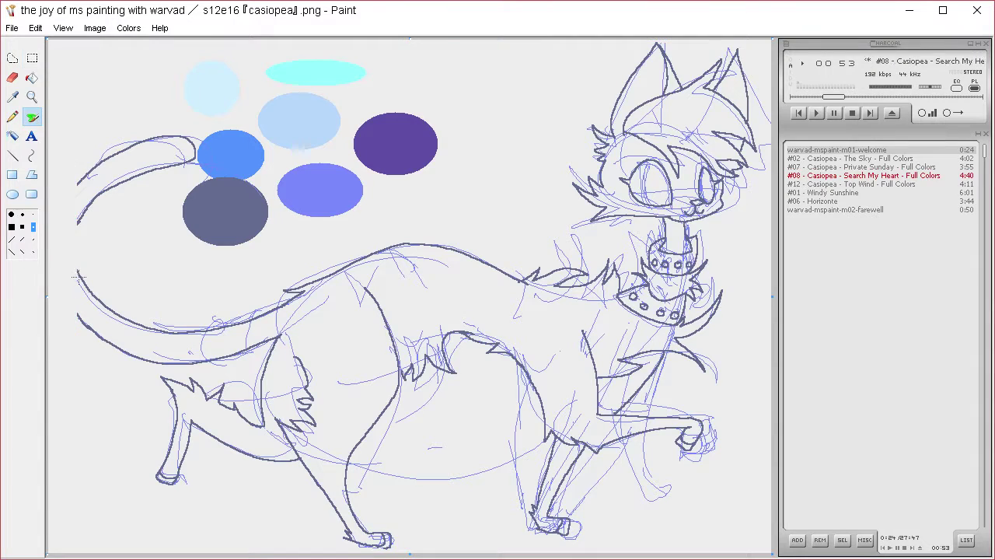
pyautogui.moveTo(79, 263)
pyautogui.mouseDown()
pyautogui.moveTo(78, 276)
pyautogui.moveTo(79, 219)
pyautogui.mouseUp()
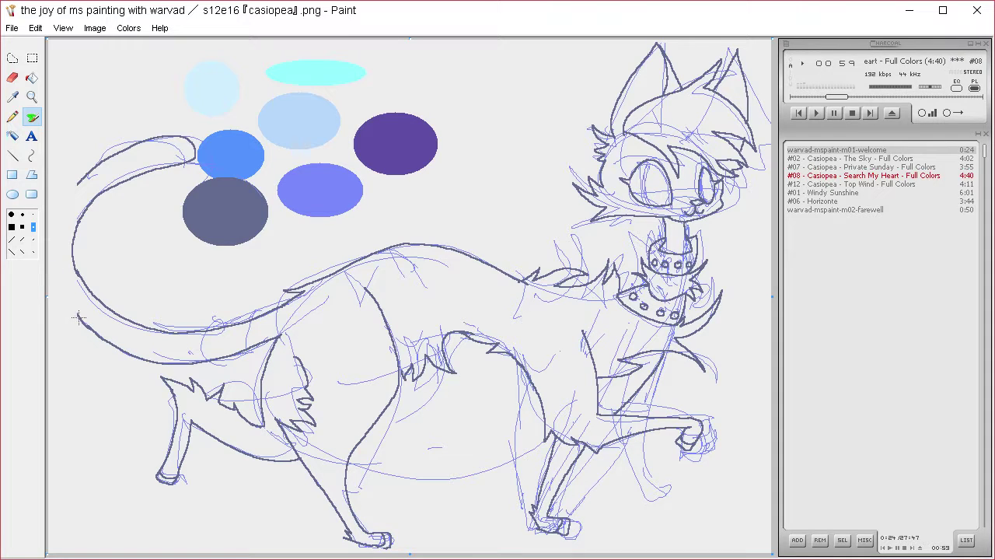
pyautogui.moveTo(78, 317)
pyautogui.mouseDown()
pyautogui.moveTo(49, 233)
pyautogui.moveTo(59, 200)
pyautogui.moveTo(101, 150)
pyautogui.mouseUp()
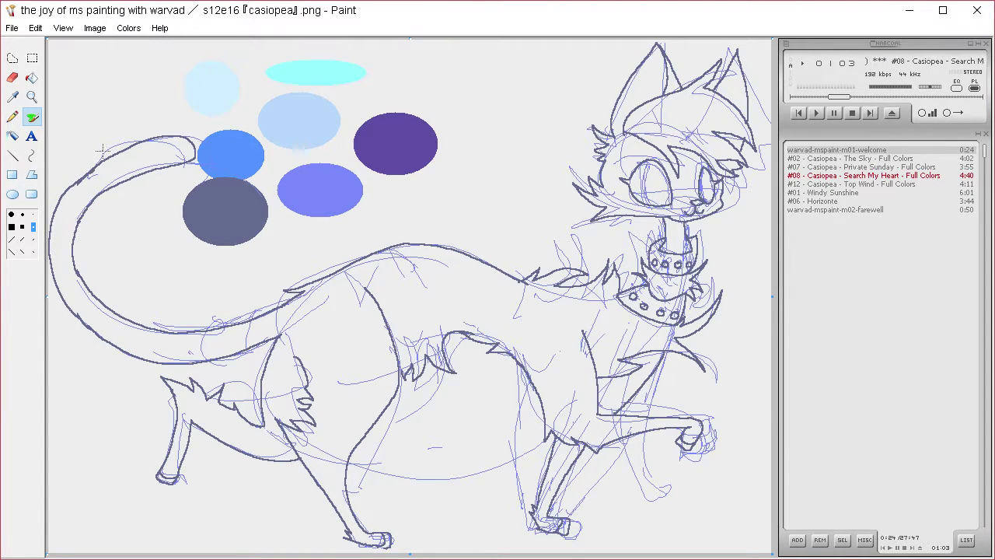
# Step: Draw a curved vertical iris line inside each eye in the slate-blue line colour
pyautogui.click(12, 97)
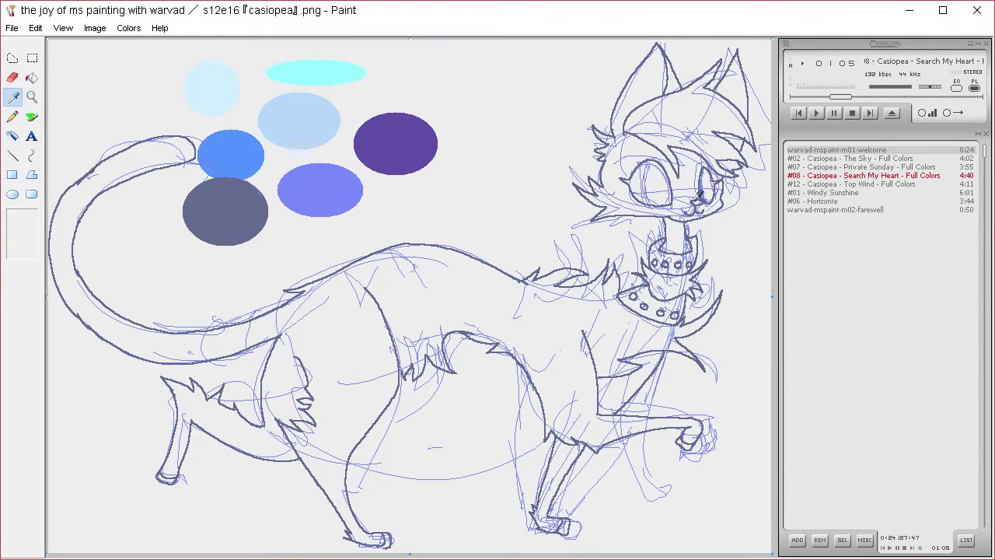
pyautogui.click(612, 158)
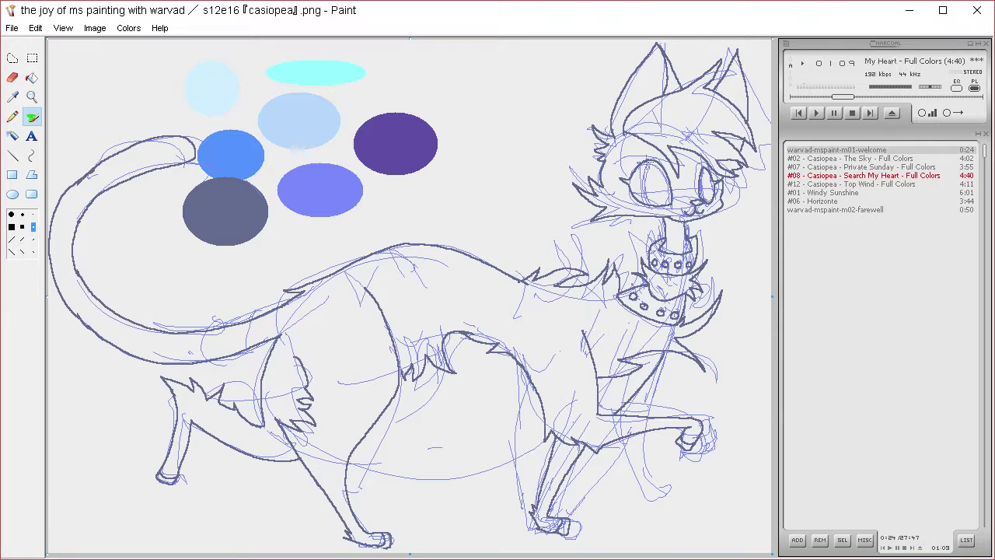
pyautogui.moveTo(644, 164); pyautogui.dragTo(645, 209)
pyautogui.hotkey('ctrl', 'z')
pyautogui.moveTo(645, 165); pyautogui.dragTo(646, 207)
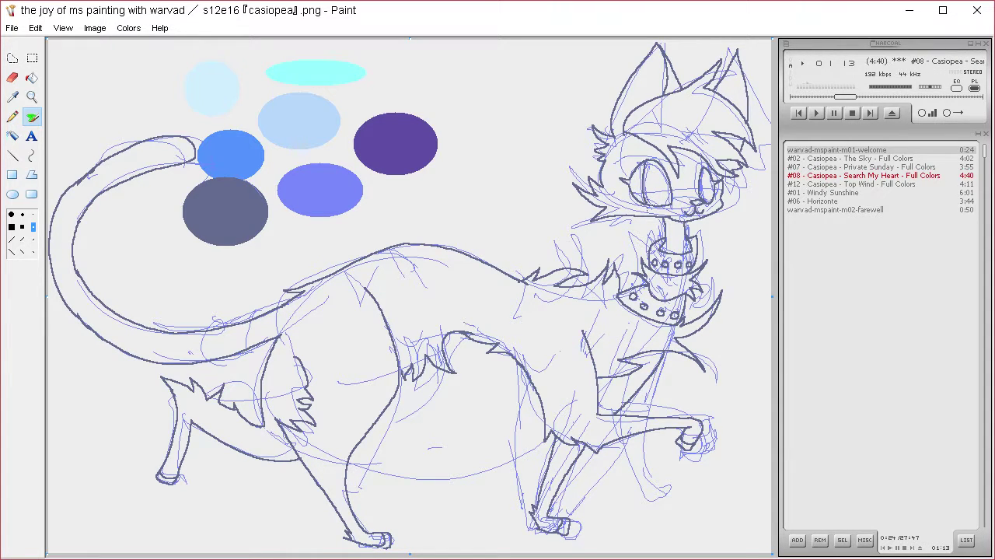
pyautogui.moveTo(702, 167); pyautogui.dragTo(706, 205)
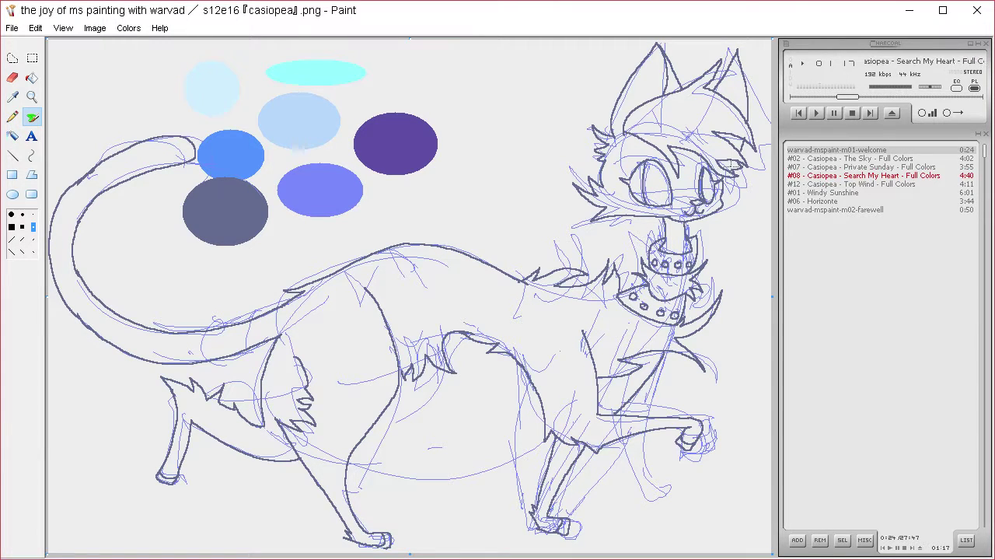
# Step: Strip the periwinkle sketch colour from the whole canvas, keeping the slate-blue line art
pyautogui.click(13, 97)
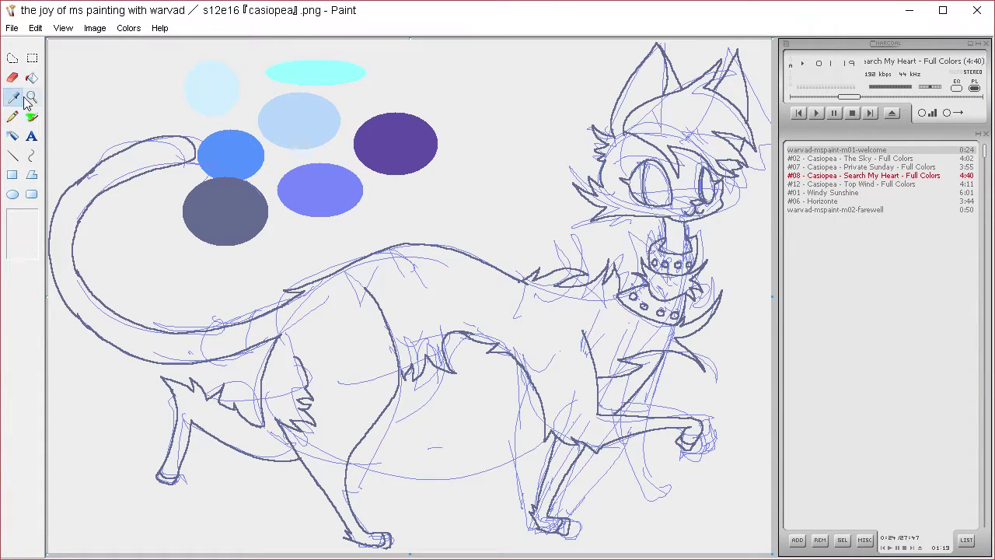
pyautogui.click(322, 191)
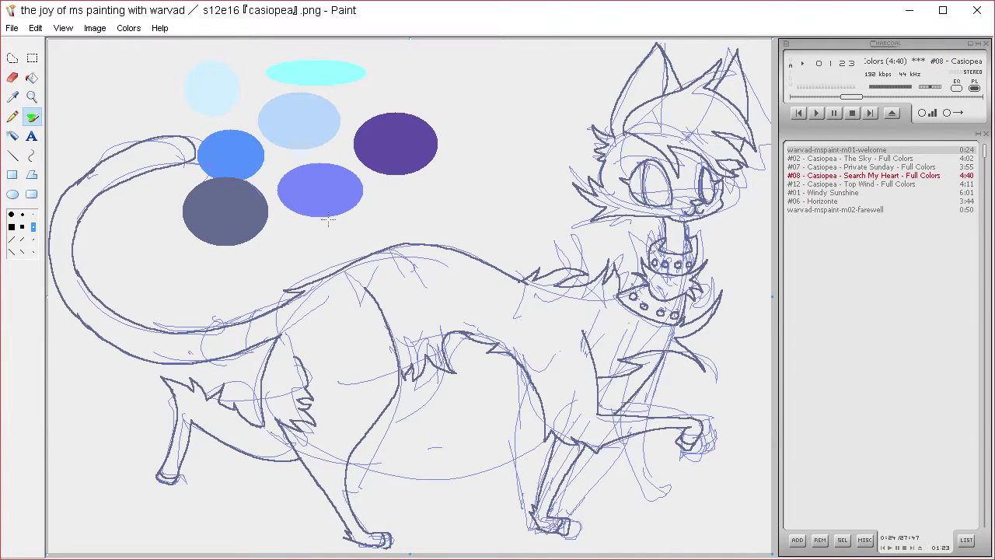
pyautogui.click(32, 57)
pyautogui.hotkey('ctrl', 'a')
pyautogui.press('Delete')
pyautogui.click(32, 77)
pyautogui.rightClick(141, 114)
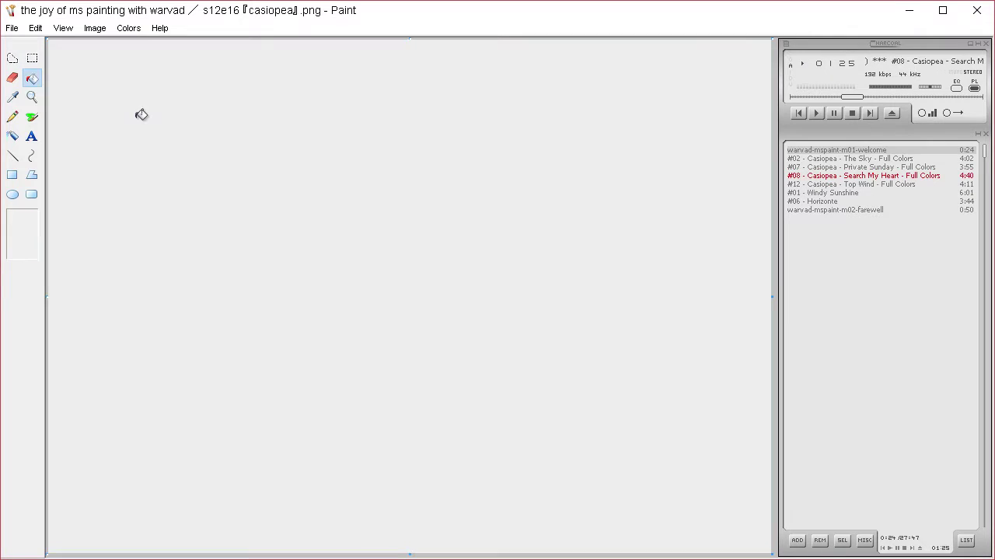
pyautogui.hotkey('ctrl', 'z')
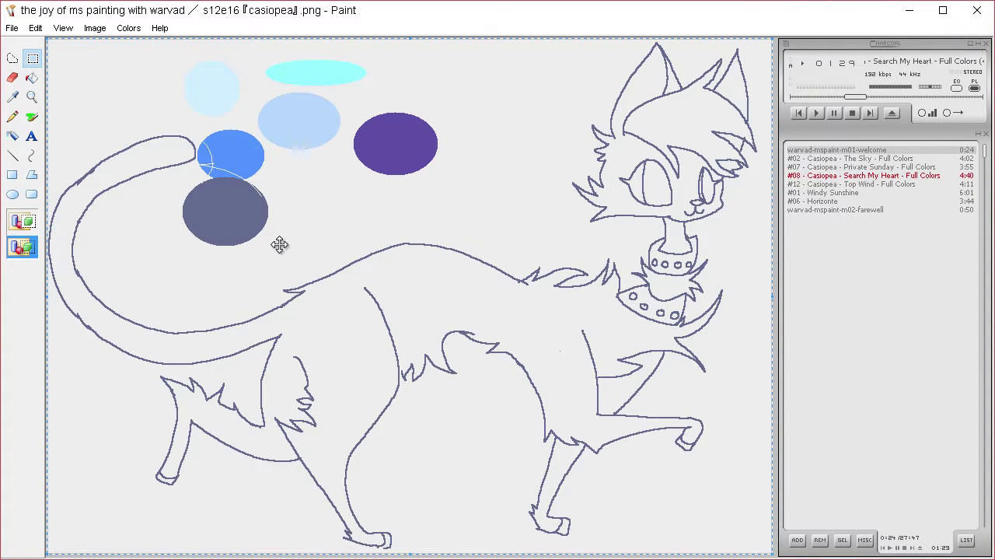
# Step: Draw a slate-blue studded band around the tail base and erase the tail lines crossing it
pyautogui.click(34, 114)
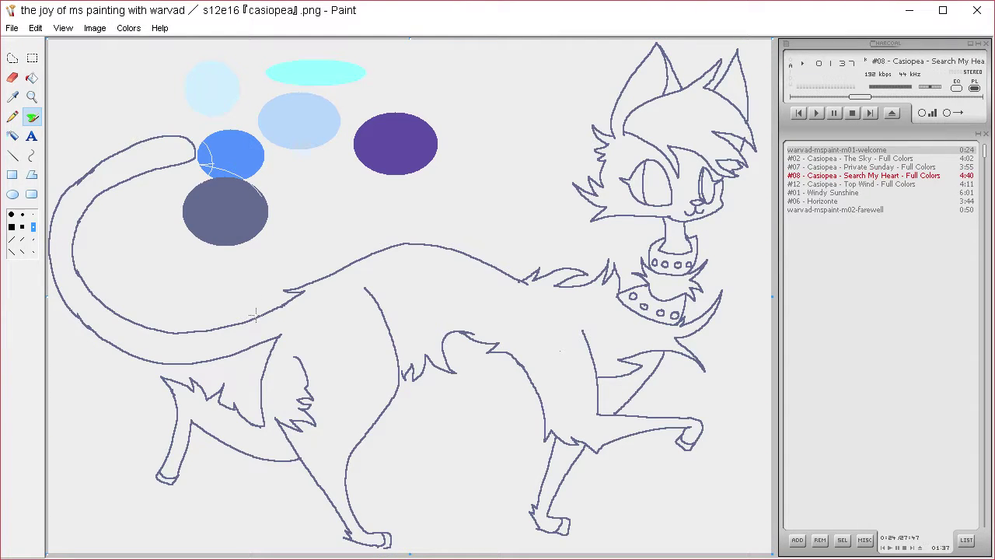
pyautogui.click(12, 96)
pyautogui.click(233, 205)
pyautogui.moveTo(272, 335)
pyautogui.mouseDown()
pyautogui.moveTo(252, 356)
pyautogui.moveTo(235, 344)
pyautogui.moveTo(227, 320)
pyautogui.moveTo(259, 314)
pyautogui.mouseUp()
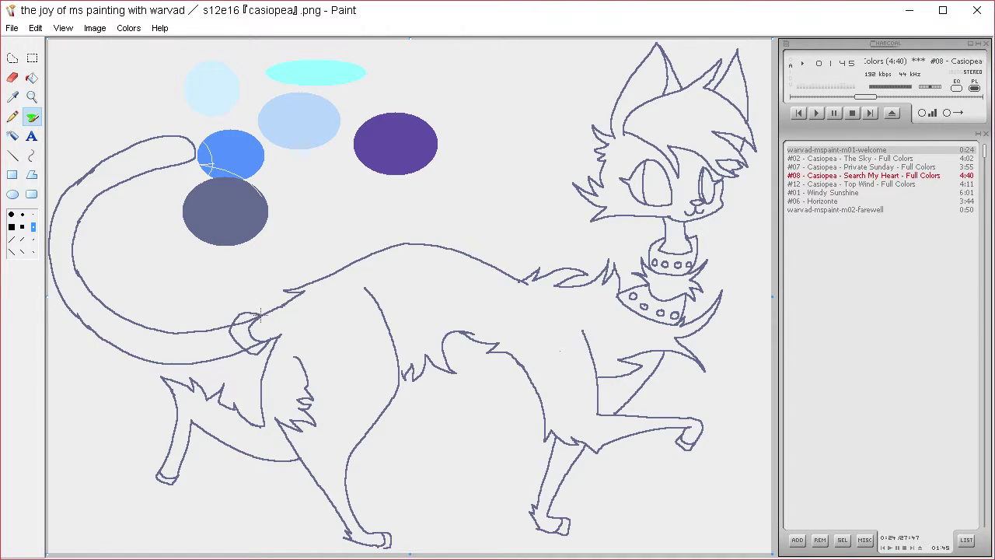
pyautogui.click(13, 78)
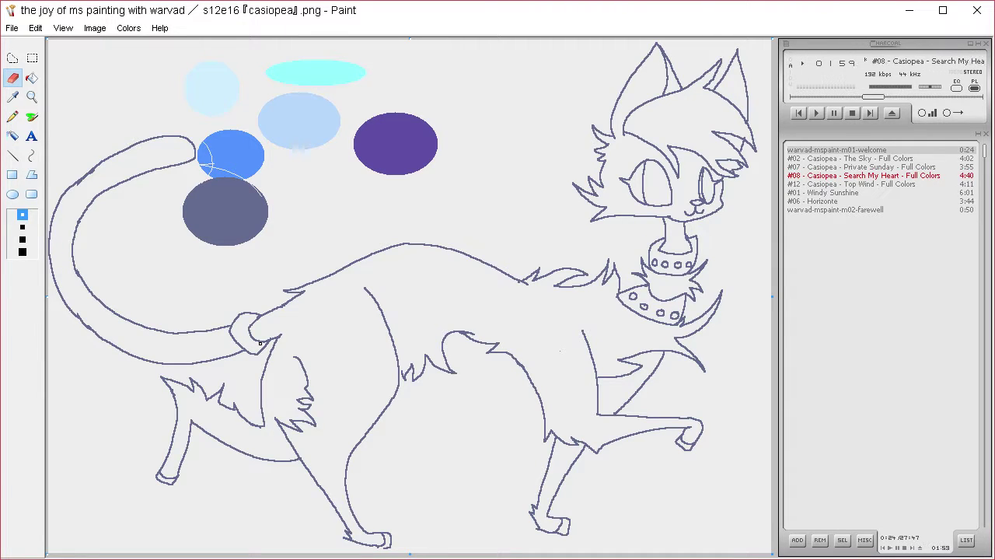
pyautogui.click(32, 117)
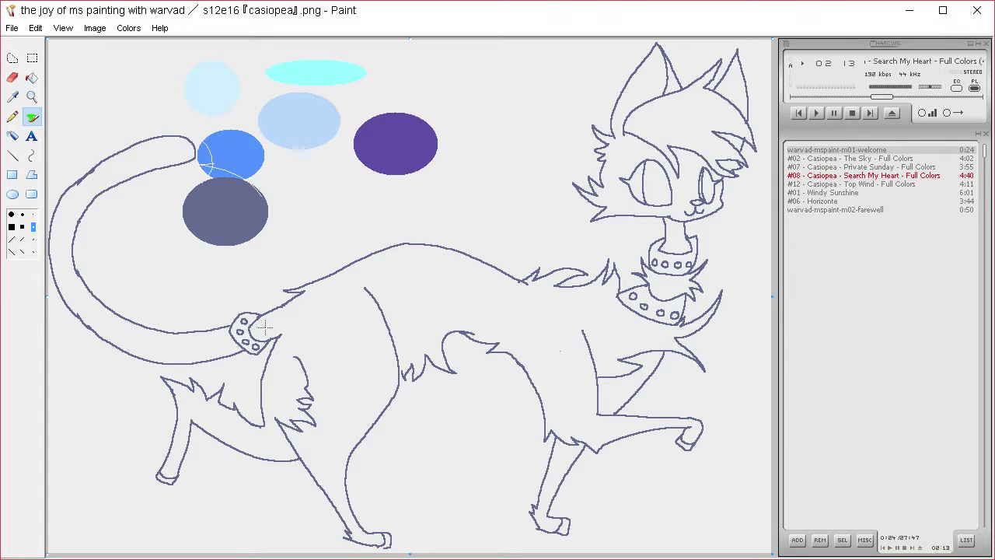
# Step: Mix a pale lavender of RGB 208, 210, 223 and fill the near ear, face, neck and the fur between the collars
pyautogui.click(129, 27)
pyautogui.click(136, 45)
pyautogui.click(493, 373)
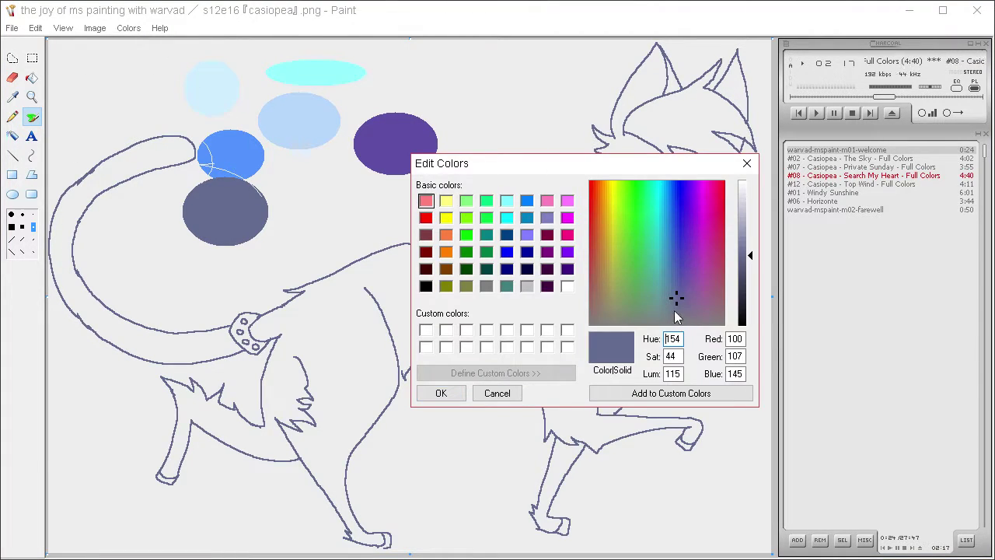
pyautogui.moveTo(754, 224); pyautogui.dragTo(751, 202)
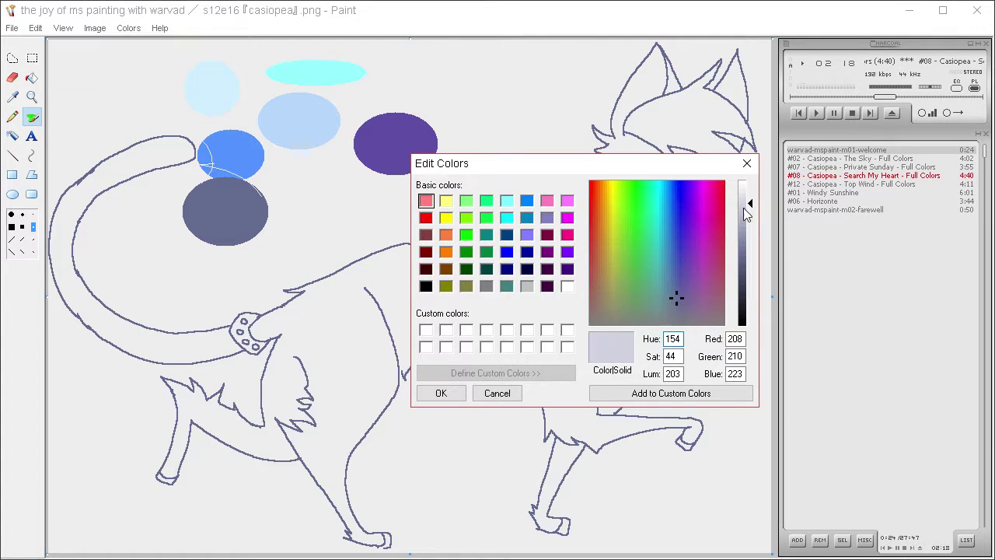
pyautogui.click(441, 392)
pyautogui.click(31, 77)
pyautogui.click(688, 122)
pyautogui.hotkey('ctrl', 'z')
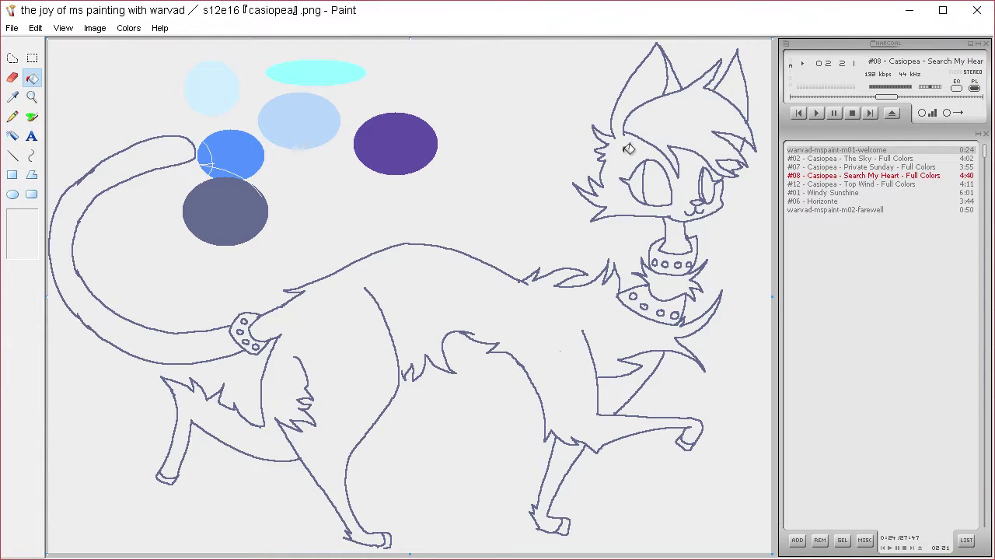
pyautogui.click(630, 149)
pyautogui.click(680, 228)
pyautogui.click(668, 278)
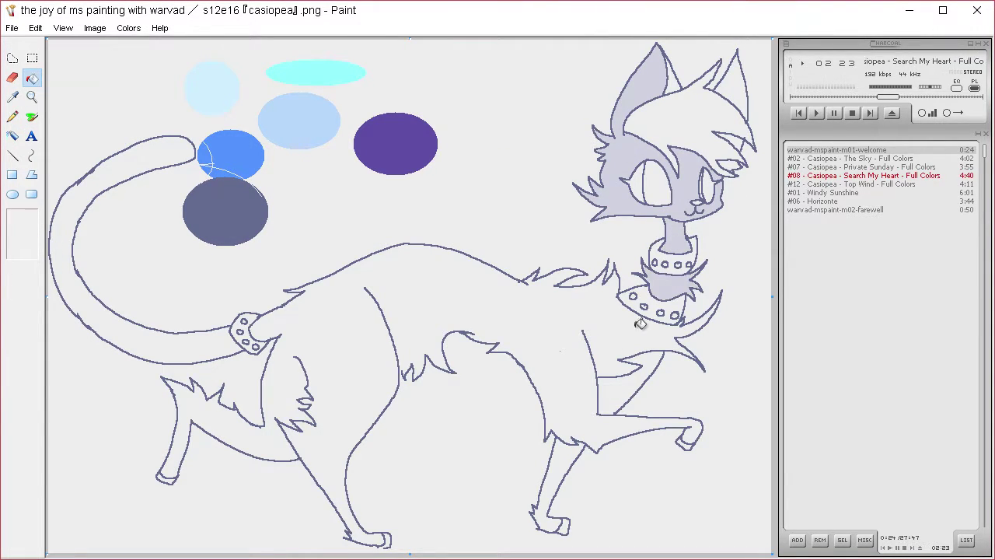
# Step: Fill the upper part of the far foreleg and the standing foreleg with the pale lavender
pyautogui.click(616, 341)
pyautogui.hotkey('ctrl', 'z')
pyautogui.click(645, 372)
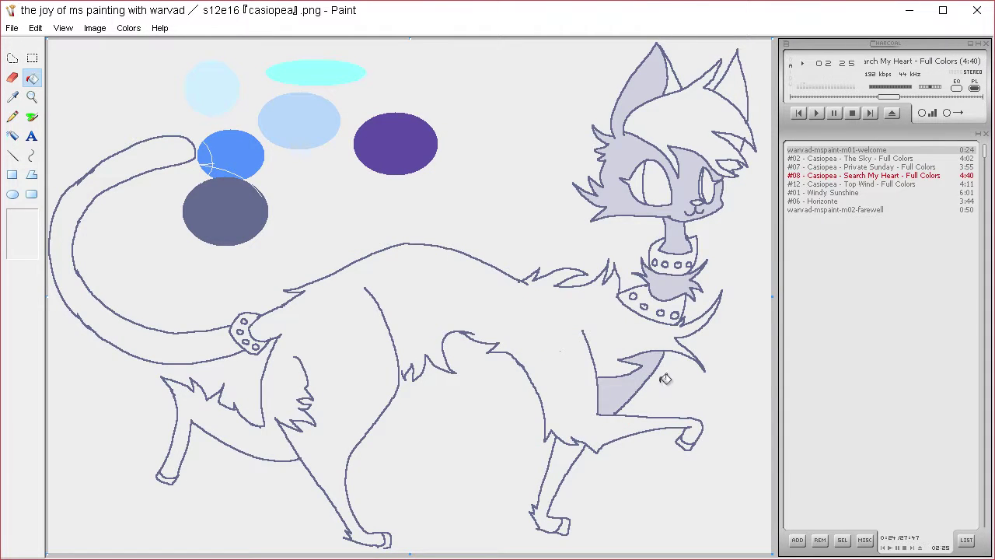
pyautogui.click(568, 462)
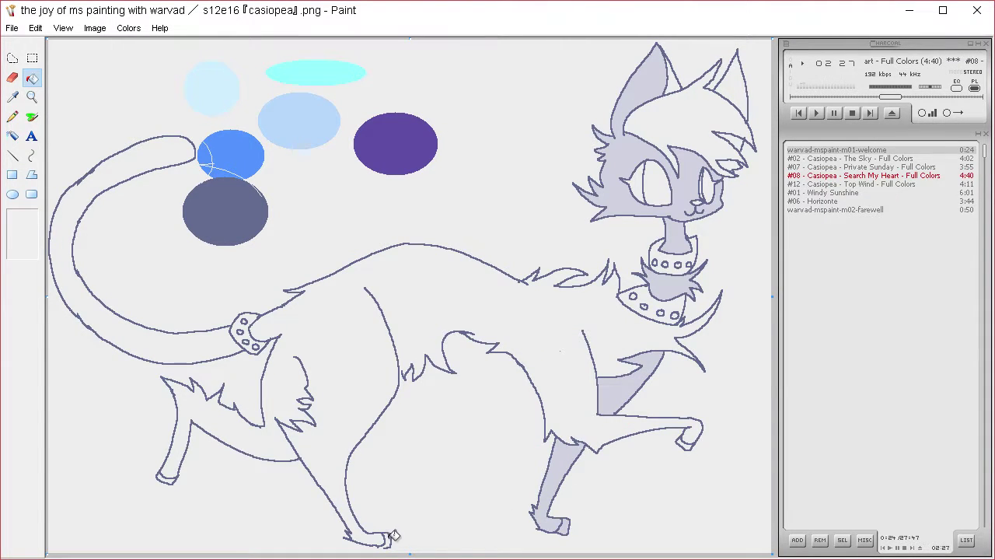
# Step: Patch the body outline in slate blue, and fill the body, tail and far ear with the pale lavender sampled from the face
pyautogui.click(17, 98)
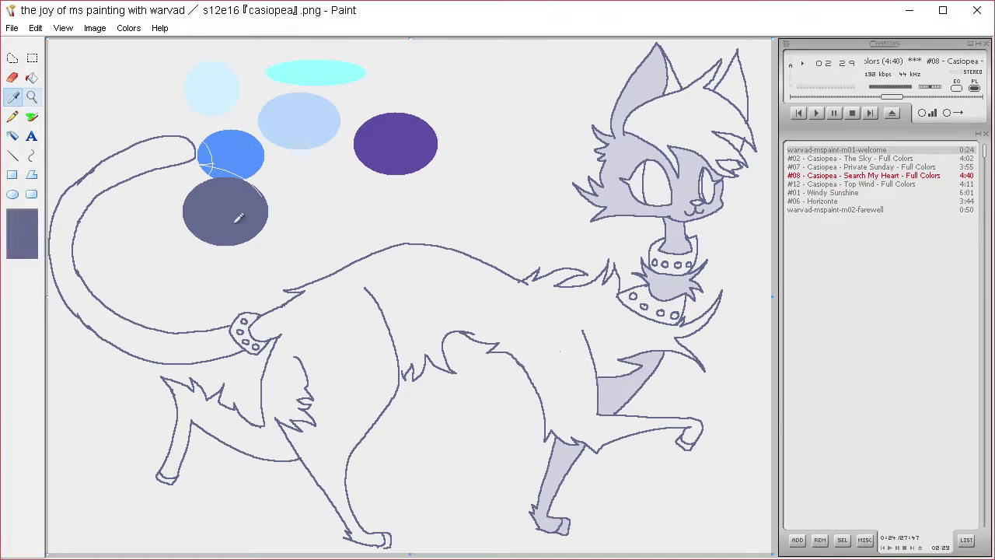
pyautogui.click(13, 116)
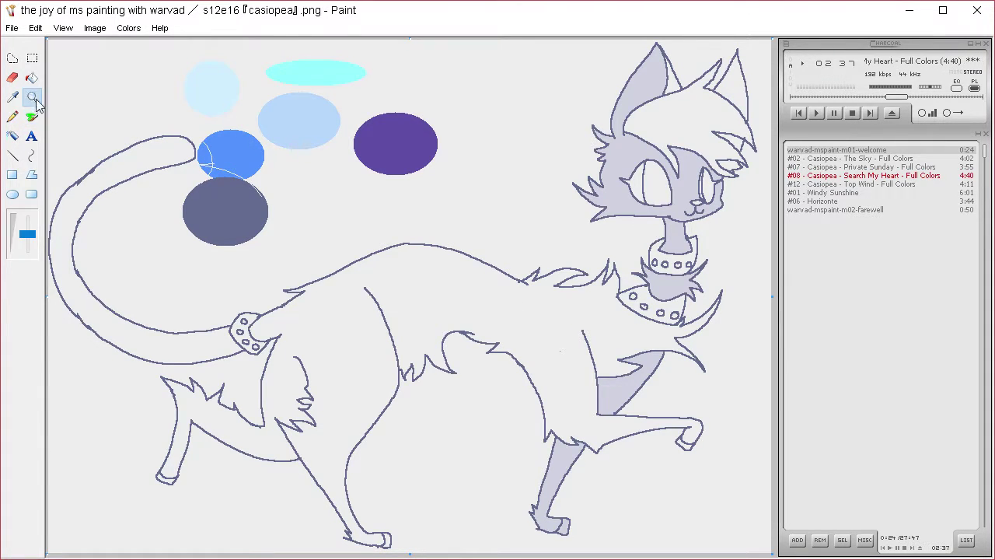
pyautogui.click(12, 96)
pyautogui.click(633, 202)
pyautogui.click(31, 78)
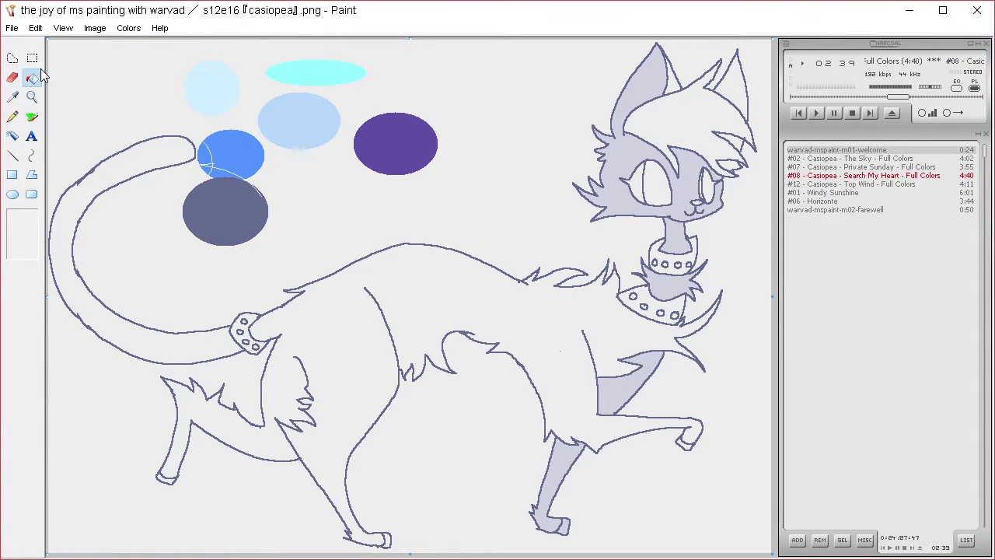
pyautogui.click(536, 335)
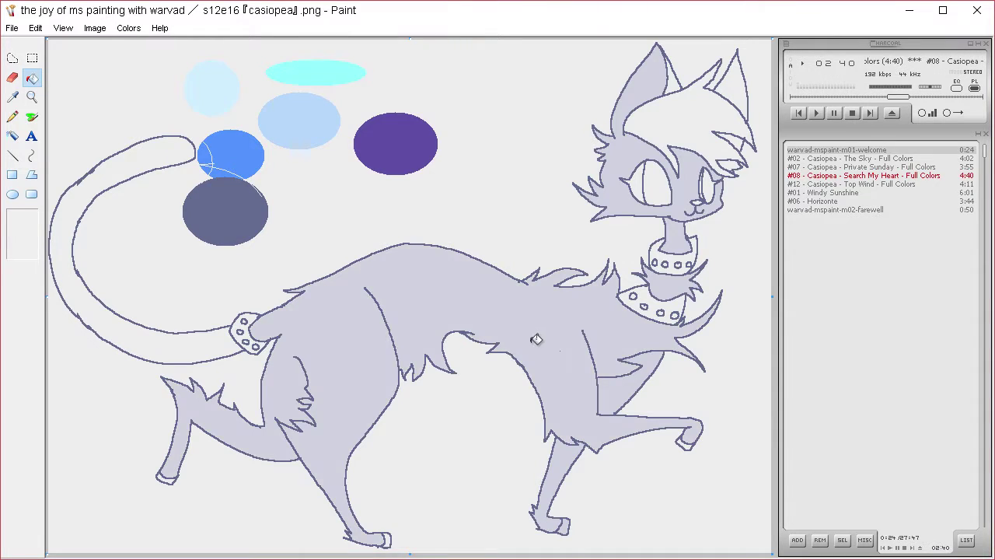
pyautogui.click(215, 334)
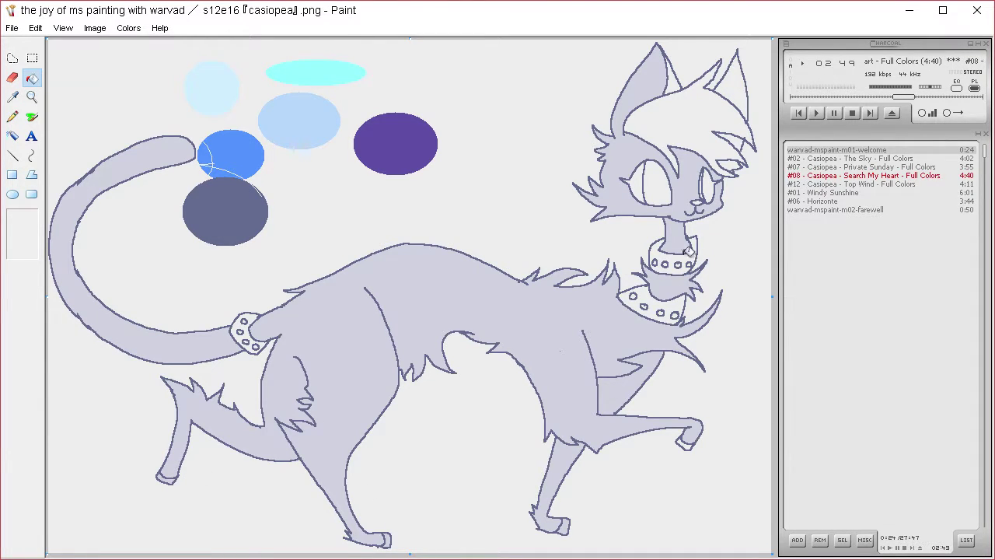
pyautogui.click(737, 84)
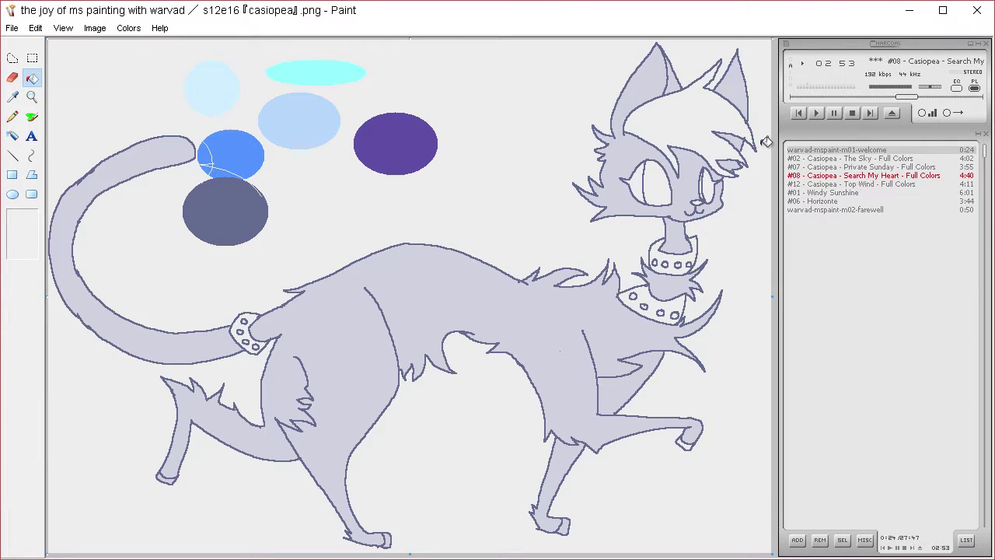
# Step: Mix a golden yellow of RGB 255, 208, 98 and fill the tail band and both neck collars
pyautogui.click(128, 28)
pyautogui.click(142, 42)
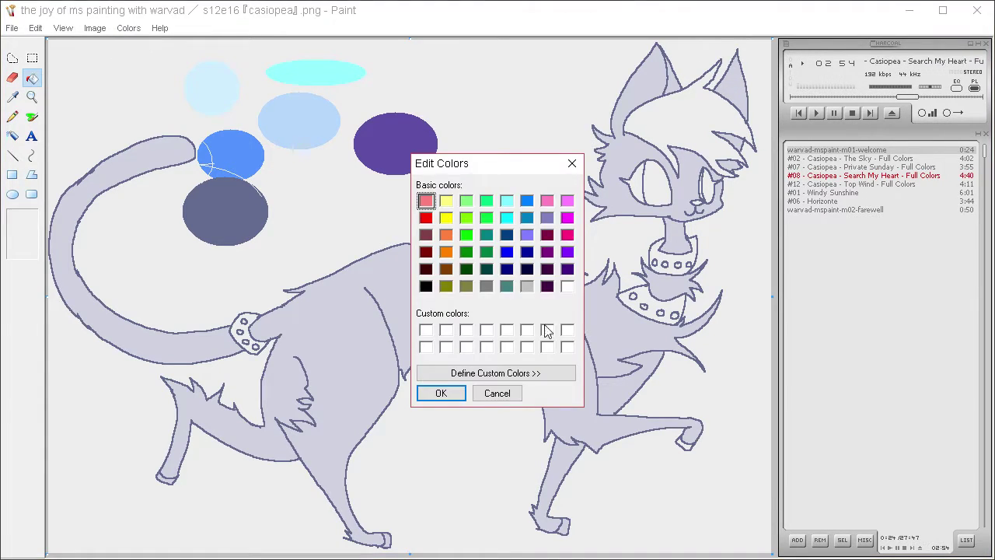
pyautogui.click(533, 373)
pyautogui.moveTo(614, 203); pyautogui.dragTo(606, 160)
pyautogui.moveTo(748, 222)
pyautogui.mouseDown()
pyautogui.moveTo(749, 243)
pyautogui.moveTo(749, 225)
pyautogui.mouseUp()
pyautogui.click(447, 391)
pyautogui.click(260, 320)
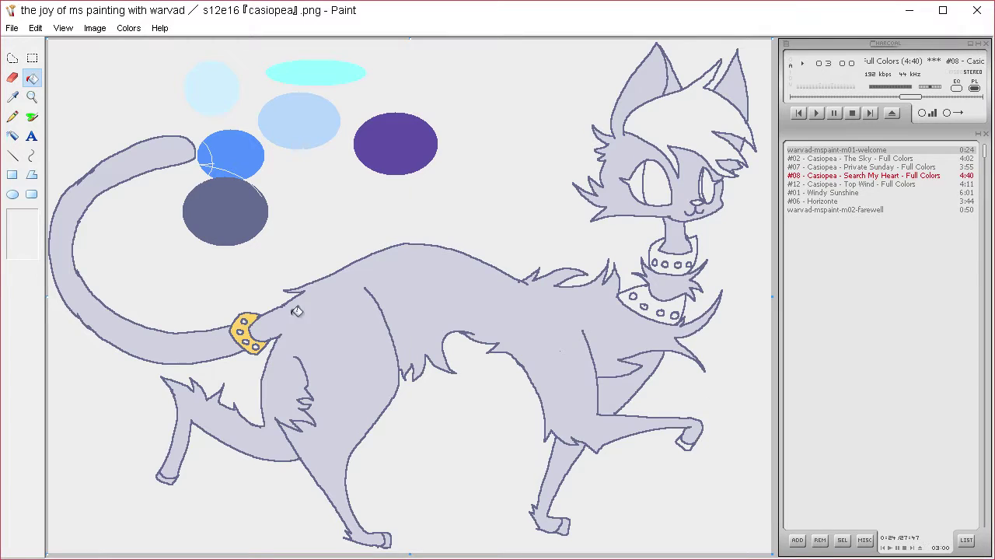
pyautogui.click(679, 305)
pyautogui.click(691, 258)
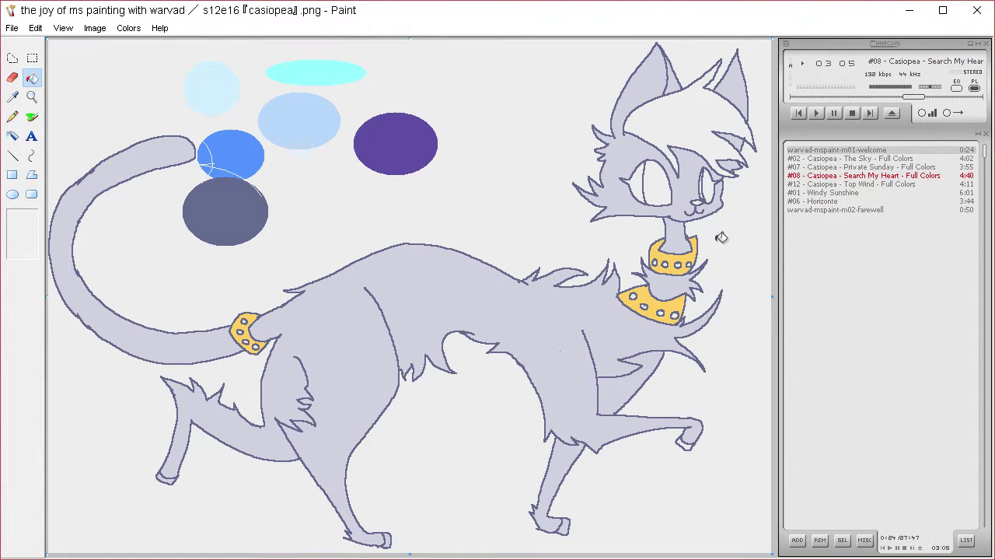
# Step: Mix pure white and fill the collar studs and the near eye with it
pyautogui.click(136, 29)
pyautogui.click(136, 43)
pyautogui.click(533, 378)
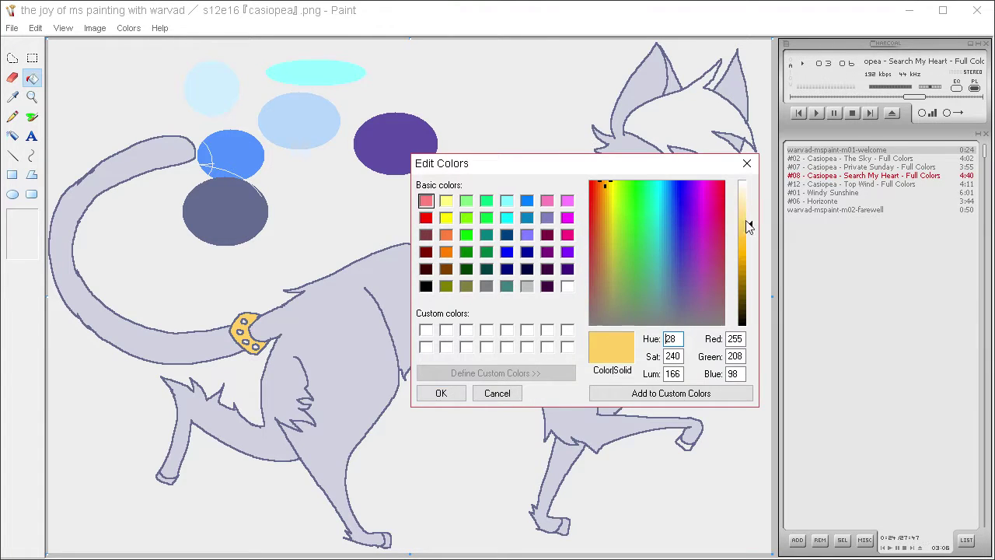
pyautogui.click(749, 180)
pyautogui.click(440, 392)
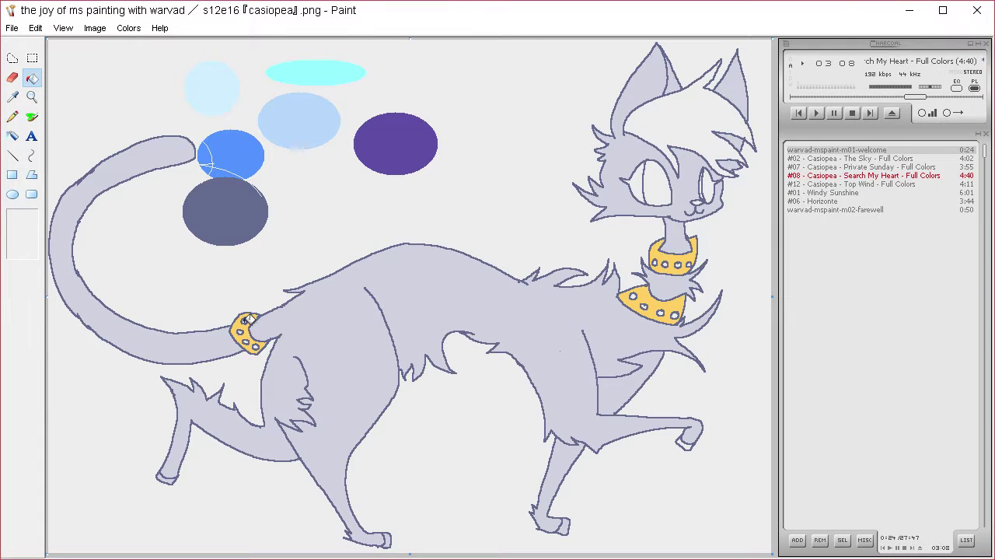
pyautogui.click(249, 340)
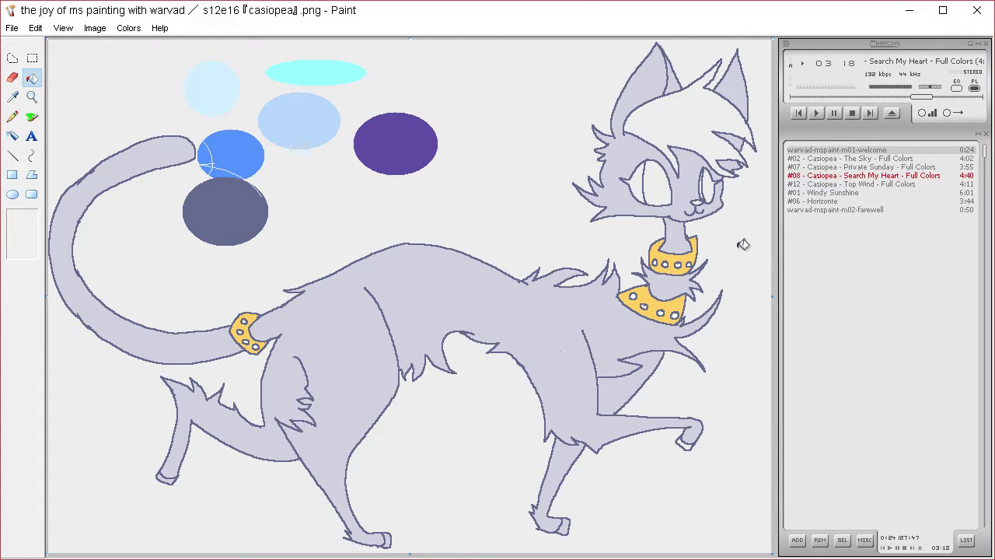
pyautogui.click(661, 172)
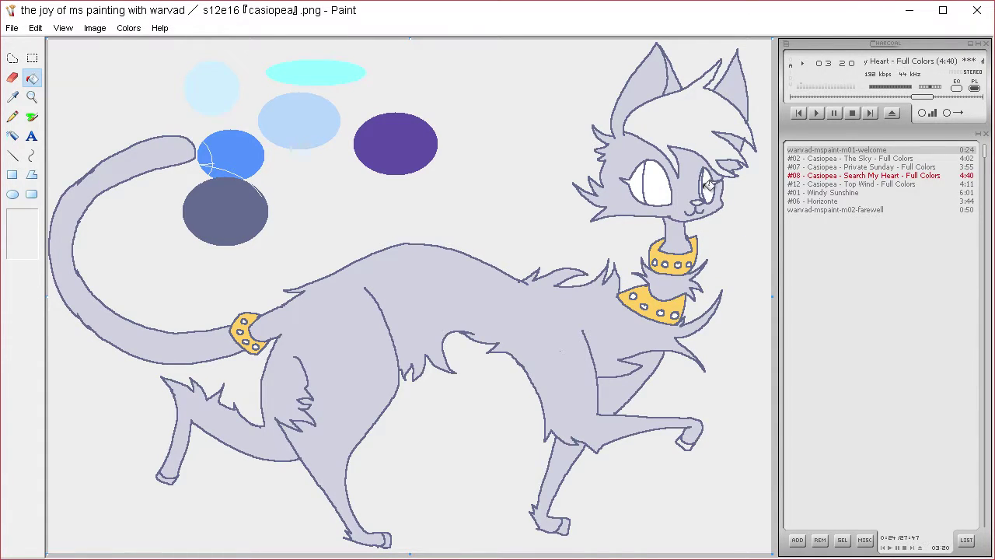
# Step: Mix a pinkish red and fill the nose with it
pyautogui.click(128, 28)
pyautogui.click(136, 48)
pyautogui.click(536, 372)
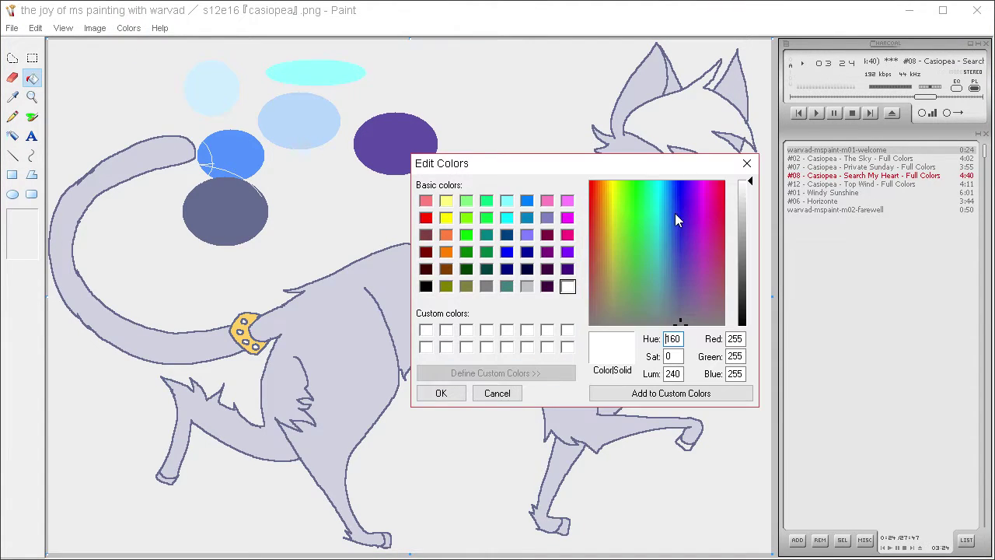
pyautogui.moveTo(675, 214); pyautogui.dragTo(720, 184)
pyautogui.moveTo(748, 232)
pyautogui.mouseDown()
pyautogui.moveTo(751, 215)
pyautogui.moveTo(751, 226)
pyautogui.mouseUp()
pyautogui.click(441, 392)
pyautogui.click(697, 202)
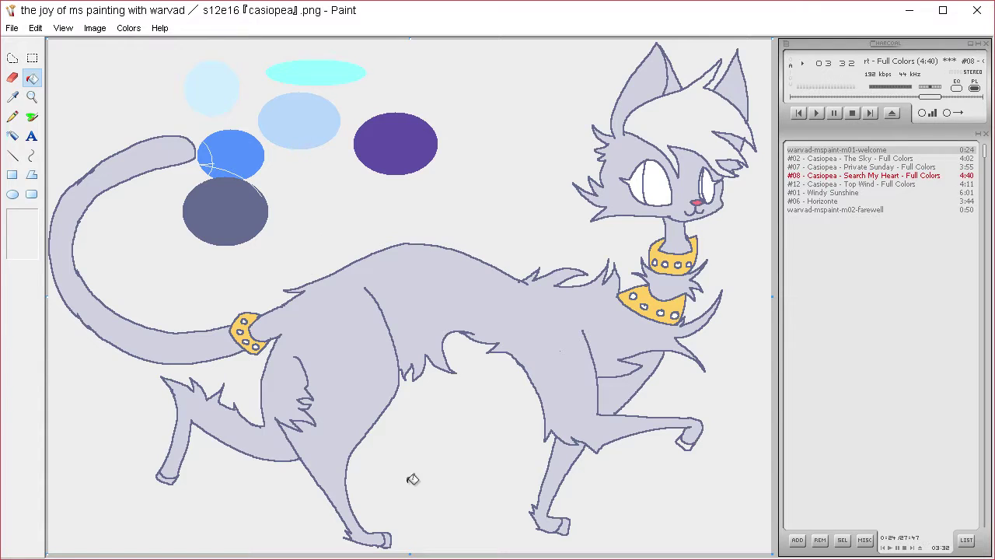
# Step: Sample the pale lavender from the body and fill the hair on top of the head with it
pyautogui.click(12, 97)
pyautogui.click(429, 311)
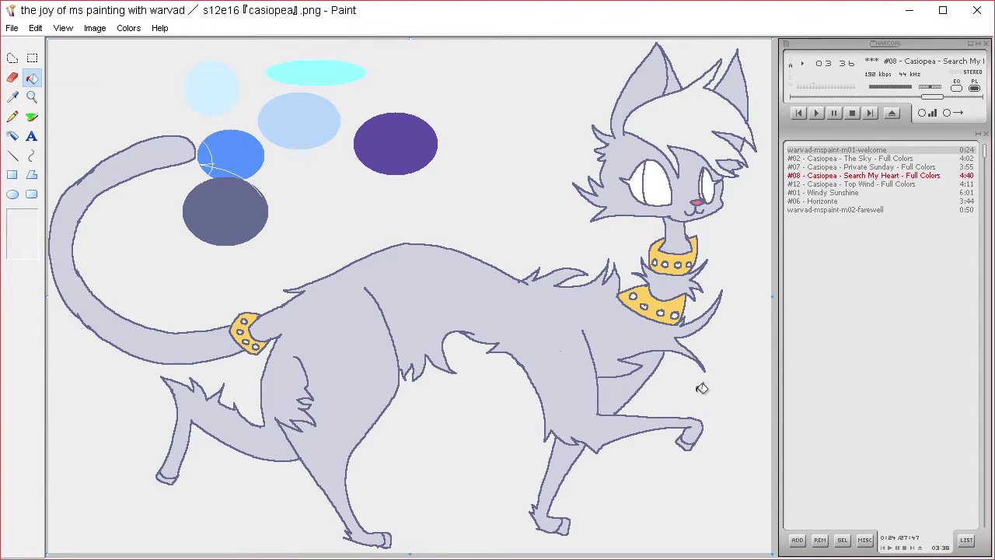
pyautogui.click(13, 97)
pyautogui.click(672, 125)
pyautogui.click(672, 126)
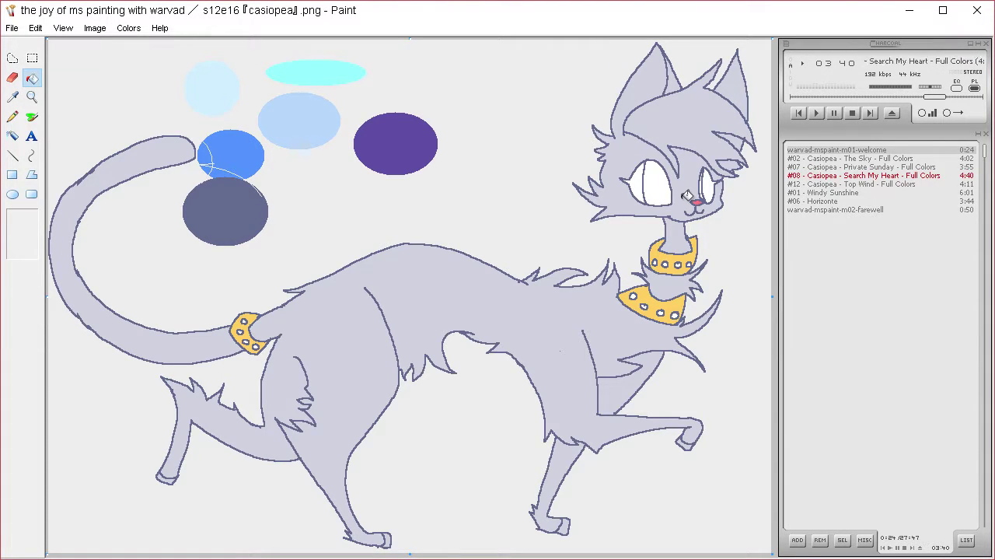
# Step: Sample the slate-blue outline colour and draw jagged fur tufts inside the near ear with the smallest square brush
pyautogui.click(17, 79)
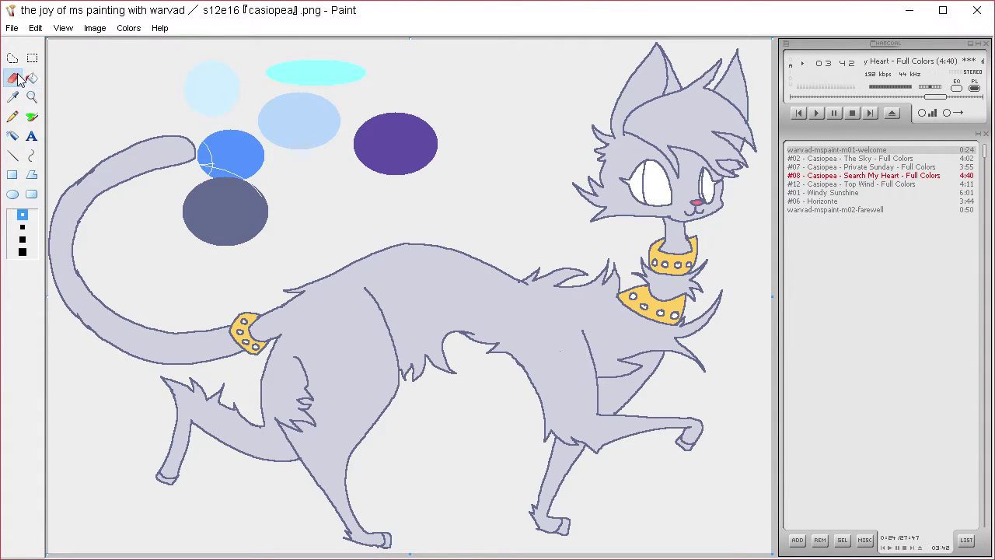
pyautogui.click(13, 97)
pyautogui.click(596, 140)
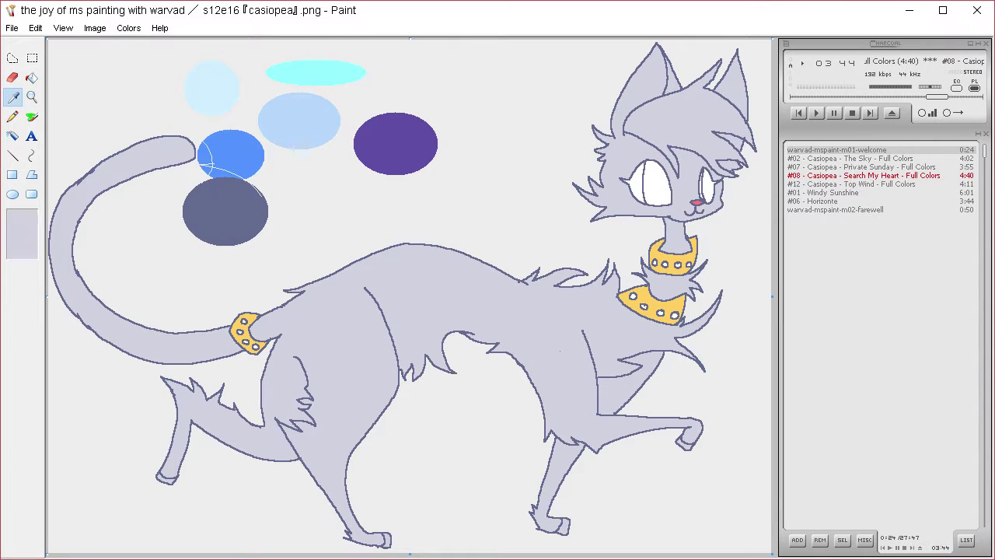
pyautogui.click(32, 117)
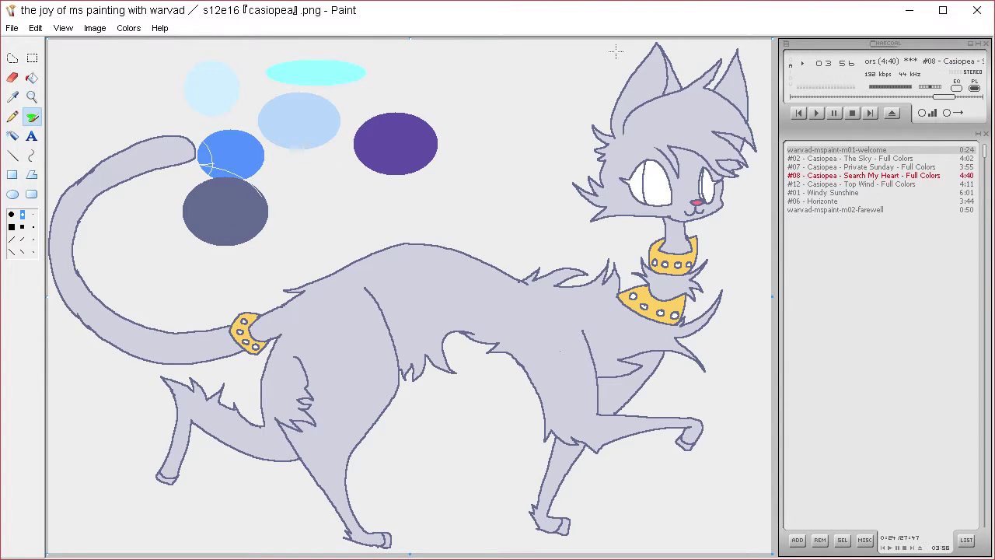
pyautogui.click(34, 226)
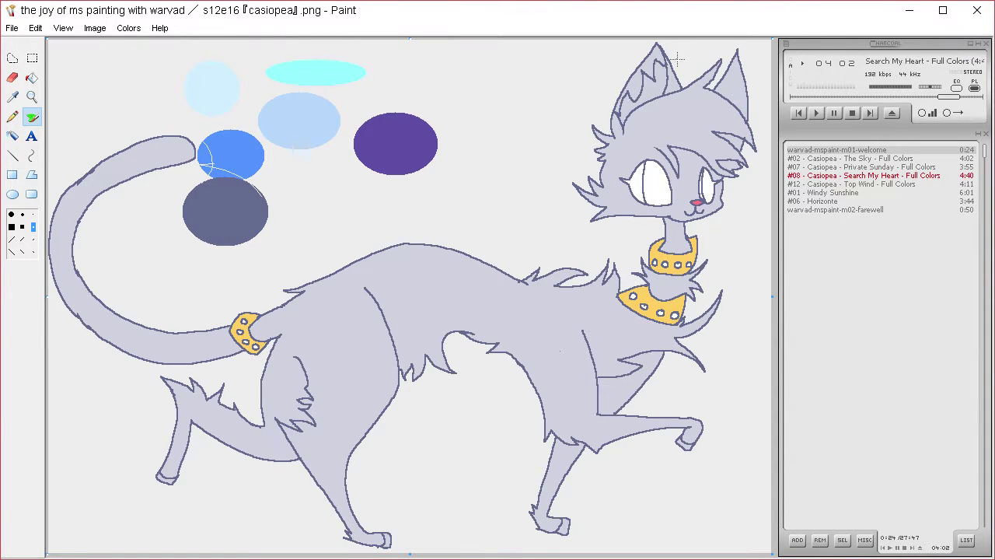
# Step: Fill the inner area of the near ear, between the fur tufts, with white
pyautogui.click(32, 116)
pyautogui.click(32, 77)
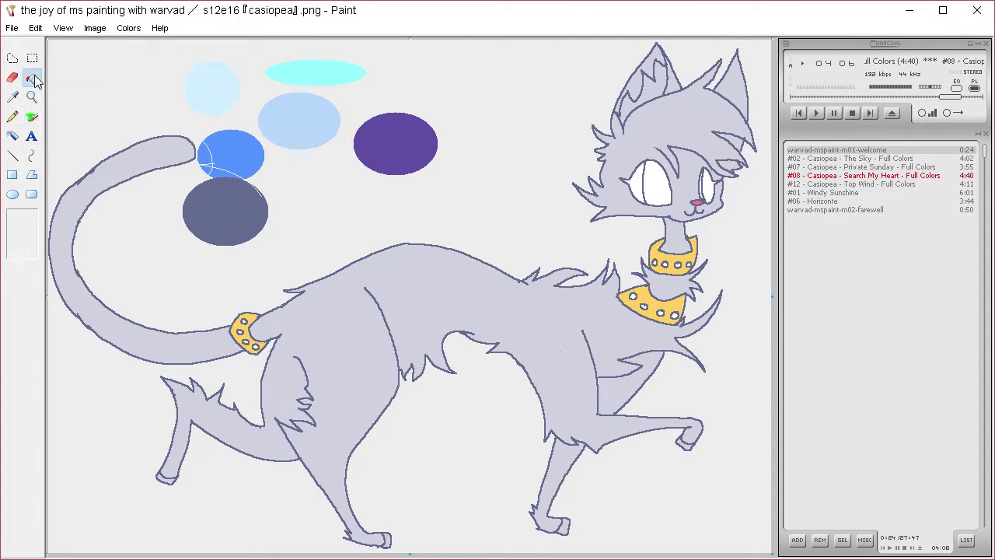
pyautogui.click(651, 99)
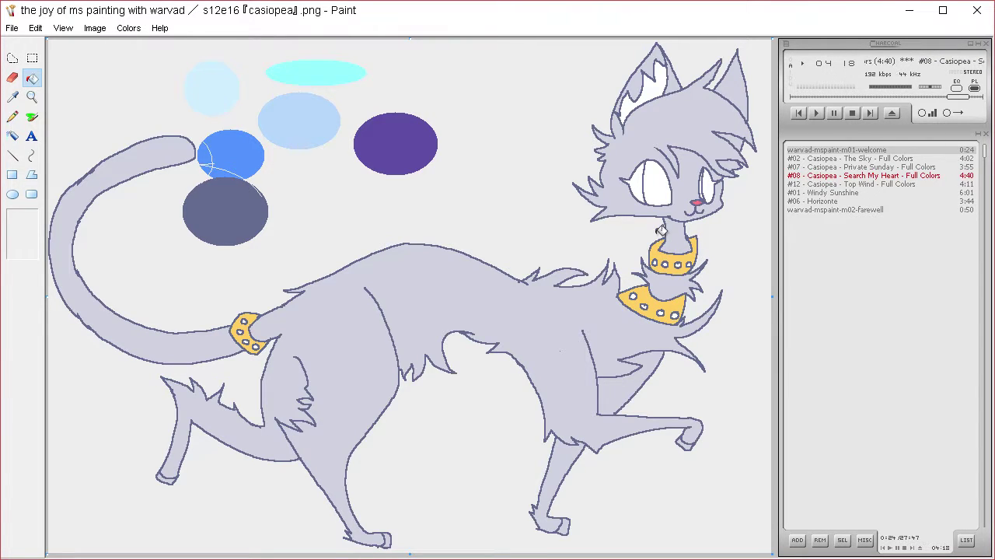
# Step: Sample the cyan from the wide flat ellipse swatch and fill both eyes with it
pyautogui.click(20, 96)
pyautogui.click(343, 67)
pyautogui.click(659, 183)
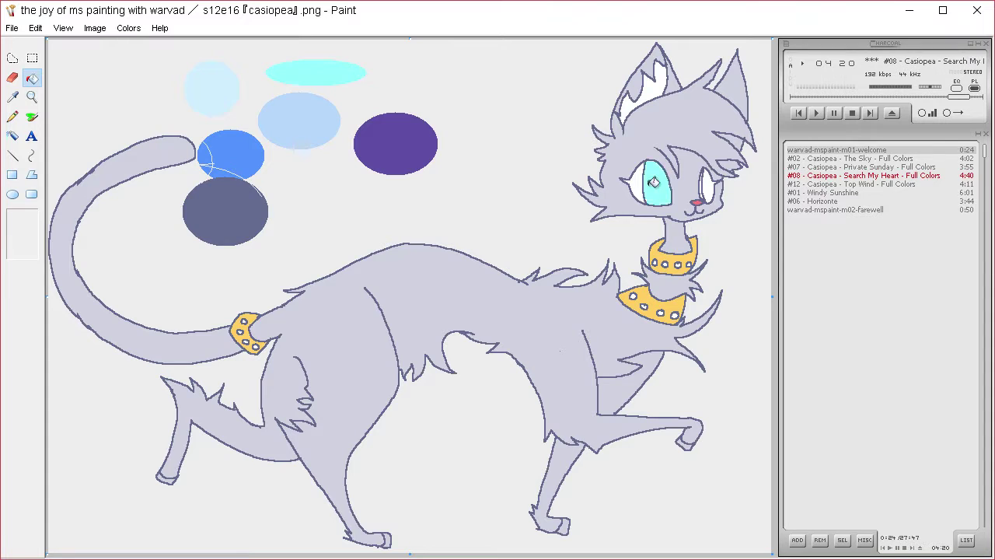
pyautogui.click(641, 185)
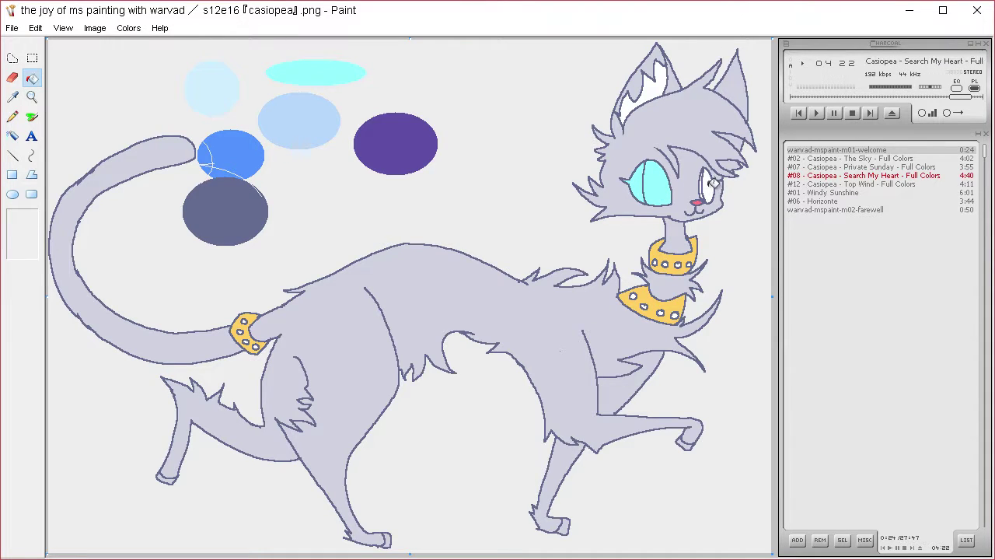
pyautogui.hotkey('ctrl', 'z')
pyautogui.hotkey('ctrl', 'z')
pyautogui.hotkey('ctrl', 'y')
pyautogui.hotkey('ctrl', 'y')
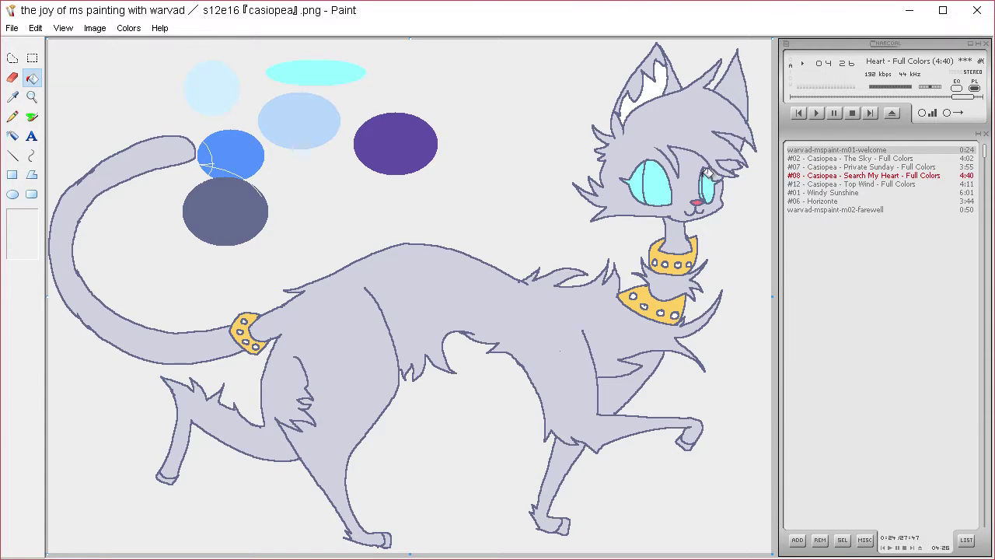
pyautogui.click(709, 167)
pyautogui.hotkey('ctrl', 'z')
pyautogui.hotkey('ctrl', 'y')
pyautogui.hotkey('ctrl', 'z')
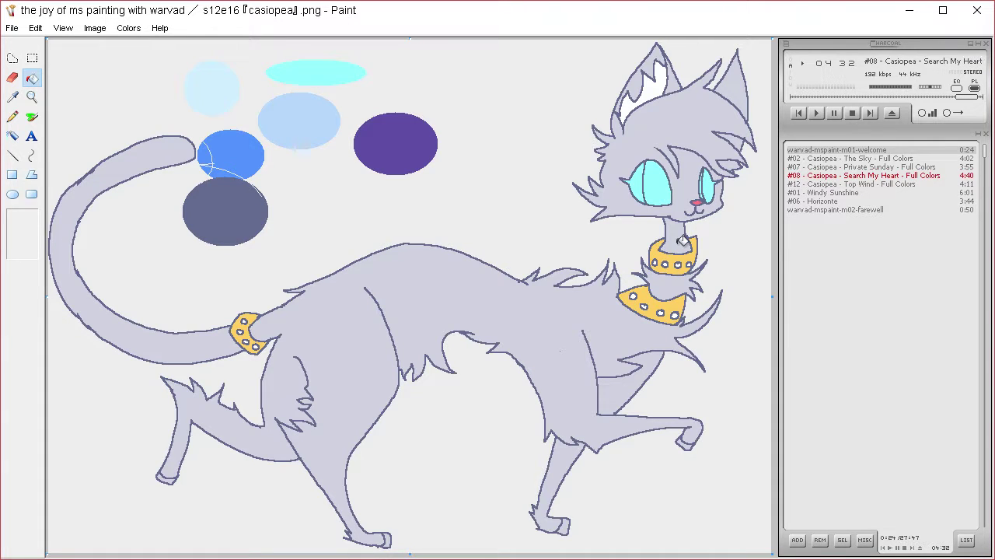
# Step: Sample the cyan from the near eye and draw a large solid circle swatch above the animal's back, beside the purple ellipse
pyautogui.hotkey('ctrl', 'a')
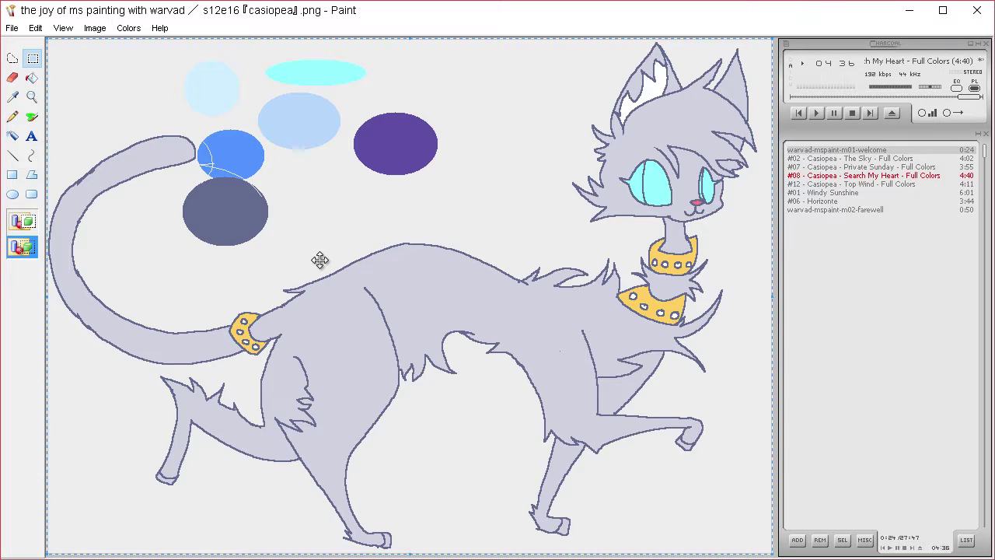
pyautogui.click(12, 96)
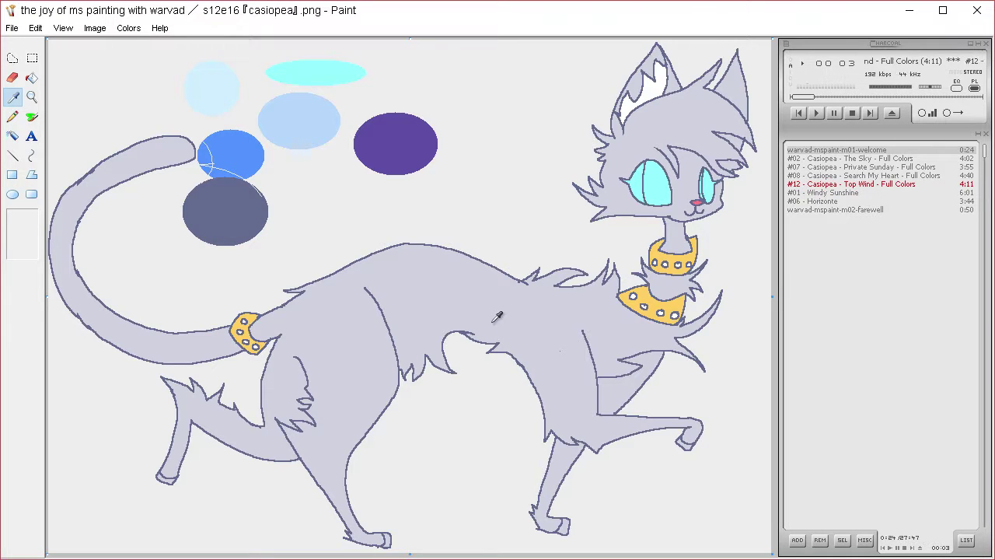
pyautogui.click(658, 185)
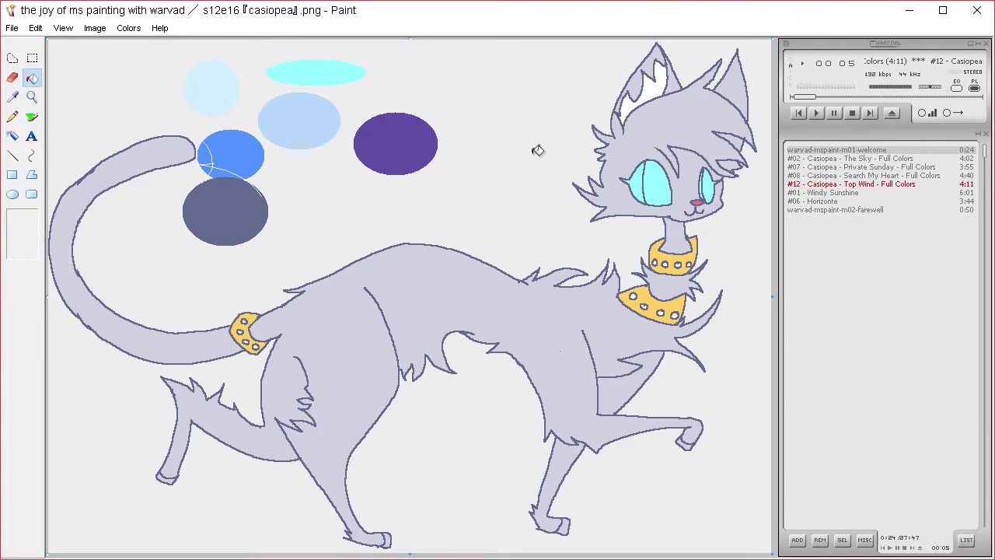
pyautogui.click(17, 96)
pyautogui.click(656, 190)
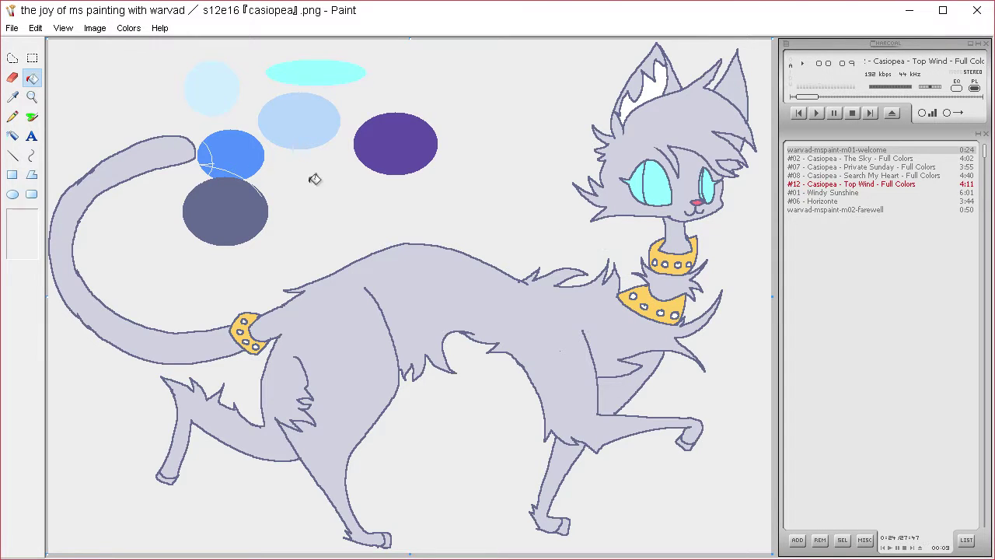
pyautogui.click(12, 194)
pyautogui.moveTo(459, 166); pyautogui.dragTo(567, 271)
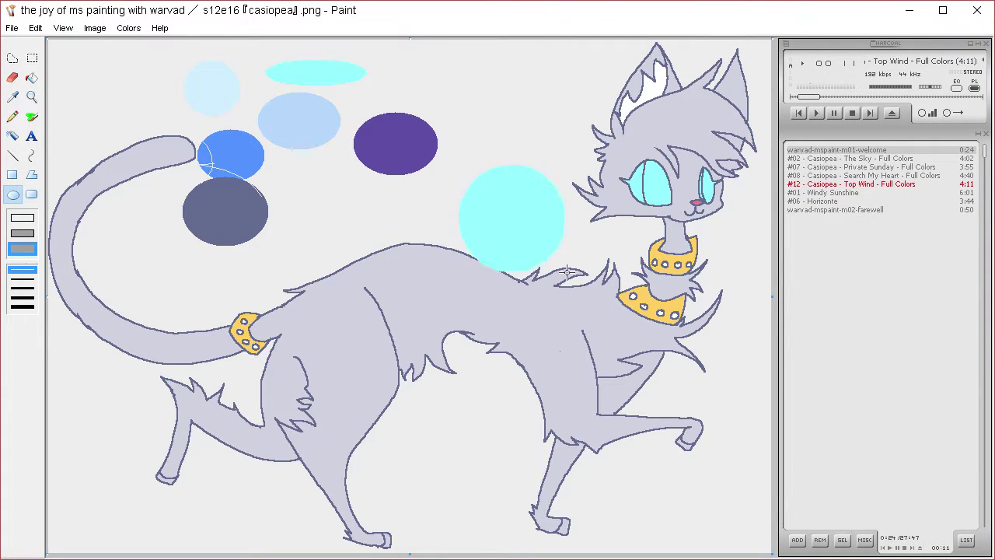
pyautogui.hotkey('ctrl', 'z')
pyautogui.moveTo(350, 96); pyautogui.dragTo(519, 190)
# Step: Mix a turquoise with hue 115 and luminosity 180, and draw a small solid ellipse swatch above and beside the large cyan circle
pyautogui.click(12, 135)
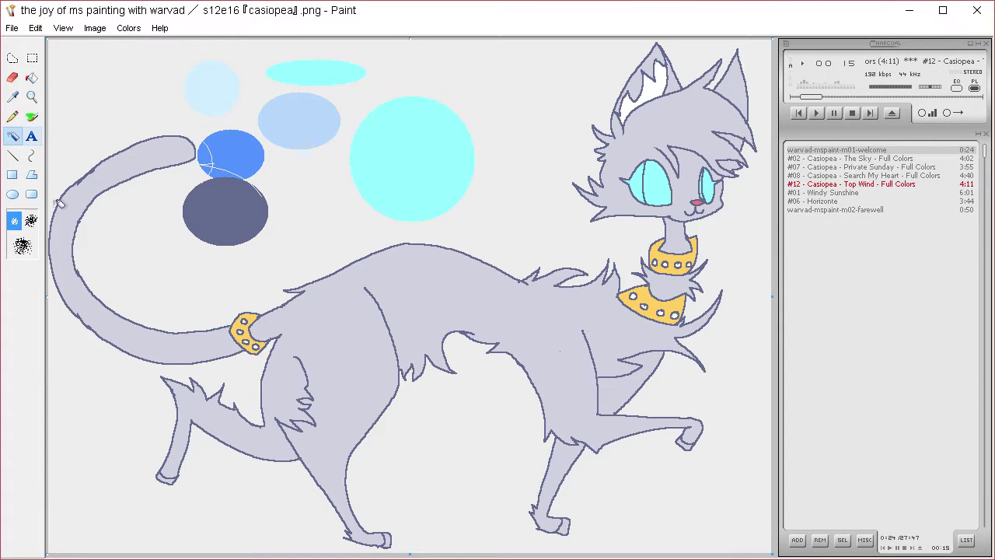
pyautogui.click(128, 27)
pyautogui.click(147, 48)
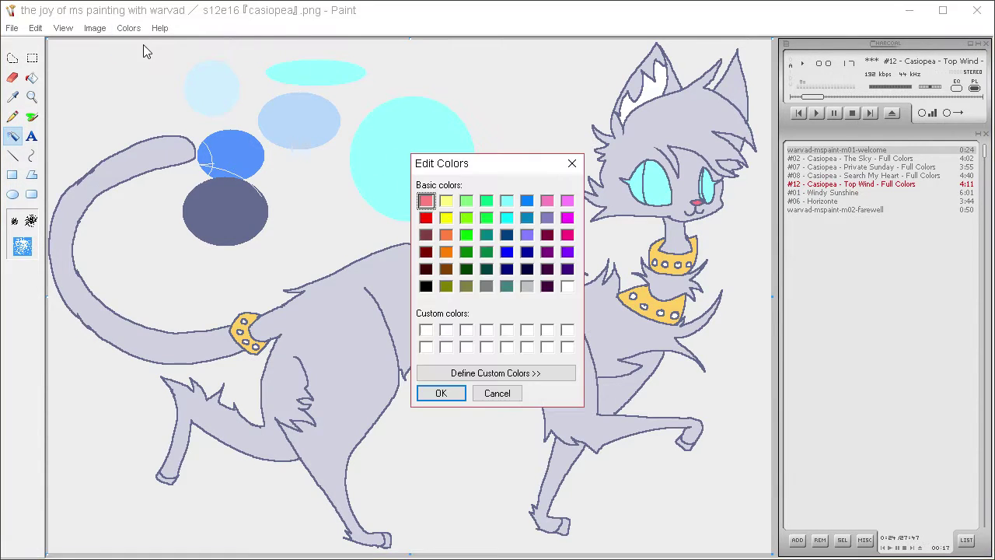
pyautogui.click(527, 373)
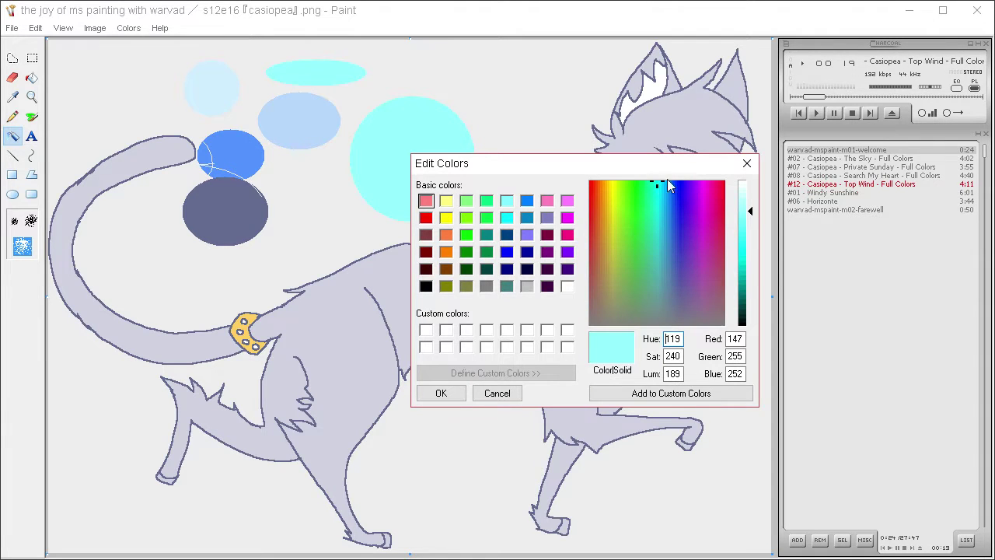
pyautogui.doubleClick(681, 338)
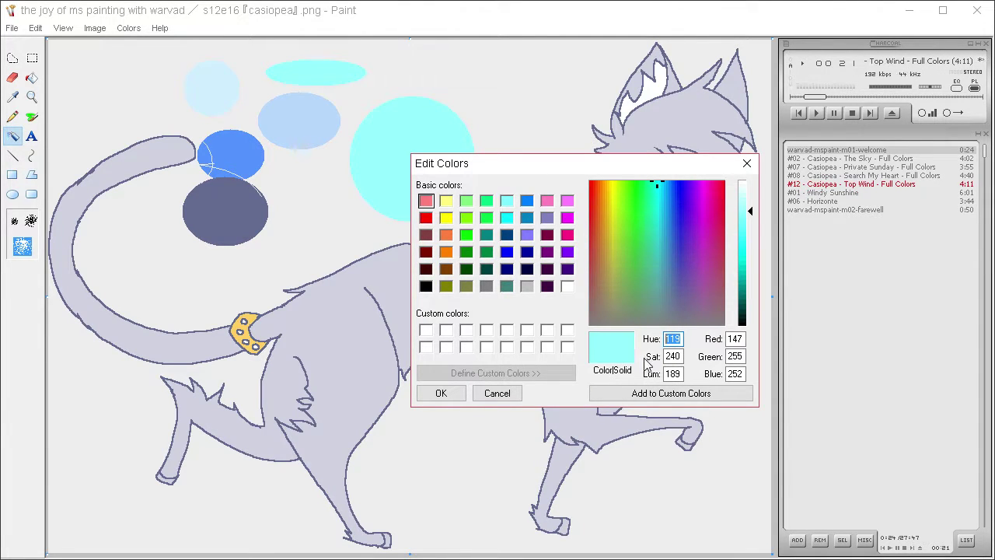
pyautogui.write('115')
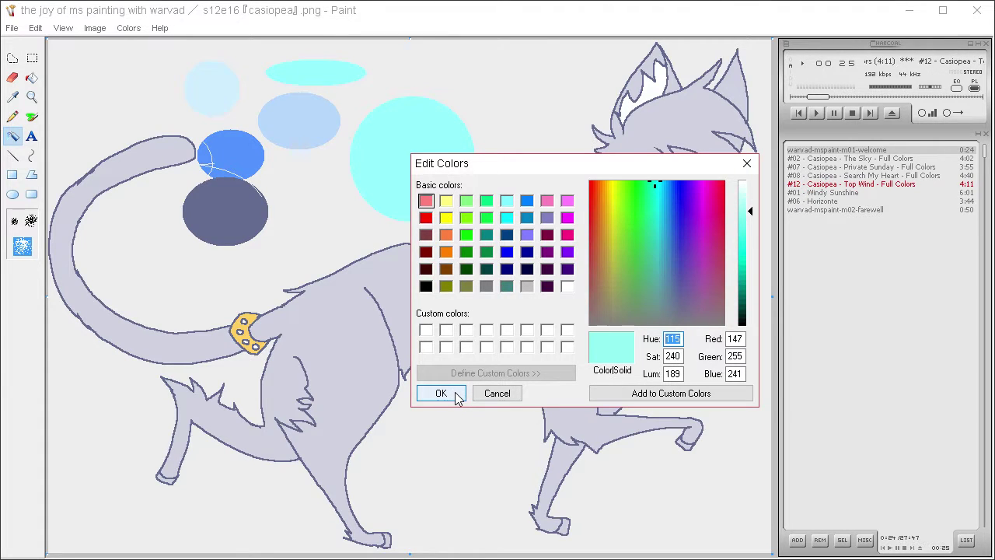
pyautogui.doubleClick(673, 373)
pyautogui.write('1')
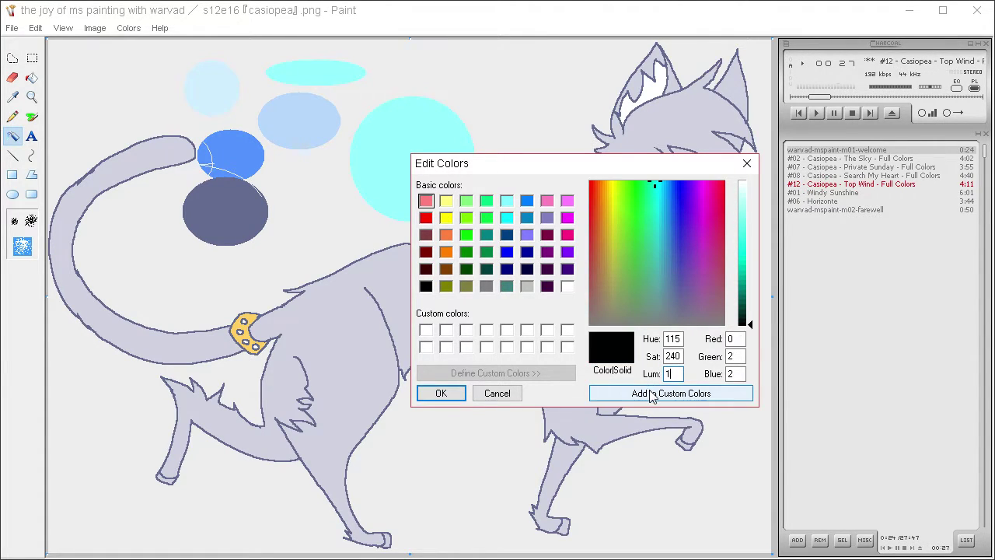
pyautogui.write('80')
pyautogui.press('Return')
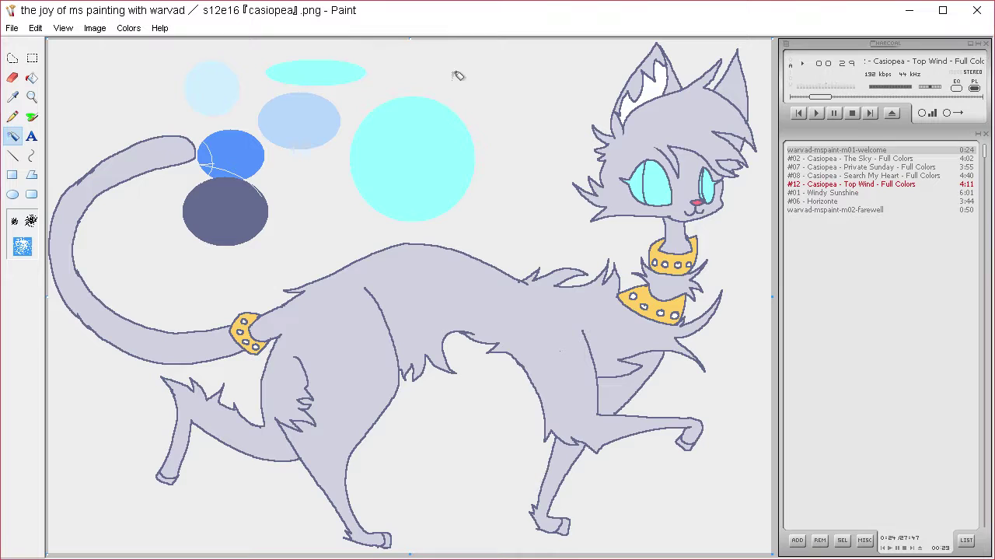
pyautogui.click(13, 194)
pyautogui.moveTo(462, 60); pyautogui.dragTo(526, 117)
# Step: Mix a greener turquoise with hue 110 and luminosity 170, and draw a smaller ellipse swatch beside the turquoise one
pyautogui.click(128, 28)
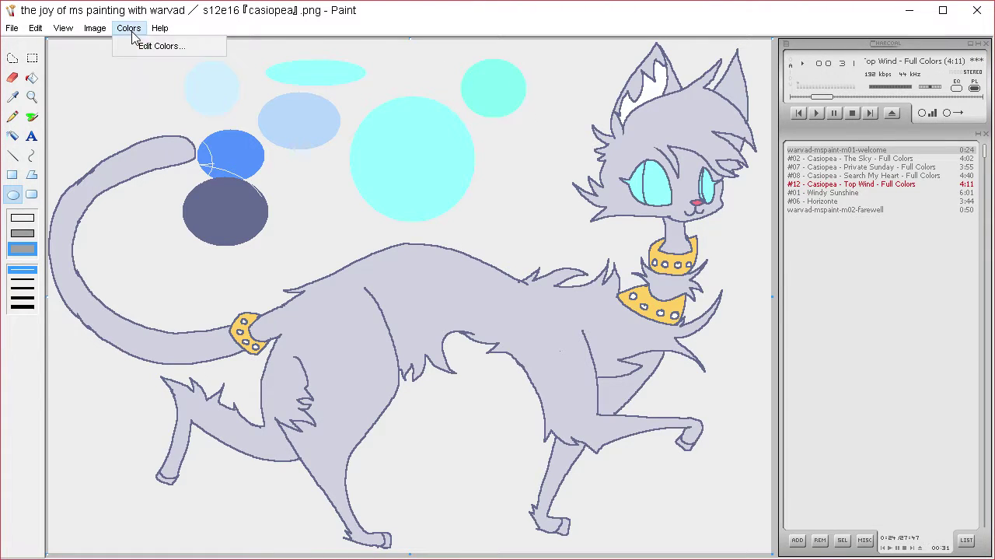
pyautogui.click(144, 44)
pyautogui.click(495, 374)
pyautogui.doubleClick(674, 339)
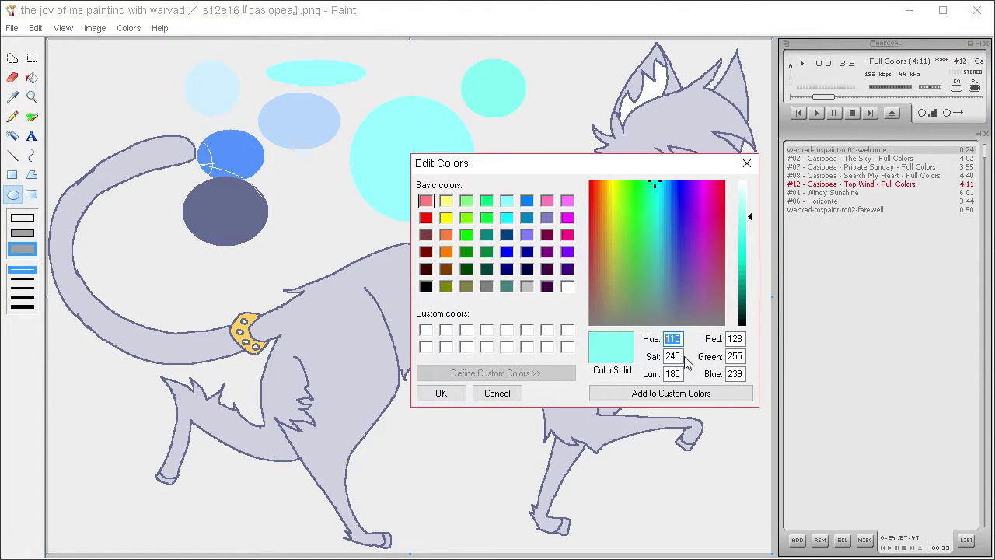
pyautogui.write('110')
pyautogui.press('Tab')
pyautogui.press('Tab')
pyautogui.write('170')
pyautogui.click(441, 393)
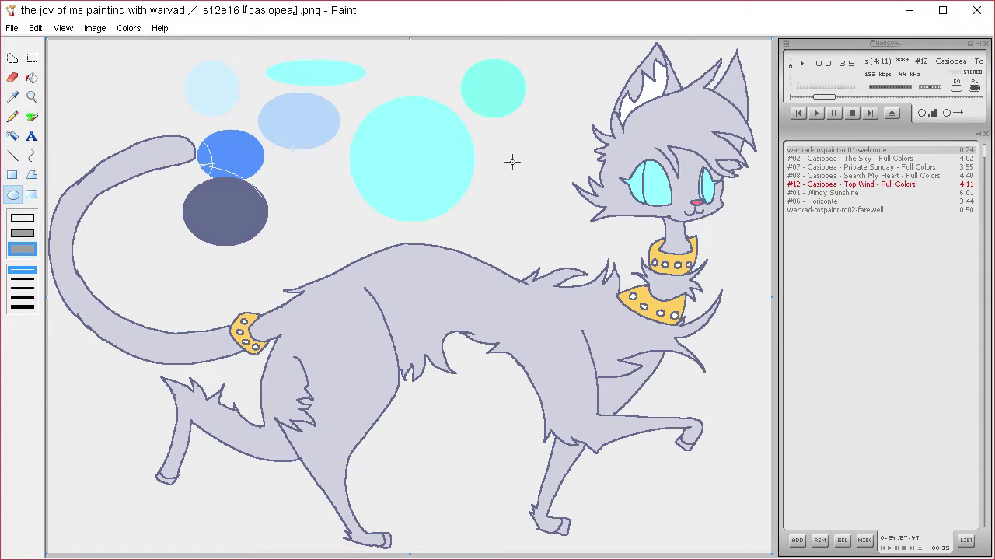
pyautogui.moveTo(525, 54); pyautogui.dragTo(570, 88)
# Step: Mix a green with hue 105 and luminosity 160, and draw a small solid ellipse swatch just below the greener turquoise one
pyautogui.click(129, 28)
pyautogui.click(144, 44)
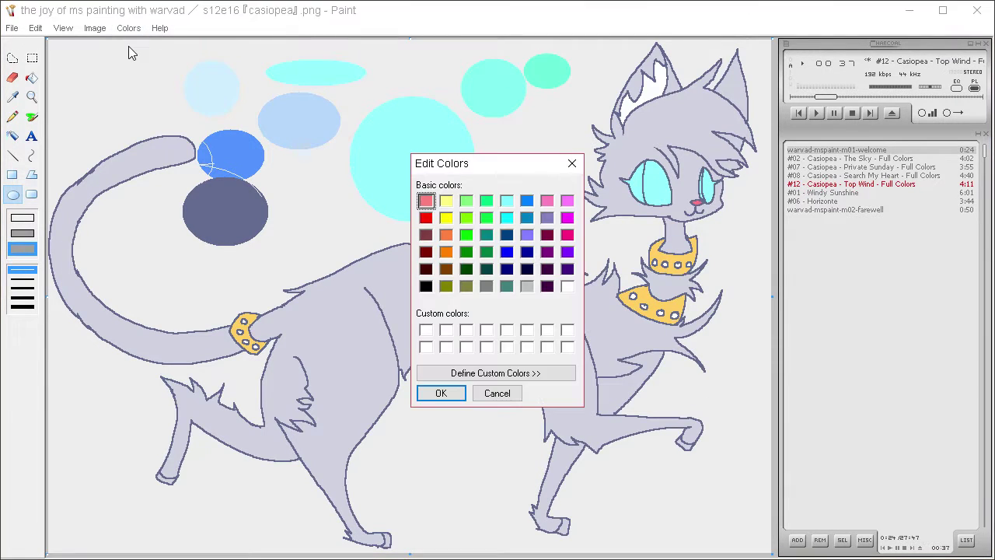
pyautogui.click(496, 373)
pyautogui.doubleClick(673, 338)
pyautogui.write('105')
pyautogui.doubleClick(681, 374)
pyautogui.write('160')
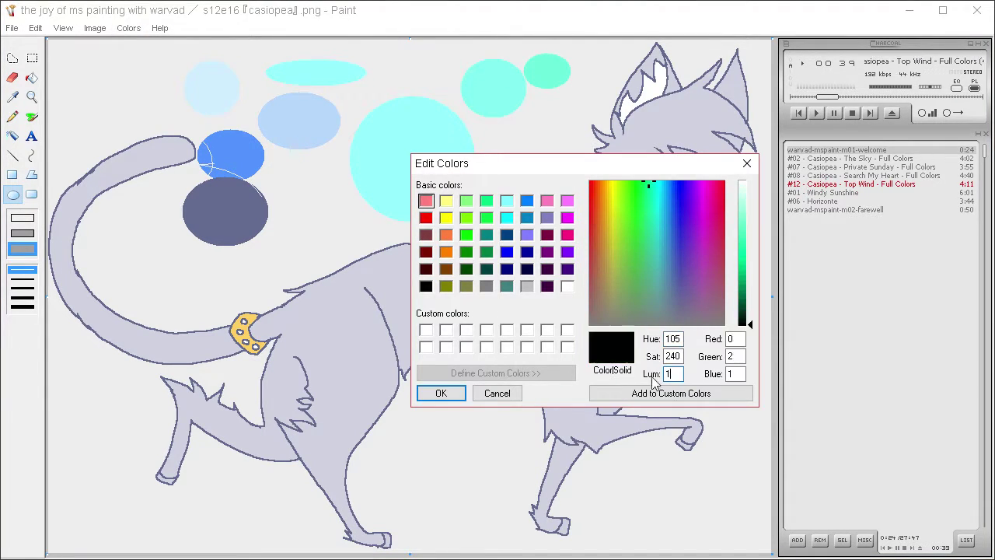
pyautogui.press('Return')
pyautogui.moveTo(541, 91); pyautogui.dragTo(574, 111)
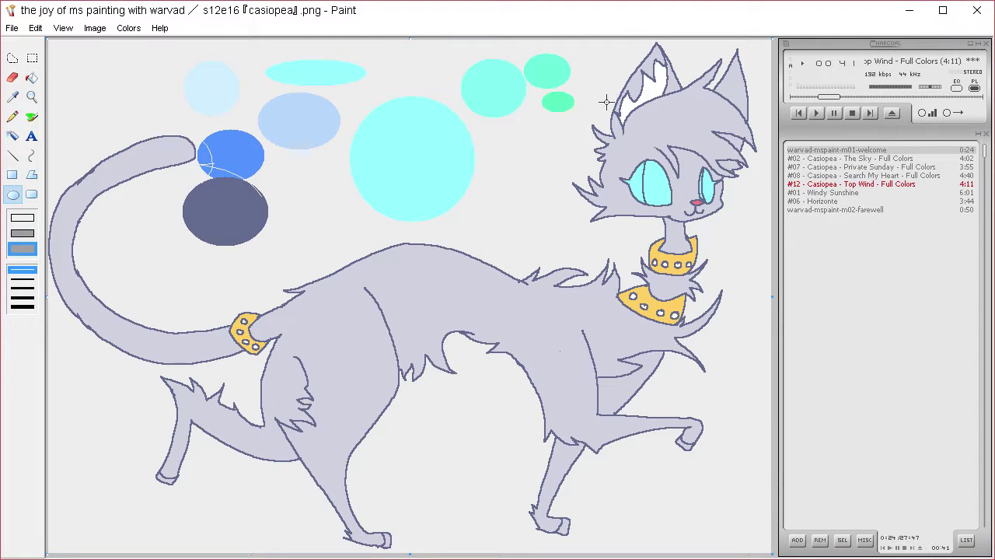
# Step: Mix a greener shade with luminosity 150 and draw another small solid ellipse below the last green swatch
pyautogui.click(129, 28)
pyautogui.click(140, 44)
pyautogui.click(495, 373)
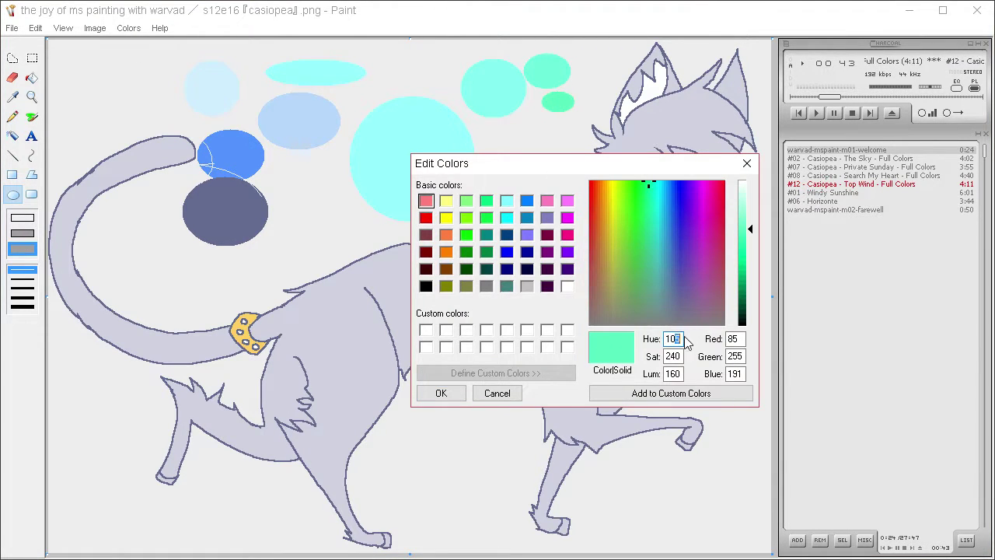
pyautogui.press('BackSpace')
pyautogui.write('2')
pyautogui.doubleClick(675, 374)
pyautogui.write('150')
pyautogui.click(445, 388)
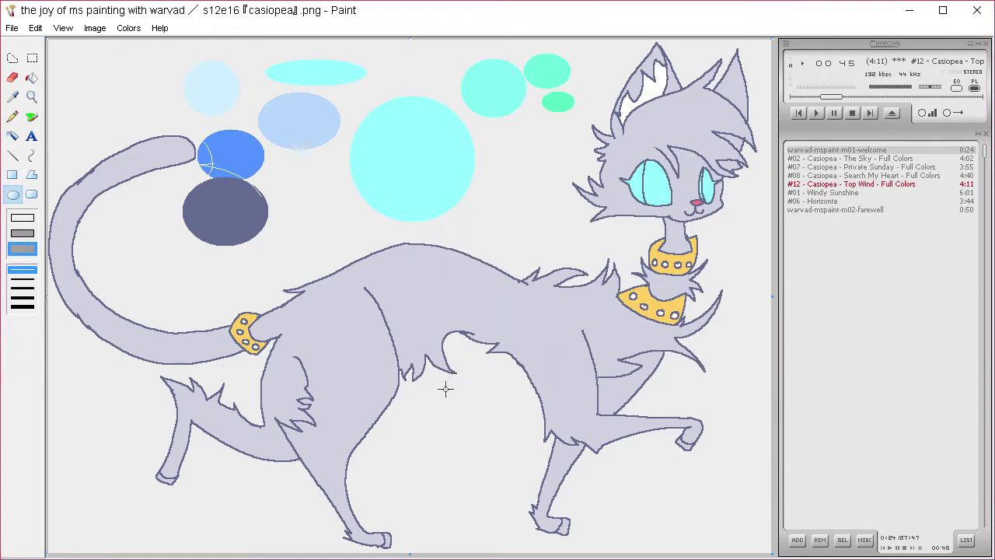
pyautogui.moveTo(546, 121); pyautogui.dragTo(575, 142)
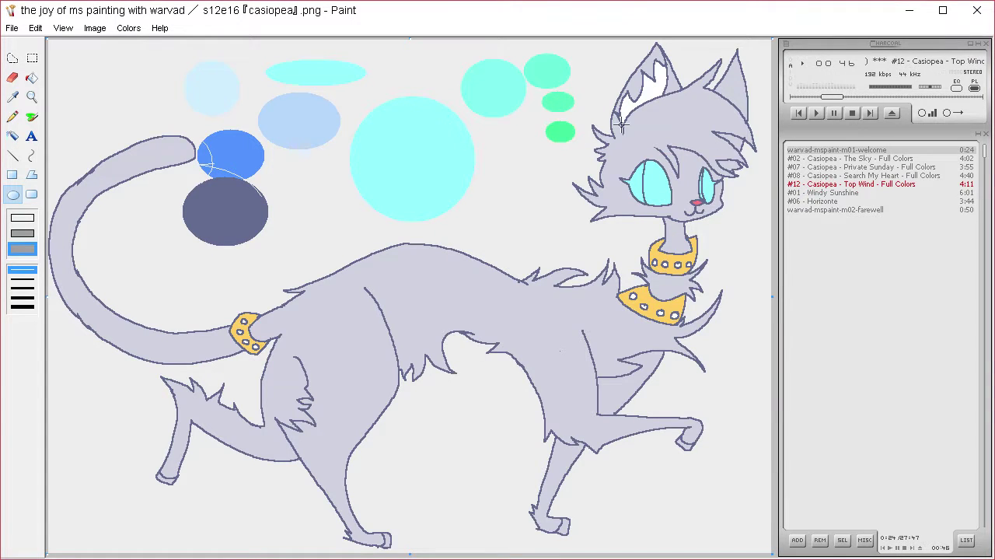
# Step: Sample the turquoise from the largest small swatch and airbrush soft shading over the left and lower parts of the large cyan circle
pyautogui.click(18, 97)
pyautogui.click(497, 92)
pyautogui.click(31, 115)
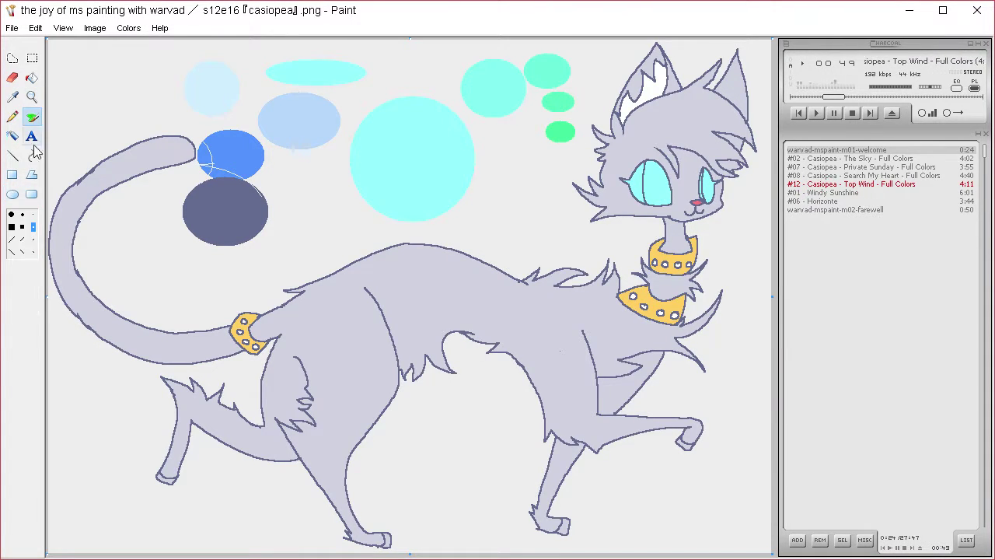
pyautogui.click(12, 136)
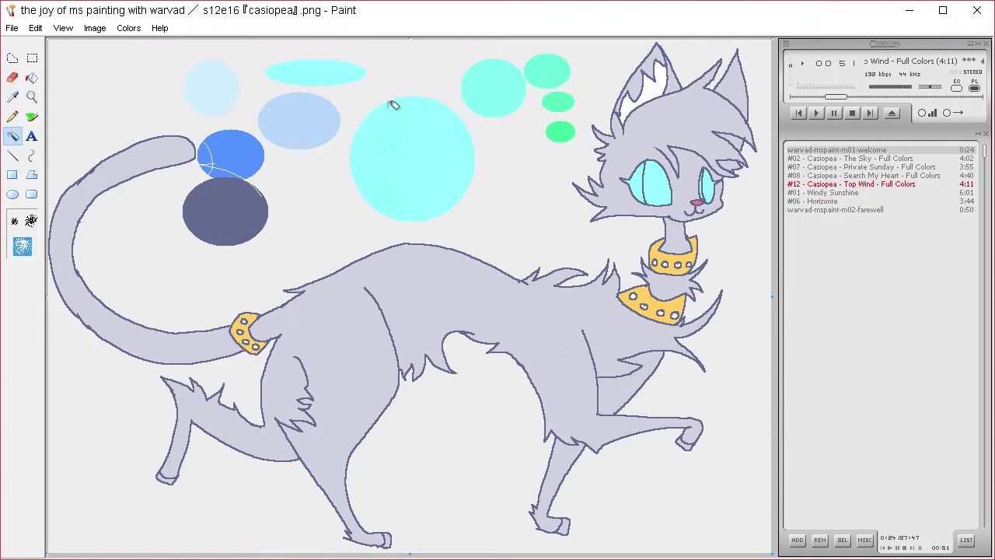
pyautogui.moveTo(393, 104)
pyautogui.mouseDown()
pyautogui.moveTo(396, 189)
pyautogui.moveTo(366, 157)
pyautogui.moveTo(385, 123)
pyautogui.mouseUp()
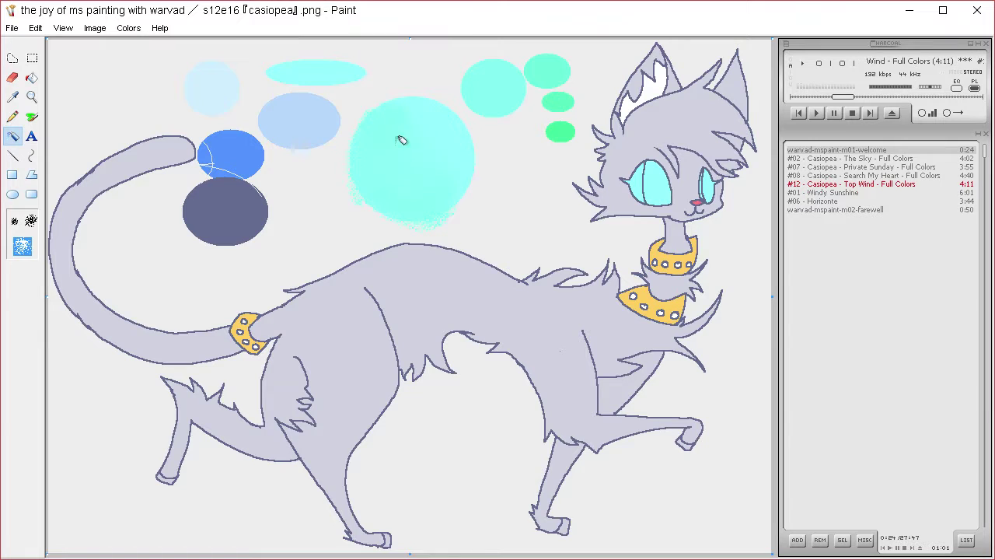
# Step: Airbrush darker shading along the large circle's lower-left rim with the greener turquoise, and finish its outer edge with the greenest swatch colour
pyautogui.click(12, 97)
pyautogui.click(538, 69)
pyautogui.click(345, 142)
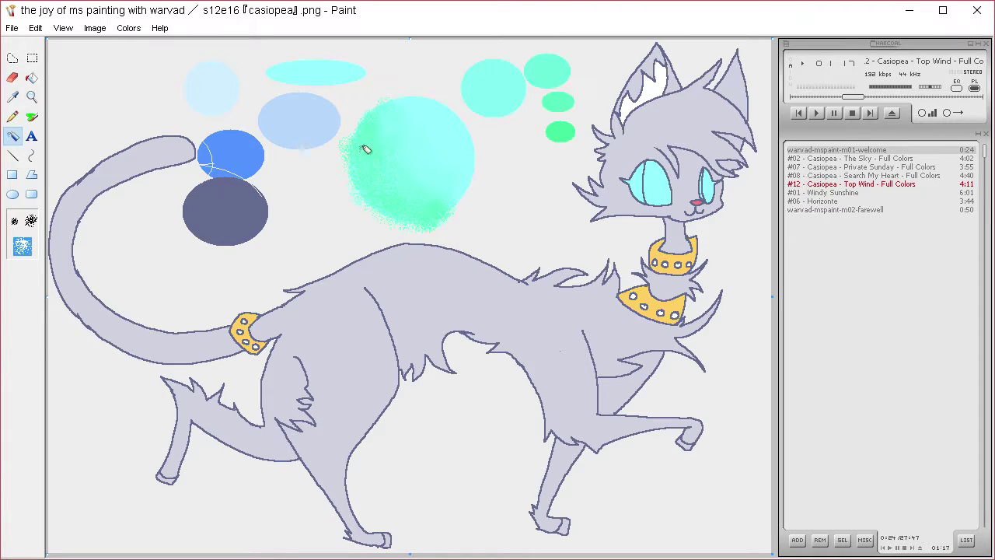
pyautogui.click(12, 96)
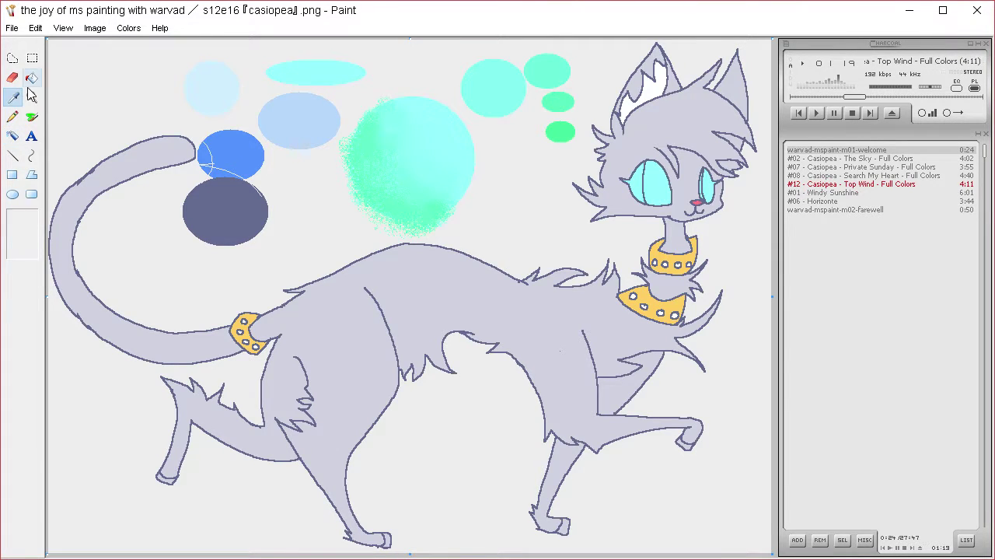
pyautogui.click(568, 129)
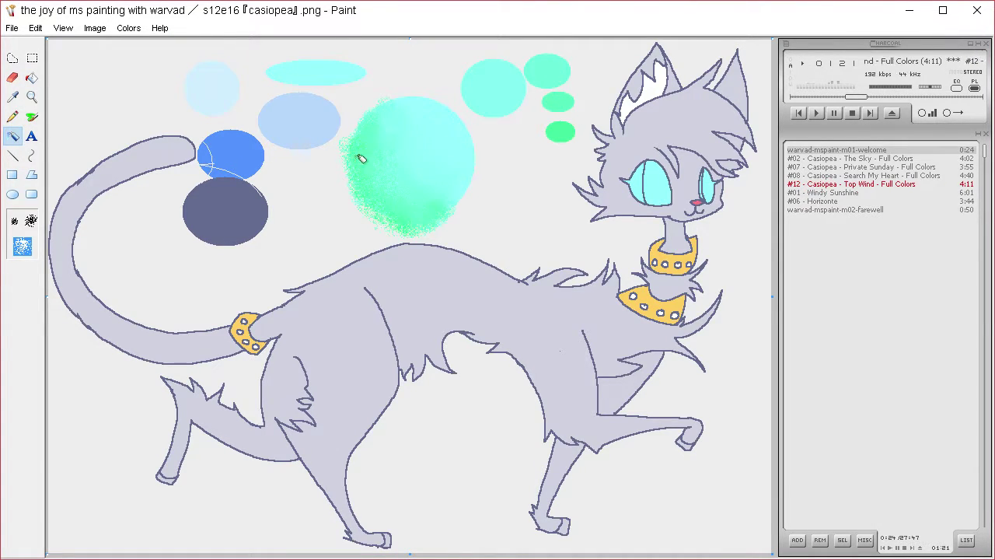
pyautogui.click(16, 58)
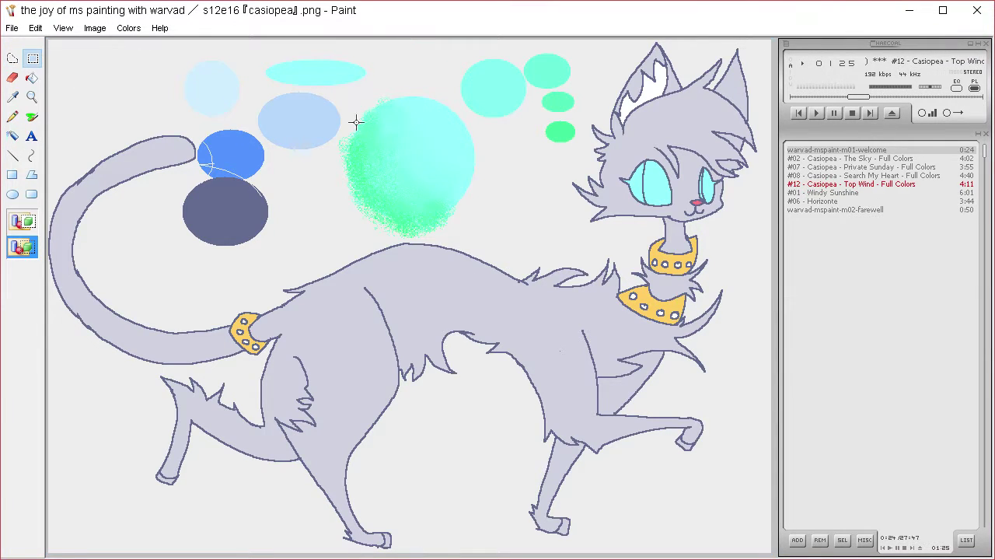
pyautogui.moveTo(490, 225); pyautogui.dragTo(488, 235)
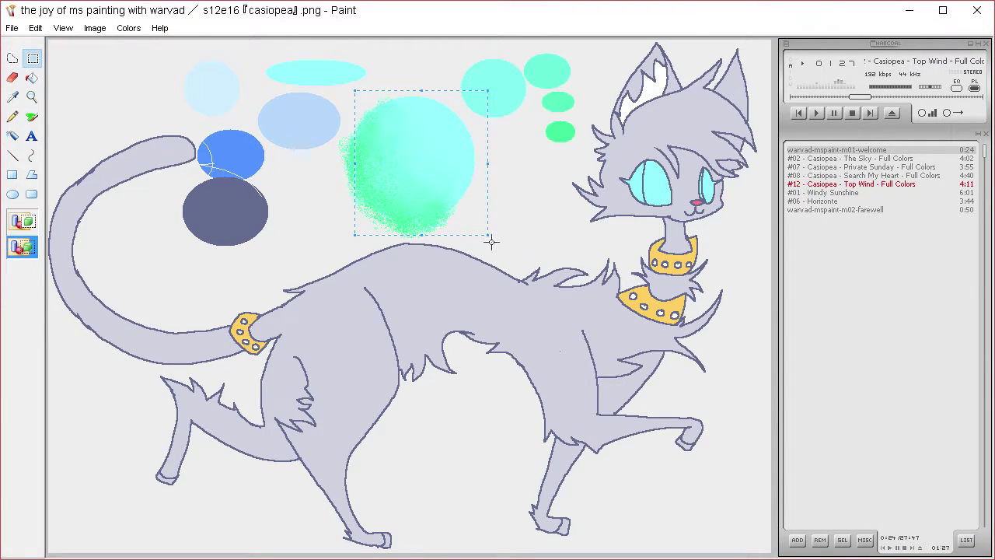
pyautogui.moveTo(412, 198); pyautogui.dragTo(704, 190)
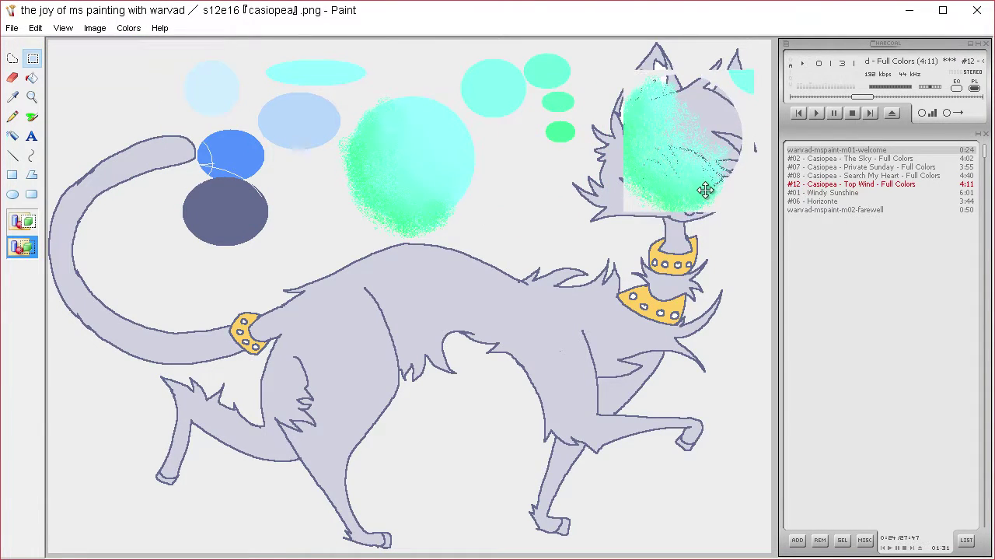
pyautogui.hotkey('ctrl', 'z')
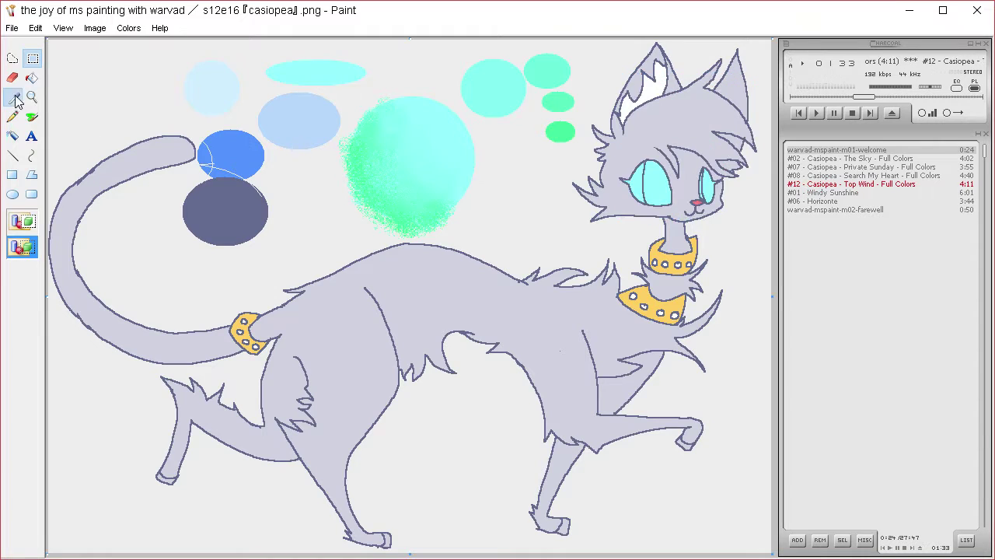
# Step: Place a copy of the shaded circle over the face and overlay the picture with the eyes' cyan transparent to fill both eyes with the gradient
pyautogui.click(12, 135)
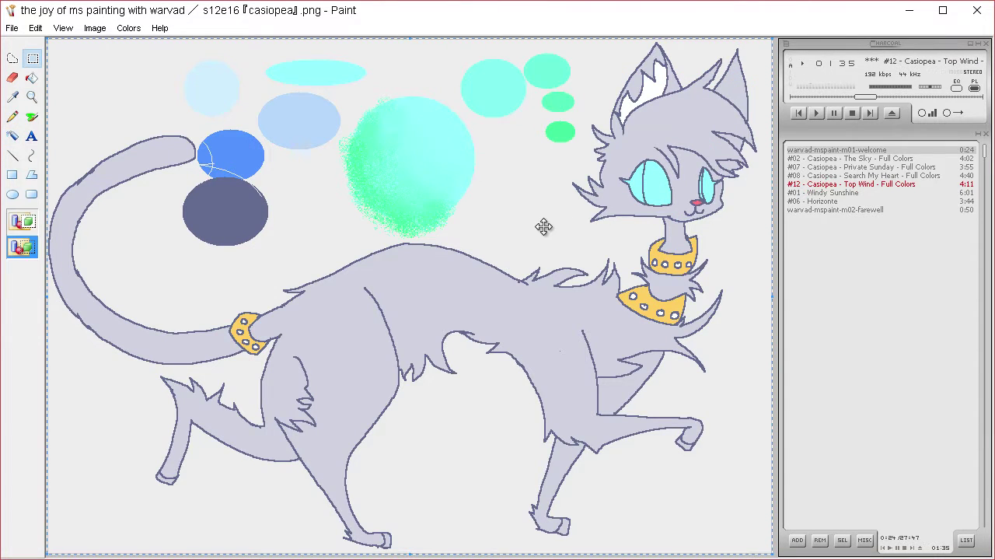
pyautogui.click(17, 60)
pyautogui.moveTo(457, 101)
pyautogui.mouseDown()
pyautogui.moveTo(473, 178)
pyautogui.moveTo(465, 113)
pyautogui.mouseUp()
pyautogui.moveTo(428, 191)
pyautogui.mouseDown()
pyautogui.moveTo(466, 204)
pyautogui.moveTo(710, 184)
pyautogui.mouseUp()
pyautogui.hotkey('ctrl', 'z')
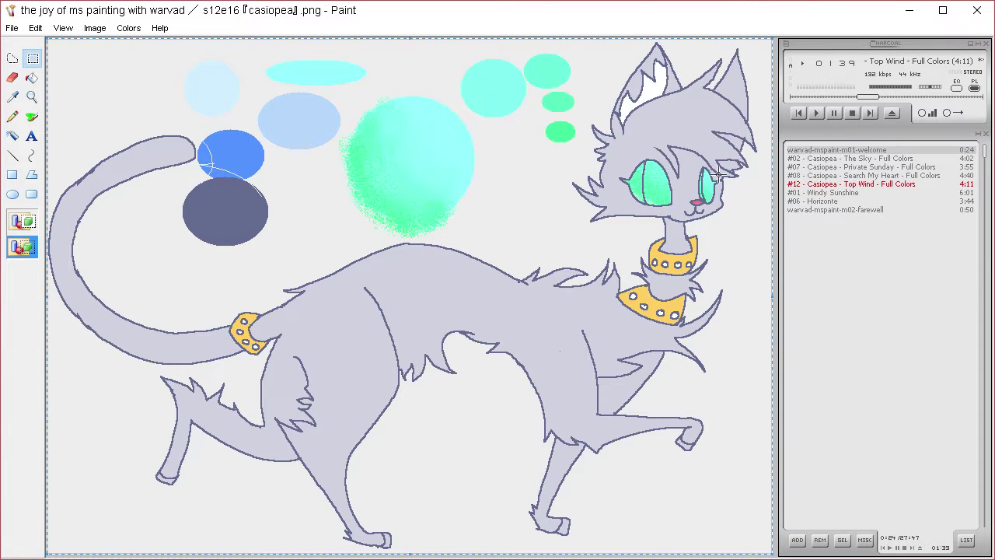
pyautogui.hotkey('ctrl', 'a')
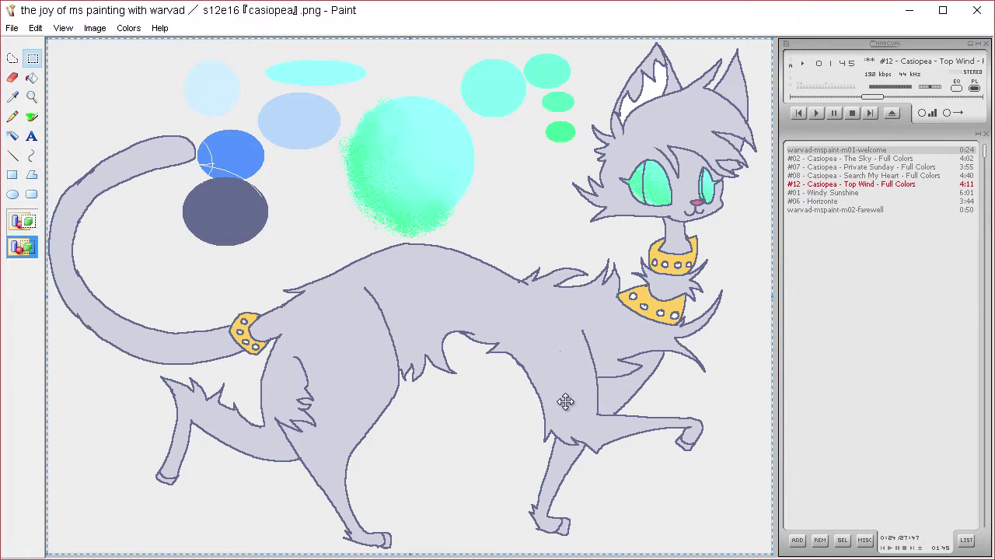
pyautogui.click(13, 116)
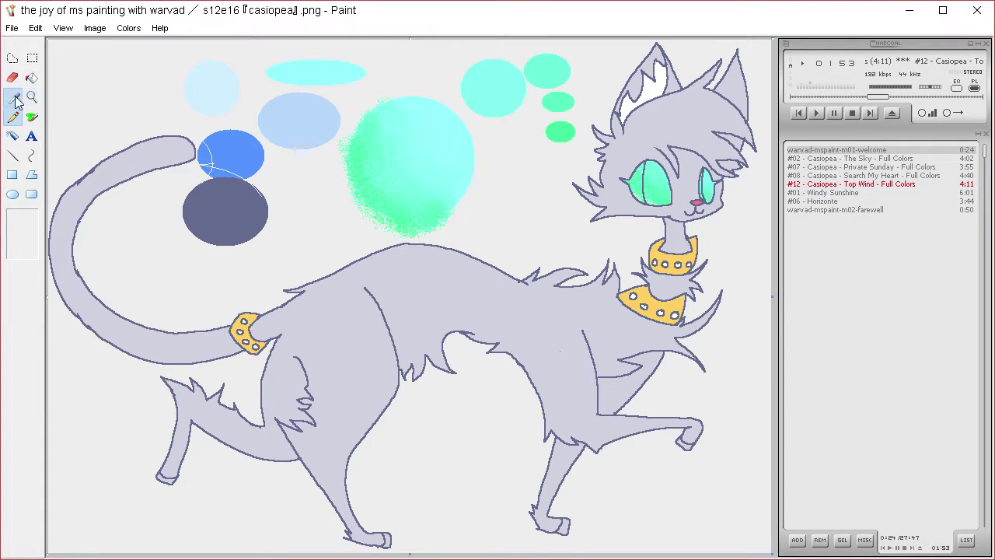
pyautogui.click(32, 117)
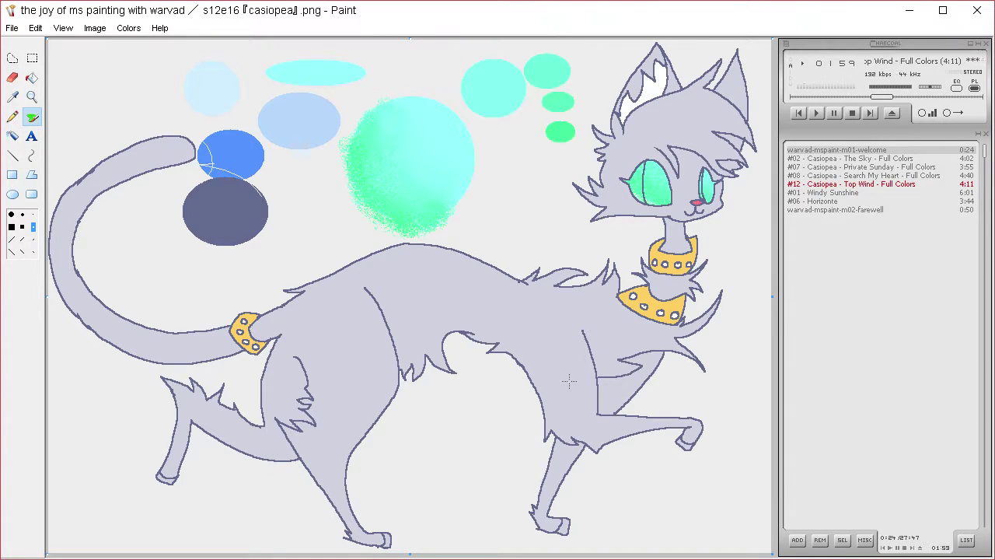
# Step: Select the rectangular area around the large shaded circle and invert its colours
pyautogui.click(32, 59)
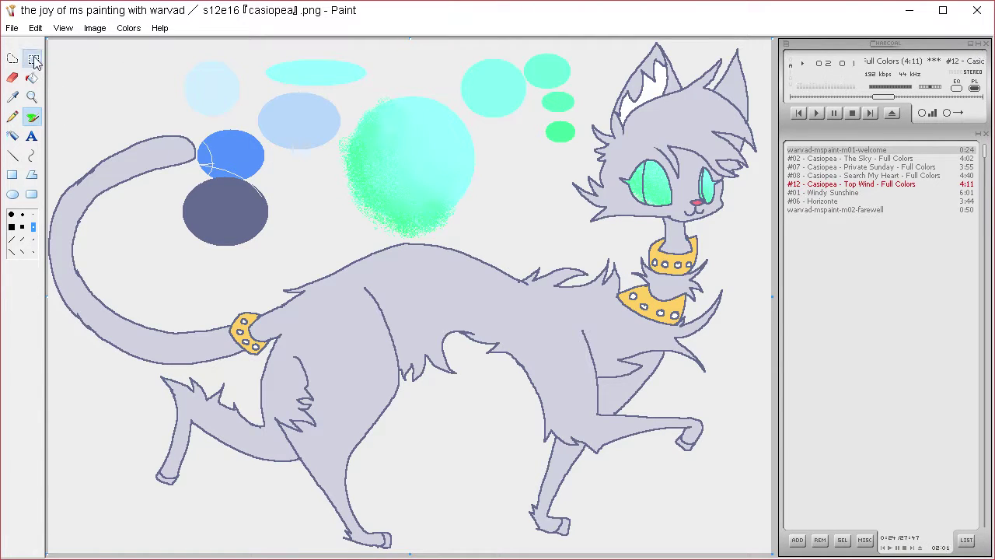
pyautogui.moveTo(505, 232); pyautogui.dragTo(504, 239)
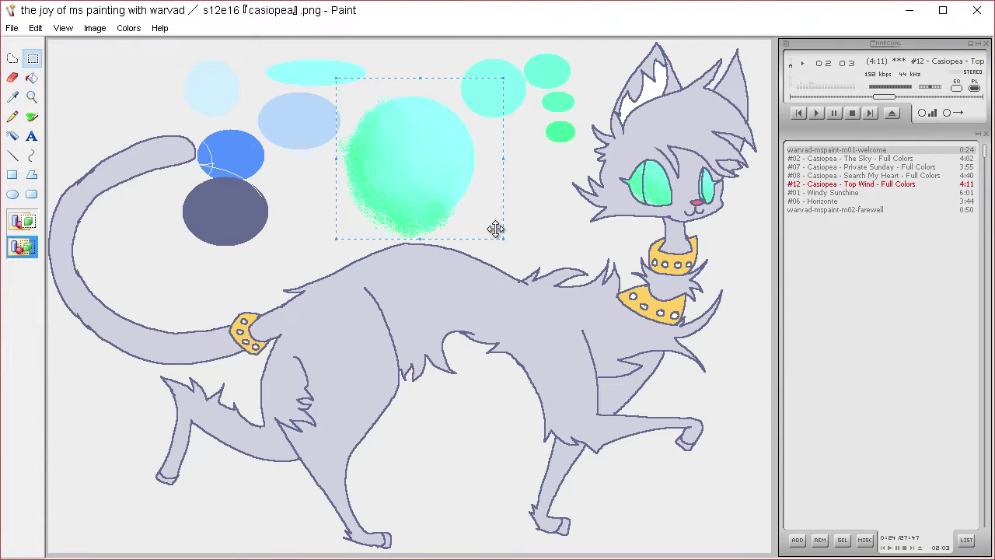
pyautogui.hotkey('ctrl', 'shift', 'i')
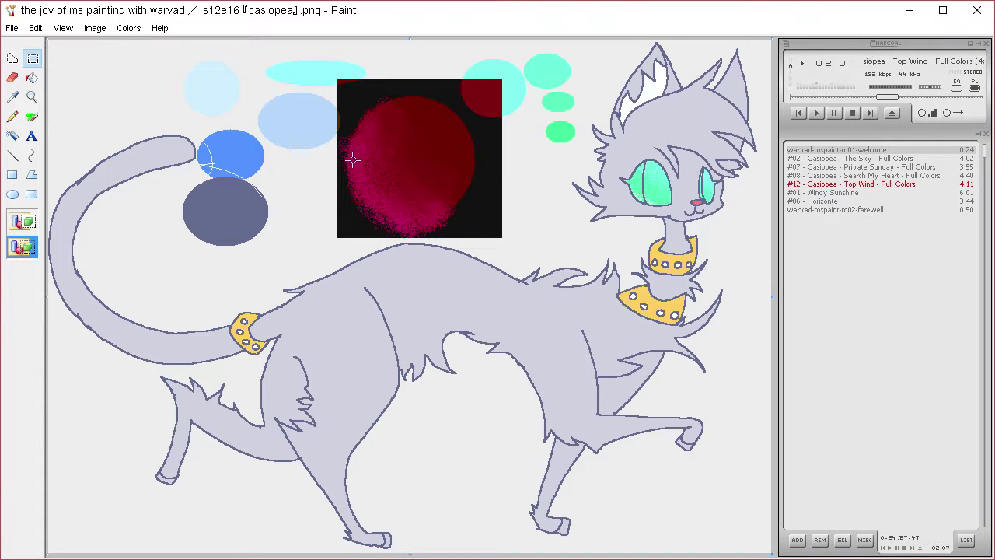
# Step: Sample the nose's pink and place a copied patch of the inverted circle's red shading over the animal's muzzle
pyautogui.moveTo(350, 155); pyautogui.dragTo(417, 220)
pyautogui.click(14, 96)
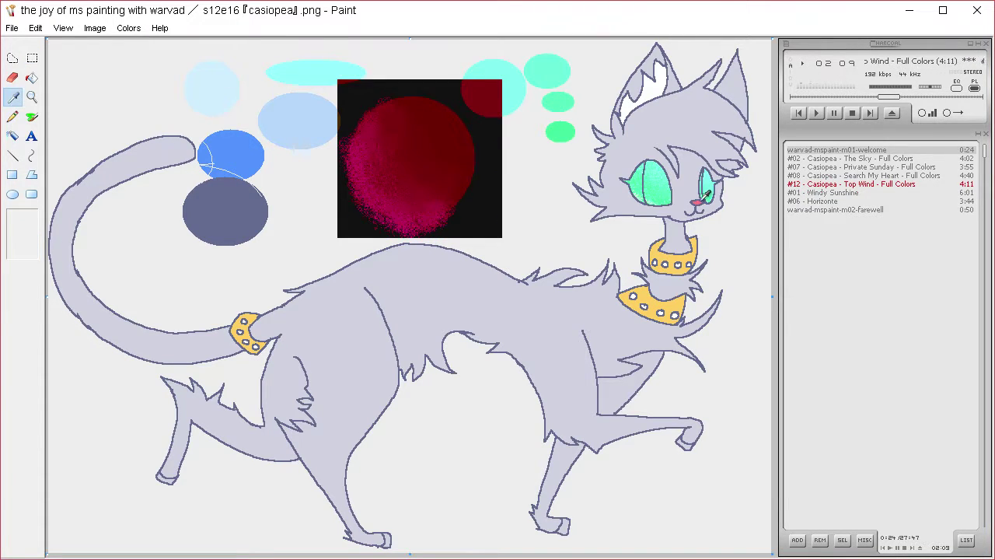
pyautogui.click(698, 201)
pyautogui.click(31, 58)
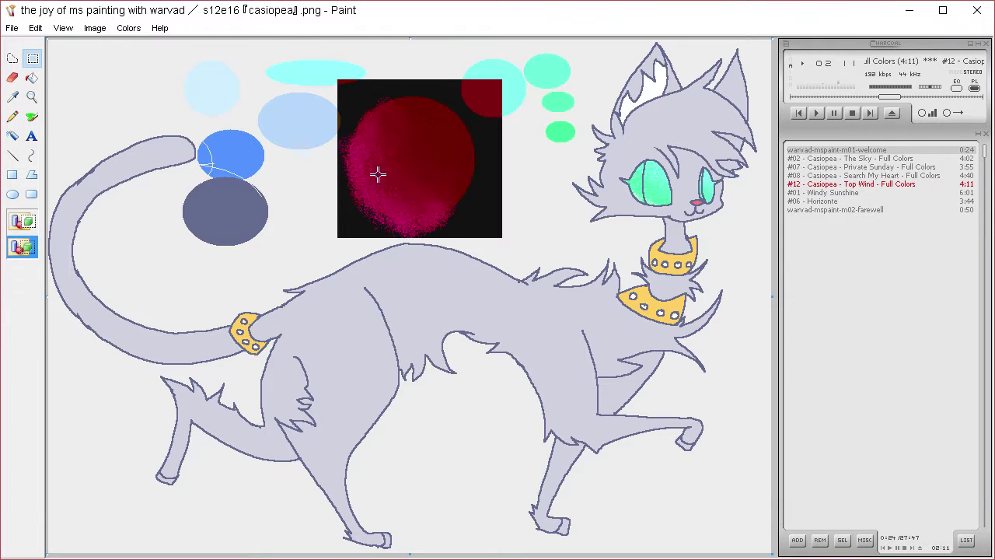
pyautogui.hotkey('ctrl', 'c')
pyautogui.hotkey('ctrl', 'v')
pyautogui.moveTo(82, 64); pyautogui.dragTo(699, 213)
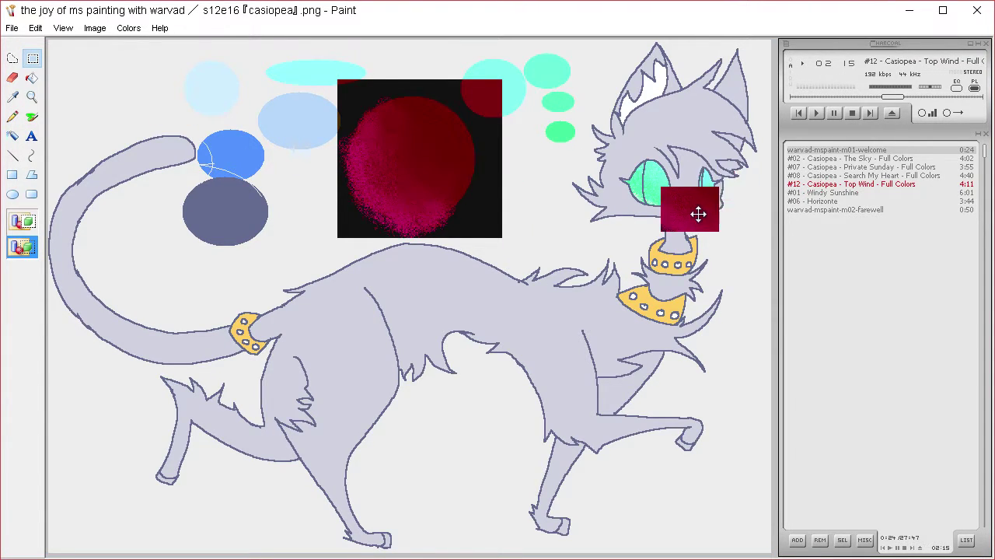
# Step: Combine the whole picture with the red patch, keeping the nose's pink transparent, so only the nose takes on the red shading
pyautogui.hotkey('ctrl', 'v')
pyautogui.hotkey('ctrl', 'z')
pyautogui.hotkey('ctrl', 'z')
pyautogui.hotkey('ctrl', 'a')
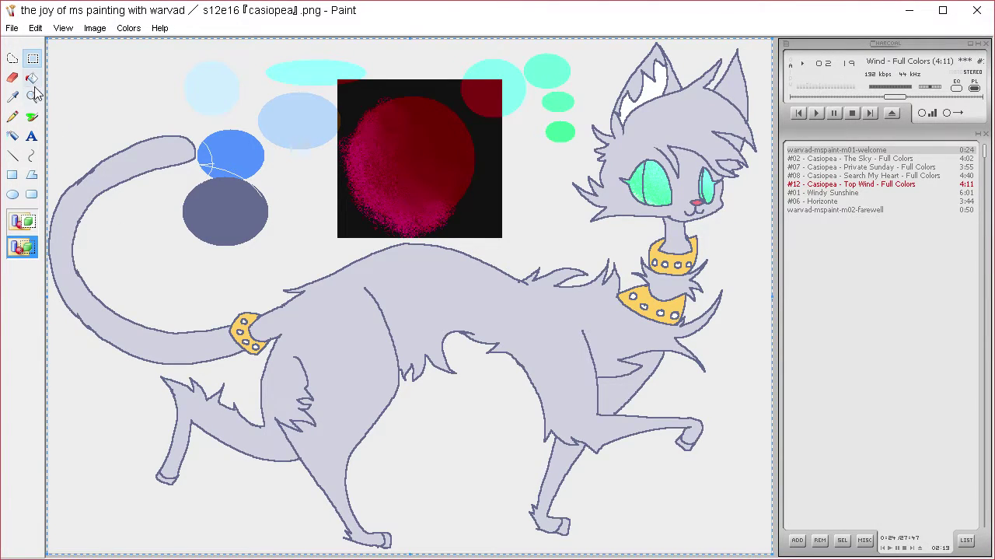
pyautogui.hotkey('ctrl', 'y')
pyautogui.hotkey('ctrl', 'y')
pyautogui.hotkey('ctrl', 'z')
pyautogui.hotkey('ctrl', 'z')
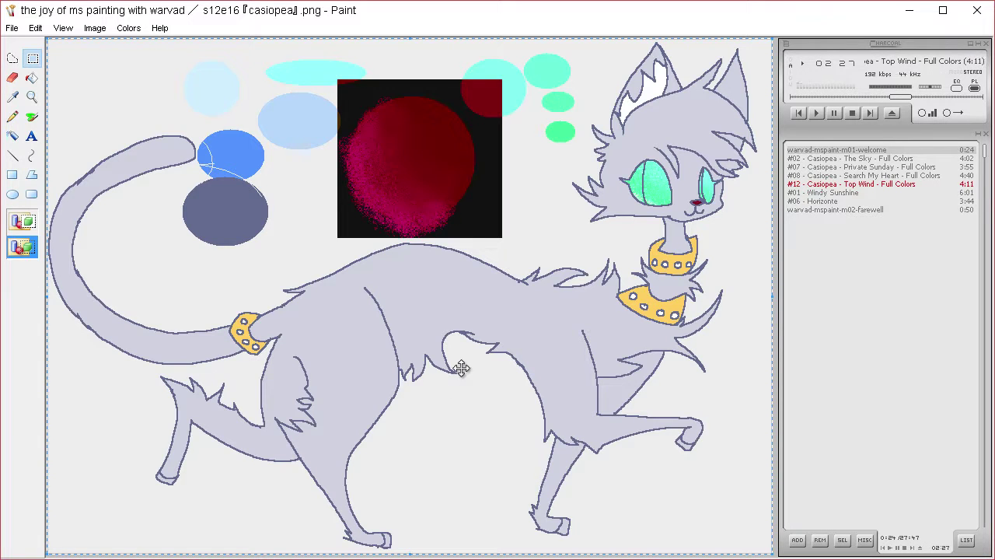
# Step: Sample the yellow of the tail band and cover the inverted circle's area with a large yellow rectangle
pyautogui.click(31, 97)
pyautogui.click(12, 96)
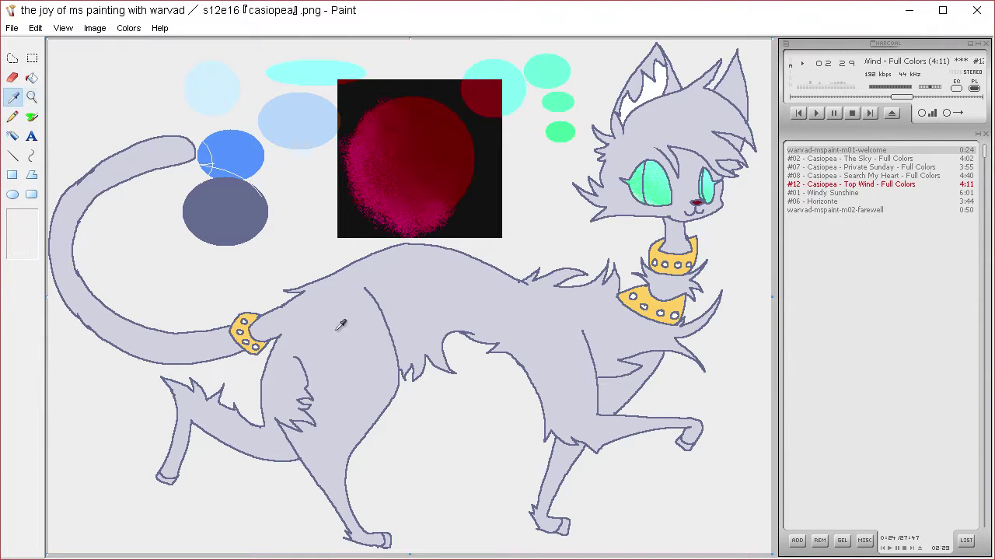
pyautogui.click(267, 342)
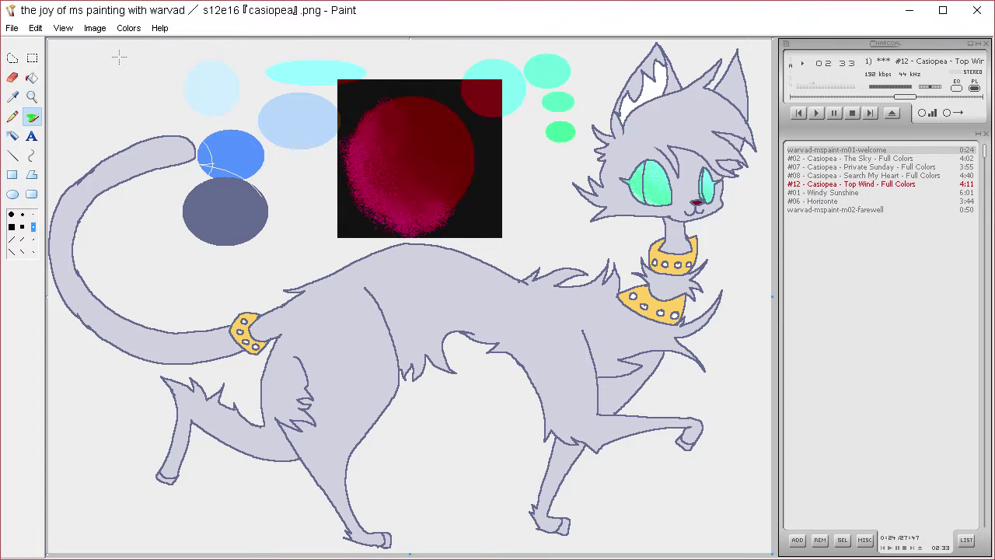
pyautogui.click(128, 28)
pyautogui.click(133, 44)
pyautogui.click(533, 371)
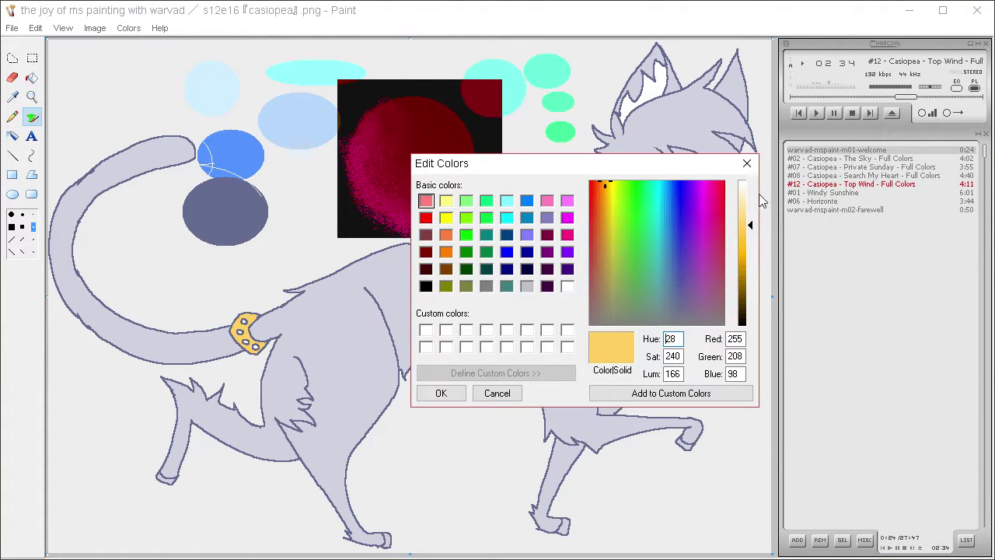
pyautogui.click(464, 393)
pyautogui.click(35, 60)
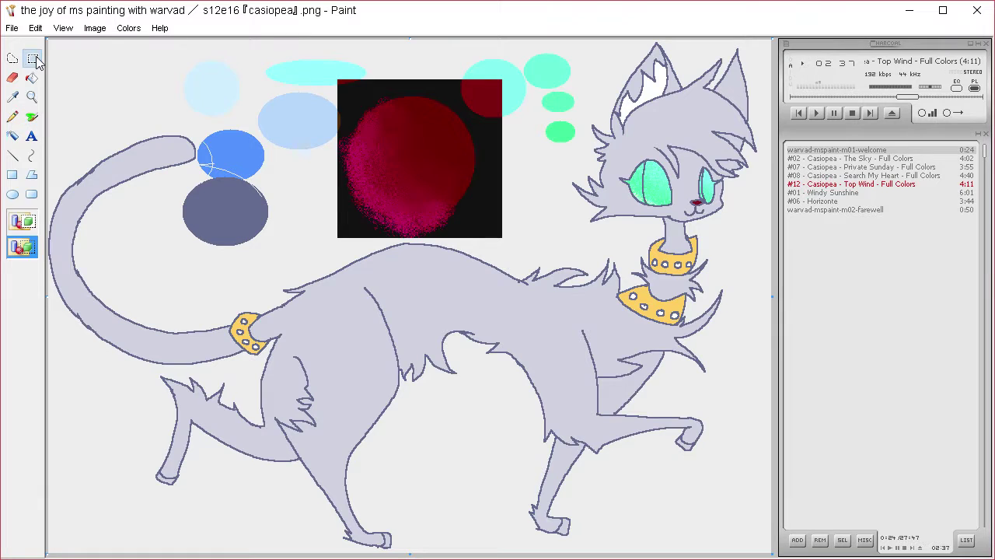
pyautogui.press('Delete')
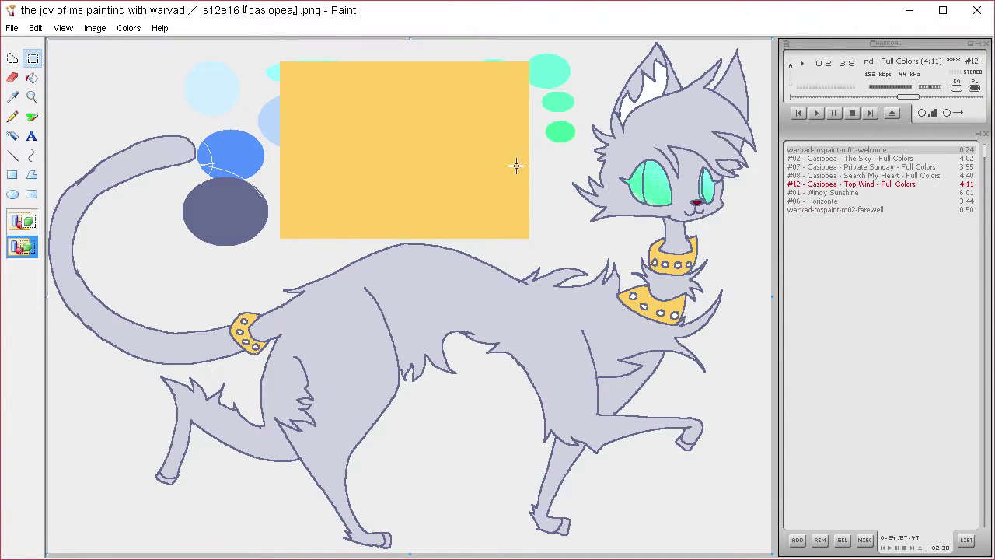
# Step: Mix an orange with hue 16 and luminosity 160, and draw a large filled circle of it on the yellow rectangle
pyautogui.click(129, 28)
pyautogui.click(132, 48)
pyautogui.click(518, 372)
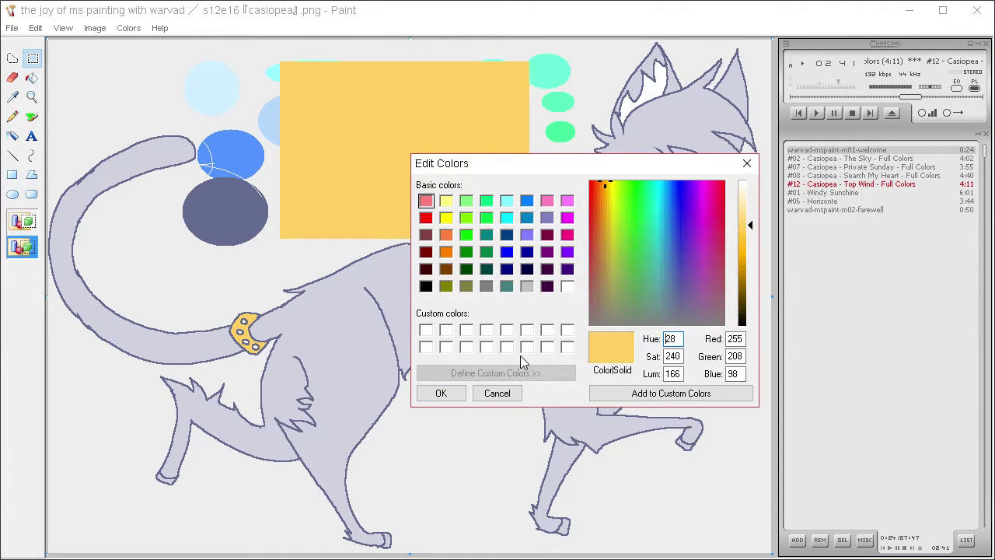
pyautogui.write('16')
pyautogui.doubleClick(672, 374)
pyautogui.write('148')
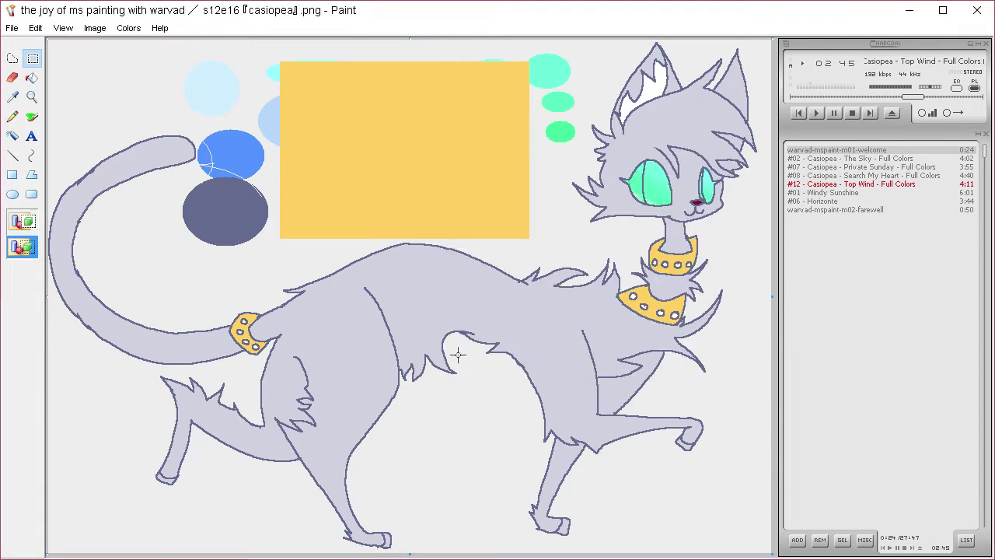
pyautogui.moveTo(285, 80); pyautogui.dragTo(389, 216)
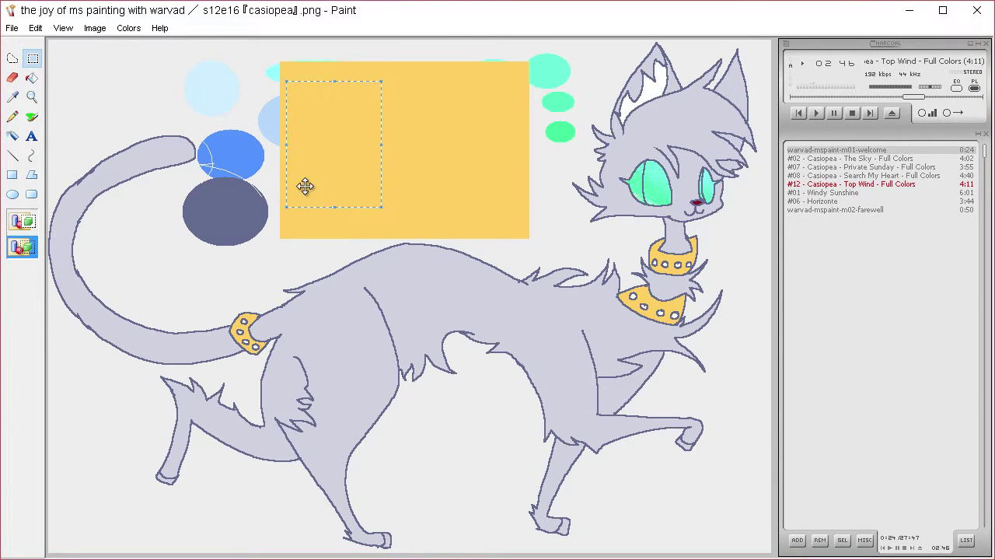
pyautogui.click(13, 194)
pyautogui.moveTo(299, 82); pyautogui.dragTo(420, 196)
# Step: Change the orange to hue 14 and luminosity 155, and draw a smaller filled ellipse inside the large orange circle
pyautogui.click(129, 28)
pyautogui.click(142, 45)
pyautogui.click(528, 373)
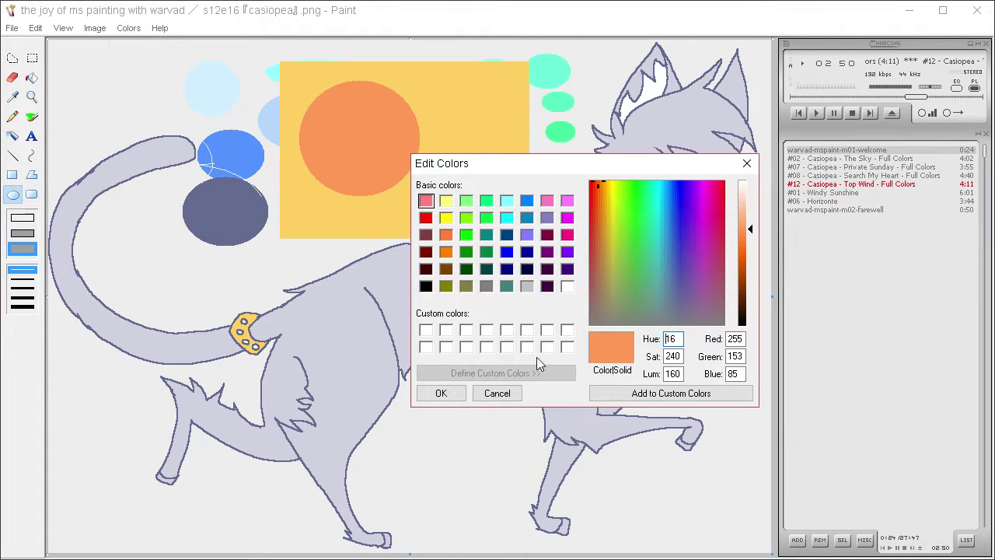
pyautogui.doubleClick(673, 375)
pyautogui.write('155')
pyautogui.doubleClick(672, 339)
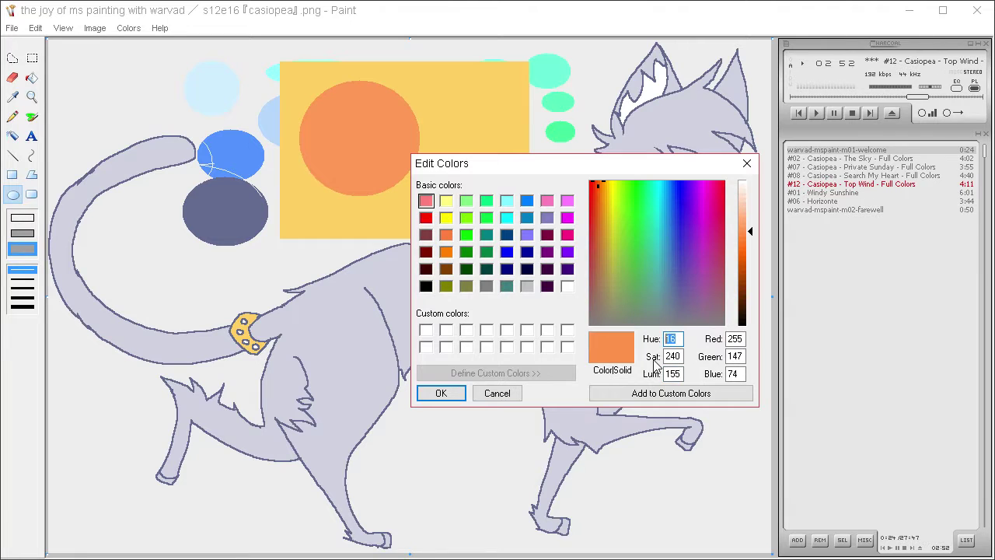
pyautogui.write('14')
pyautogui.press('Return')
pyautogui.moveTo(340, 80); pyautogui.dragTo(416, 178)
# Step: Change the orange to hue 12 and luminosity 150, and draw a smaller circle inside the second ellipse
pyautogui.click(128, 28)
pyautogui.click(140, 46)
pyautogui.click(495, 373)
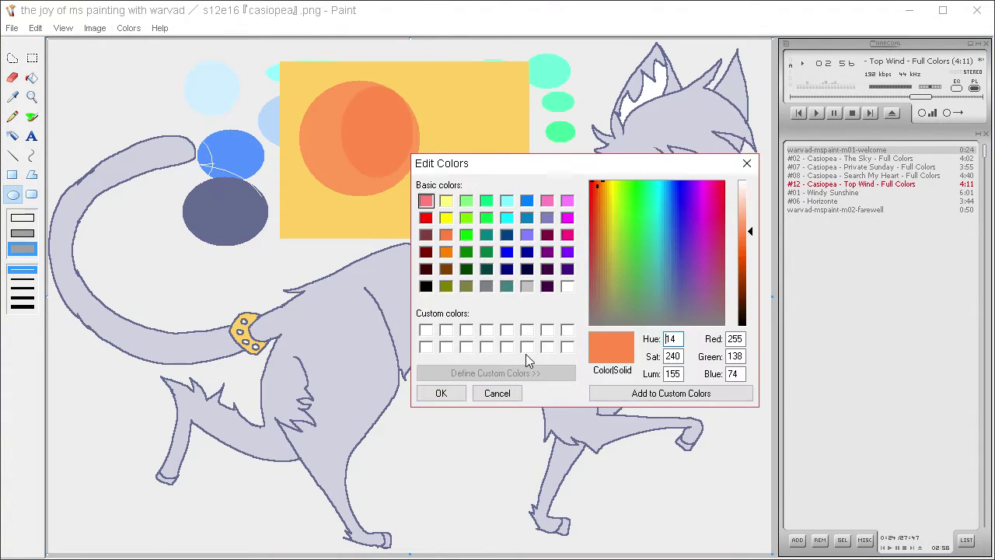
pyautogui.doubleClick(672, 339)
pyautogui.write('12')
pyautogui.doubleClick(673, 374)
pyautogui.write('158')
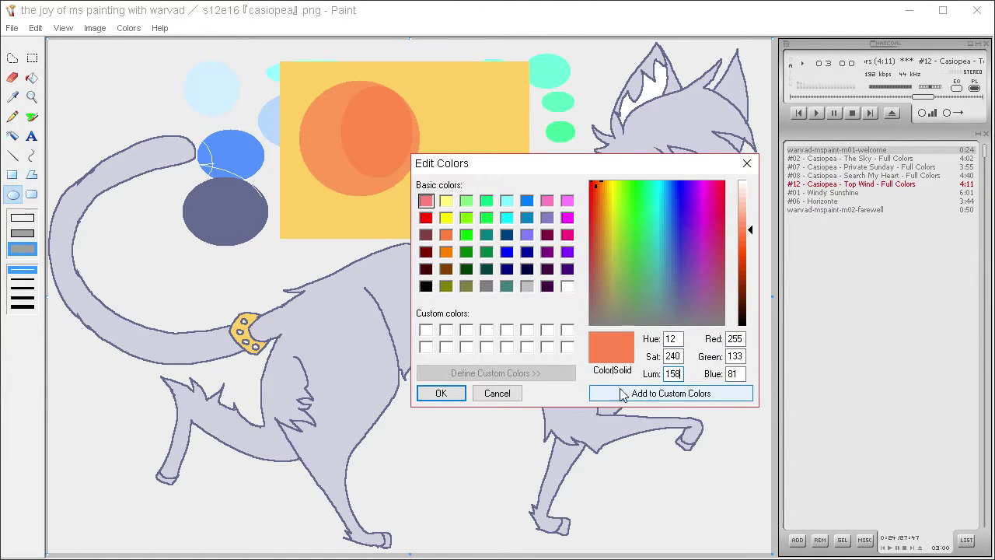
pyautogui.doubleClick(673, 374)
pyautogui.write('150')
pyautogui.click(441, 393)
pyautogui.moveTo(362, 91); pyautogui.dragTo(431, 143)
# Step: Change the orange to hue 10 and luminosity 145, and draw the smallest circle inside the third one
pyautogui.click(139, 46)
pyautogui.click(495, 373)
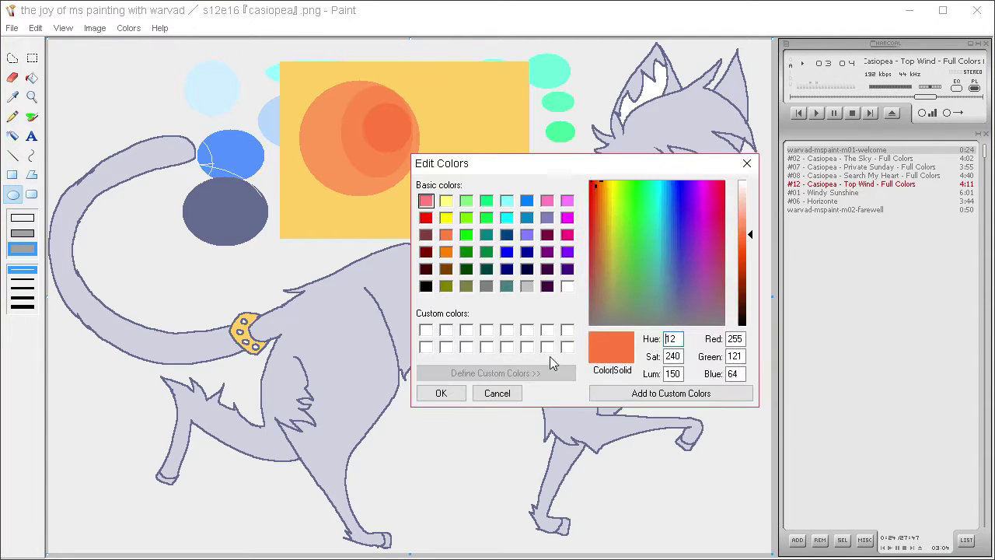
pyautogui.doubleClick(671, 339)
pyautogui.write('10')
pyautogui.doubleClick(674, 374)
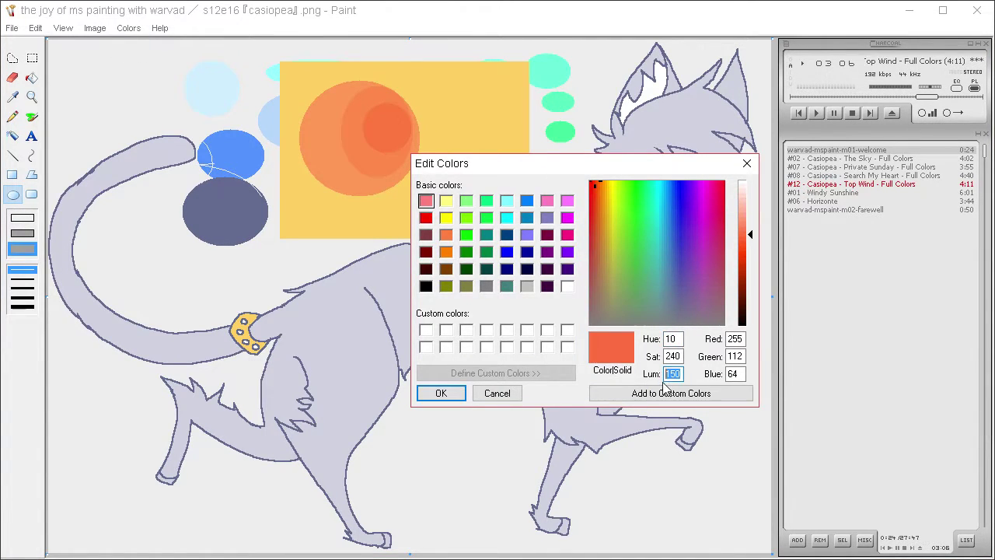
pyautogui.write('145')
pyautogui.click(445, 391)
pyautogui.moveTo(383, 111); pyautogui.dragTo(410, 140)
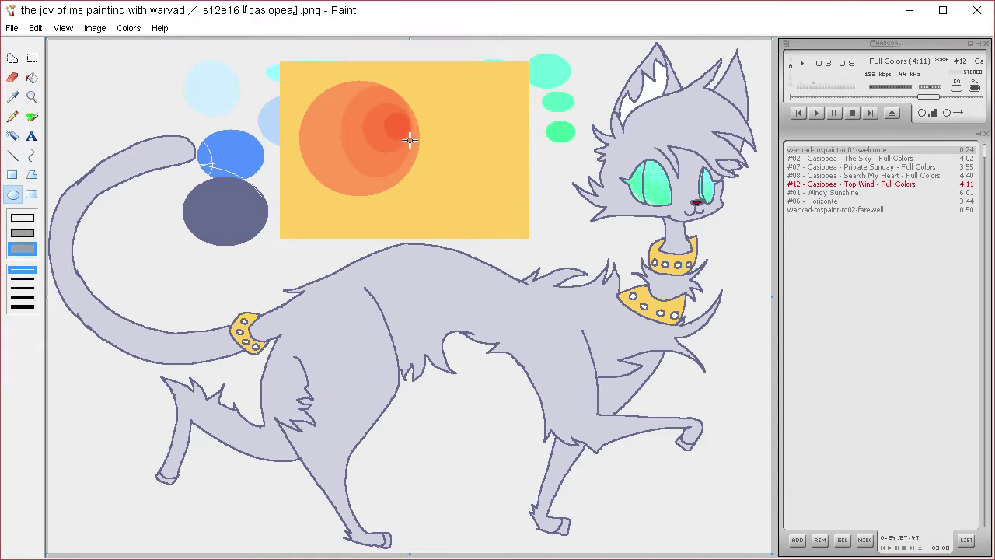
# Step: Sample the lighter oranges of the nested circles and airbrush a soft round patch with them on the yellow rectangle
pyautogui.click(17, 98)
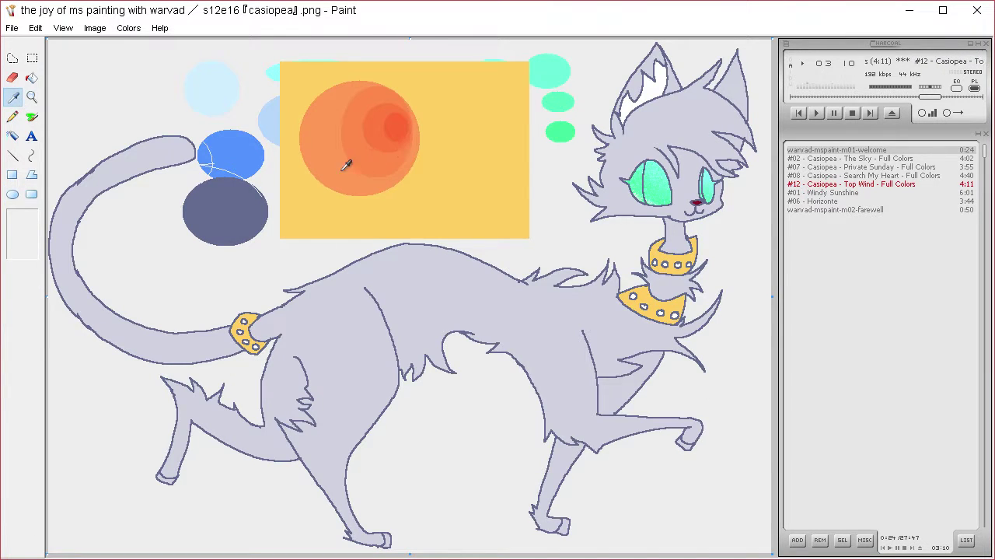
pyautogui.click(342, 169)
pyautogui.click(12, 135)
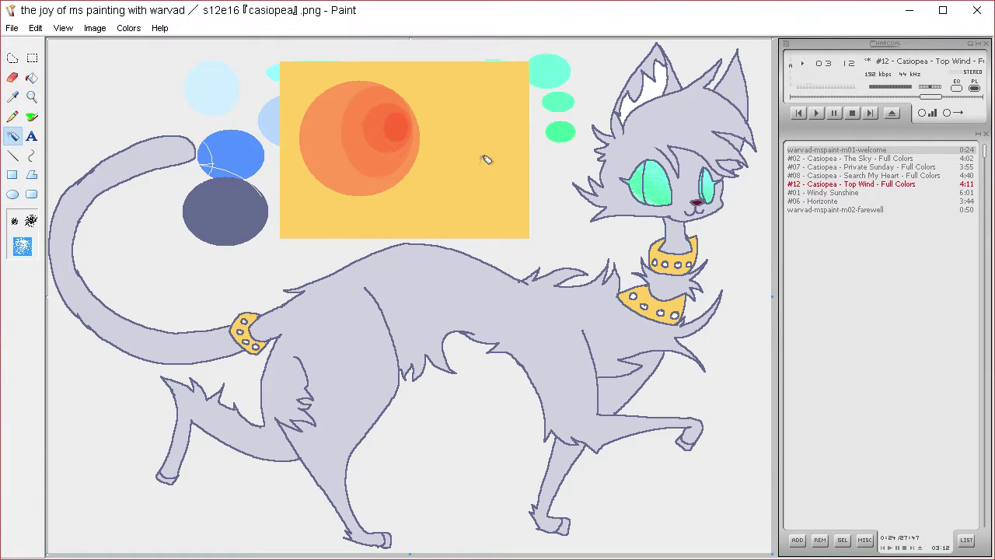
pyautogui.moveTo(484, 155)
pyautogui.mouseDown()
pyautogui.moveTo(500, 178)
pyautogui.moveTo(468, 195)
pyautogui.moveTo(492, 156)
pyautogui.moveTo(438, 181)
pyautogui.moveTo(434, 154)
pyautogui.moveTo(485, 125)
pyautogui.moveTo(501, 154)
pyautogui.moveTo(467, 149)
pyautogui.moveTo(464, 174)
pyautogui.moveTo(470, 162)
pyautogui.moveTo(431, 178)
pyautogui.moveTo(447, 205)
pyautogui.moveTo(438, 190)
pyautogui.moveTo(494, 185)
pyautogui.moveTo(476, 201)
pyautogui.moveTo(454, 140)
pyautogui.moveTo(483, 206)
pyautogui.moveTo(444, 139)
pyautogui.moveTo(483, 208)
pyautogui.moveTo(445, 148)
pyautogui.moveTo(486, 201)
pyautogui.moveTo(431, 153)
pyautogui.moveTo(484, 205)
pyautogui.moveTo(441, 157)
pyautogui.moveTo(471, 182)
pyautogui.moveTo(478, 171)
pyautogui.moveTo(458, 189)
pyautogui.mouseUp()
pyautogui.click(13, 97)
pyautogui.click(333, 149)
pyautogui.click(12, 97)
pyautogui.click(362, 132)
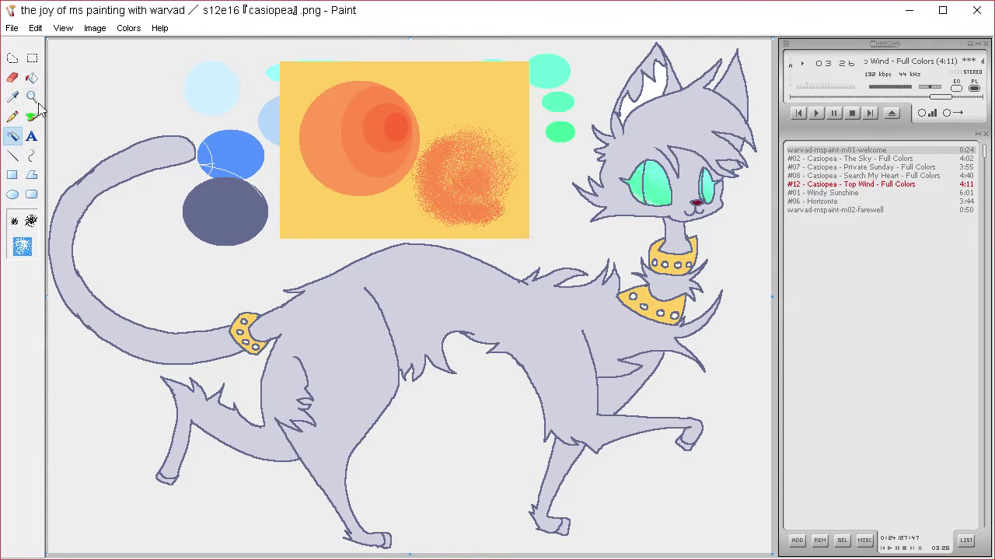
# Step: Deepen the airbrushed patch with the darker oranges of the nested circles, mainly along its lower edge
pyautogui.click(12, 96)
pyautogui.click(469, 168)
pyautogui.moveTo(475, 217)
pyautogui.mouseDown()
pyautogui.moveTo(436, 141)
pyautogui.moveTo(500, 207)
pyautogui.moveTo(436, 181)
pyautogui.moveTo(487, 208)
pyautogui.moveTo(455, 136)
pyautogui.moveTo(499, 214)
pyautogui.moveTo(440, 150)
pyautogui.moveTo(501, 217)
pyautogui.moveTo(467, 127)
pyautogui.moveTo(503, 193)
pyautogui.mouseUp()
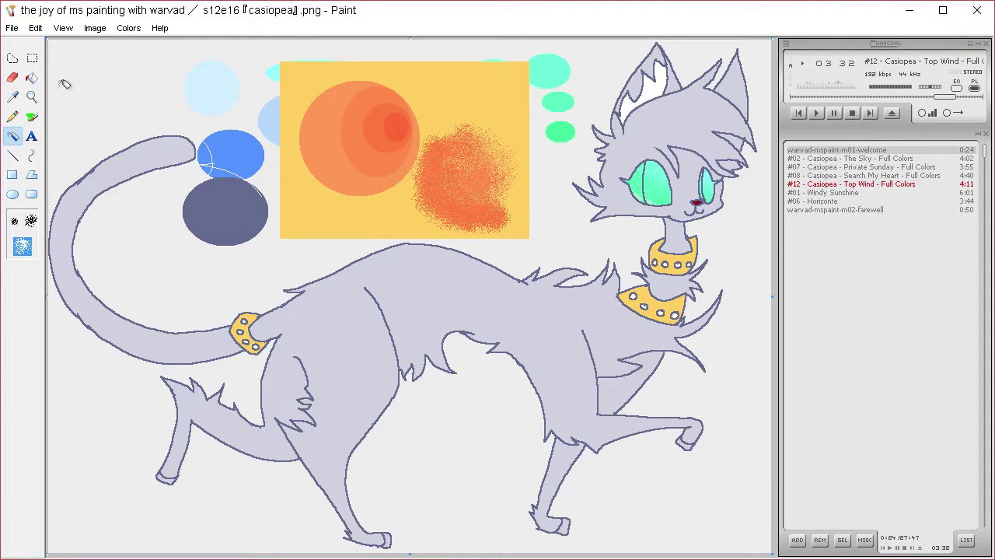
pyautogui.click(13, 96)
pyautogui.click(399, 127)
pyautogui.moveTo(445, 225)
pyautogui.mouseDown()
pyautogui.moveTo(424, 175)
pyautogui.moveTo(460, 203)
pyautogui.moveTo(425, 184)
pyautogui.moveTo(473, 220)
pyautogui.moveTo(439, 140)
pyautogui.moveTo(481, 220)
pyautogui.moveTo(441, 116)
pyautogui.moveTo(464, 214)
pyautogui.moveTo(451, 188)
pyautogui.mouseUp()
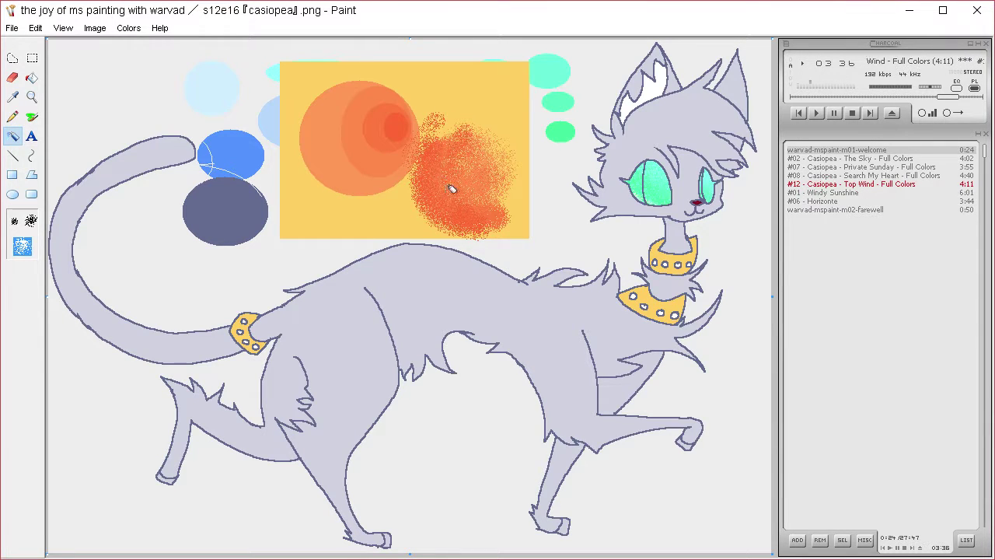
# Step: Try to shade the tail band and both neck bands with copies of the orange patch, keeping the sampled yellow transparent
pyautogui.click(32, 57)
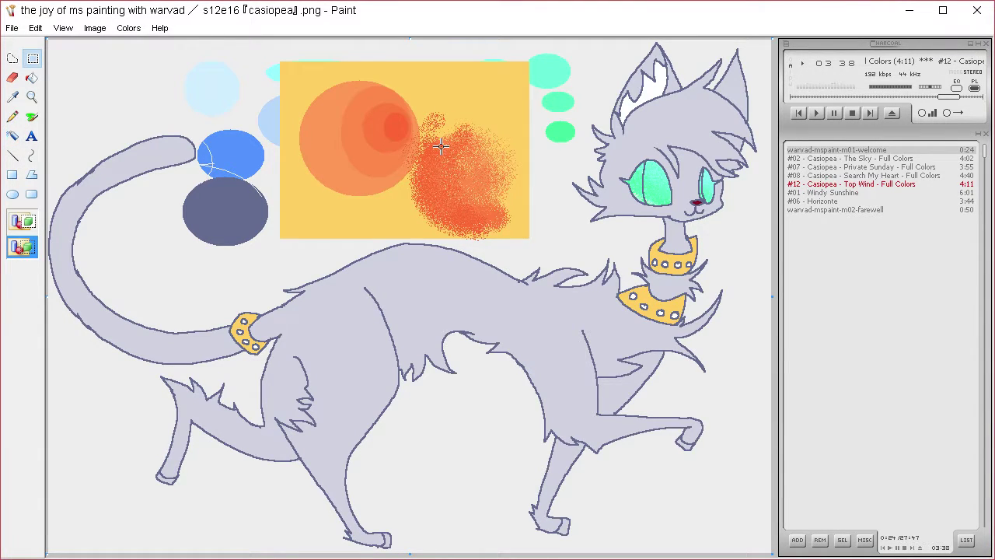
pyautogui.click(13, 96)
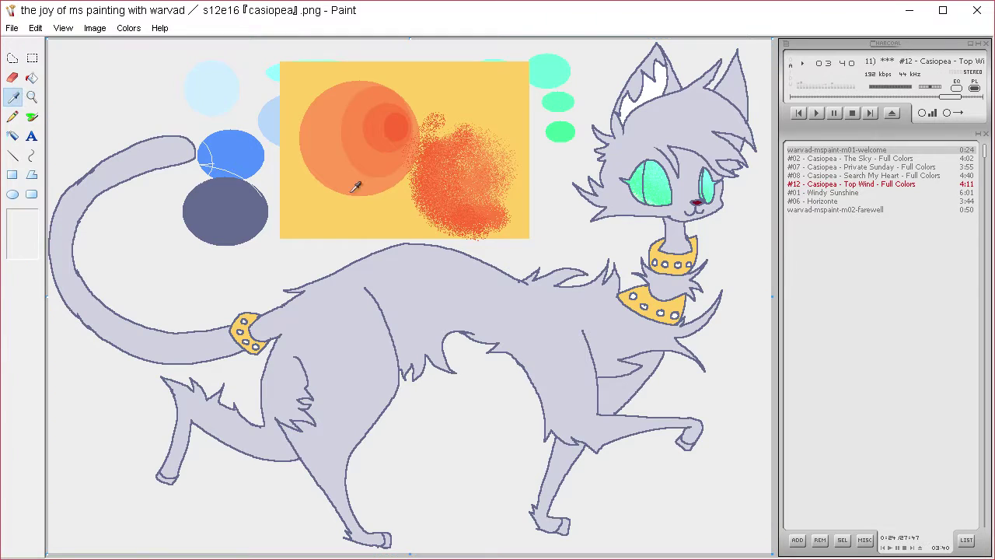
pyautogui.click(345, 209)
pyautogui.click(12, 58)
pyautogui.click(21, 247)
pyautogui.moveTo(482, 150)
pyautogui.mouseDown()
pyautogui.moveTo(436, 206)
pyautogui.moveTo(488, 139)
pyautogui.mouseUp()
pyautogui.moveTo(473, 181)
pyautogui.mouseDown()
pyautogui.moveTo(242, 355)
pyautogui.moveTo(275, 329)
pyautogui.moveTo(671, 315)
pyautogui.mouseUp()
pyautogui.moveTo(669, 295); pyautogui.dragTo(682, 250)
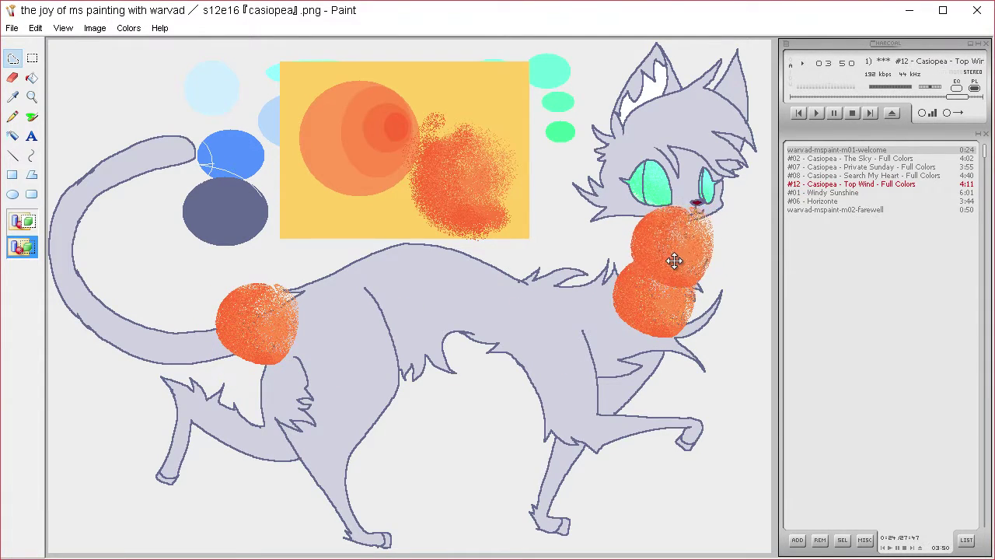
pyautogui.hotkey('ctrl', 'a')
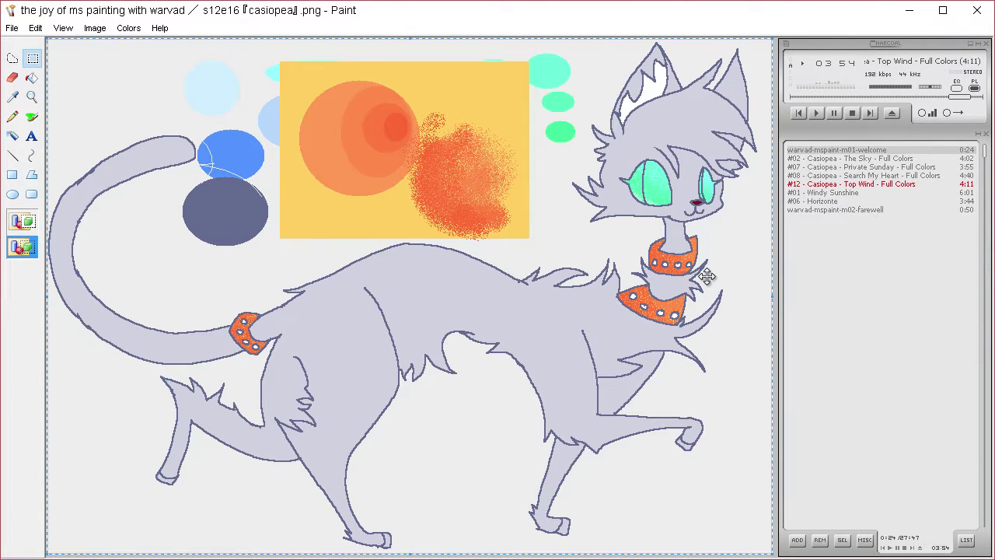
# Step: Undo the orange overlay on the tail band and both neck bands
pyautogui.hotkey('ctrl', 'z')
pyautogui.hotkey('ctrl', 'z')
pyautogui.hotkey('ctrl', 'z')
pyautogui.hotkey('ctrl', 'z')
pyautogui.hotkey('ctrl', 'z')
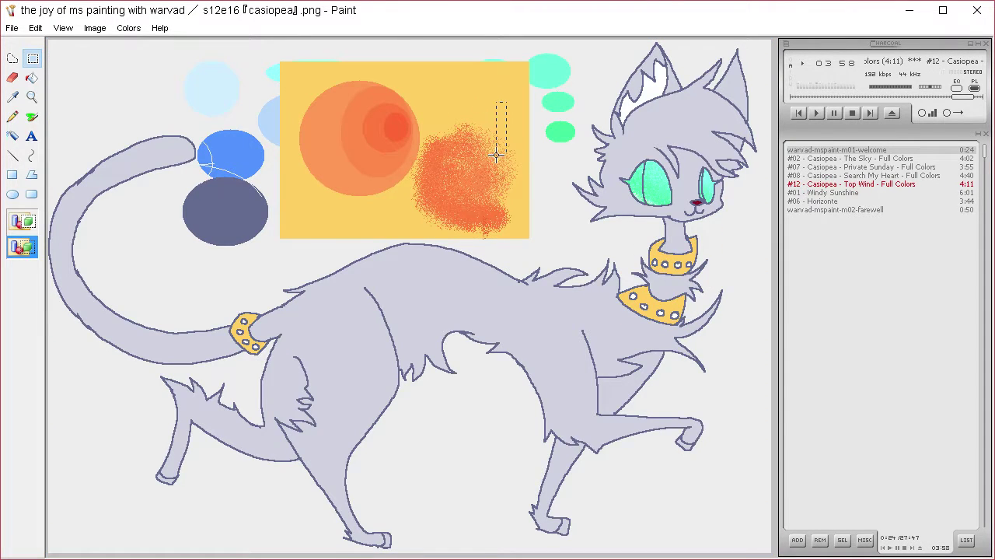
# Step: Overlay orange speckled shading from the airbrushed patch on the yellow bands so that only their lower parts are shaded
pyautogui.click(451, 140)
pyautogui.moveTo(499, 117)
pyautogui.mouseDown()
pyautogui.moveTo(444, 187)
pyautogui.moveTo(295, 308)
pyautogui.moveTo(269, 308)
pyautogui.moveTo(280, 310)
pyautogui.moveTo(280, 339)
pyautogui.moveTo(634, 325)
pyautogui.moveTo(693, 310)
pyautogui.moveTo(705, 259)
pyautogui.mouseUp()
pyautogui.hotkey('ctrl', 'z')
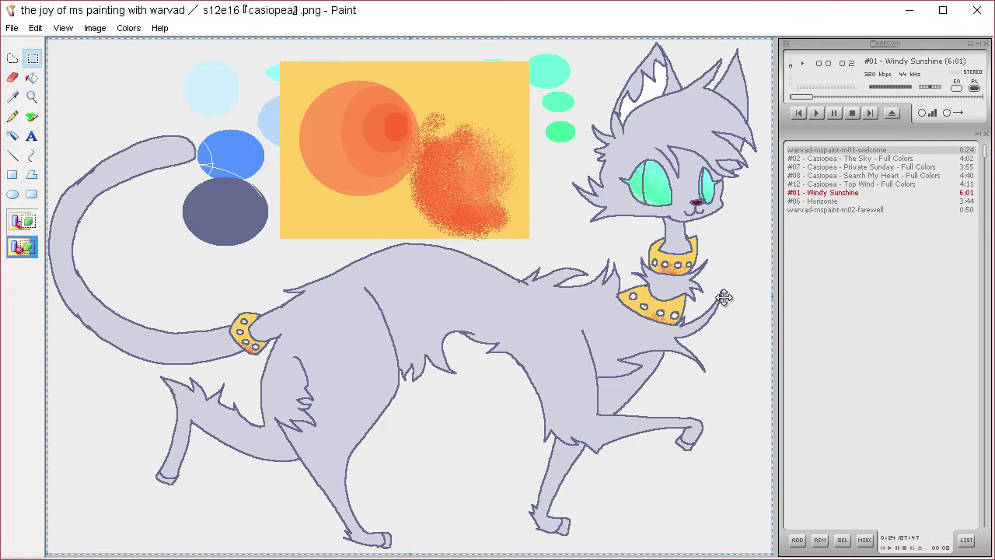
# Step: Sample the rectangle's yellow, lighten it to luminosity 190, and airbrush a pale highlight patch above the orange one
pyautogui.click(13, 96)
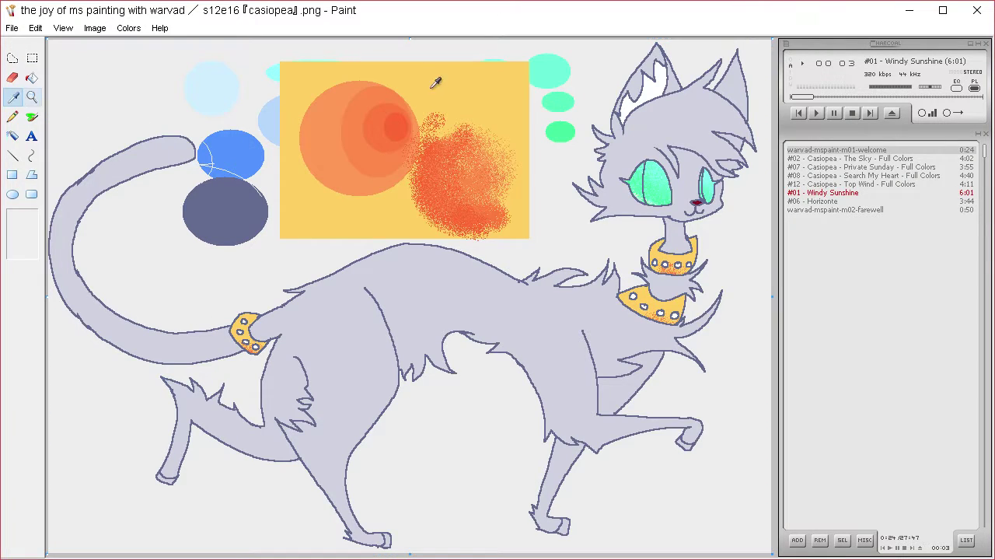
pyautogui.click(436, 83)
pyautogui.click(128, 27)
pyautogui.click(139, 44)
pyautogui.click(513, 372)
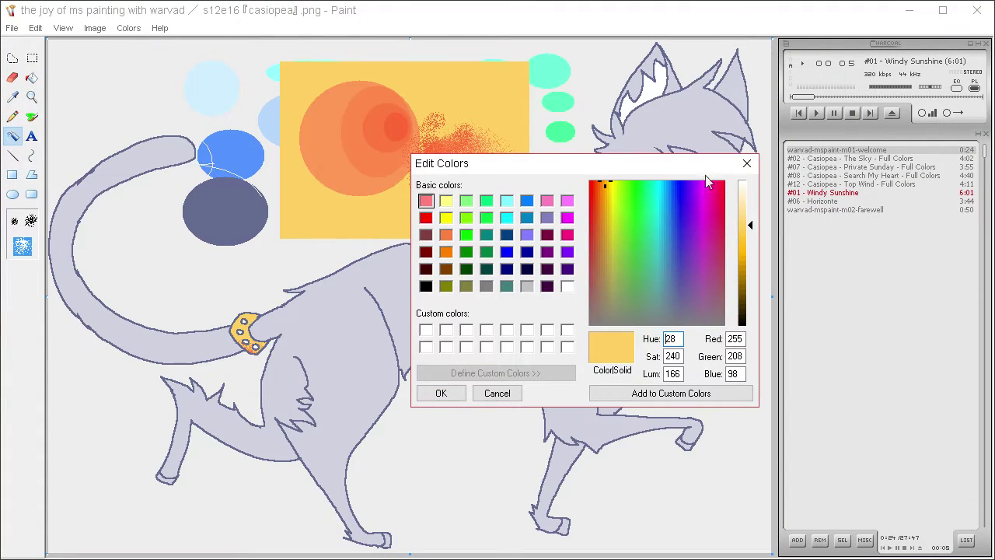
pyautogui.moveTo(751, 204); pyautogui.dragTo(751, 215)
pyautogui.click(440, 392)
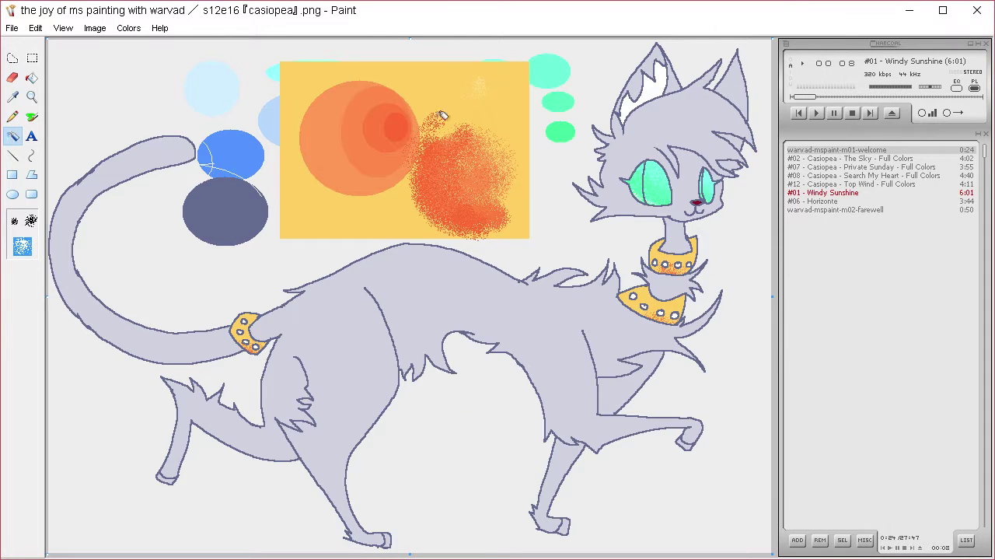
pyautogui.moveTo(440, 115); pyautogui.dragTo(460, 120)
pyautogui.moveTo(472, 76)
pyautogui.mouseDown()
pyautogui.moveTo(507, 89)
pyautogui.moveTo(443, 142)
pyautogui.moveTo(428, 133)
pyautogui.moveTo(437, 154)
pyautogui.moveTo(467, 150)
pyautogui.moveTo(504, 125)
pyautogui.mouseUp()
# Step: Lighten the pale yellow further and airbrush it over the centre of the highlight patch
pyautogui.click(128, 28)
pyautogui.click(159, 44)
pyautogui.click(552, 381)
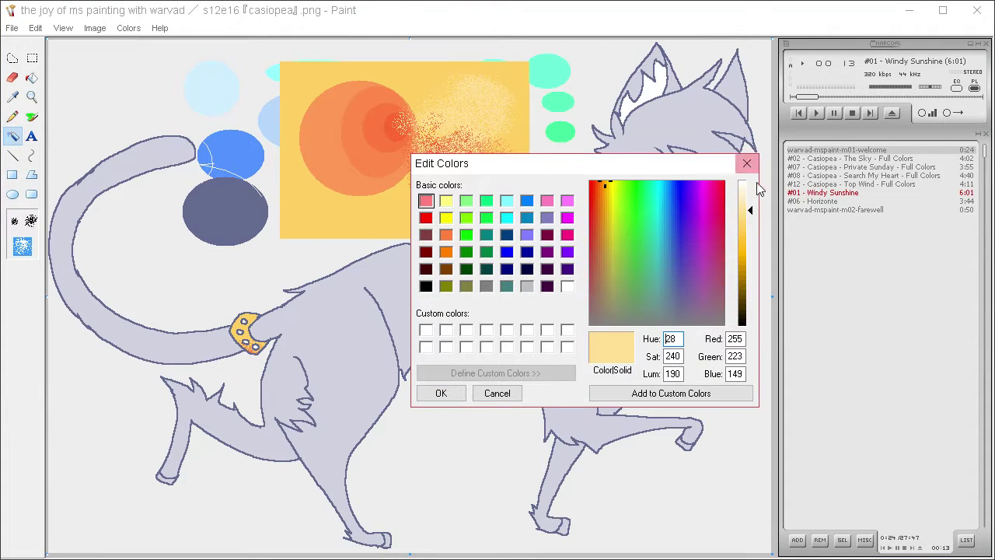
pyautogui.moveTo(749, 216); pyautogui.dragTo(751, 198)
pyautogui.click(440, 392)
pyautogui.moveTo(489, 121)
pyautogui.mouseDown()
pyautogui.moveTo(468, 106)
pyautogui.moveTo(490, 80)
pyautogui.moveTo(490, 94)
pyautogui.moveTo(503, 86)
pyautogui.moveTo(484, 77)
pyautogui.moveTo(446, 99)
pyautogui.moveTo(459, 91)
pyautogui.moveTo(435, 128)
pyautogui.mouseUp()
# Step: Place copies of the pale highlight patch over the bands and combine them so only the yellow parts take the highlights
pyautogui.click(12, 58)
pyautogui.moveTo(498, 120)
pyautogui.mouseDown()
pyautogui.moveTo(276, 340)
pyautogui.moveTo(262, 329)
pyautogui.moveTo(666, 296)
pyautogui.moveTo(672, 310)
pyautogui.moveTo(645, 295)
pyautogui.moveTo(657, 307)
pyautogui.mouseUp()
pyautogui.hotkey('ctrl', 'v')
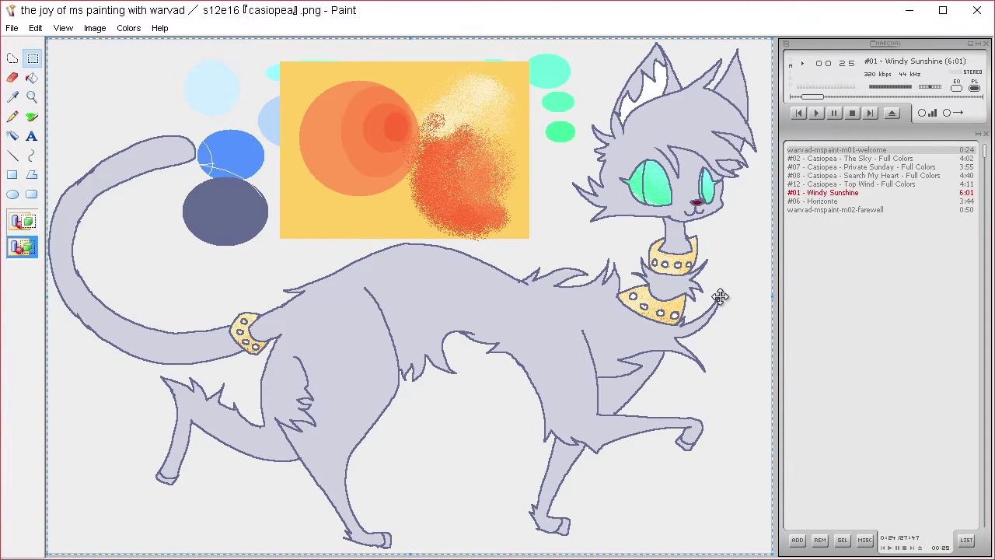
# Step: Try inverting the colours of the rectangular area around the orange and yellow swatches, and undo the inversion
pyautogui.click(41, 62)
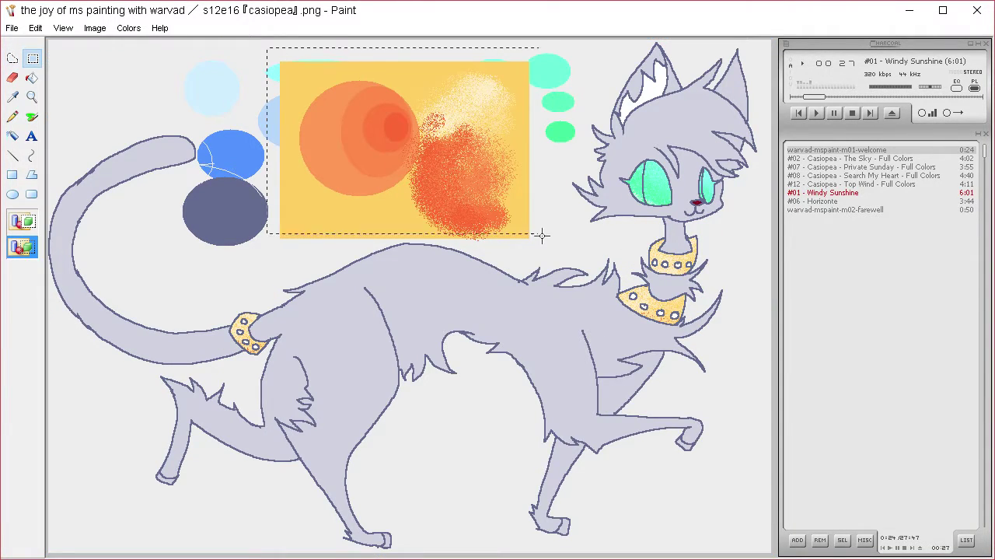
pyautogui.moveTo(553, 243); pyautogui.dragTo(553, 242)
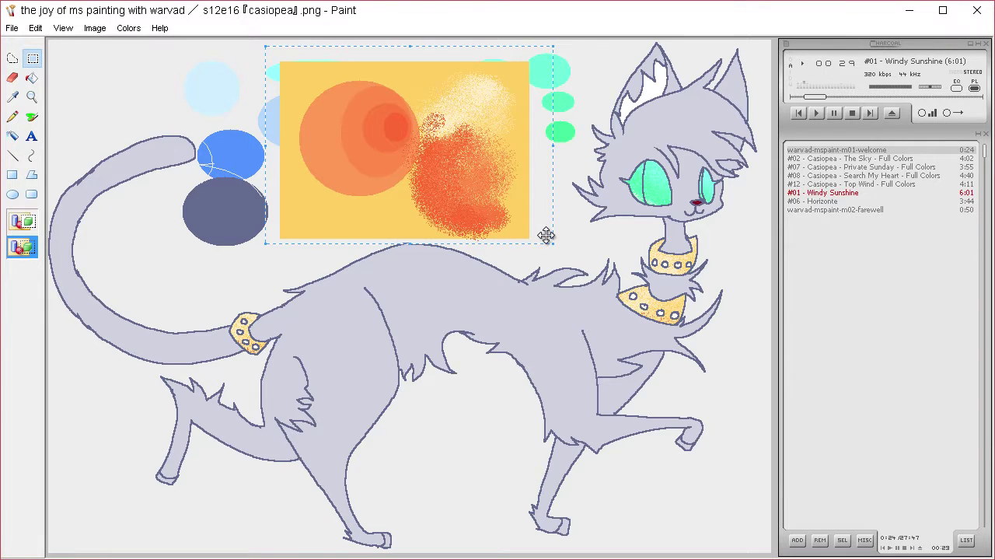
pyautogui.hotkey('ctrl', 'shift', 'i')
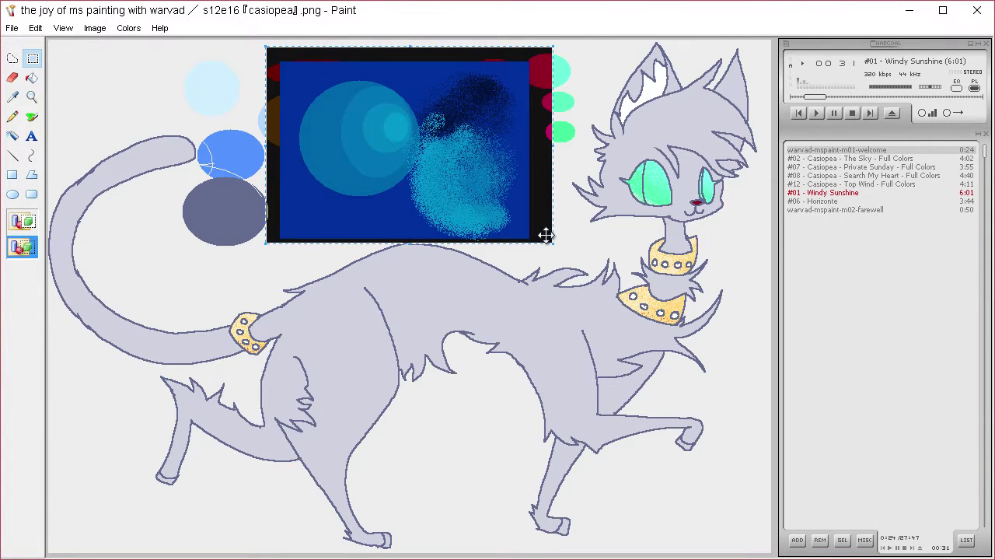
pyautogui.hotkey('ctrl', 'z')
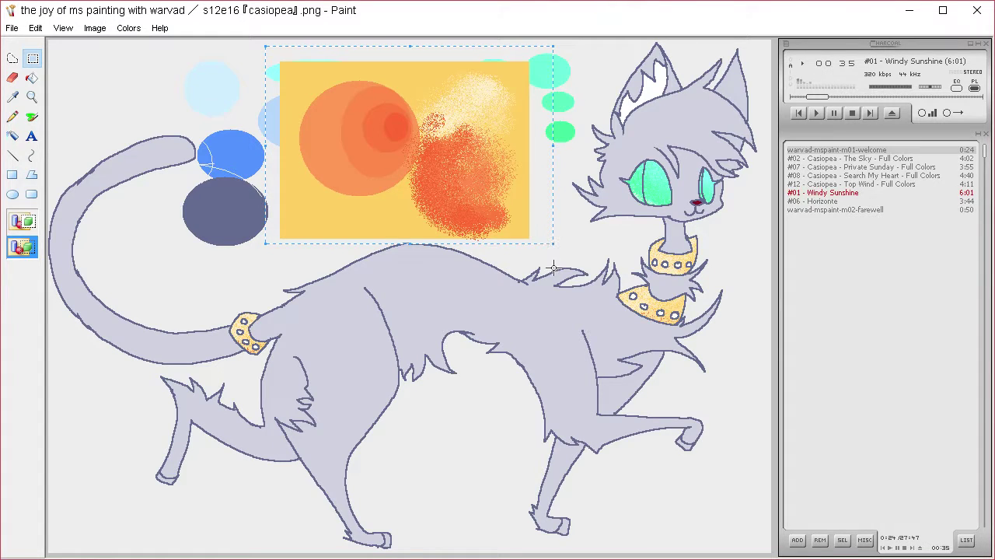
# Step: Try moving a small square of the orange airbrushed patch onto the animal's muzzle, and undo the move
pyautogui.click(549, 274)
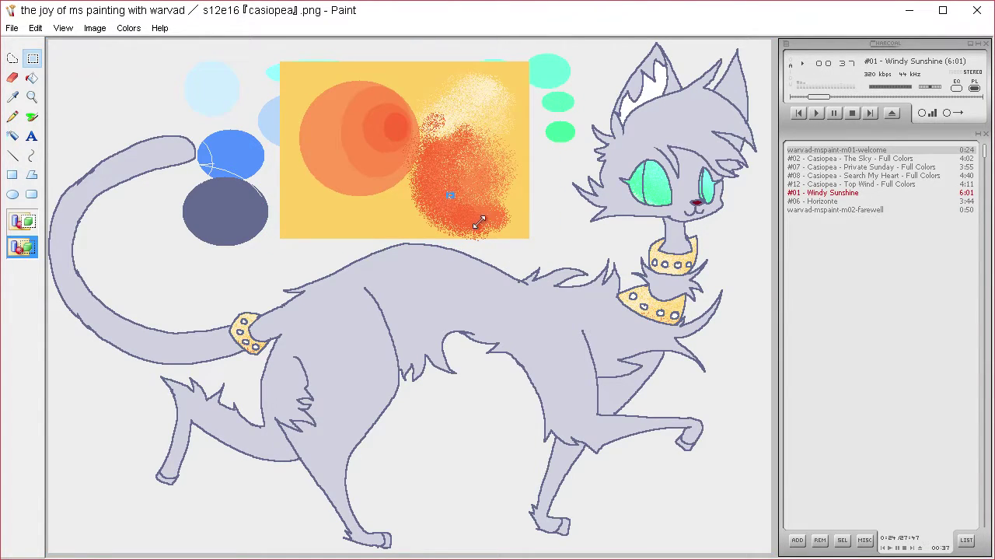
pyautogui.moveTo(457, 193); pyautogui.dragTo(702, 199)
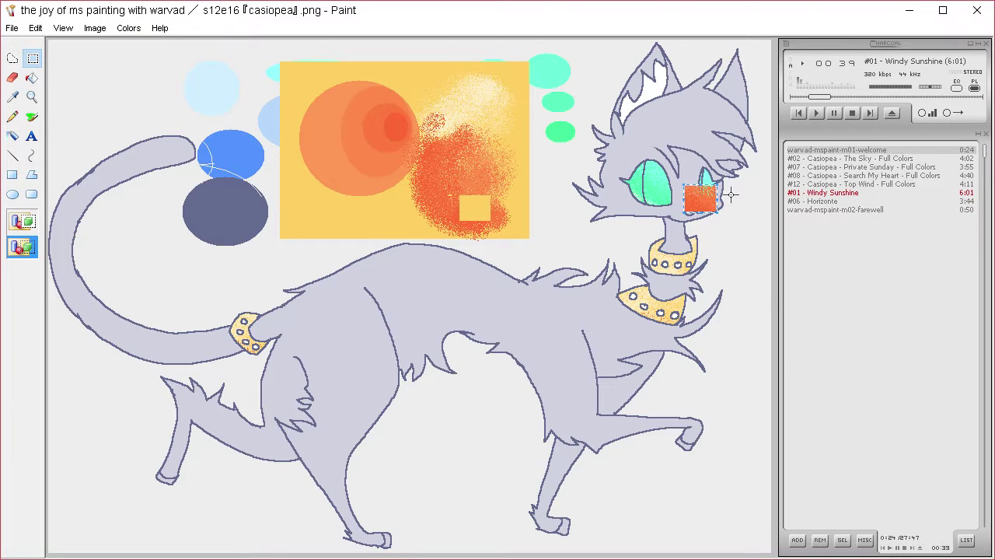
pyautogui.hotkey('ctrl', 'z')
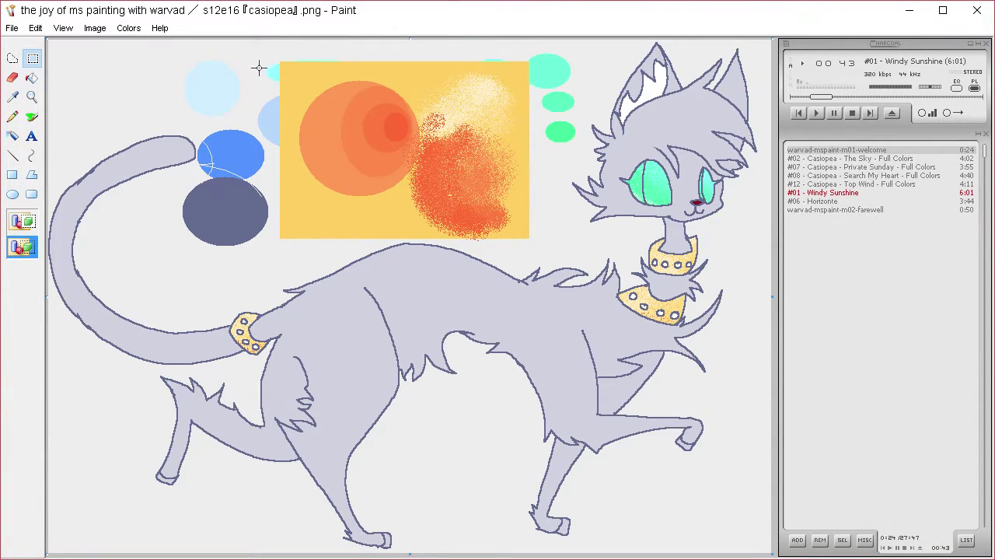
# Step: Sample the canvas's light grey as the background colour and clear the strip above the yellow patch together with the green swatches
pyautogui.moveTo(537, 242); pyautogui.dragTo(519, 226)
pyautogui.moveTo(566, 84); pyautogui.dragTo(573, 86)
pyautogui.press('Delete')
pyautogui.click(12, 97)
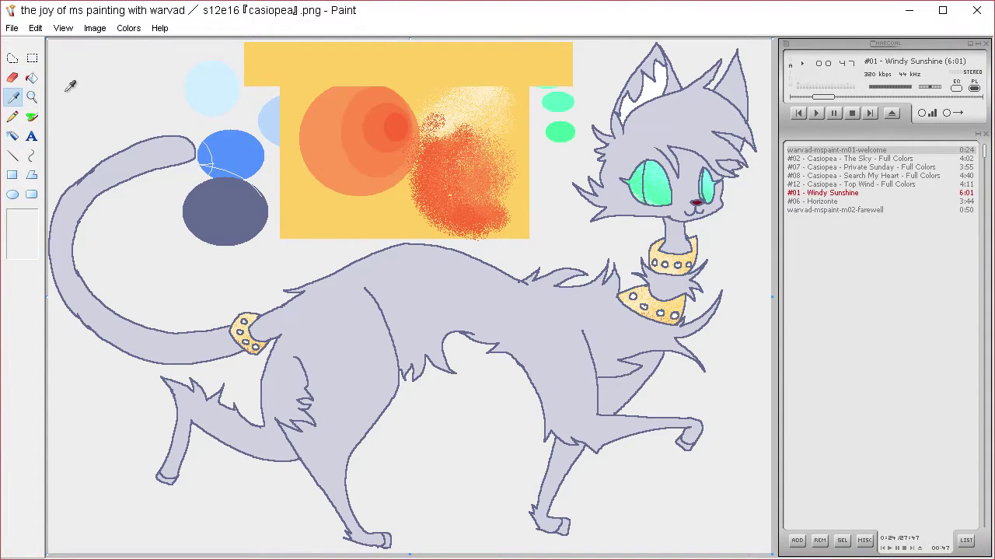
pyautogui.click(67, 78)
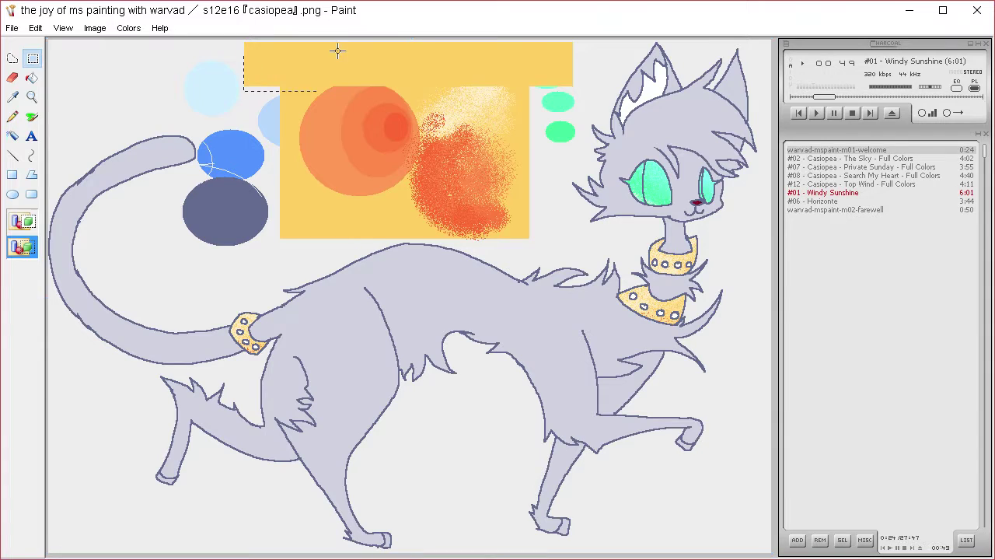
pyautogui.press('Delete')
pyautogui.press('Delete')
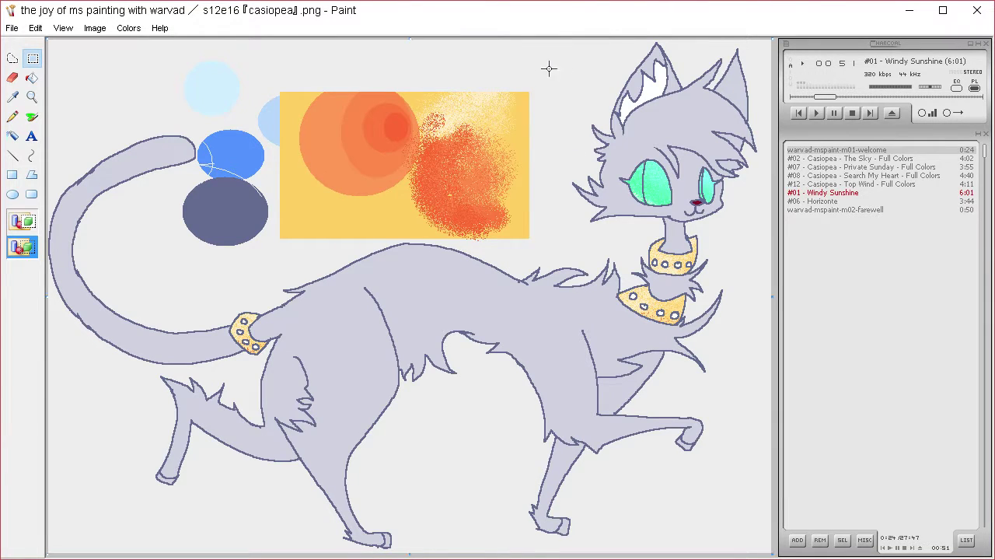
# Step: Delete the orange and yellow airbrushed patch piece by piece, leaving the blue swatches in place
pyautogui.press('Delete')
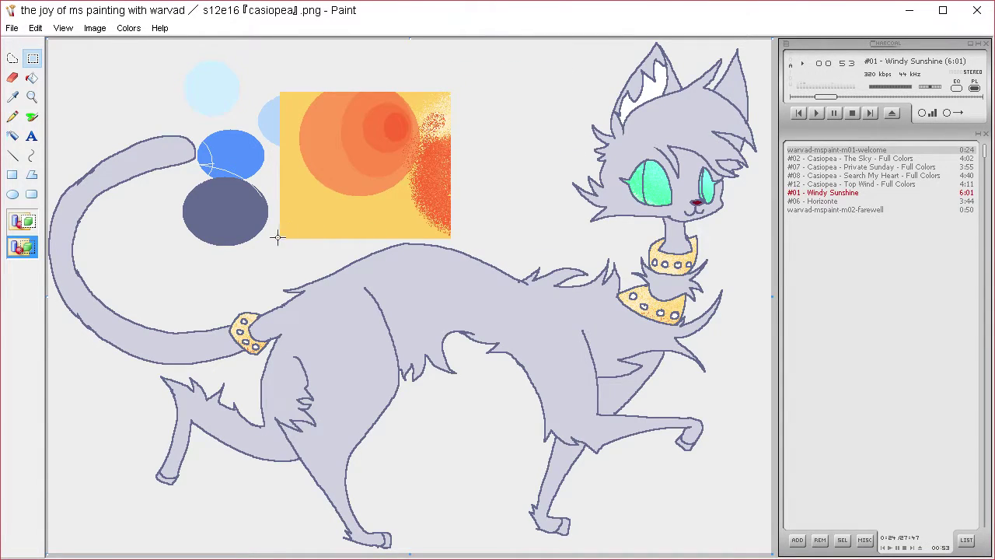
pyautogui.moveTo(491, 169); pyautogui.dragTo(489, 150)
pyautogui.press('Delete')
pyautogui.moveTo(486, 69); pyautogui.dragTo(440, 122)
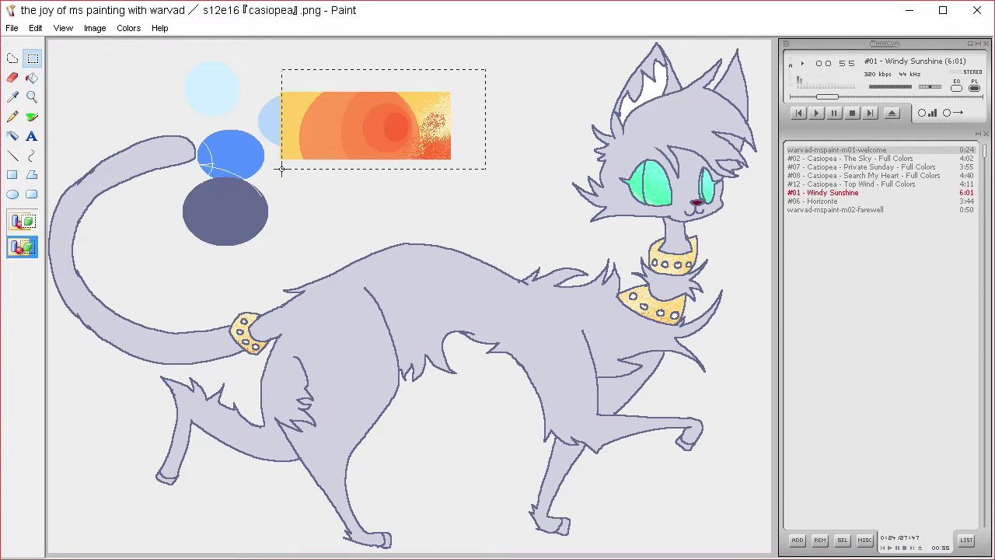
pyautogui.press('Delete')
# Step: Sample the animal's lavender fur colour and draw a large filled rectangle in it in the empty space above the back
pyautogui.click(13, 97)
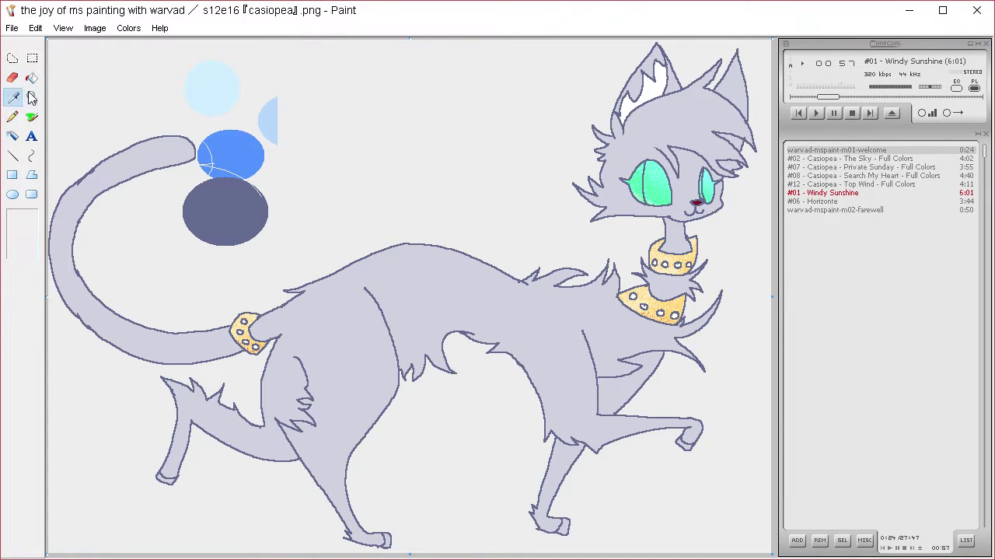
pyautogui.click(12, 137)
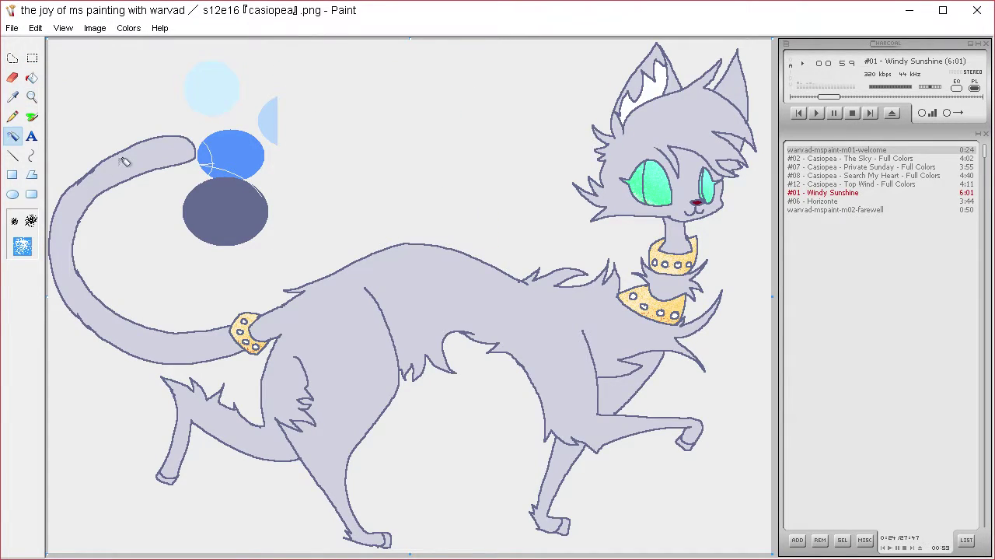
pyautogui.click(12, 174)
pyautogui.click(21, 248)
pyautogui.moveTo(309, 57); pyautogui.dragTo(562, 192)
# Step: Adjust the luminosity of the lavender slightly and airbrush the new shade over the rectangle
pyautogui.click(133, 35)
pyautogui.click(133, 45)
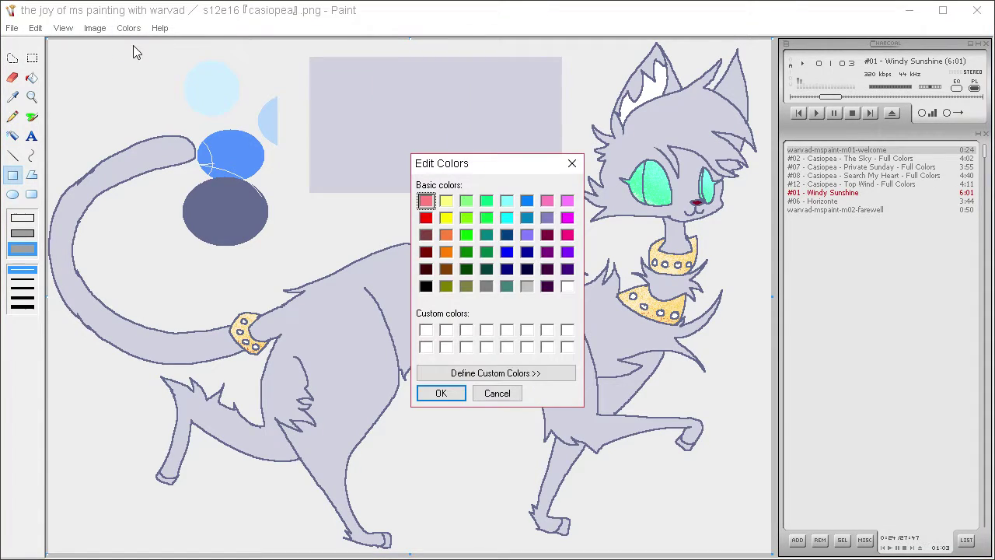
pyautogui.click(492, 372)
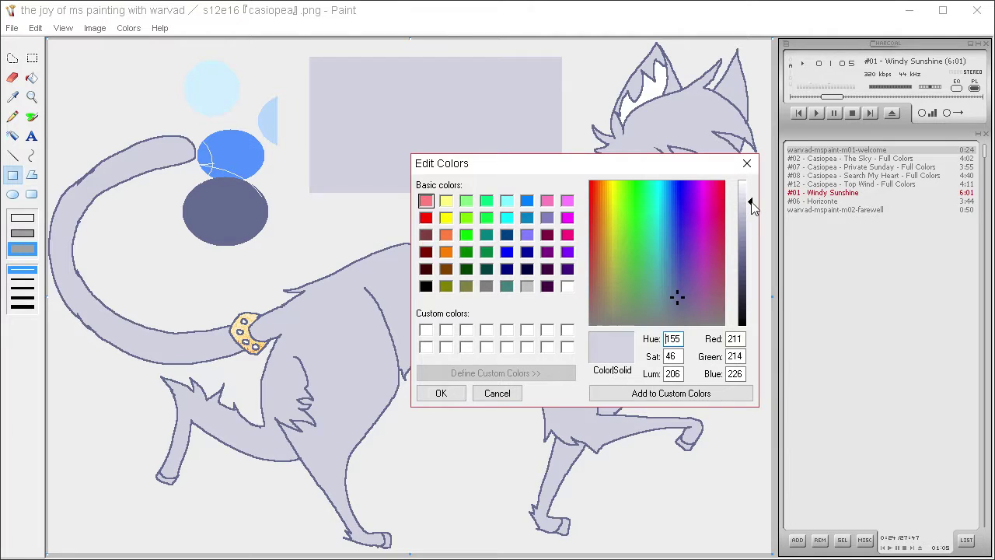
pyautogui.click(440, 393)
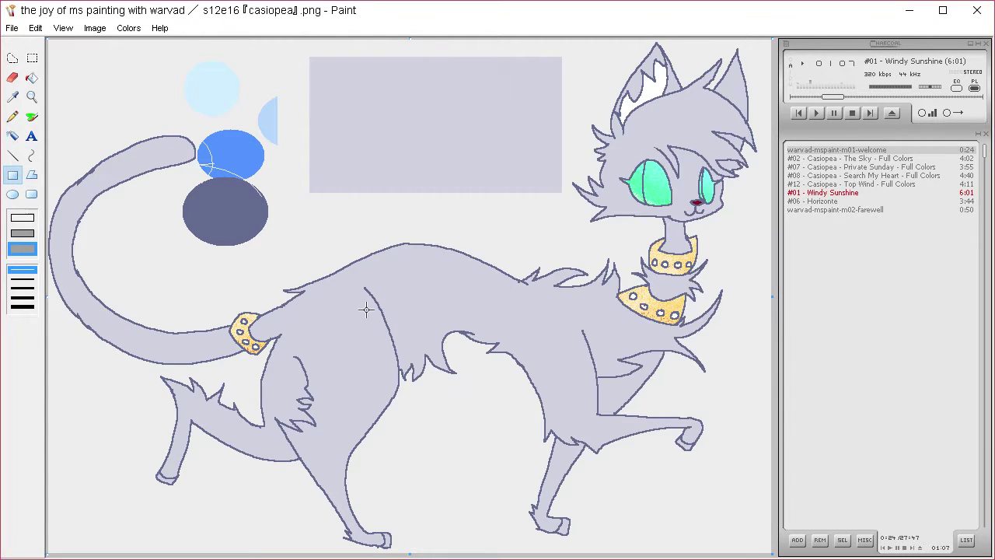
pyautogui.click(14, 136)
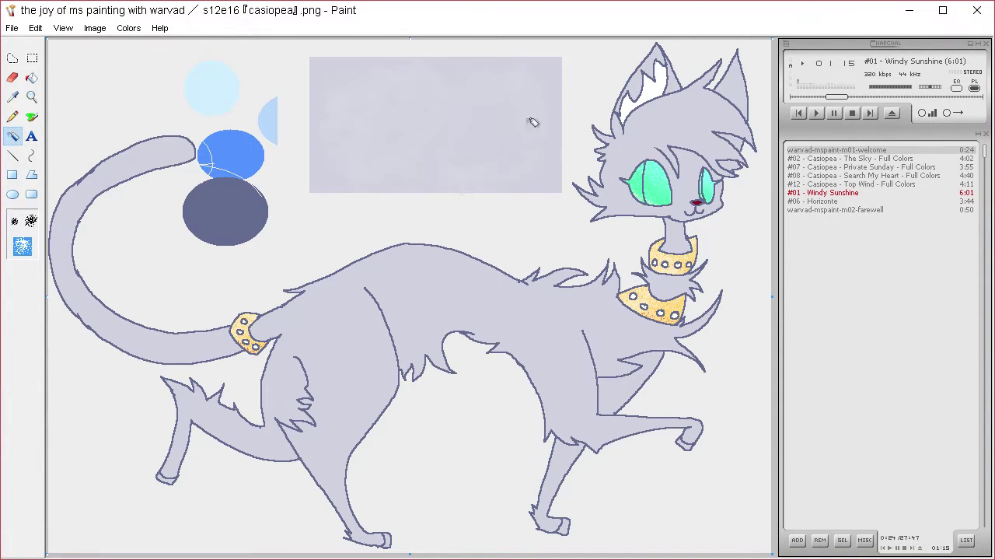
# Step: Sample the pale cyan swatch and airbrush mottled spots of it over the lavender rectangle
pyautogui.click(12, 97)
pyautogui.click(215, 84)
pyautogui.moveTo(484, 80)
pyautogui.mouseDown()
pyautogui.moveTo(509, 118)
pyautogui.moveTo(468, 139)
pyautogui.moveTo(512, 155)
pyautogui.moveTo(531, 148)
pyautogui.moveTo(415, 89)
pyautogui.mouseUp()
pyautogui.moveTo(343, 81)
pyautogui.mouseDown()
pyautogui.moveTo(370, 121)
pyautogui.moveTo(502, 135)
pyautogui.moveTo(398, 136)
pyautogui.mouseUp()
# Step: Try airbrushing the bright blue swatch colour along the rectangle's lower and side edges, and undo it
pyautogui.click(12, 96)
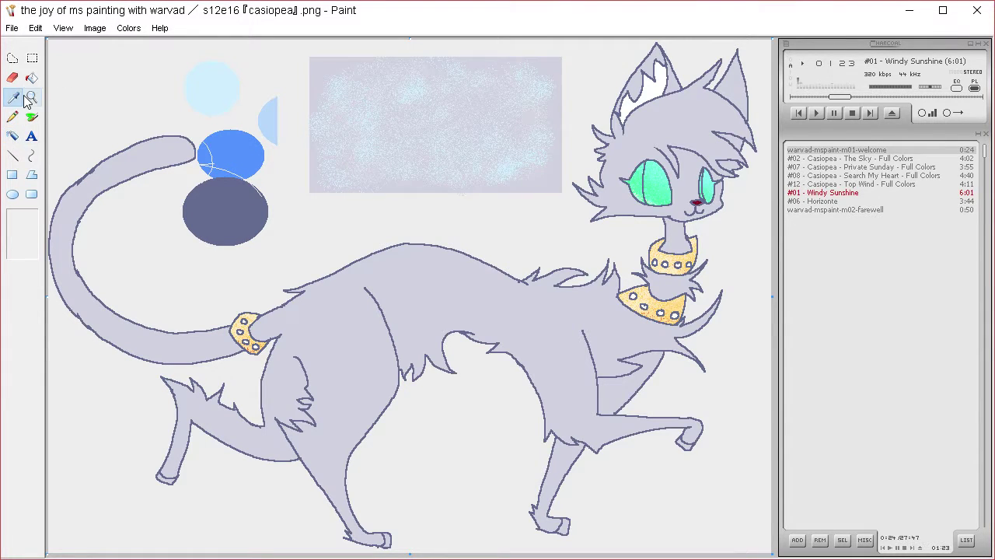
pyautogui.click(251, 153)
pyautogui.moveTo(533, 111)
pyautogui.mouseDown()
pyautogui.moveTo(368, 160)
pyautogui.moveTo(528, 144)
pyautogui.mouseUp()
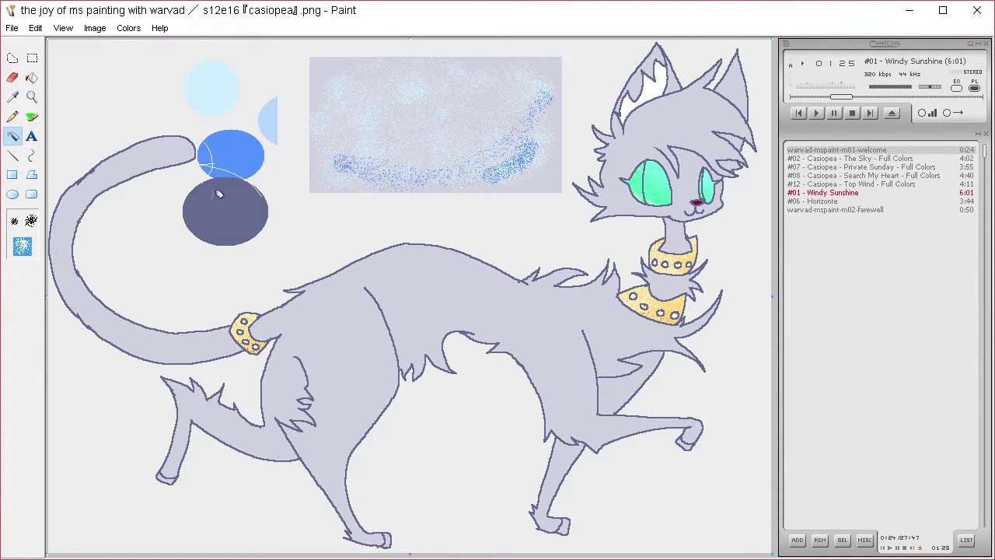
pyautogui.hotkey('ctrl', 'z')
# Step: Sample the light blue swatch and airbrush it over the mottled lavender rectangle
pyautogui.click(12, 96)
pyautogui.click(268, 115)
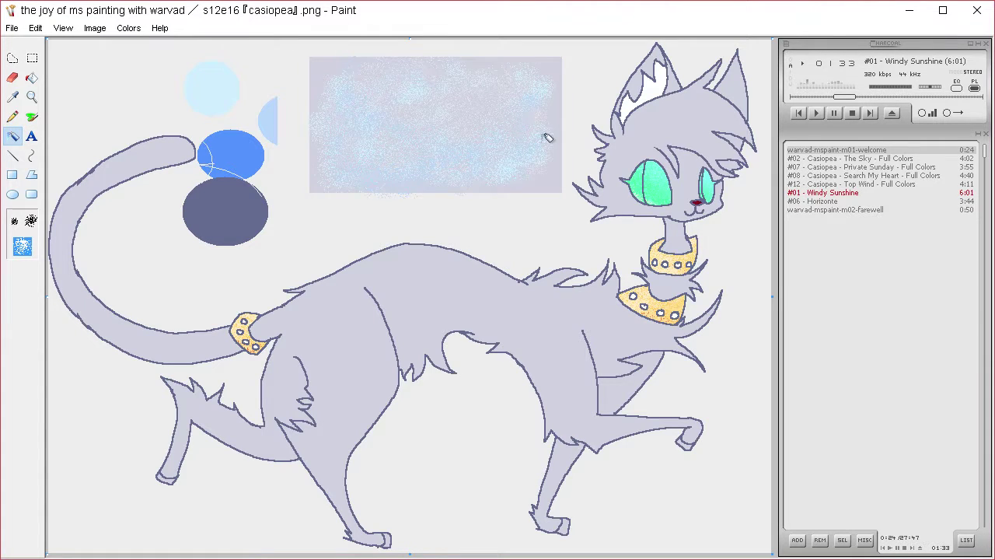
pyautogui.click(12, 57)
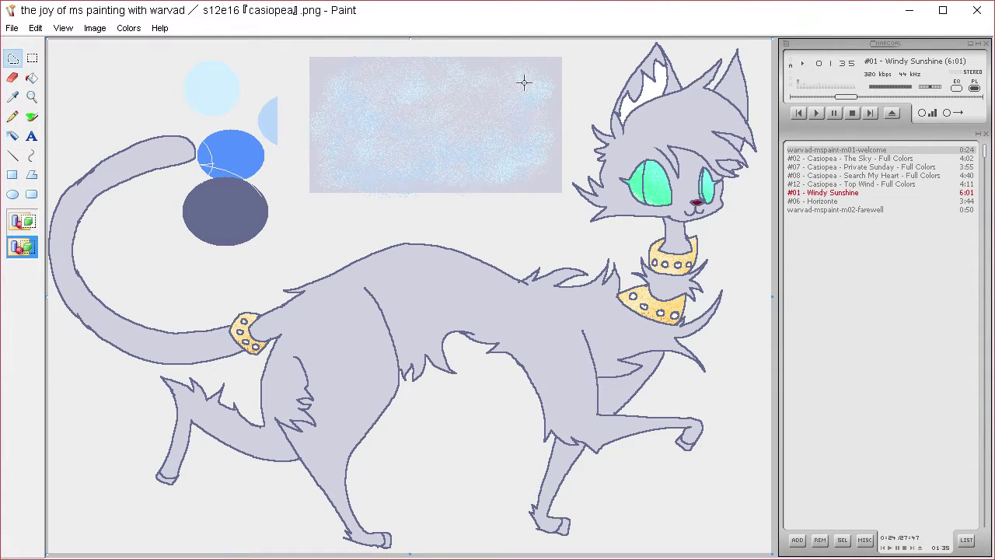
pyautogui.moveTo(538, 69)
pyautogui.mouseDown()
pyautogui.moveTo(460, 62)
pyautogui.moveTo(351, 155)
pyautogui.moveTo(533, 147)
pyautogui.moveTo(538, 82)
pyautogui.mouseUp()
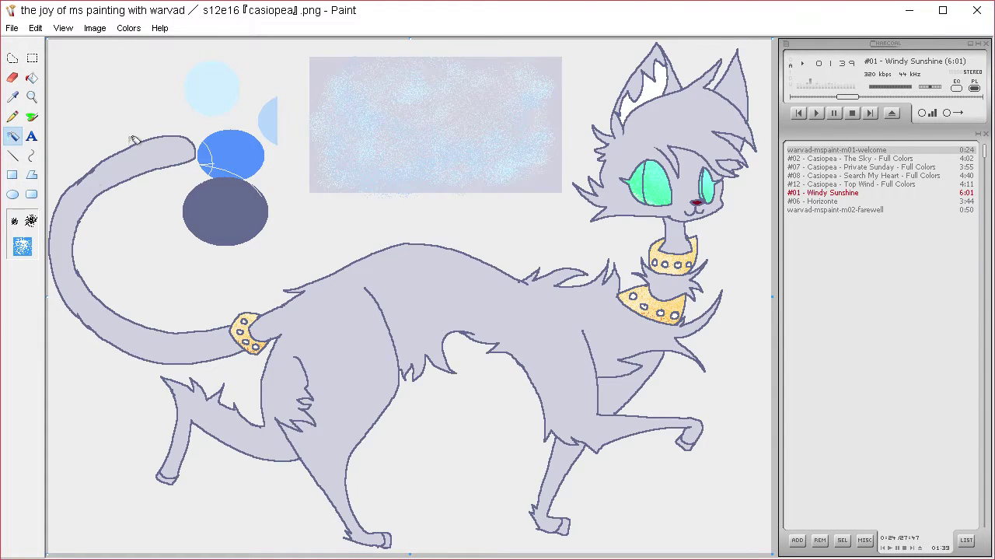
# Step: Smear a freehand piece of the mottled patch over the animal and overlay the drawing so only the lavender fur takes the texture
pyautogui.hotkey('ctrl', 'a')
pyautogui.click(13, 58)
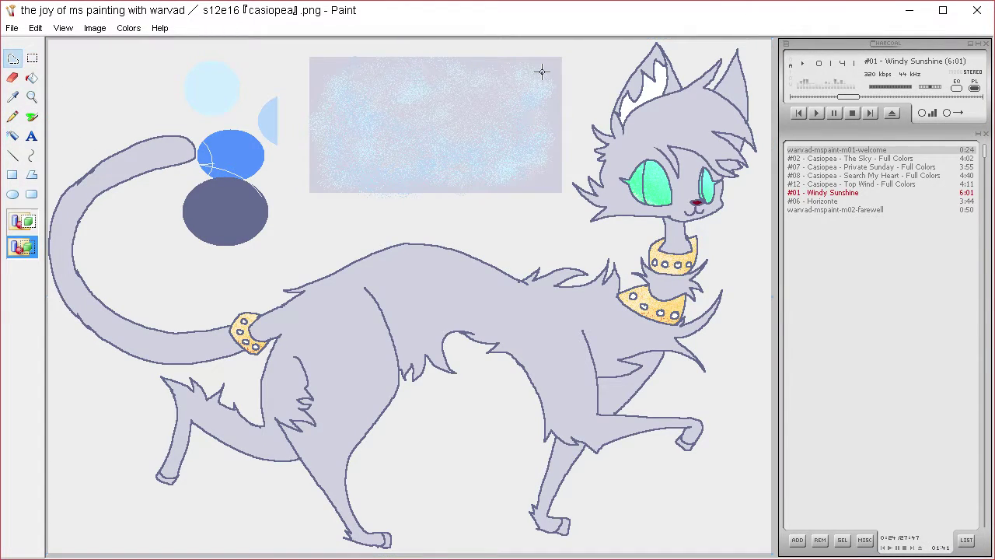
pyautogui.moveTo(542, 72)
pyautogui.mouseDown()
pyautogui.moveTo(337, 85)
pyautogui.moveTo(435, 178)
pyautogui.moveTo(542, 77)
pyautogui.mouseUp()
pyautogui.moveTo(477, 126)
pyautogui.mouseDown()
pyautogui.moveTo(728, 93)
pyautogui.moveTo(712, 97)
pyautogui.moveTo(711, 218)
pyautogui.moveTo(736, 155)
pyautogui.moveTo(671, 474)
pyautogui.moveTo(706, 398)
pyautogui.moveTo(729, 377)
pyautogui.moveTo(644, 438)
pyautogui.moveTo(635, 466)
pyautogui.moveTo(572, 513)
pyautogui.moveTo(567, 337)
pyautogui.moveTo(447, 282)
pyautogui.moveTo(410, 373)
pyautogui.moveTo(433, 523)
pyautogui.moveTo(356, 524)
pyautogui.moveTo(195, 437)
pyautogui.moveTo(173, 179)
pyautogui.moveTo(88, 249)
pyautogui.moveTo(101, 280)
pyautogui.mouseUp()
pyautogui.hotkey('ctrl', 'v')
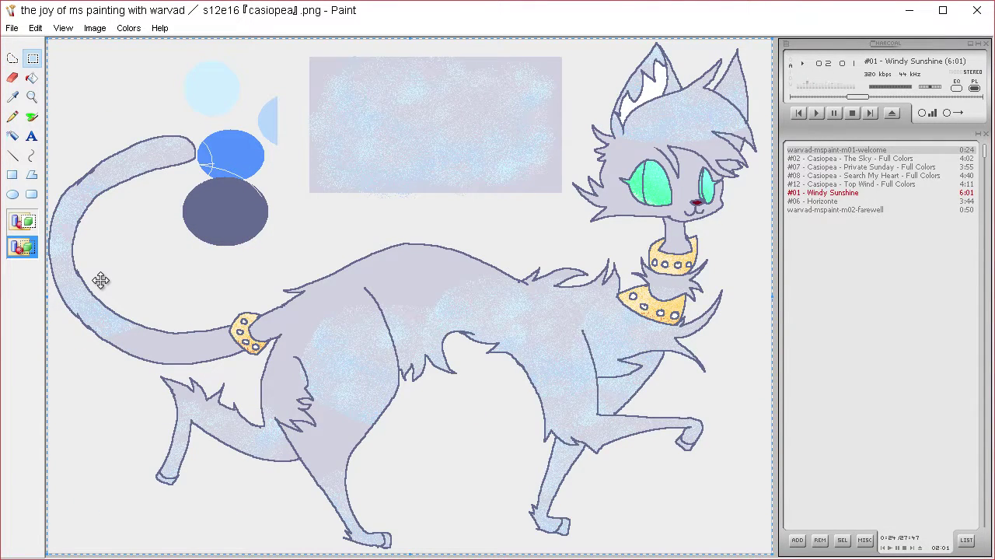
# Step: Smear another freehand piece of the mottled patch over the fur and overlay the drawing again to fill the remaining plain areas
pyautogui.click(13, 59)
pyautogui.moveTo(504, 72)
pyautogui.mouseDown()
pyautogui.moveTo(464, 66)
pyautogui.moveTo(541, 112)
pyautogui.moveTo(536, 124)
pyautogui.mouseUp()
pyautogui.moveTo(436, 125)
pyautogui.mouseDown()
pyautogui.moveTo(438, 288)
pyautogui.moveTo(329, 337)
pyautogui.moveTo(248, 334)
pyautogui.moveTo(360, 413)
pyautogui.moveTo(344, 413)
pyautogui.moveTo(373, 467)
pyautogui.moveTo(591, 443)
pyautogui.moveTo(669, 318)
pyautogui.moveTo(668, 249)
pyautogui.moveTo(688, 247)
pyautogui.mouseUp()
pyautogui.hotkey('ctrl', 'z')
pyautogui.hotkey('ctrl', 'a')
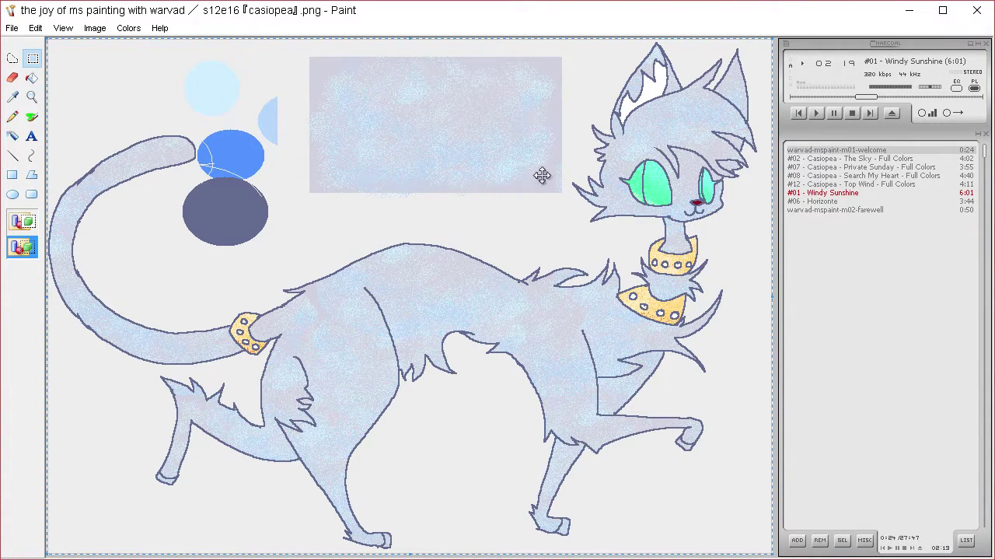
# Step: Smear the patch texture across the tail, head and leg areas, overlay the drawing, and compare the image with and without the overlay
pyautogui.click(30, 59)
pyautogui.moveTo(482, 72)
pyautogui.mouseDown()
pyautogui.moveTo(409, 78)
pyautogui.moveTo(464, 84)
pyautogui.moveTo(451, 348)
pyautogui.moveTo(403, 527)
pyautogui.moveTo(412, 527)
pyautogui.moveTo(155, 474)
pyautogui.moveTo(437, 530)
pyautogui.moveTo(720, 448)
pyautogui.moveTo(754, 329)
pyautogui.moveTo(726, 469)
pyautogui.moveTo(645, 435)
pyautogui.moveTo(244, 120)
pyautogui.moveTo(129, 213)
pyautogui.moveTo(384, 182)
pyautogui.moveTo(551, 147)
pyautogui.moveTo(724, 77)
pyautogui.moveTo(793, 153)
pyautogui.mouseUp()
pyautogui.hotkey('ctrl', 'z')
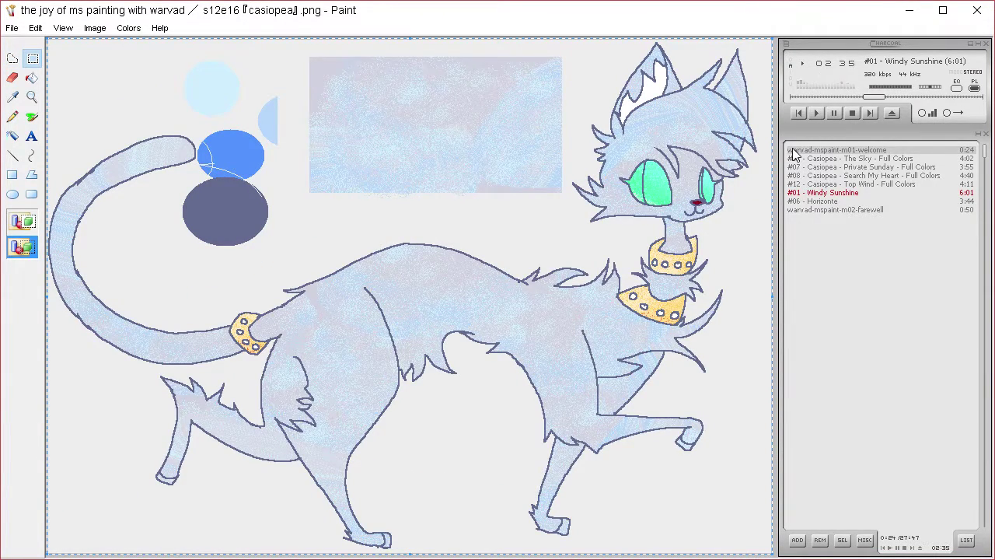
pyautogui.hotkey('ctrl', 'y')
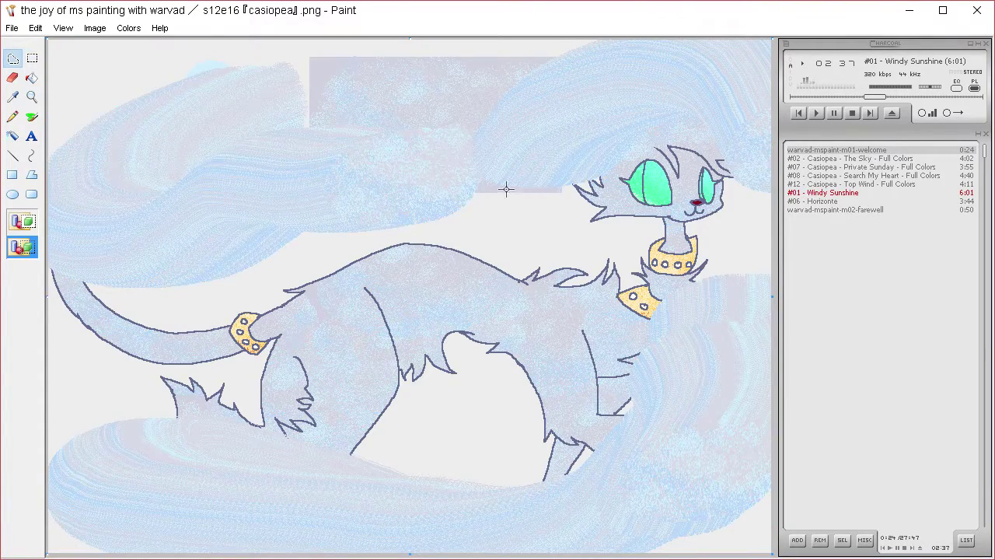
pyautogui.hotkey('ctrl', 'z')
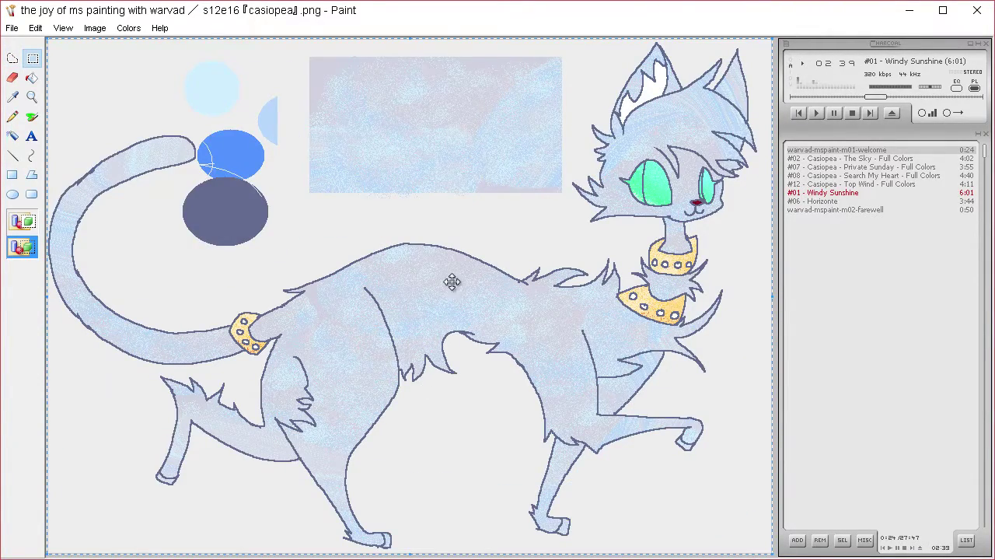
pyautogui.hotkey('ctrl', 'y')
# Step: Smear a freehand piece of the texture across the body and face, and check the fur with the drawing overlaid
pyautogui.moveTo(455, 62)
pyautogui.mouseDown()
pyautogui.moveTo(419, 67)
pyautogui.moveTo(422, 189)
pyautogui.mouseUp()
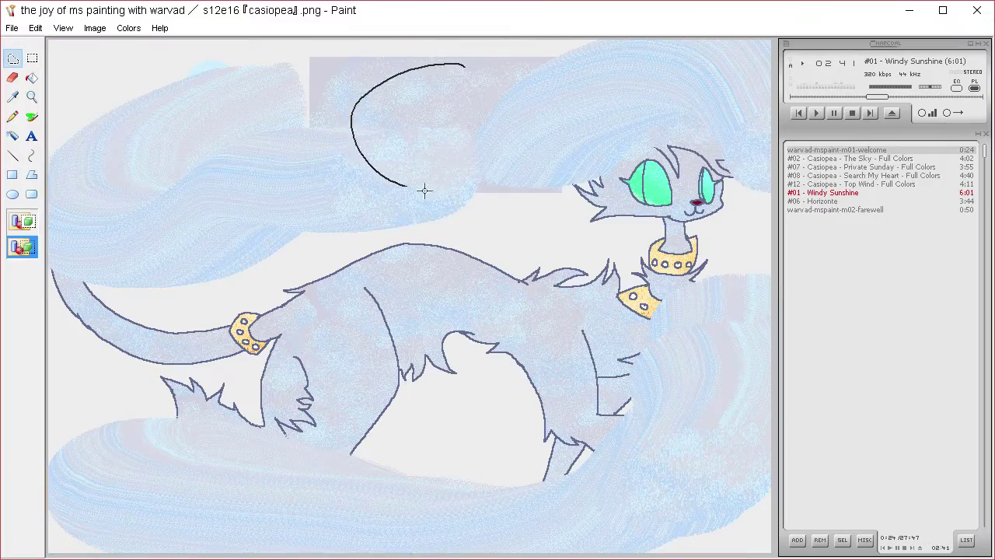
pyautogui.moveTo(466, 148)
pyautogui.mouseDown()
pyautogui.moveTo(492, 188)
pyautogui.moveTo(470, 160)
pyautogui.moveTo(387, 238)
pyautogui.moveTo(351, 356)
pyautogui.moveTo(446, 325)
pyautogui.moveTo(649, 341)
pyautogui.moveTo(650, 234)
pyautogui.moveTo(628, 260)
pyautogui.mouseUp()
pyautogui.hotkey('ctrl', 'z')
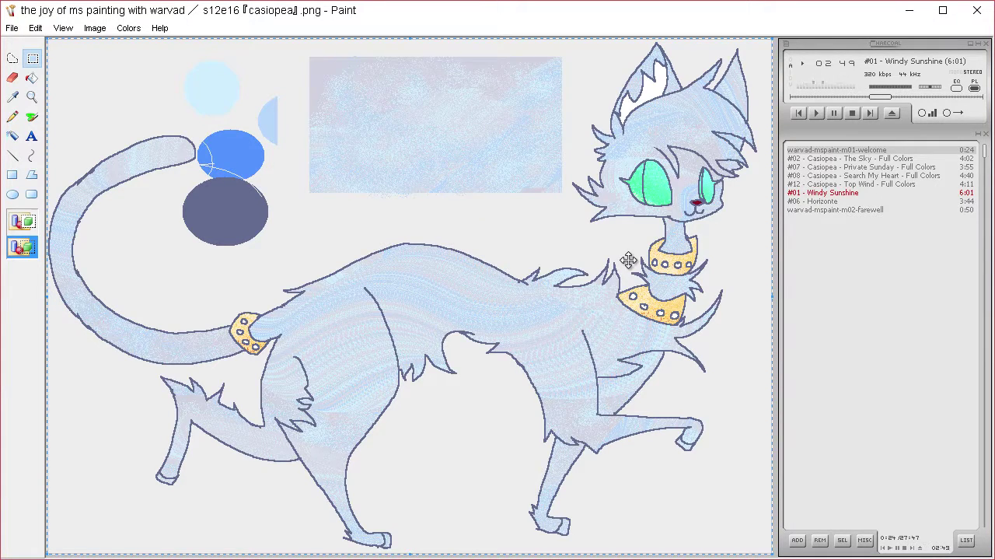
pyautogui.hotkey('ctrl', 'y')
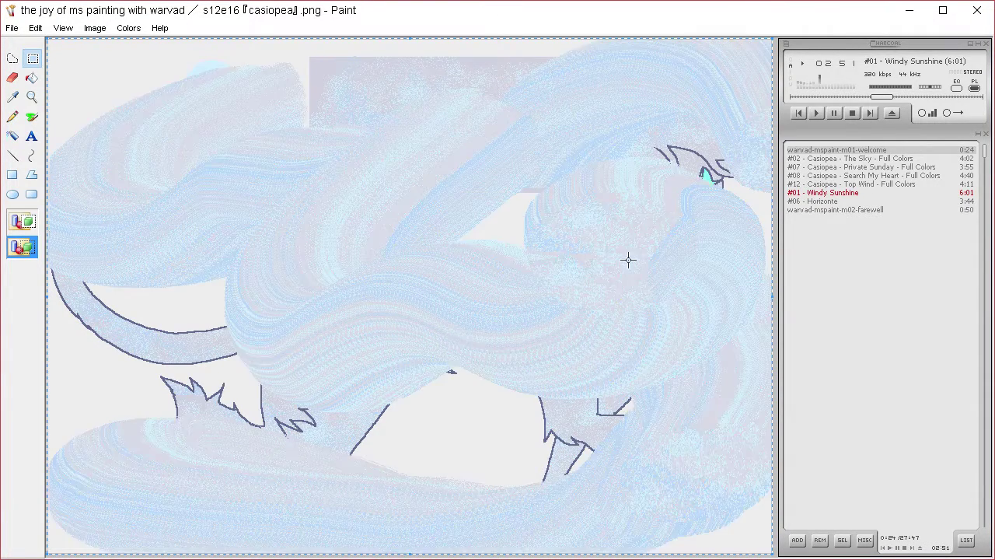
# Step: Step back to the earlier mottled version of the drawing and overlay it on the smeared texture for softer fur
pyautogui.hotkey('ctrl', 'z')
pyautogui.hotkey('ctrl', 'z')
pyautogui.hotkey('ctrl', 'z')
pyautogui.hotkey('ctrl', 'z')
pyautogui.hotkey('ctrl', 'z')
pyautogui.hotkey('ctrl', 'z')
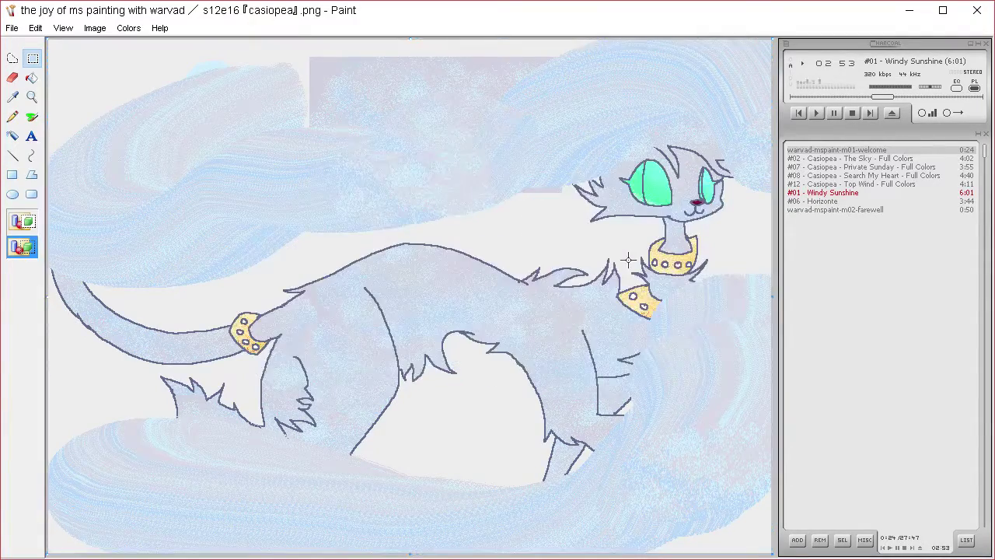
pyautogui.hotkey('ctrl', 'z')
pyautogui.hotkey('ctrl', 'z')
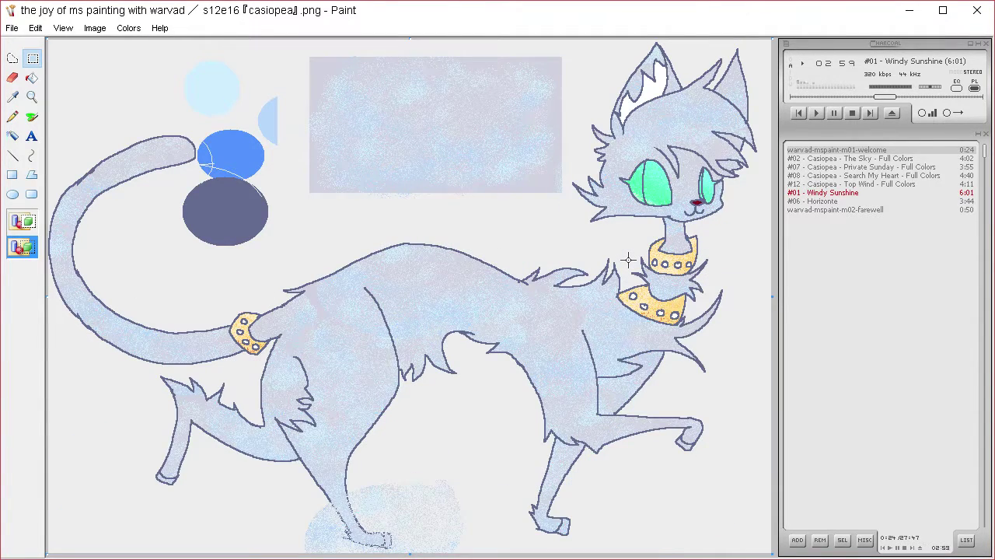
pyautogui.hotkey('ctrl', 'a')
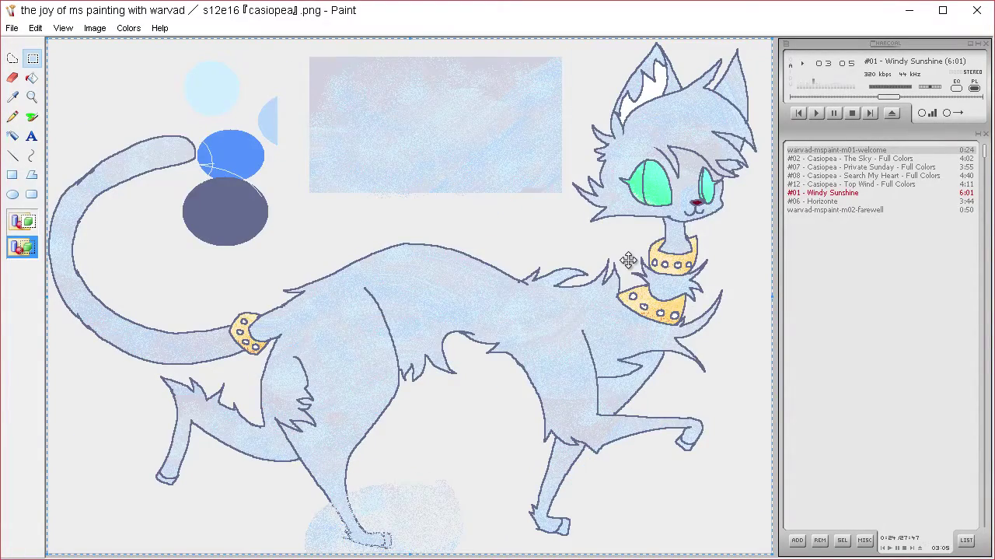
# Step: Sample a different transparent colour and overlay the whole drawing on the smeared texture again
pyautogui.click(14, 97)
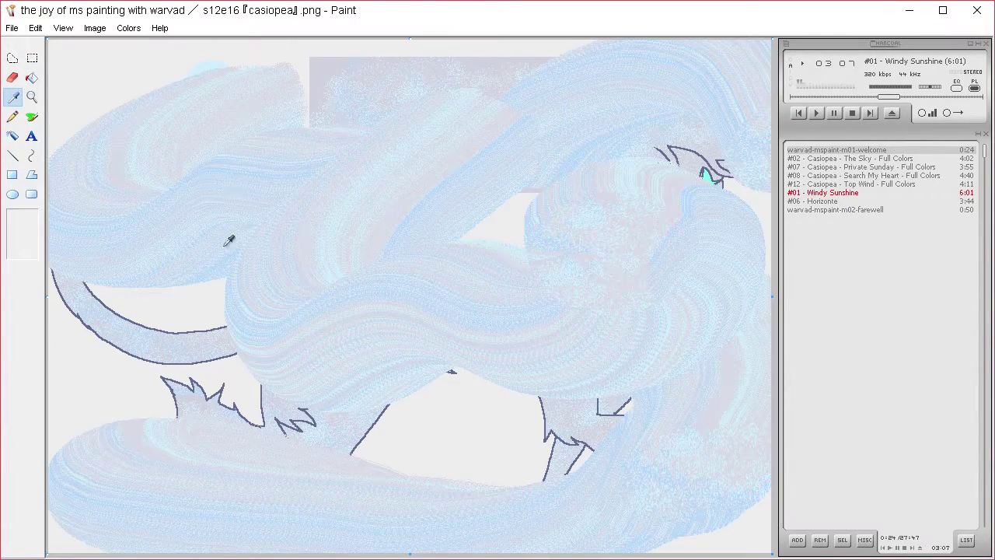
pyautogui.hotkey('ctrl', 'a')
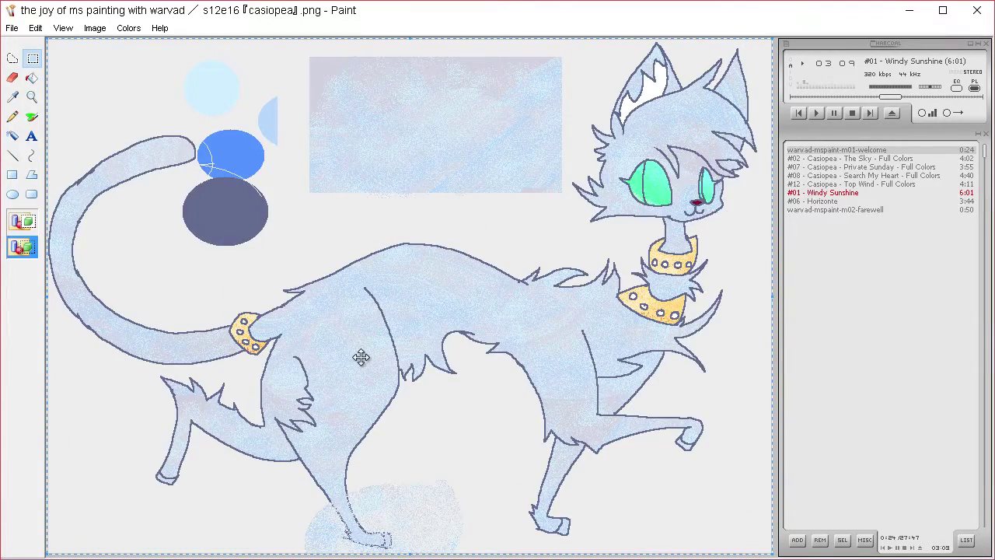
pyautogui.moveTo(360, 357); pyautogui.dragTo(278, 266)
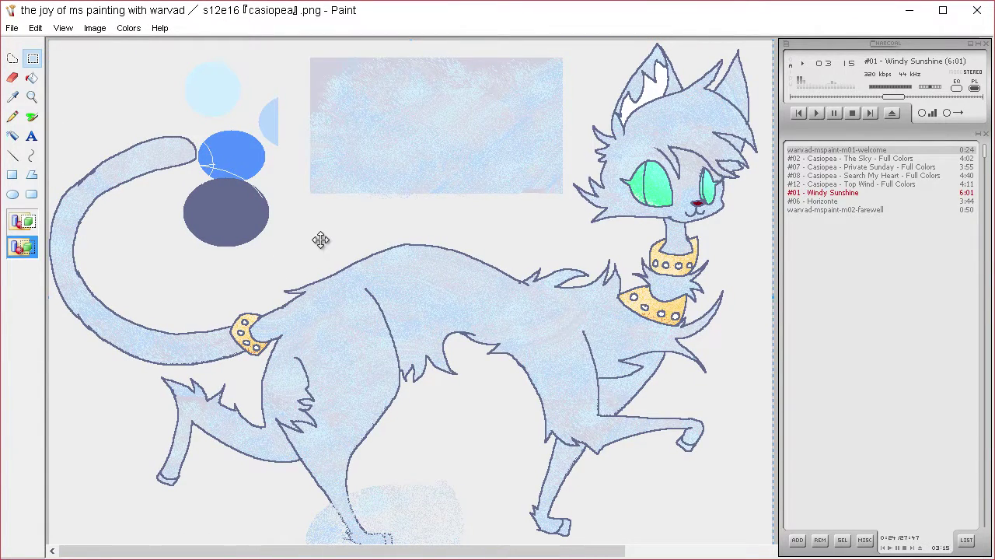
# Step: Set the canvas size to 930 by 660 pixels
pyautogui.hotkey('ctrl', 'e')
pyautogui.write('958')
pyautogui.press('Tab')
pyautogui.write('660')
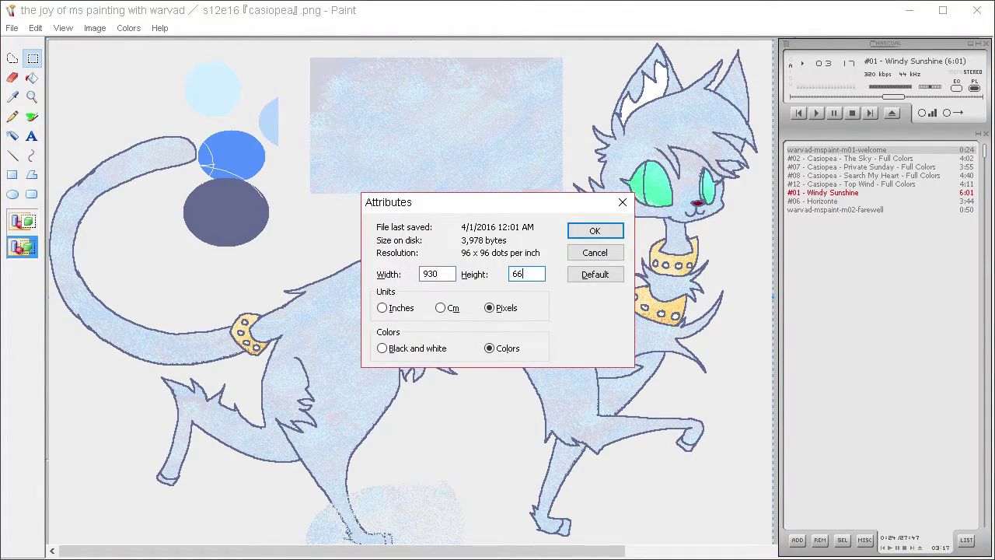
pyautogui.press('Return')
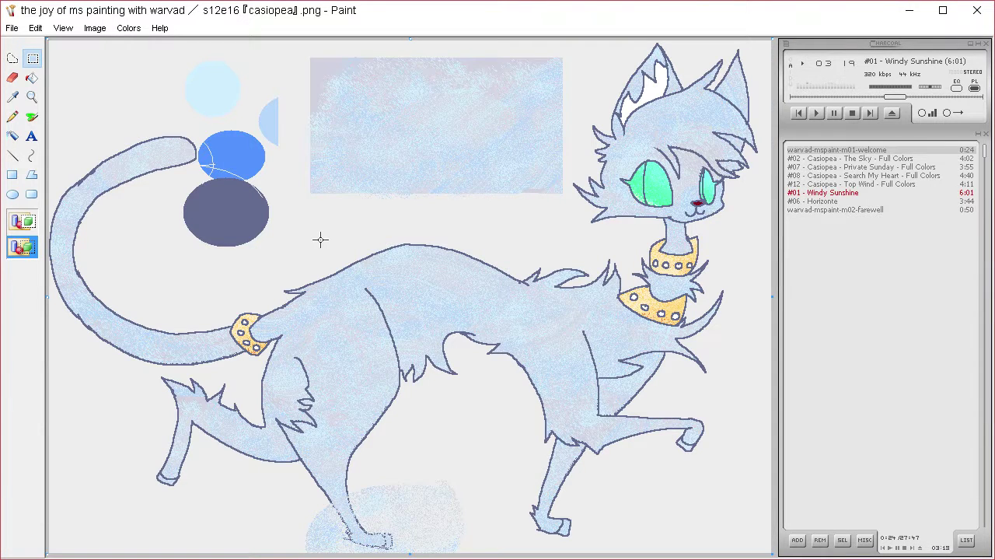
# Step: Try clearing the stray blue texture around the hind paw by deleting a freehand selection
pyautogui.click(12, 58)
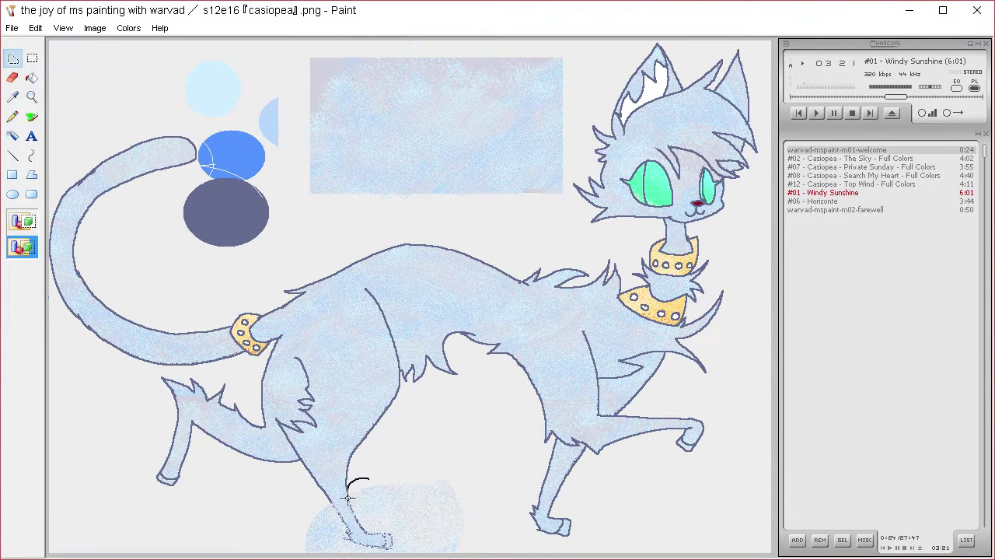
pyautogui.moveTo(359, 519)
pyautogui.mouseDown()
pyautogui.moveTo(404, 527)
pyautogui.moveTo(386, 547)
pyautogui.mouseUp()
pyautogui.moveTo(335, 509)
pyautogui.mouseDown()
pyautogui.moveTo(315, 551)
pyautogui.moveTo(489, 470)
pyautogui.moveTo(365, 460)
pyautogui.mouseUp()
pyautogui.press('Delete')
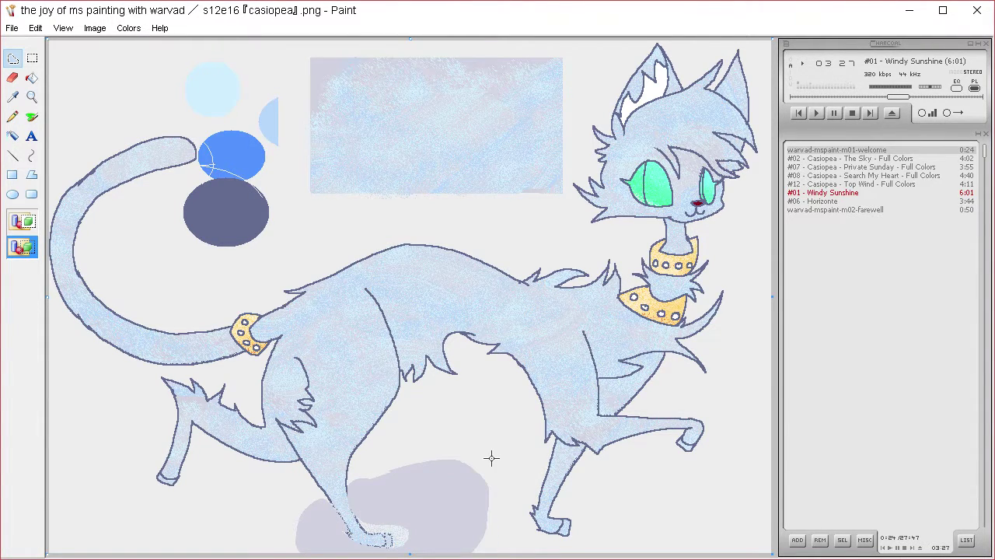
# Step: Fill the lavender patch around the hind paw with the background grey
pyautogui.click(12, 96)
pyautogui.click(13, 136)
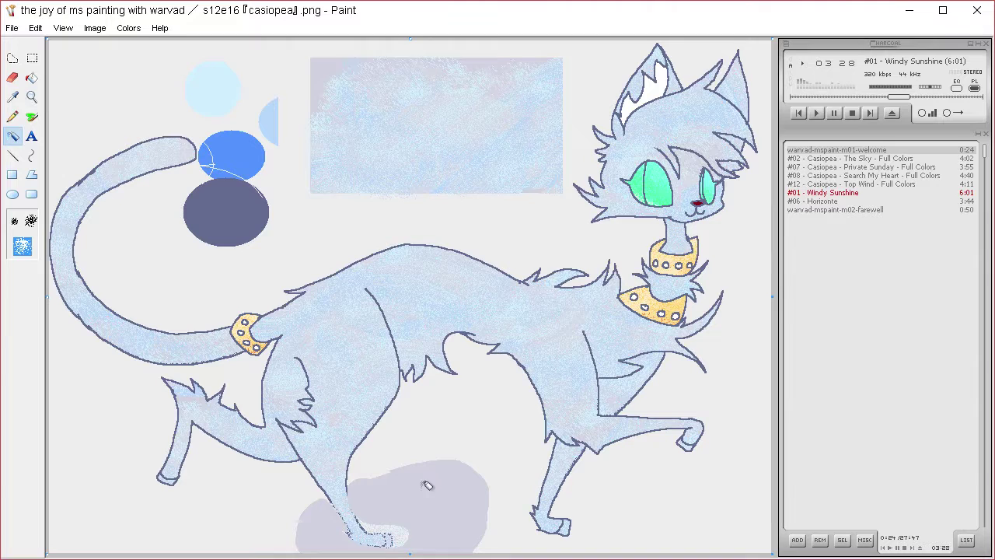
pyautogui.click(32, 78)
pyautogui.click(448, 497)
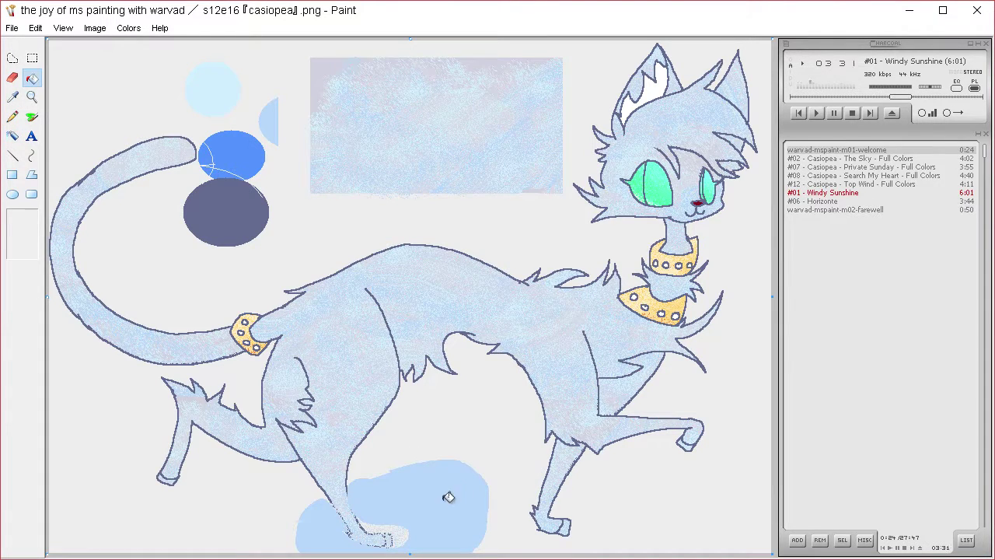
pyautogui.rightClick(420, 479)
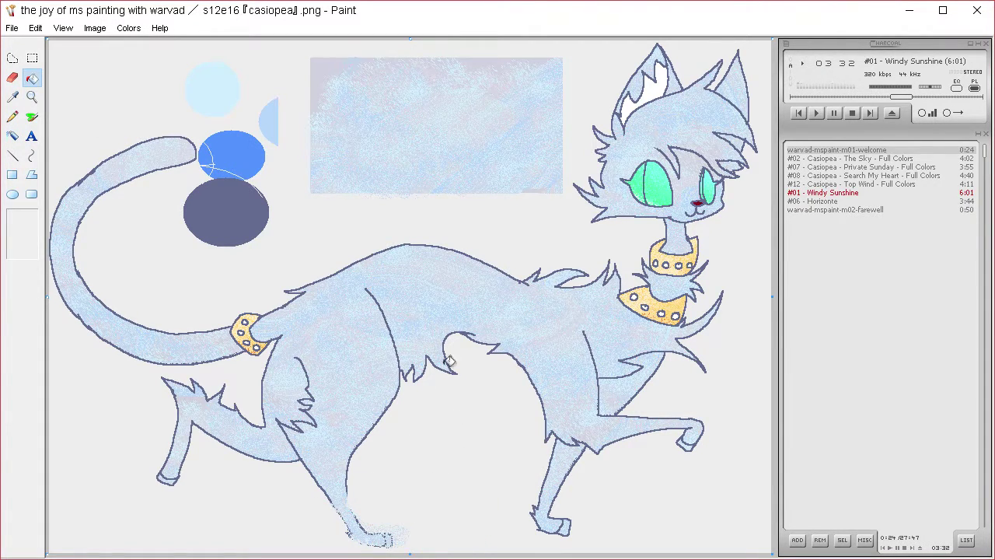
# Step: Retrace the broken outline of the lower hind leg and paw with the Brush, undoing the last unwanted stroke
pyautogui.click(12, 78)
pyautogui.click(32, 118)
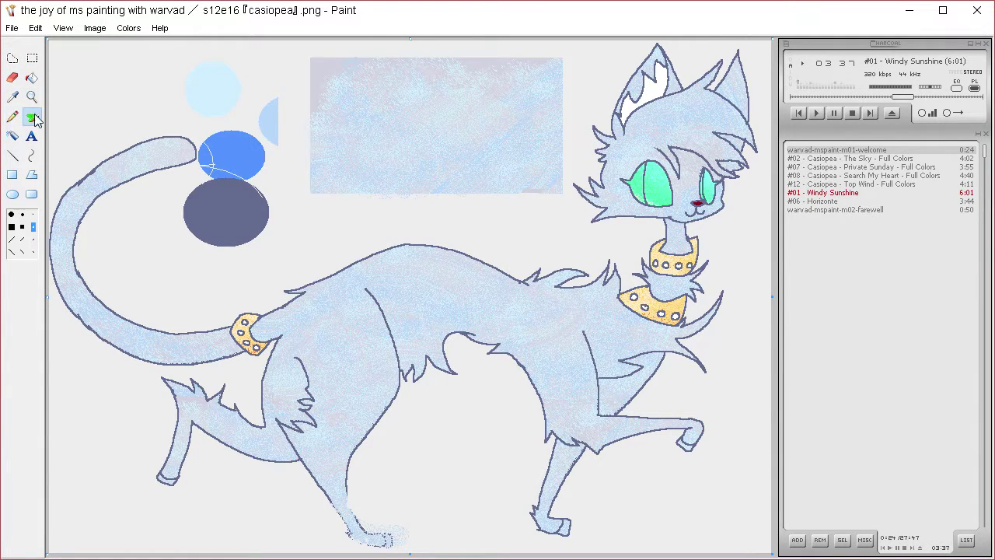
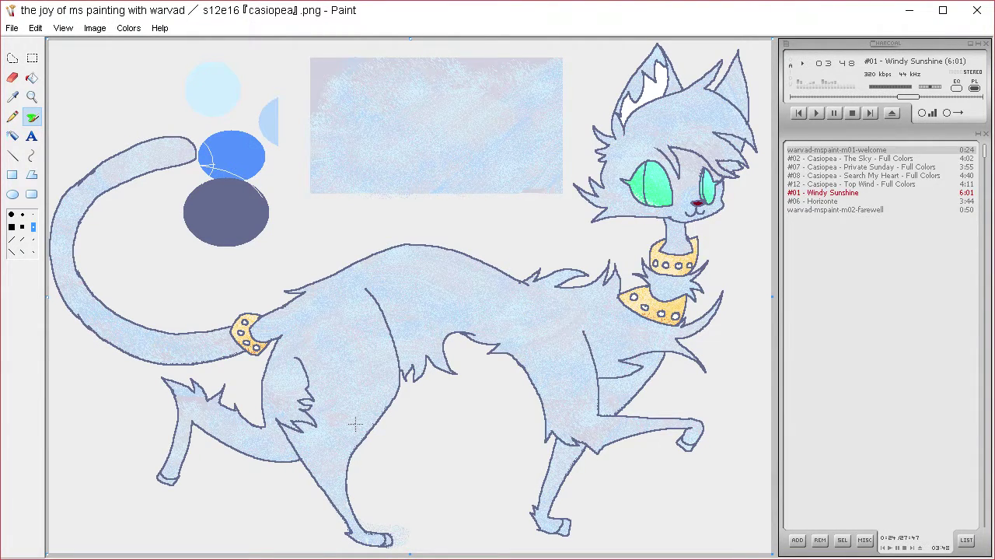
pyautogui.moveTo(336, 504); pyautogui.dragTo(389, 540)
pyautogui.hotkey('ctrl', 'z')
# Step: Clear the stray blue texture beside the hind paw with a freehand selection that follows the paw outline
pyautogui.click(17, 59)
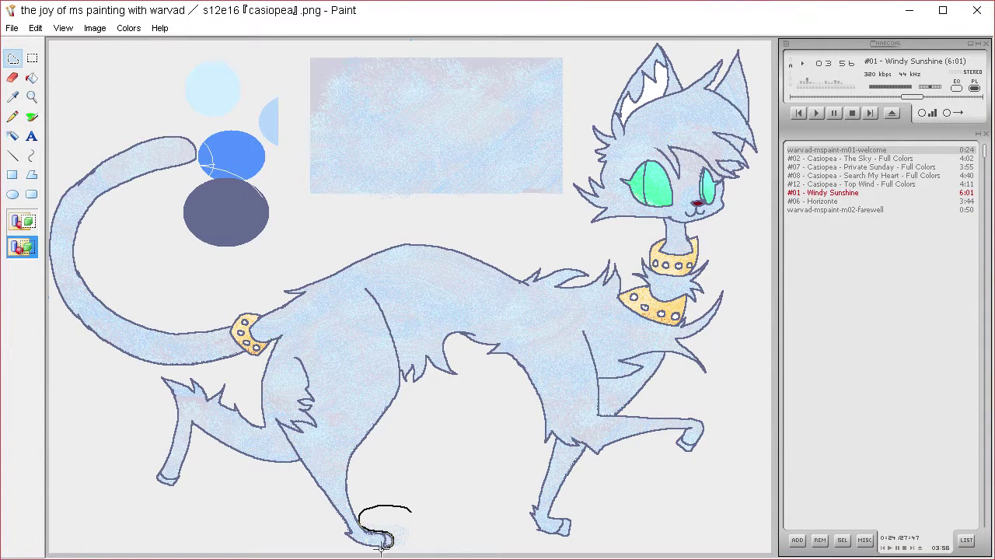
pyautogui.moveTo(383, 547); pyautogui.dragTo(435, 548)
pyautogui.click(441, 502)
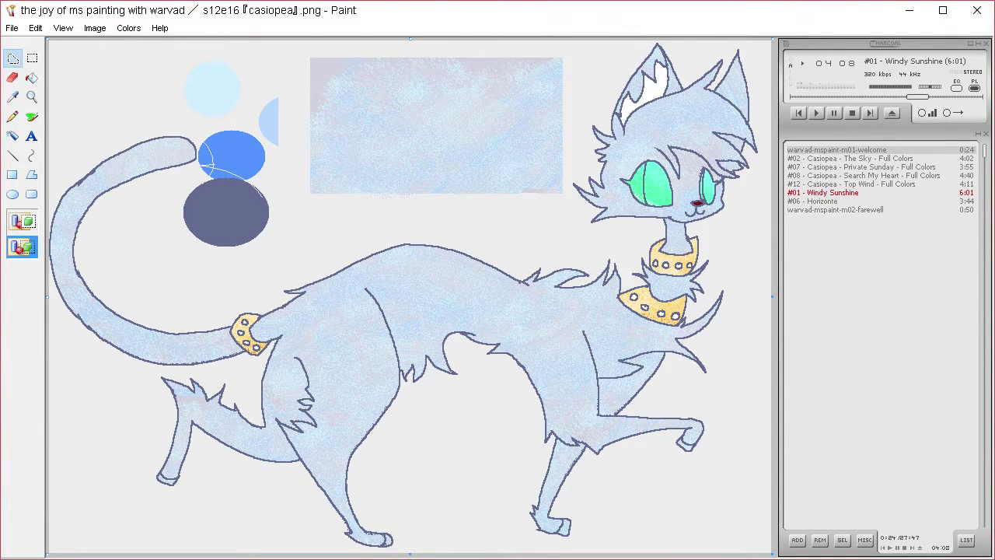
# Step: Close the current drawing window, bring up the drawing in another Paint window, and enlarge it to show the whole canvas
pyautogui.click(977, 10)
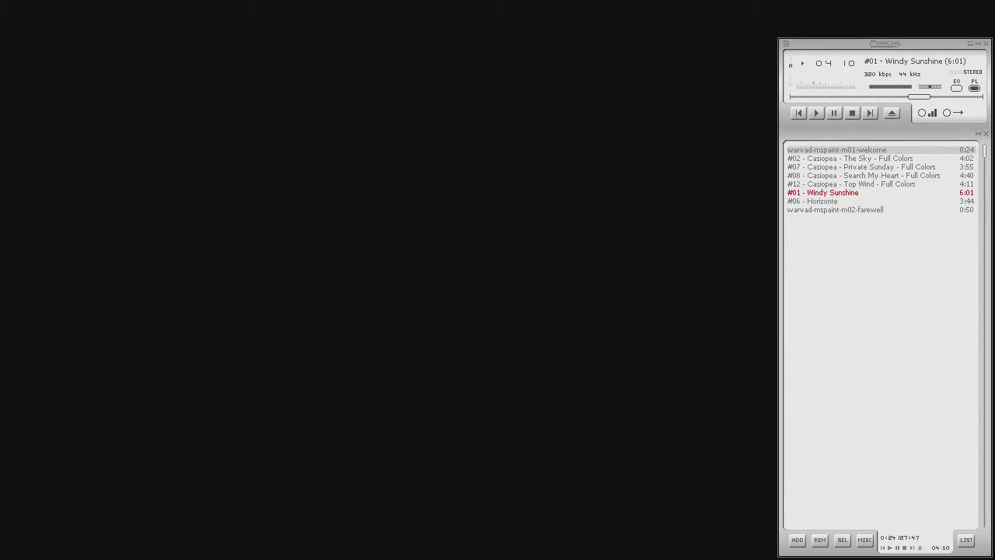
pyautogui.hotkey('alt', 'Tab')
pyautogui.moveTo(545, 112); pyautogui.dragTo(536, 16)
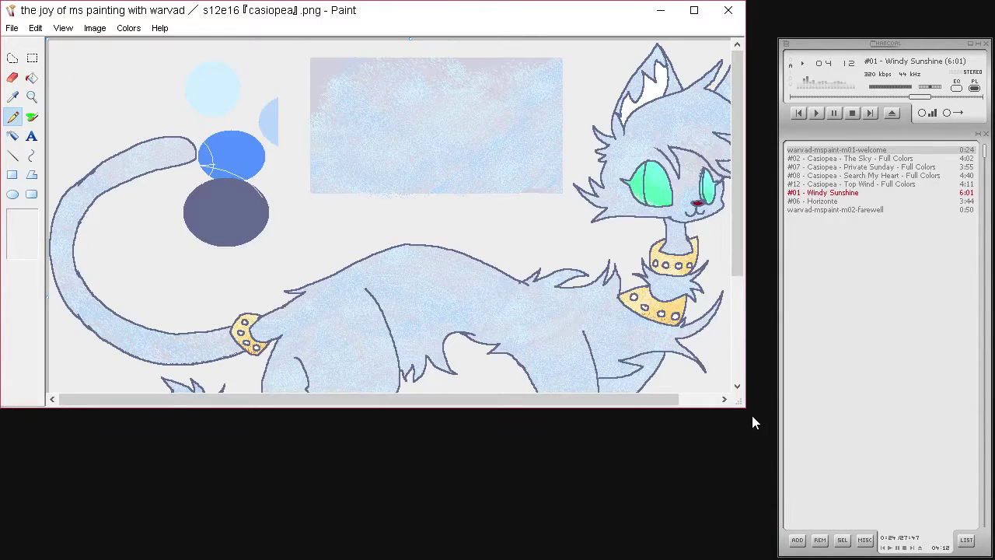
pyautogui.moveTo(745, 406); pyautogui.dragTo(988, 549)
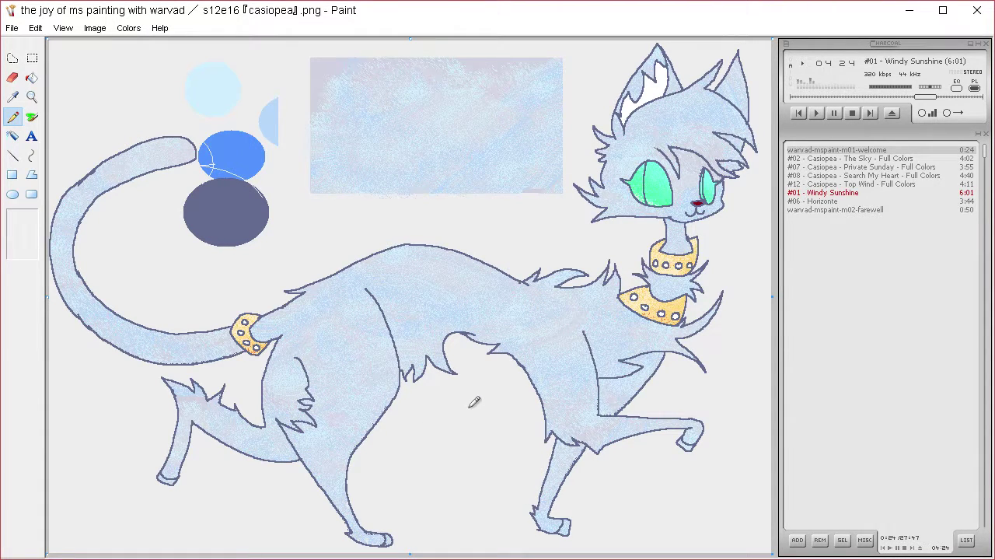
# Step: Sample the lavender near the upper edge of the texture swatch and copy the whole drawing
pyautogui.click(19, 95)
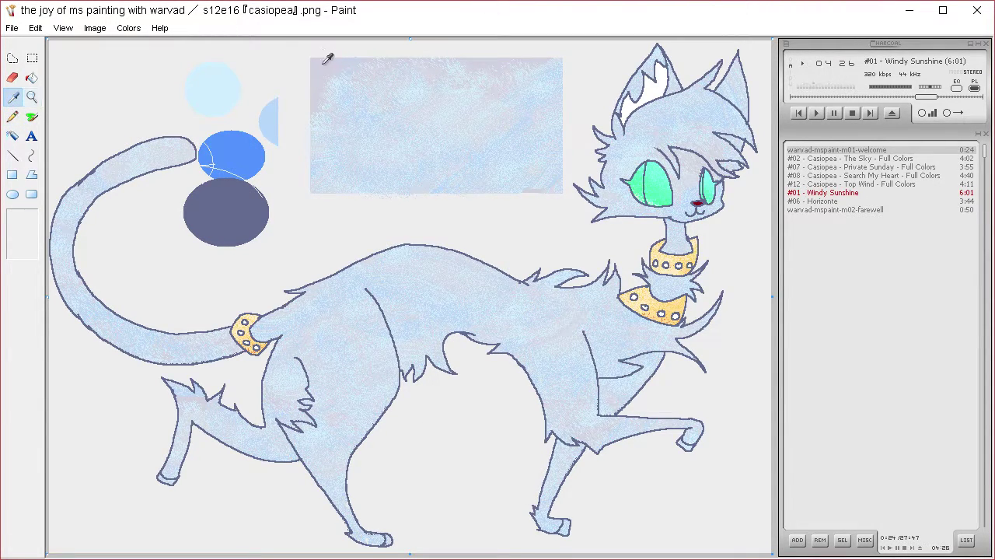
pyautogui.click(325, 64)
pyautogui.click(18, 59)
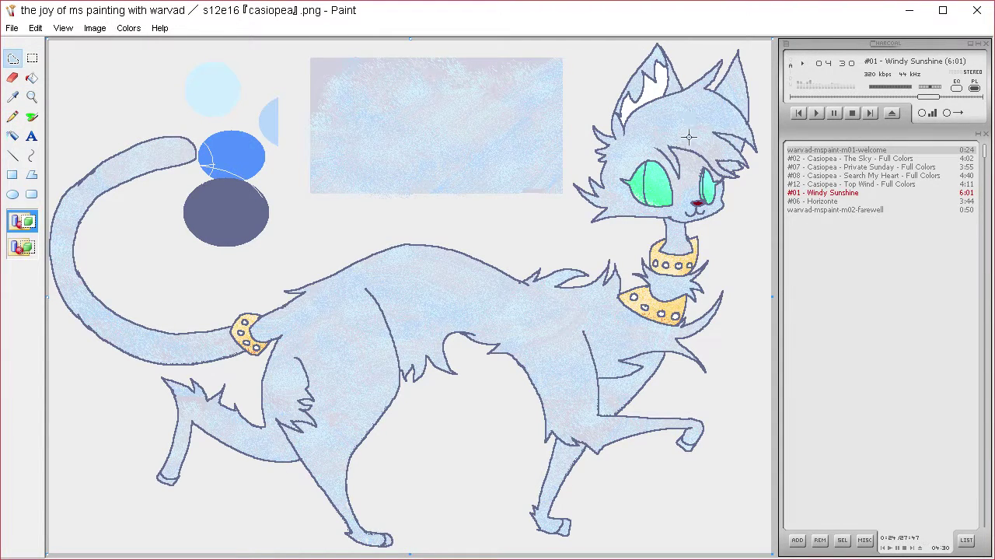
pyautogui.hotkey('ctrl', 'a')
# Step: Try cutting pale highlights into the hair on the head with freehand selections
pyautogui.click(13, 59)
pyautogui.moveTo(685, 101)
pyautogui.mouseDown()
pyautogui.moveTo(651, 109)
pyautogui.moveTo(686, 105)
pyautogui.moveTo(661, 131)
pyautogui.moveTo(719, 132)
pyautogui.mouseUp()
pyautogui.moveTo(624, 144)
pyautogui.mouseDown()
pyautogui.moveTo(680, 116)
pyautogui.moveTo(736, 123)
pyautogui.moveTo(720, 131)
pyautogui.moveTo(751, 149)
pyautogui.moveTo(691, 131)
pyautogui.moveTo(659, 141)
pyautogui.moveTo(671, 148)
pyautogui.moveTo(625, 150)
pyautogui.mouseUp()
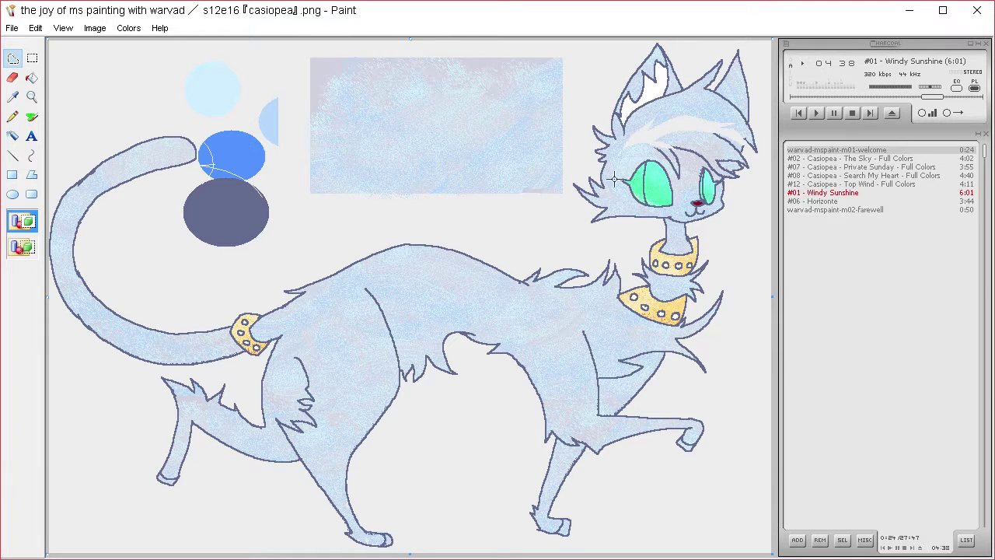
# Step: Sample white from the inner ear and cut jagged white highlights into the hair and cheek with freehand selections
pyautogui.click(14, 96)
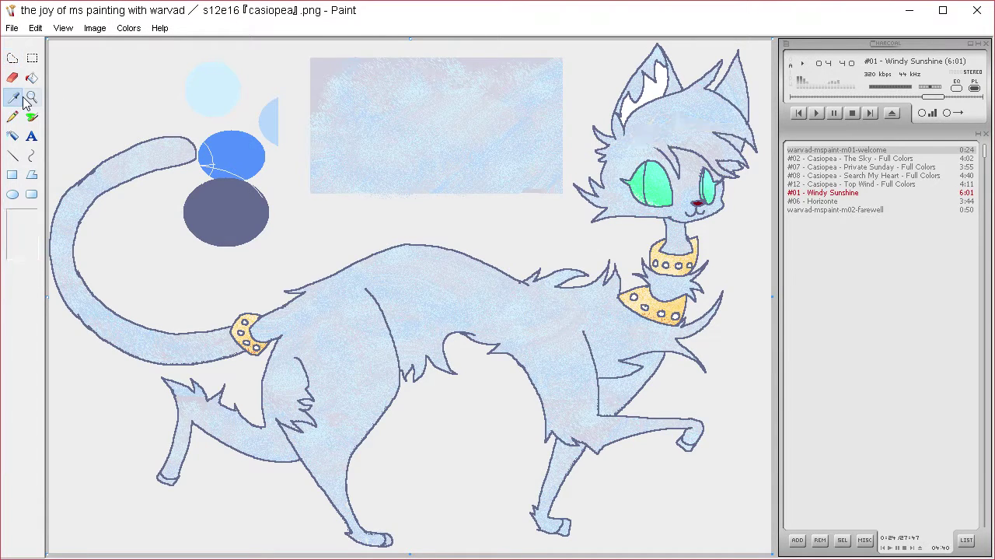
pyautogui.click(659, 78)
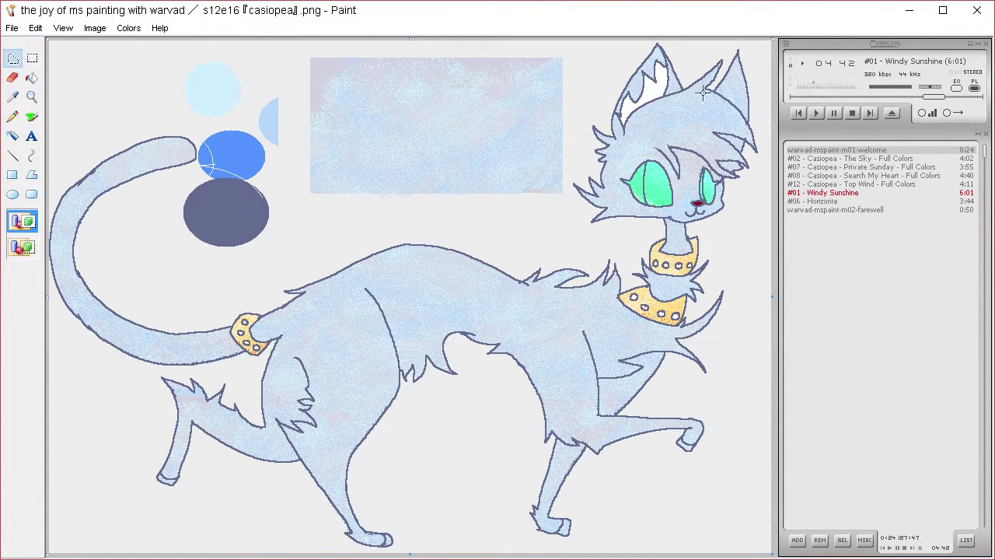
pyautogui.moveTo(639, 129)
pyautogui.mouseDown()
pyautogui.moveTo(712, 96)
pyautogui.moveTo(756, 144)
pyautogui.moveTo(676, 116)
pyautogui.moveTo(638, 133)
pyautogui.moveTo(747, 140)
pyautogui.mouseUp()
pyautogui.moveTo(656, 109); pyautogui.dragTo(746, 136)
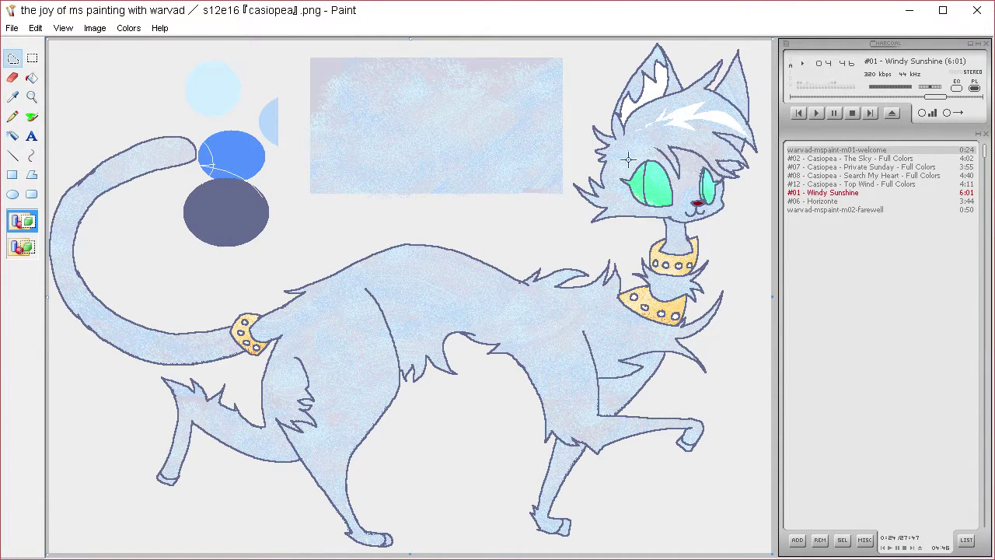
pyautogui.moveTo(623, 152)
pyautogui.mouseDown()
pyautogui.moveTo(605, 202)
pyautogui.moveTo(612, 194)
pyautogui.moveTo(622, 210)
pyautogui.moveTo(639, 204)
pyautogui.moveTo(612, 191)
pyautogui.moveTo(614, 155)
pyautogui.mouseUp()
# Step: Cut jagged white highlights into the neck, chest, back and raised front leg with freehand selections
pyautogui.moveTo(668, 214)
pyautogui.mouseDown()
pyautogui.moveTo(665, 252)
pyautogui.moveTo(674, 247)
pyautogui.moveTo(675, 222)
pyautogui.moveTo(611, 305)
pyautogui.moveTo(590, 313)
pyautogui.moveTo(417, 265)
pyautogui.moveTo(436, 276)
pyautogui.moveTo(374, 270)
pyautogui.moveTo(322, 284)
pyautogui.moveTo(264, 393)
pyautogui.moveTo(321, 318)
pyautogui.moveTo(307, 318)
pyautogui.moveTo(364, 299)
pyautogui.moveTo(351, 287)
pyautogui.moveTo(460, 299)
pyautogui.moveTo(445, 275)
pyautogui.moveTo(481, 277)
pyautogui.moveTo(518, 314)
pyautogui.moveTo(516, 292)
pyautogui.moveTo(556, 327)
pyautogui.moveTo(557, 314)
pyautogui.moveTo(630, 322)
pyautogui.moveTo(604, 330)
pyautogui.moveTo(635, 330)
pyautogui.moveTo(608, 339)
pyautogui.moveTo(618, 366)
pyautogui.moveTo(633, 360)
pyautogui.moveTo(620, 338)
pyautogui.moveTo(650, 332)
pyautogui.moveTo(614, 315)
pyautogui.moveTo(661, 276)
pyautogui.mouseUp()
pyautogui.press('Delete')
pyautogui.moveTo(547, 384)
pyautogui.mouseDown()
pyautogui.moveTo(576, 405)
pyautogui.moveTo(546, 419)
pyautogui.moveTo(631, 424)
pyautogui.moveTo(611, 431)
pyautogui.moveTo(670, 423)
pyautogui.moveTo(586, 421)
pyautogui.moveTo(586, 402)
pyautogui.moveTo(546, 386)
pyautogui.mouseUp()
pyautogui.press('Delete')
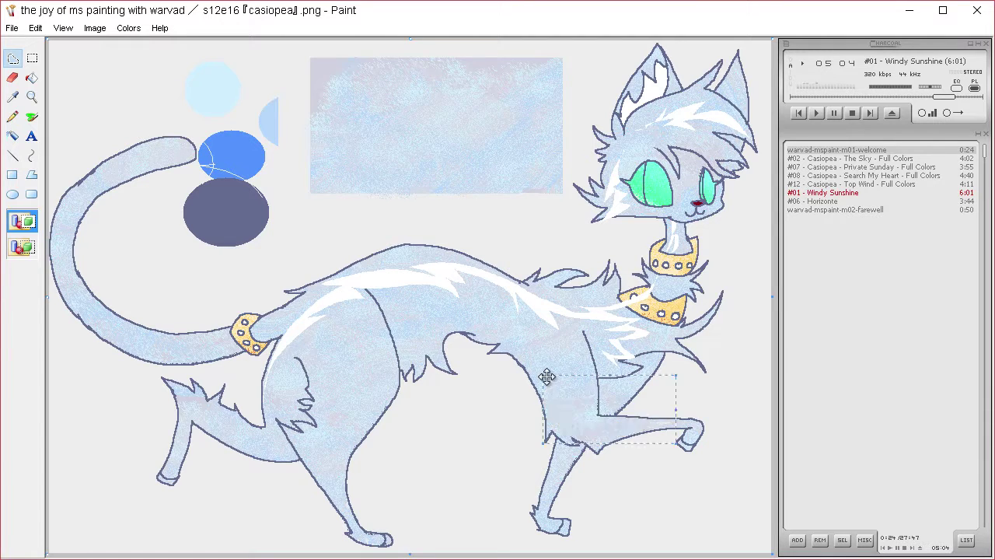
# Step: Cut white highlights into the thigh, lower hind leg and along the curved tail with freehand selections
pyautogui.moveTo(333, 357)
pyautogui.mouseDown()
pyautogui.moveTo(382, 360)
pyautogui.moveTo(347, 412)
pyautogui.moveTo(330, 462)
pyautogui.moveTo(334, 495)
pyautogui.moveTo(320, 472)
pyautogui.moveTo(349, 418)
pyautogui.moveTo(324, 408)
pyautogui.moveTo(368, 371)
pyautogui.moveTo(324, 353)
pyautogui.moveTo(352, 344)
pyautogui.moveTo(337, 328)
pyautogui.moveTo(345, 352)
pyautogui.mouseUp()
pyautogui.press('Delete')
pyautogui.moveTo(222, 336)
pyautogui.mouseDown()
pyautogui.moveTo(167, 352)
pyautogui.moveTo(113, 314)
pyautogui.moveTo(64, 233)
pyautogui.moveTo(109, 322)
pyautogui.moveTo(166, 353)
pyautogui.moveTo(222, 336)
pyautogui.mouseUp()
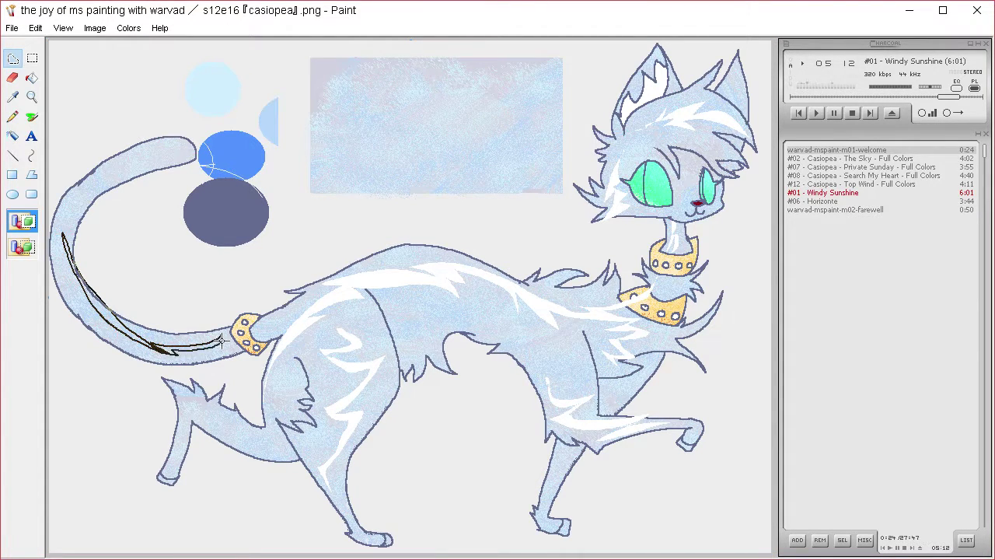
pyautogui.press('Delete')
pyautogui.moveTo(121, 172)
pyautogui.mouseDown()
pyautogui.moveTo(190, 152)
pyautogui.moveTo(97, 194)
pyautogui.moveTo(121, 174)
pyautogui.mouseUp()
pyautogui.press('Delete')
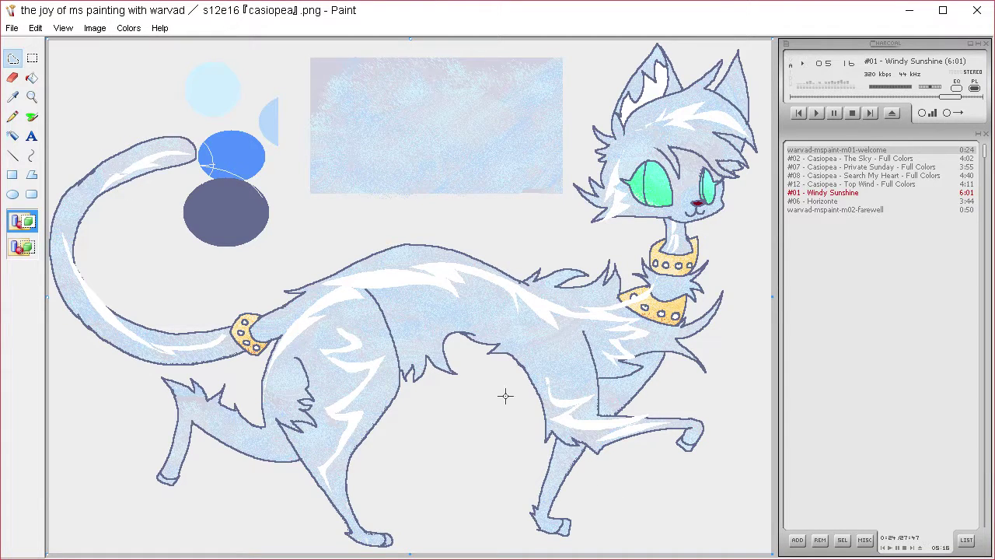
# Step: Try overlaying the copied unhighlighted drawing on the white highlights, with the swatch's lavender as the transparent colour
pyautogui.click(12, 116)
pyautogui.click(12, 97)
pyautogui.click(329, 62)
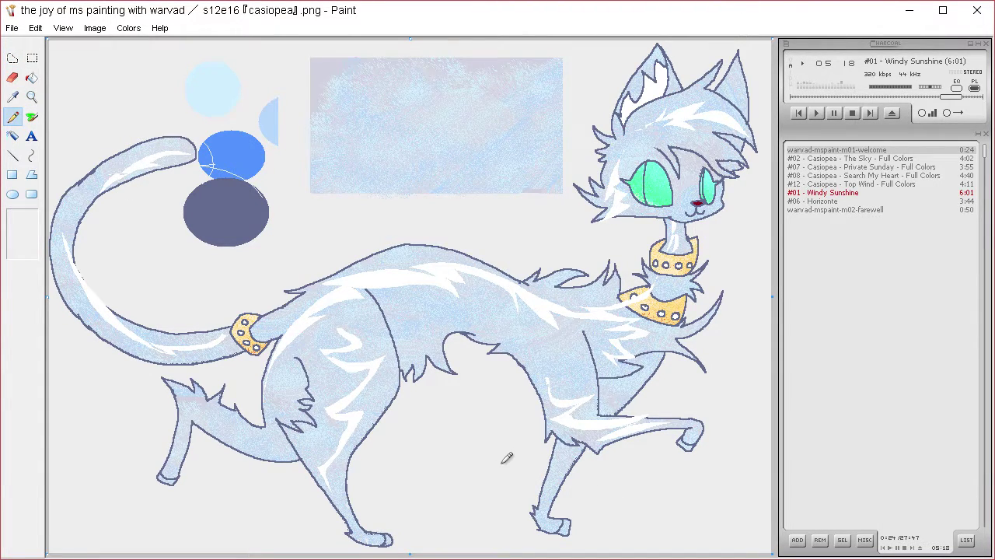
pyautogui.hotkey('ctrl', 'v')
pyautogui.click(22, 247)
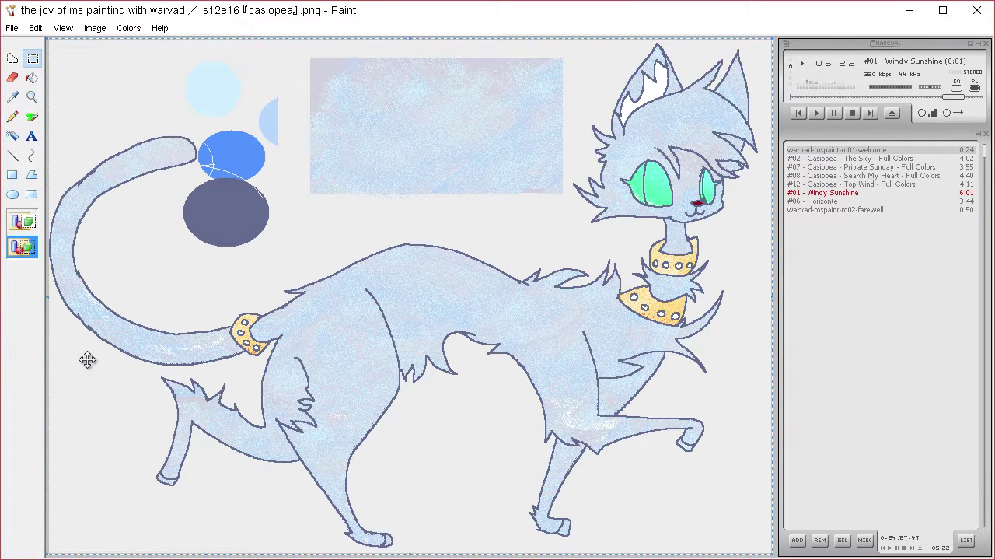
pyautogui.click(21, 222)
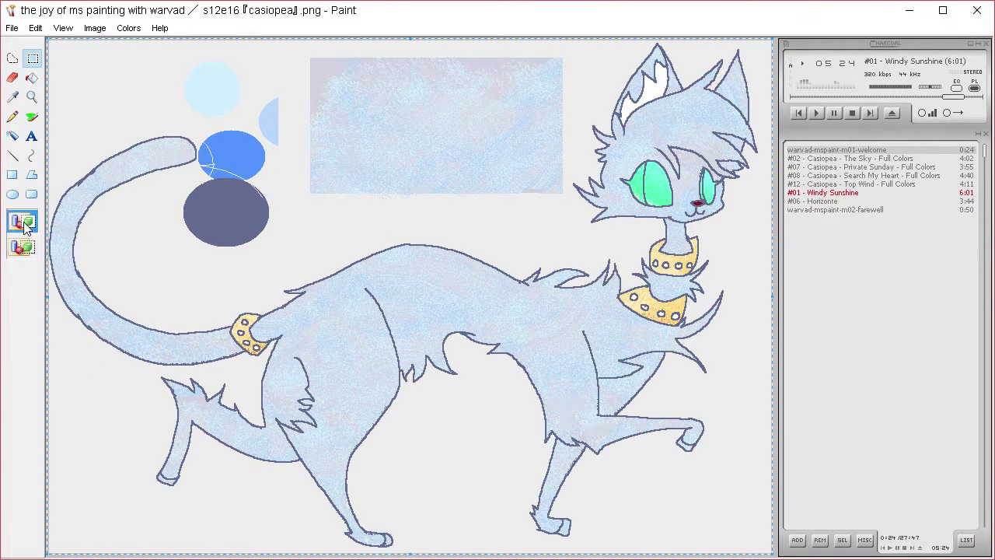
pyautogui.click(373, 391)
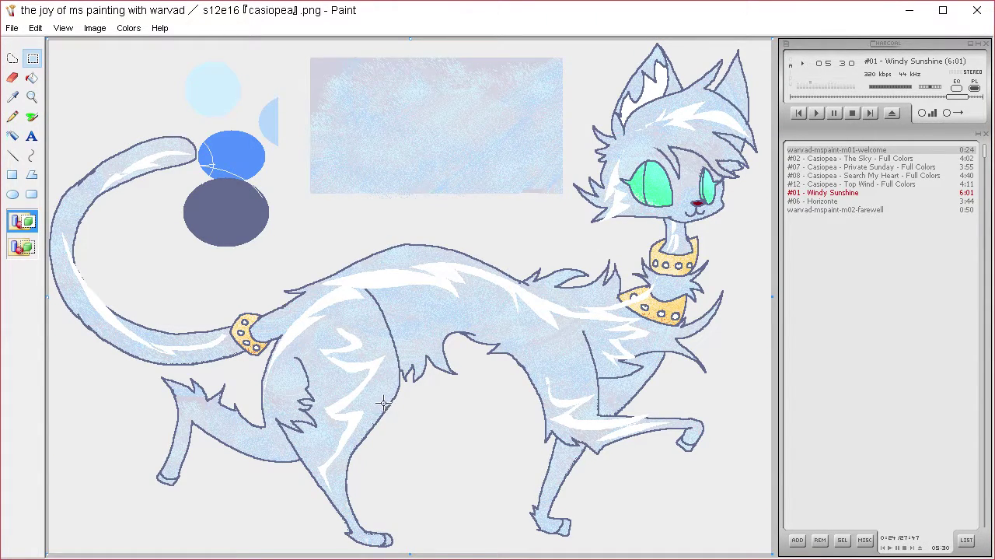
# Step: Sample another transparent colour from the texture swatch and overlay the copied drawing transparently to texture the white highlights
pyautogui.click(13, 96)
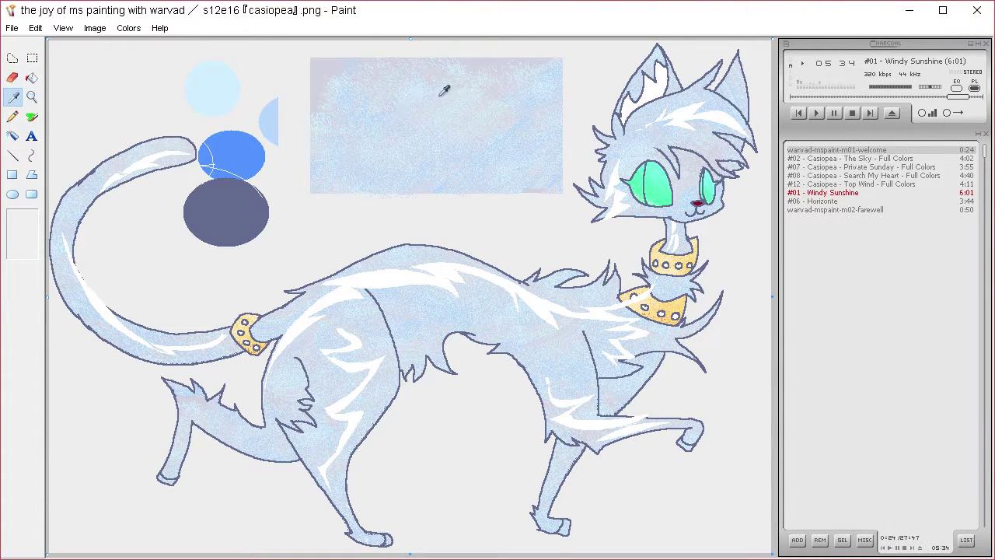
pyautogui.click(471, 84)
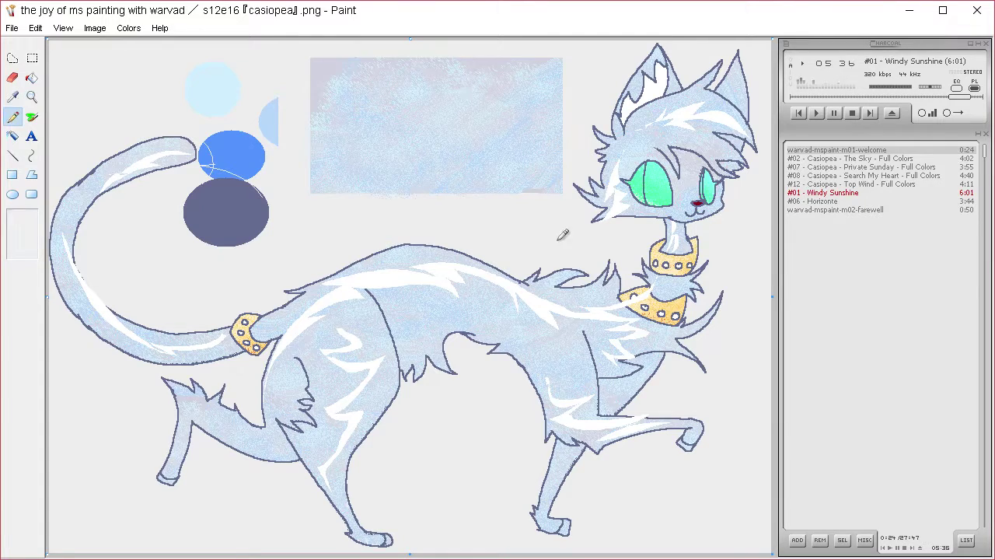
pyautogui.hotkey('ctrl', 'a')
pyautogui.click(552, 350)
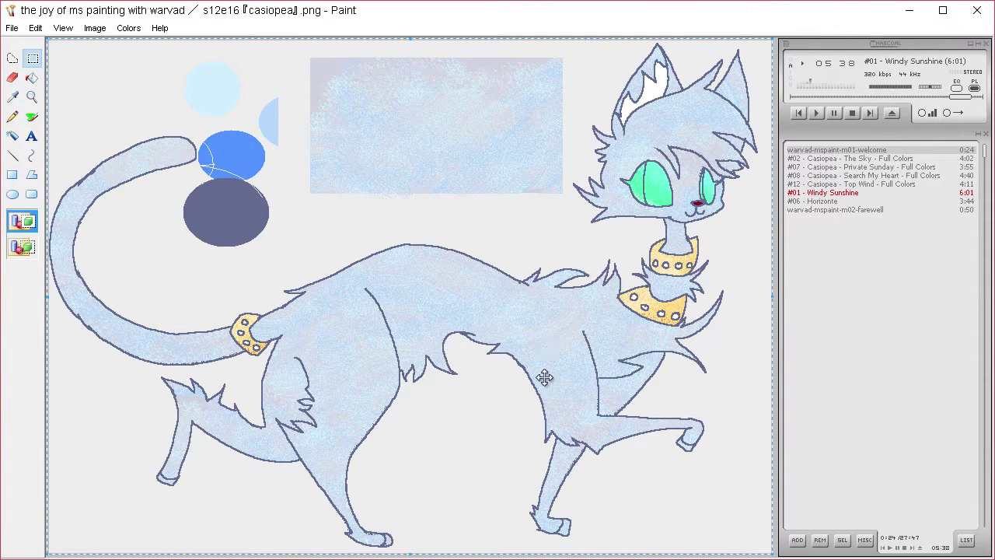
pyautogui.moveTo(611, 400)
pyautogui.mouseDown()
pyautogui.moveTo(613, 412)
pyautogui.moveTo(606, 380)
pyautogui.moveTo(615, 398)
pyautogui.mouseUp()
pyautogui.click(31, 249)
pyautogui.click(619, 394)
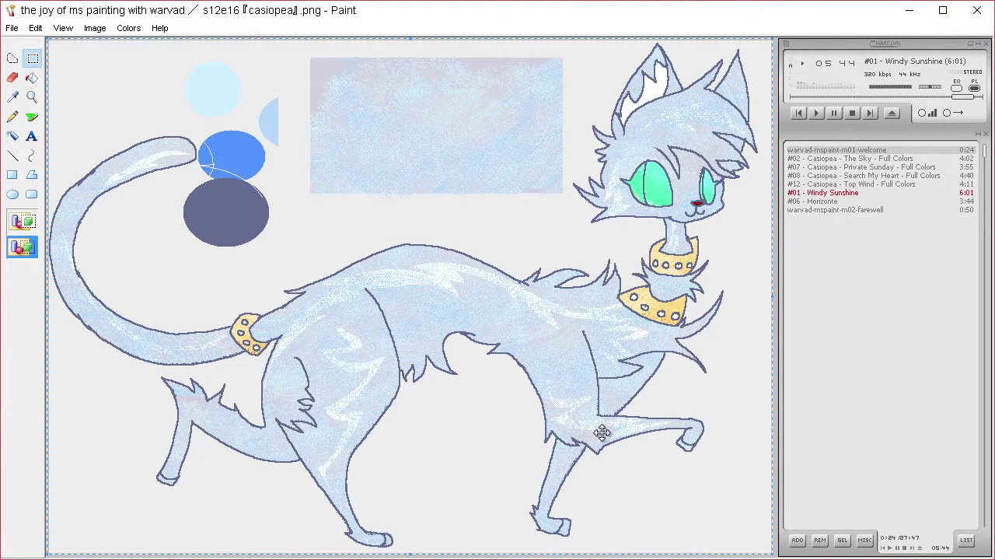
pyautogui.click(14, 117)
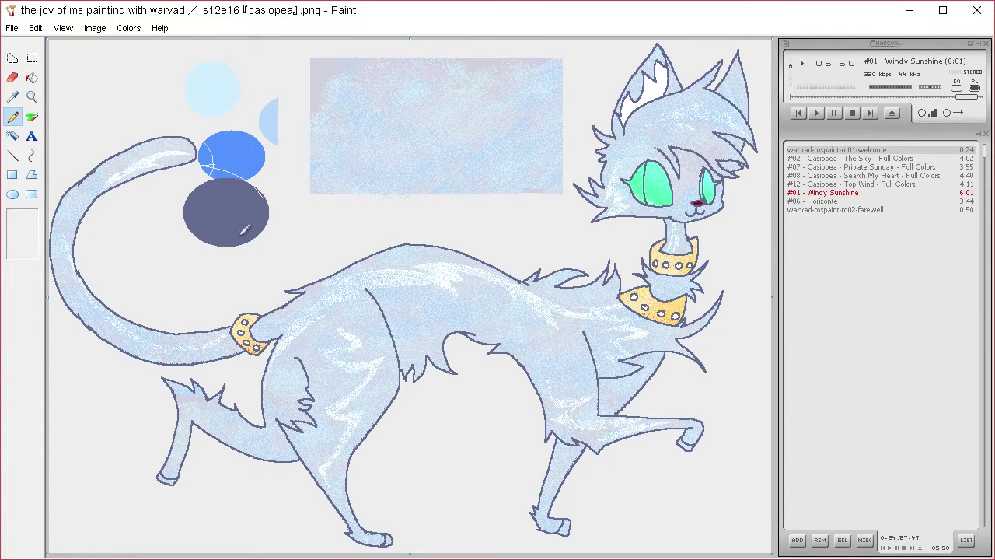
# Step: Clear the colour circles and the textured rectangle above the animal's back with freehand selections
pyautogui.click(13, 58)
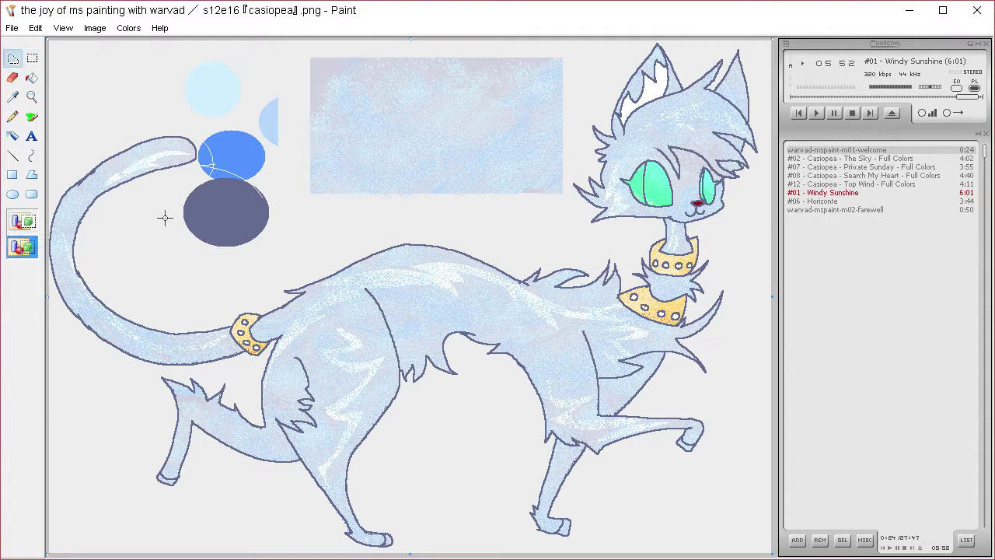
pyautogui.moveTo(264, 60)
pyautogui.mouseDown()
pyautogui.moveTo(214, 56)
pyautogui.moveTo(171, 107)
pyautogui.moveTo(198, 136)
pyautogui.moveTo(186, 178)
pyautogui.moveTo(218, 272)
pyautogui.moveTo(286, 213)
pyautogui.moveTo(294, 96)
pyautogui.moveTo(303, 220)
pyautogui.moveTo(441, 227)
pyautogui.moveTo(551, 211)
pyautogui.mouseUp()
pyautogui.press('Delete')
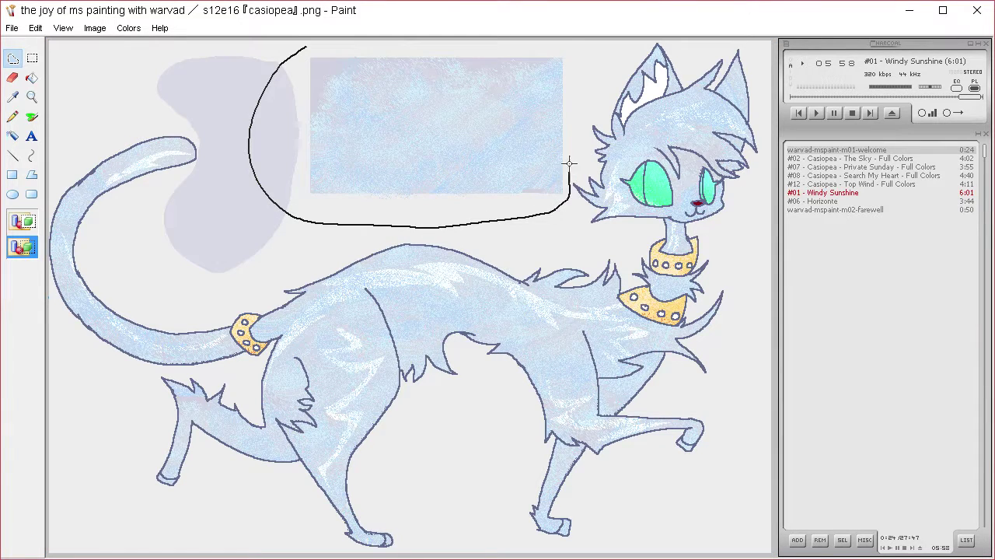
pyautogui.moveTo(569, 162)
pyautogui.mouseDown()
pyautogui.moveTo(573, 84)
pyautogui.moveTo(522, 39)
pyautogui.moveTo(340, 44)
pyautogui.mouseUp()
pyautogui.press('Delete')
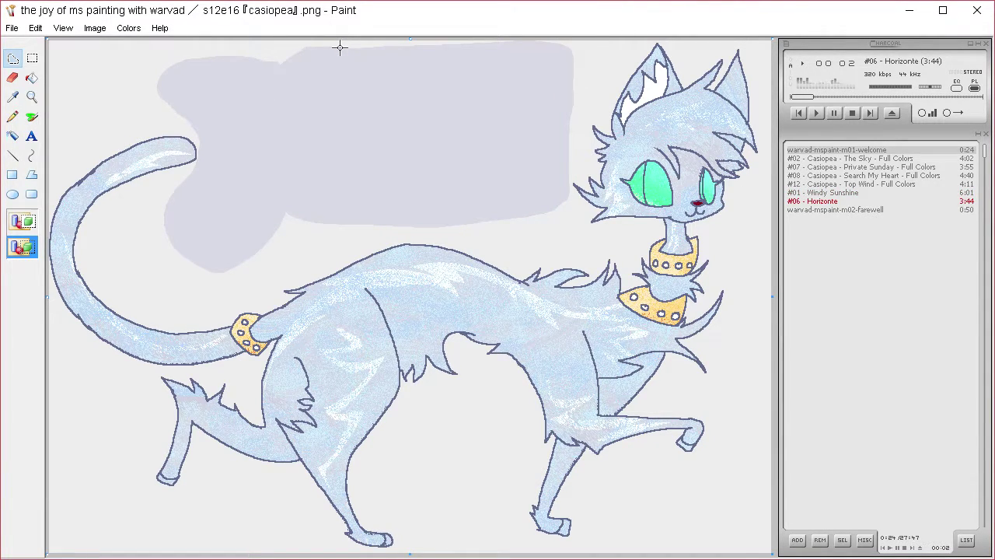
# Step: Sample the background grey and fill the cleared area above the animal's back with it
pyautogui.click(31, 77)
pyautogui.click(332, 161)
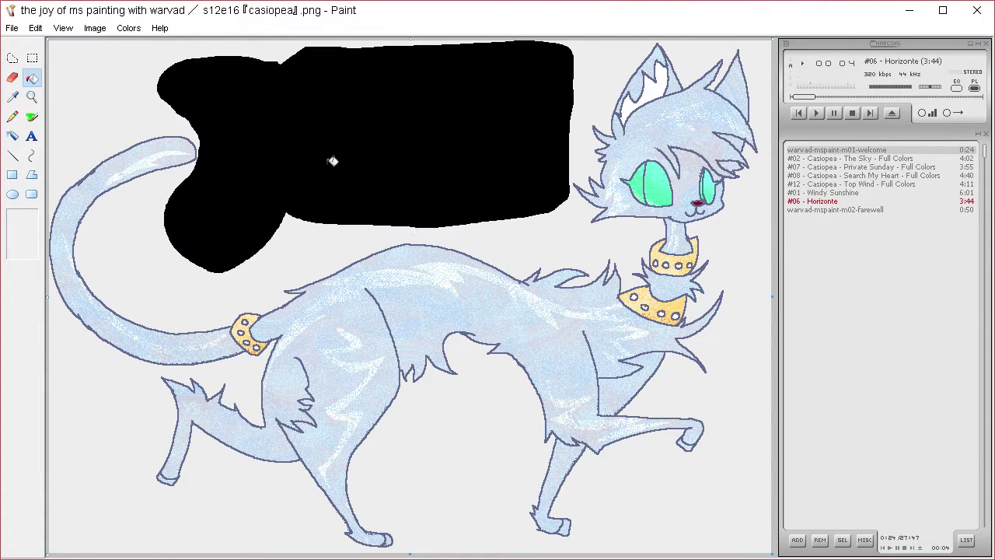
pyautogui.click(11, 96)
pyautogui.click(93, 71)
pyautogui.click(227, 101)
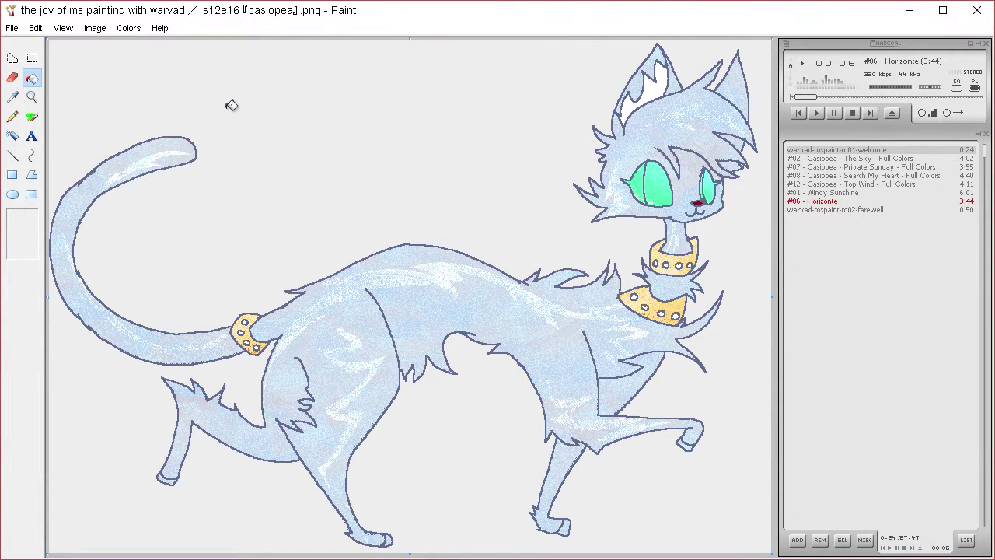
# Step: Add small white sparkles to the animal's green eyes and its lower gold collar
pyautogui.click(17, 59)
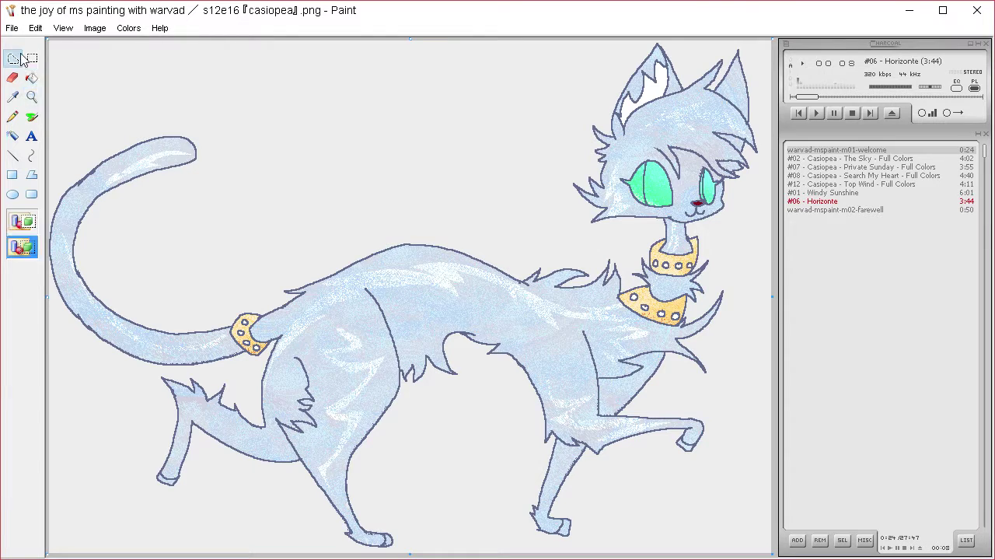
pyautogui.click(12, 96)
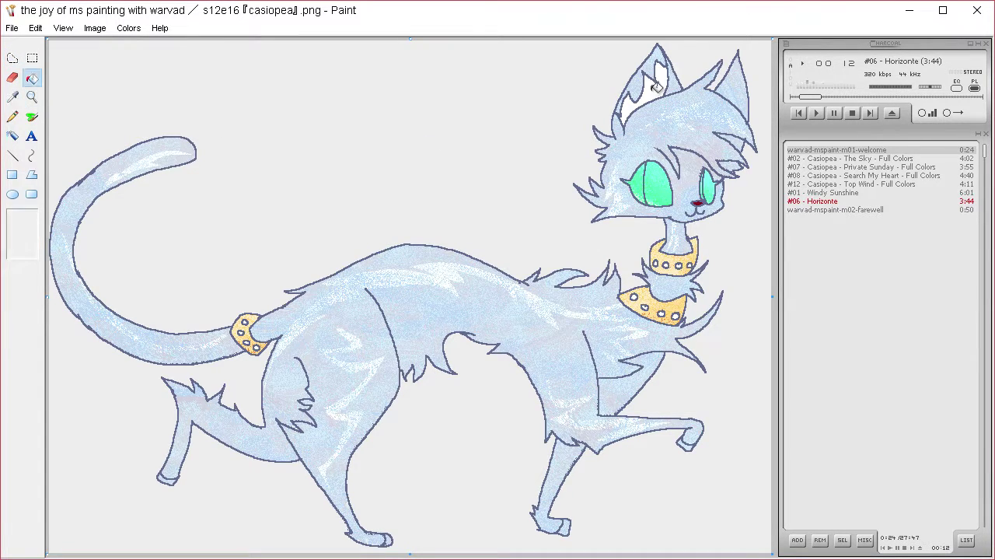
pyautogui.click(21, 58)
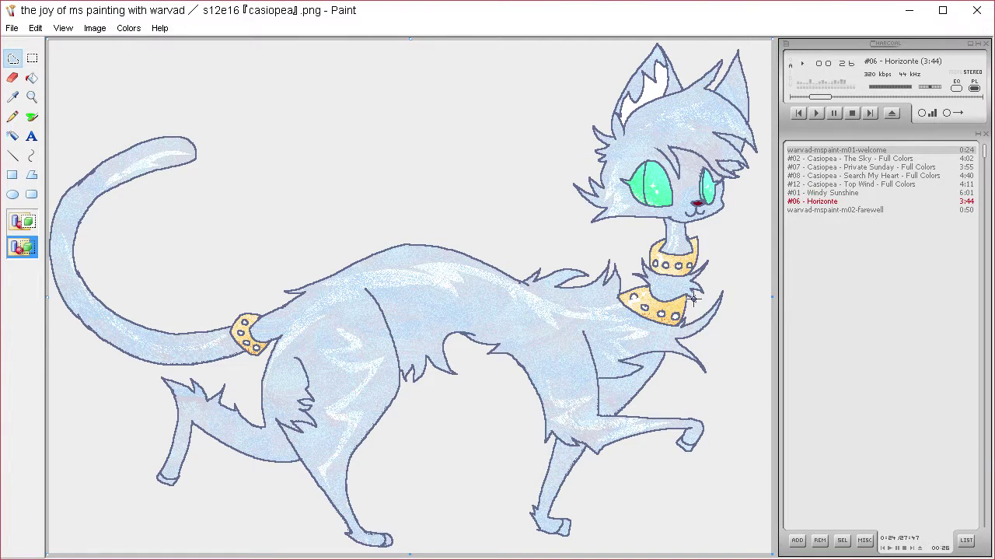
# Step: Mix a pale lavender and try filling the background around the animal with it
pyautogui.click(32, 77)
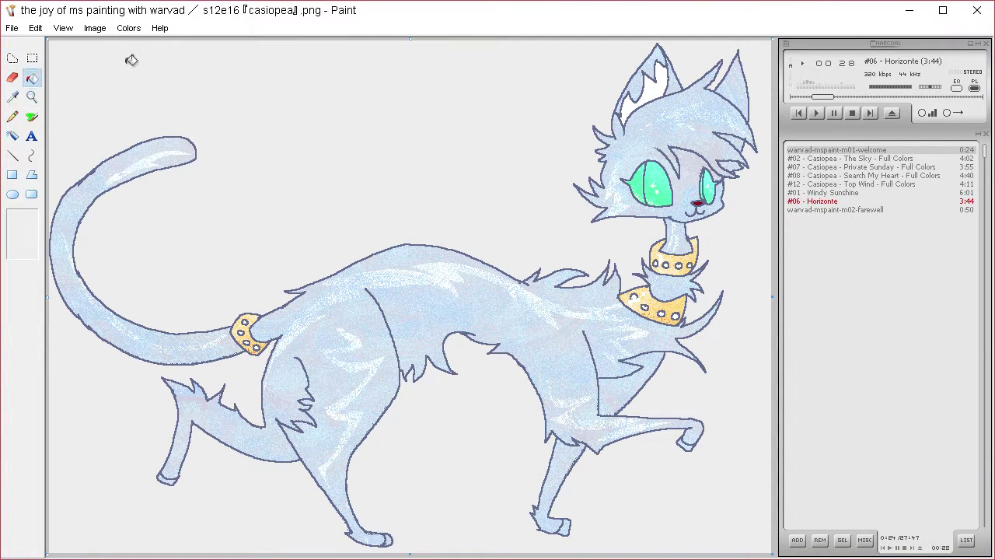
pyautogui.click(129, 28)
pyautogui.click(144, 44)
pyautogui.click(495, 373)
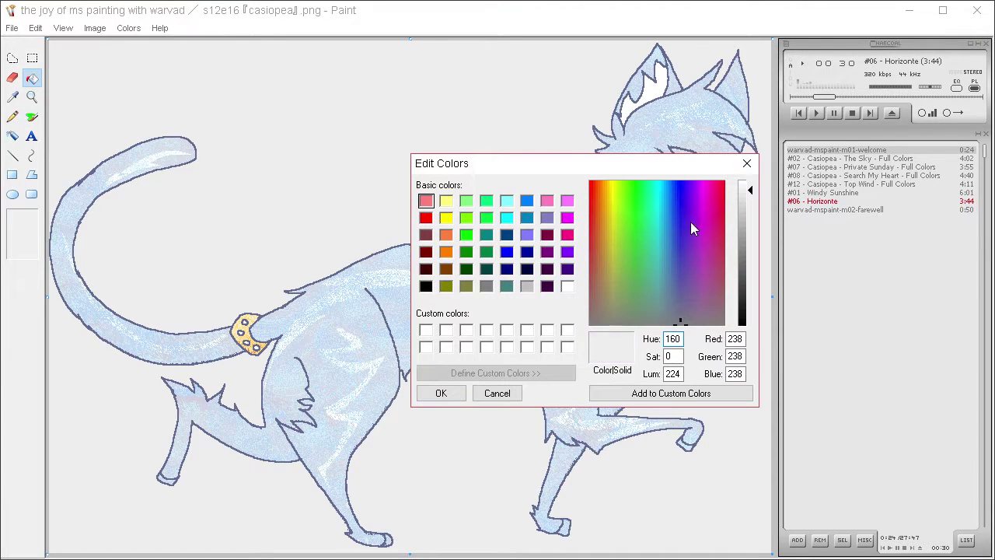
pyautogui.moveTo(691, 222); pyautogui.dragTo(700, 227)
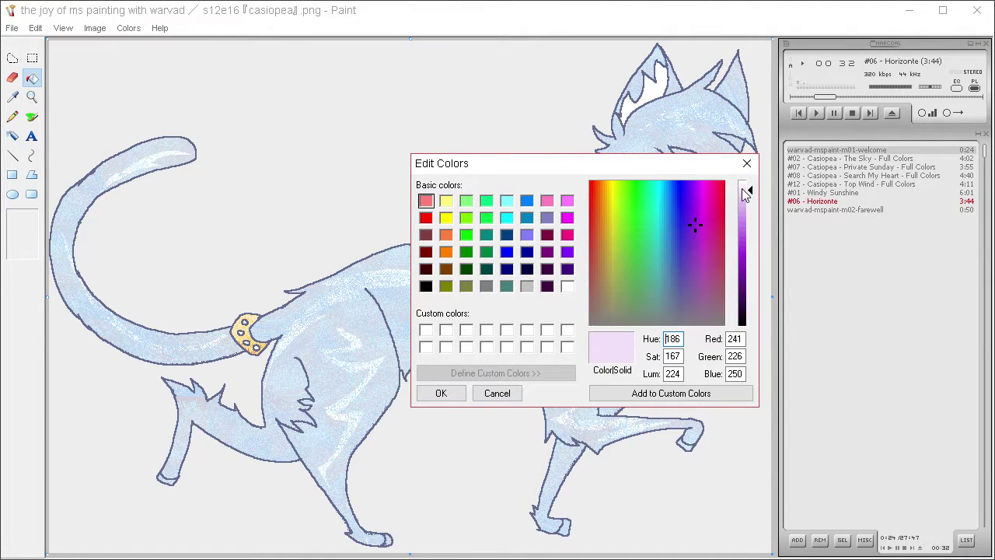
pyautogui.click(441, 392)
pyautogui.click(36, 96)
pyautogui.click(218, 115)
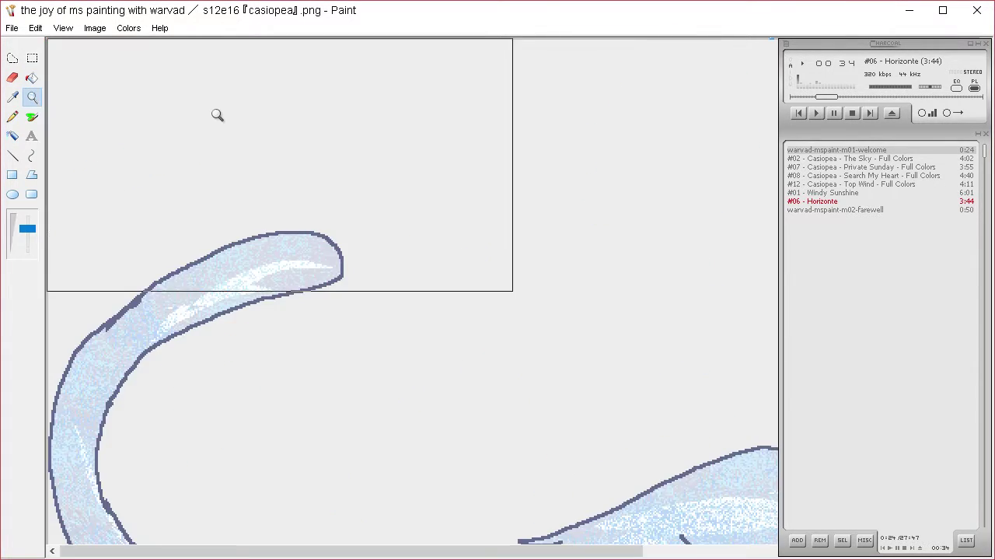
pyautogui.click(31, 235)
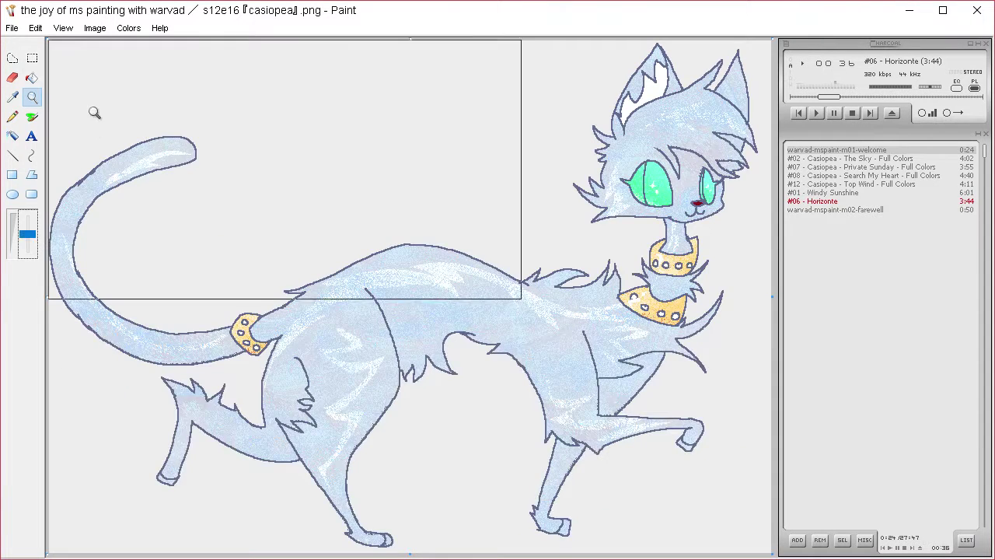
pyautogui.click(31, 78)
pyautogui.click(342, 119)
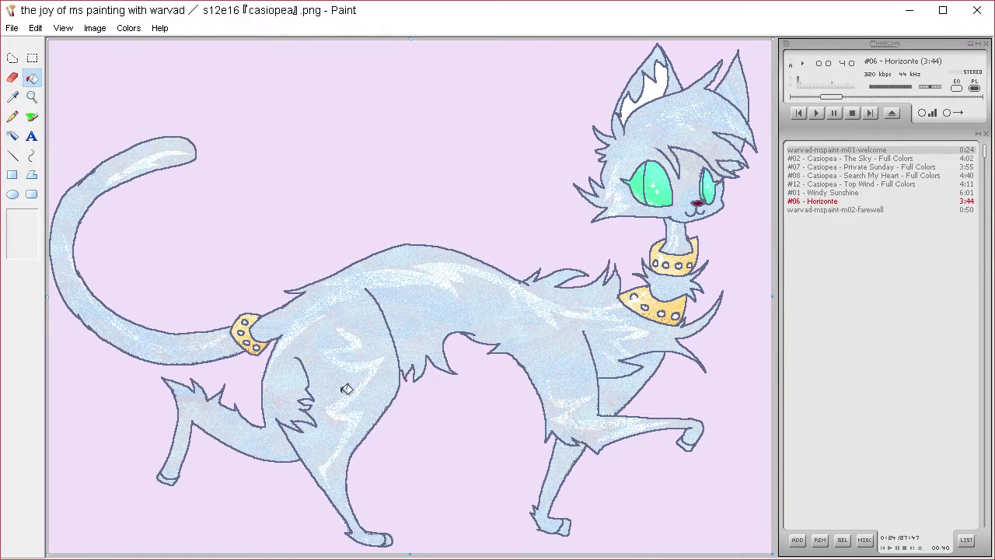
pyautogui.hotkey('ctrl', 'z')
# Step: Fill the background with a very pale blue of hue 144, saturation 80 and luminosity 233
pyautogui.click(128, 28)
pyautogui.click(152, 41)
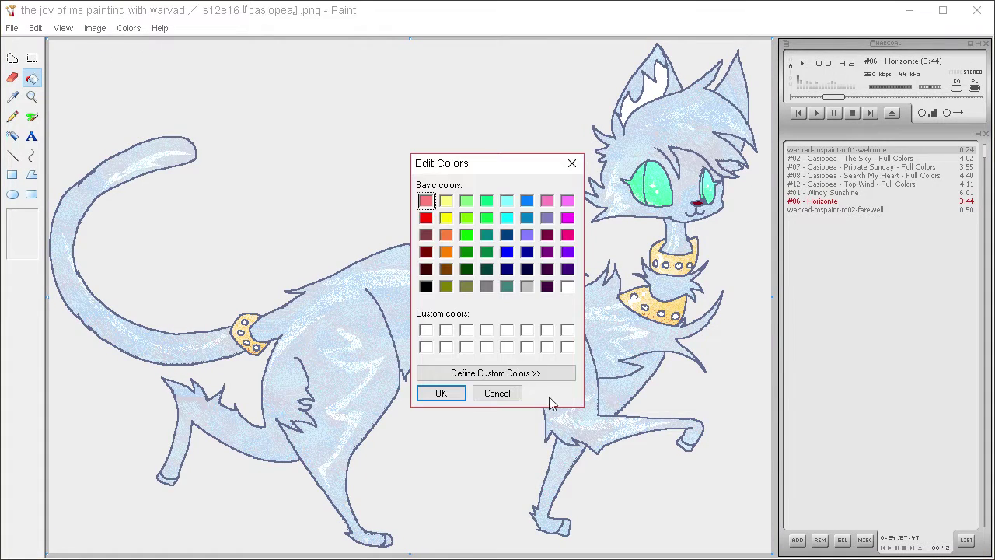
pyautogui.click(495, 372)
pyautogui.moveTo(746, 193); pyautogui.dragTo(750, 190)
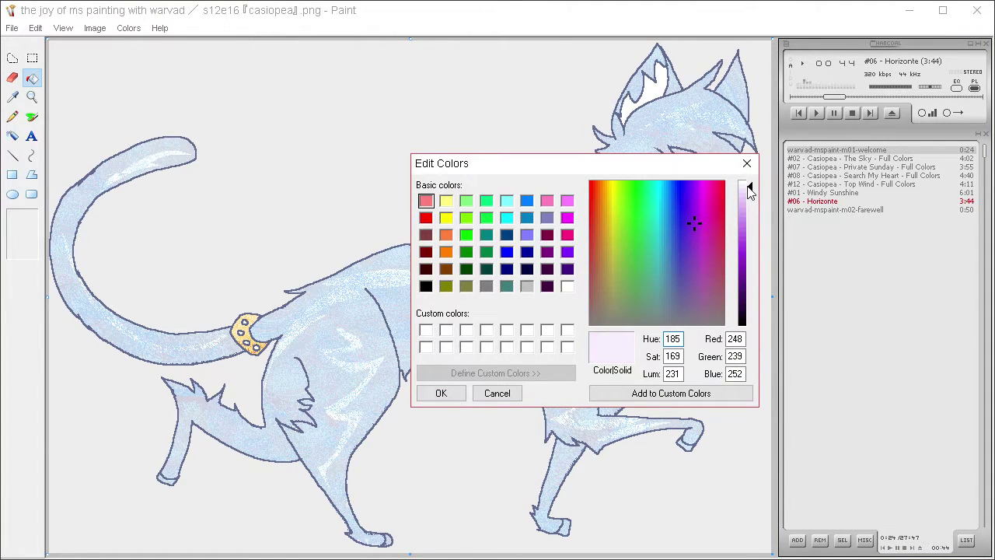
pyautogui.click(673, 282)
pyautogui.click(441, 393)
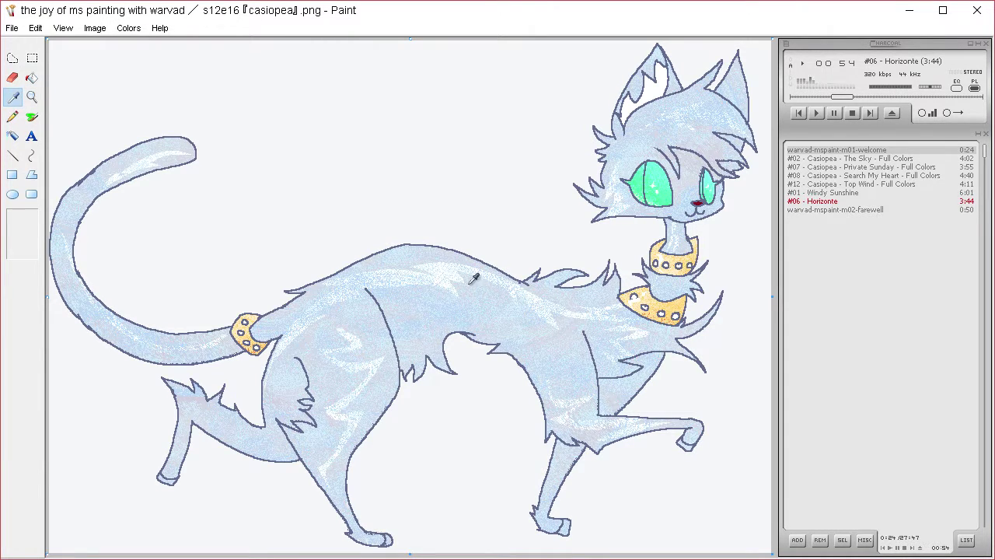
# Step: Mix a slightly darker shade of the background blue and draw a filled diamond shape above the animal's back
pyautogui.click(134, 32)
pyautogui.click(145, 46)
pyautogui.click(502, 372)
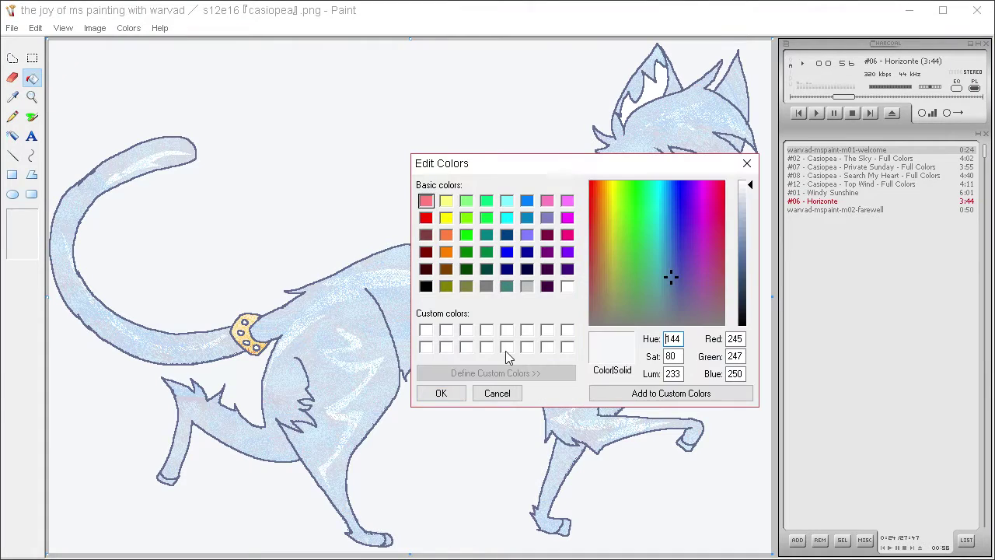
pyautogui.click(749, 191)
pyautogui.click(441, 393)
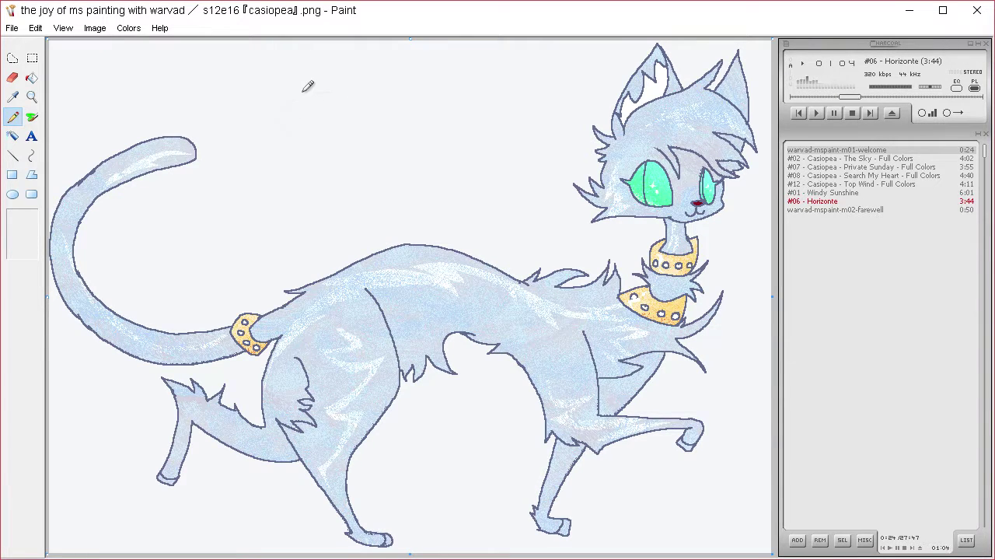
pyautogui.click(32, 78)
pyautogui.click(329, 126)
# Step: Draw a filled gem ring beside the diamond and add facet details to the diamond and the ring's stone
pyautogui.click(20, 117)
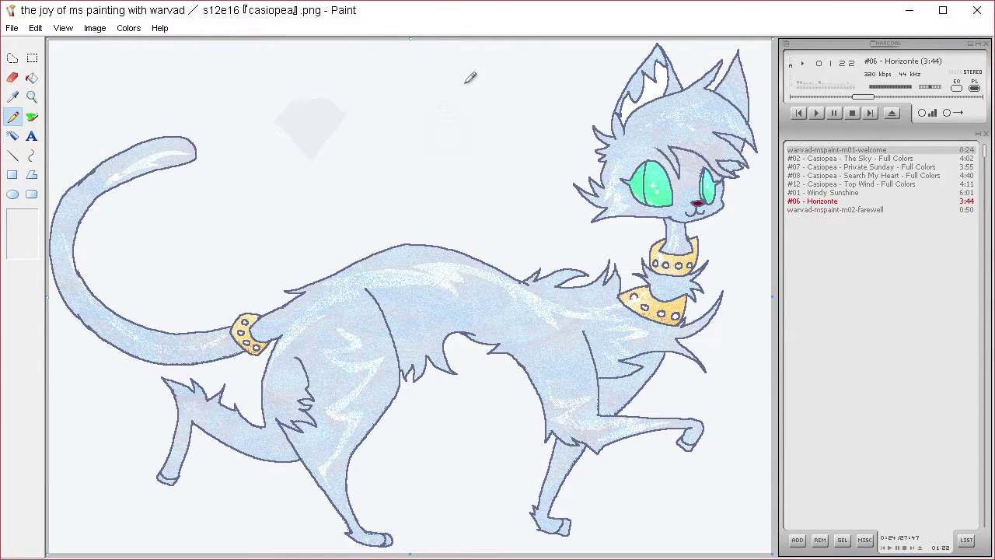
pyautogui.click(33, 78)
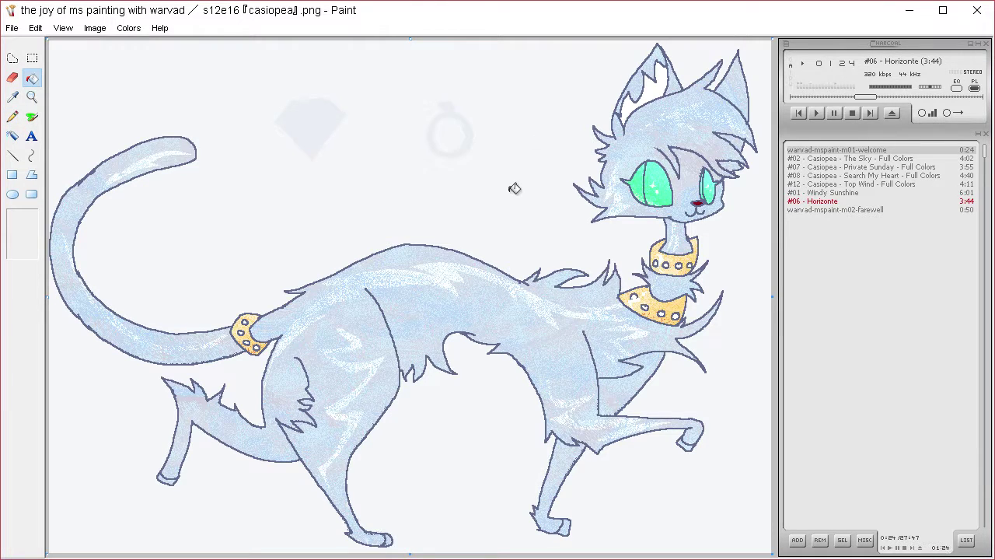
pyautogui.click(13, 116)
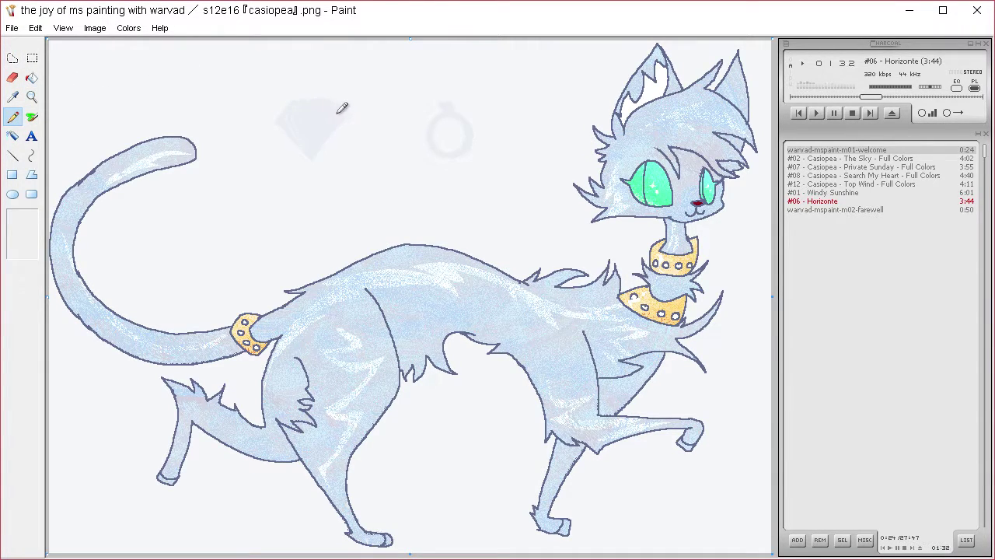
pyautogui.click(32, 78)
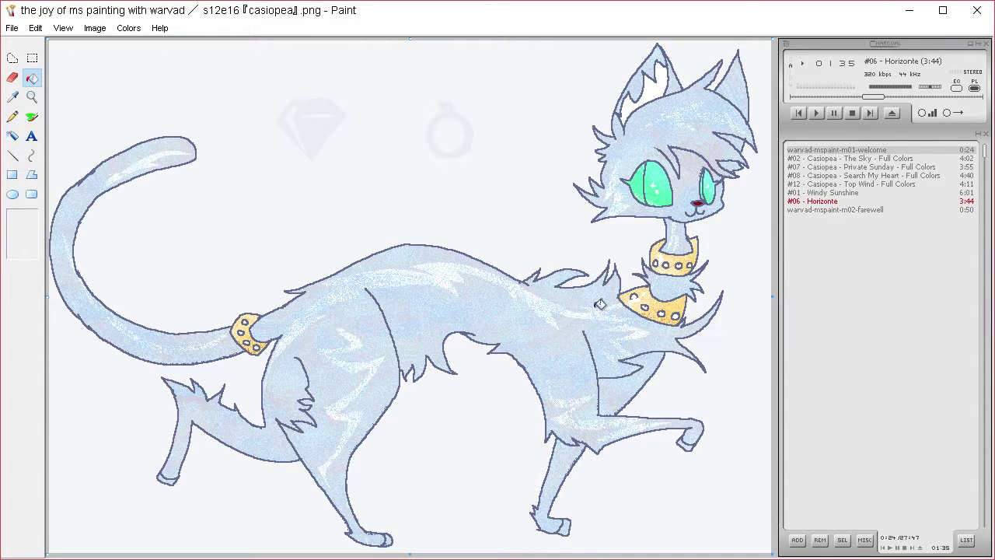
pyautogui.click(12, 116)
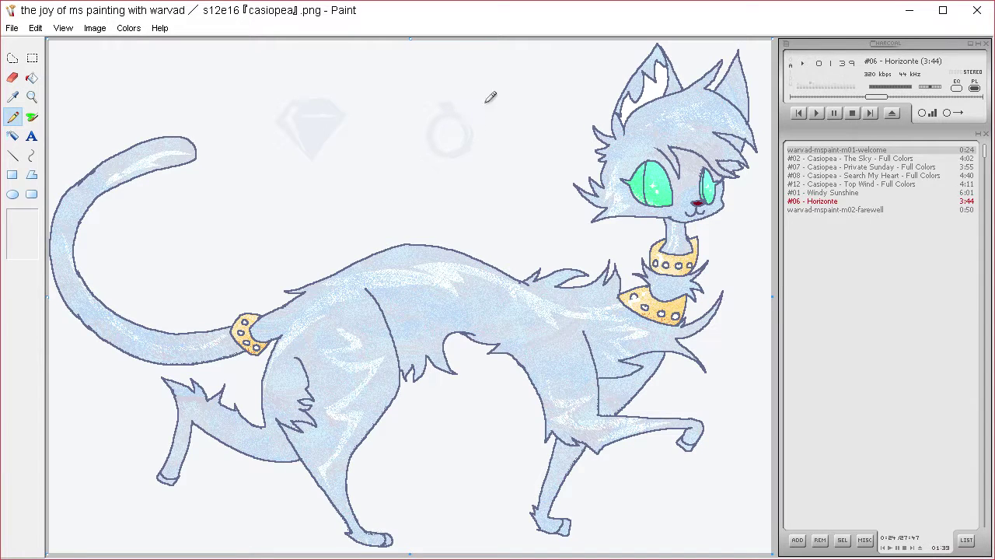
pyautogui.click(32, 78)
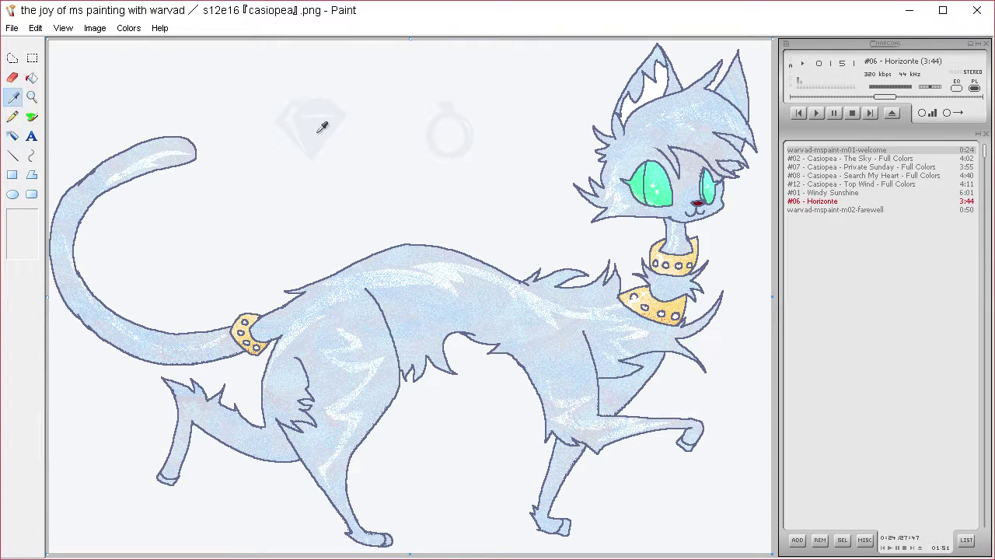
# Step: Draw a small filled sparkle between the diamond and the ring
pyautogui.click(12, 116)
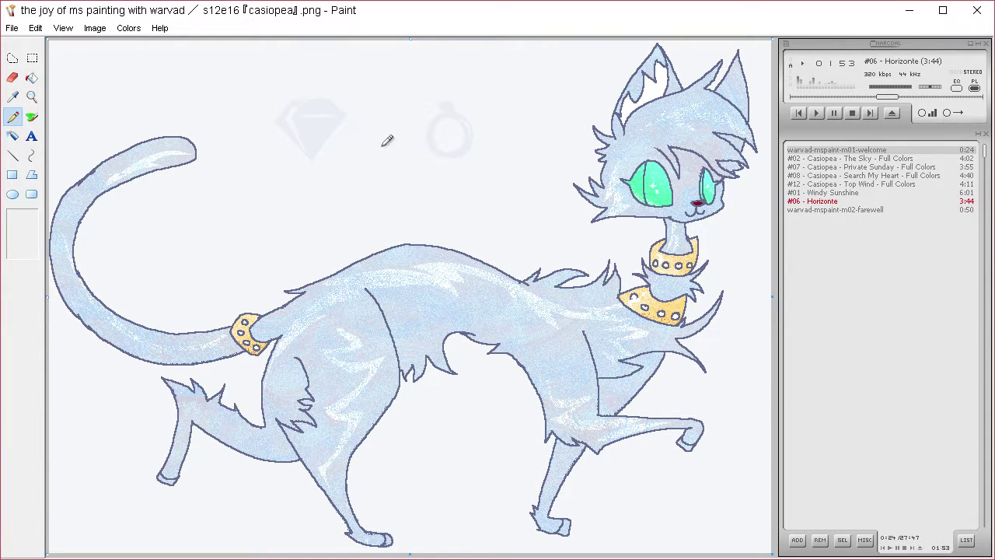
pyautogui.click(33, 77)
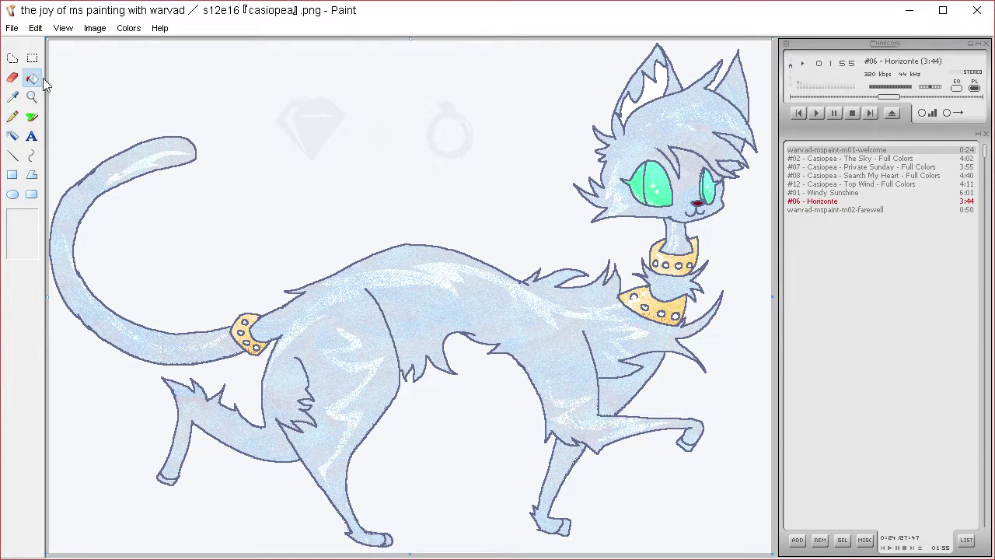
pyautogui.click(18, 59)
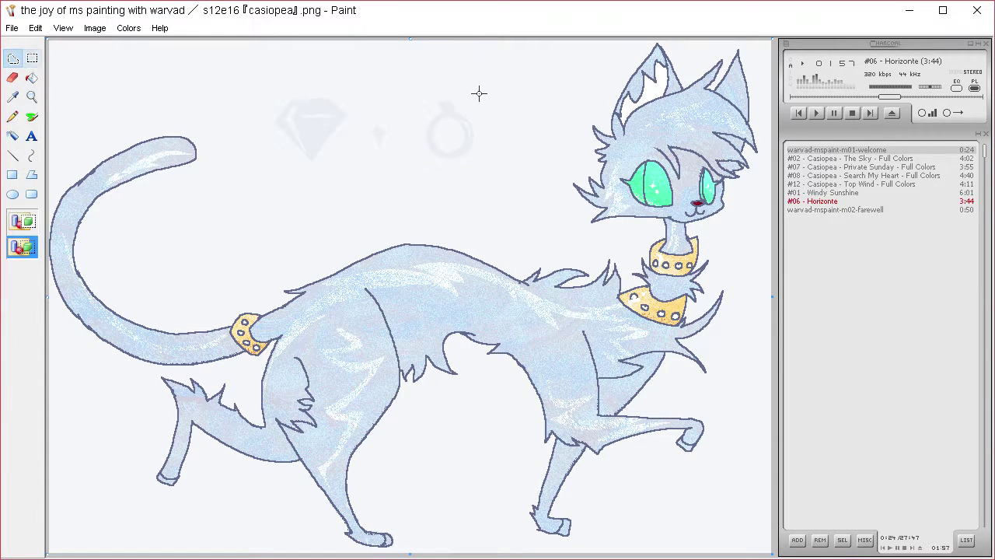
pyautogui.moveTo(367, 105); pyautogui.dragTo(410, 140)
pyautogui.click(13, 97)
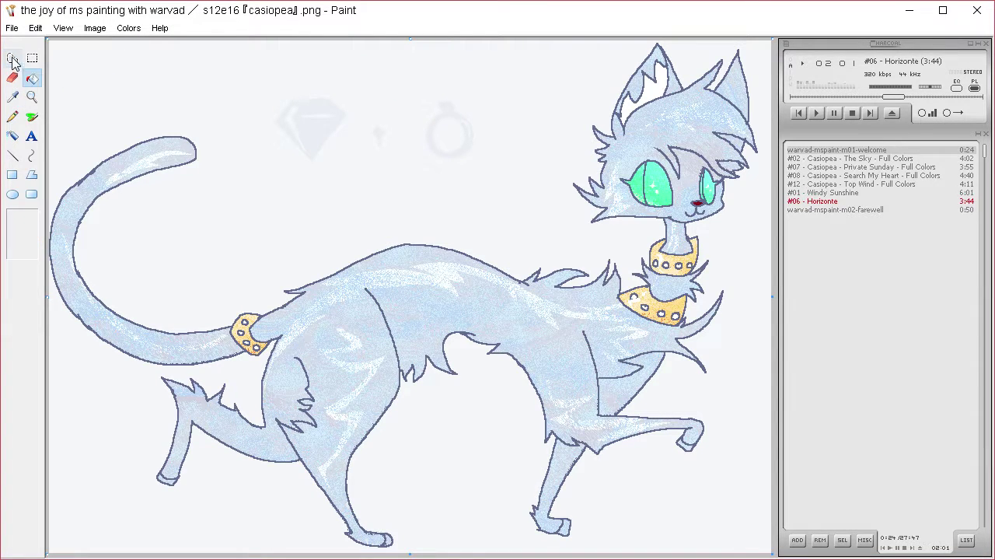
# Step: Arrange the diamond, the ring and two copies of the sparkle into a compact staggered motif above the animal's back
pyautogui.click(13, 59)
pyautogui.moveTo(329, 76)
pyautogui.mouseDown()
pyautogui.moveTo(305, 187)
pyautogui.moveTo(342, 86)
pyautogui.mouseUp()
pyautogui.moveTo(311, 124)
pyautogui.mouseDown()
pyautogui.moveTo(269, 122)
pyautogui.moveTo(276, 102)
pyautogui.moveTo(260, 100)
pyautogui.mouseUp()
pyautogui.moveTo(361, 109)
pyautogui.mouseDown()
pyautogui.moveTo(382, 162)
pyautogui.moveTo(350, 178)
pyautogui.mouseUp()
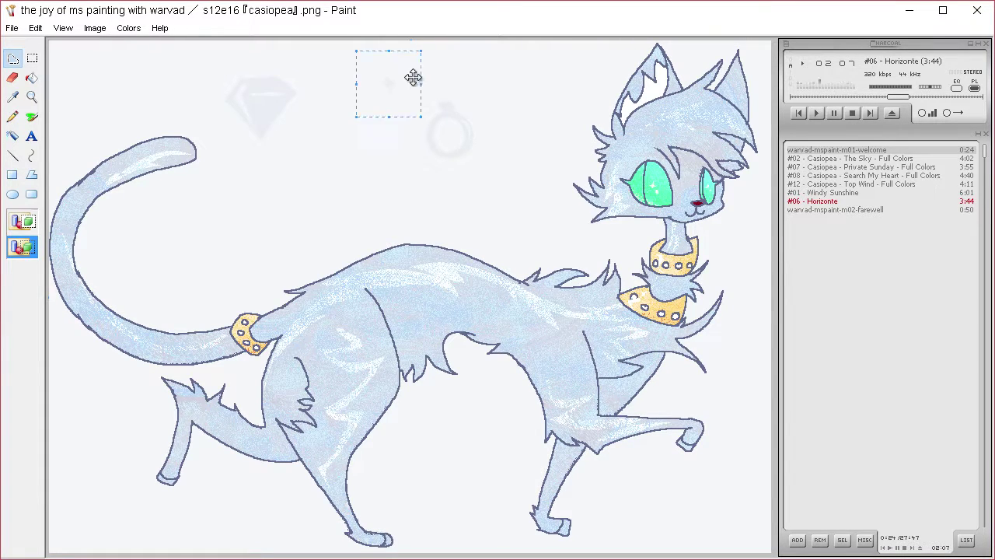
pyautogui.moveTo(494, 92)
pyautogui.mouseDown()
pyautogui.moveTo(422, 102)
pyautogui.moveTo(482, 101)
pyautogui.mouseUp()
pyautogui.moveTo(457, 129); pyautogui.dragTo(350, 182)
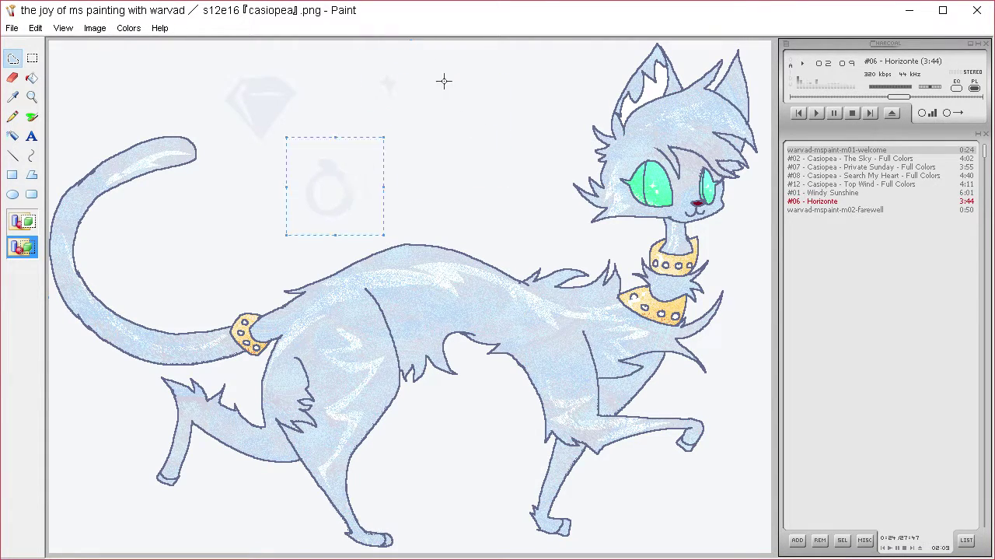
pyautogui.moveTo(444, 83)
pyautogui.mouseDown()
pyautogui.moveTo(347, 102)
pyautogui.moveTo(278, 184)
pyautogui.mouseUp()
pyautogui.moveTo(411, 100)
pyautogui.mouseDown()
pyautogui.moveTo(211, 163)
pyautogui.moveTo(373, 198)
pyautogui.moveTo(412, 156)
pyautogui.mouseUp()
# Step: Select the diamond, ring and sparkle motif and repeat copies of it across the whole canvas, over the animal
pyautogui.click(13, 97)
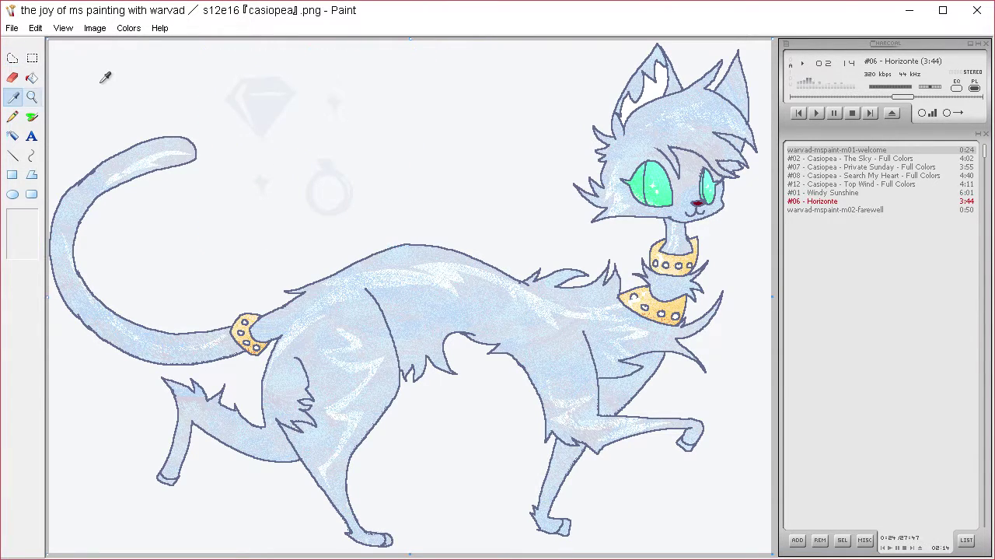
pyautogui.click(371, 345)
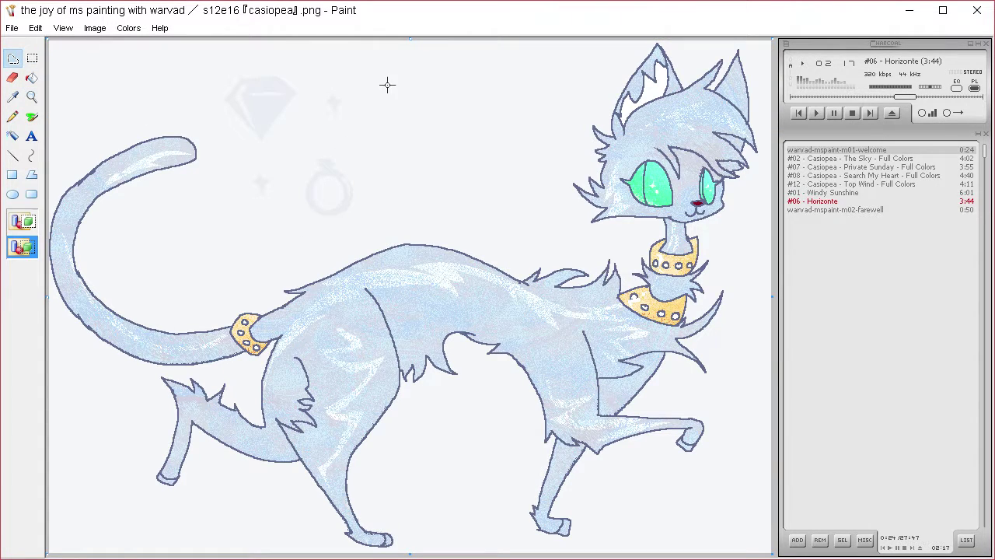
pyautogui.moveTo(387, 84)
pyautogui.mouseDown()
pyautogui.moveTo(204, 163)
pyautogui.moveTo(420, 109)
pyautogui.mouseUp()
pyautogui.moveTo(339, 172)
pyautogui.mouseDown()
pyautogui.moveTo(655, 191)
pyautogui.moveTo(168, 181)
pyautogui.moveTo(178, 173)
pyautogui.moveTo(178, 351)
pyautogui.moveTo(349, 337)
pyautogui.moveTo(337, 338)
pyautogui.moveTo(651, 346)
pyautogui.moveTo(655, 500)
pyautogui.moveTo(151, 489)
pyautogui.moveTo(166, 495)
pyautogui.moveTo(116, 479)
pyautogui.moveTo(743, 493)
pyautogui.moveTo(739, 191)
pyautogui.moveTo(772, 140)
pyautogui.moveTo(635, 107)
pyautogui.moveTo(703, 86)
pyautogui.moveTo(657, 66)
pyautogui.moveTo(641, 82)
pyautogui.moveTo(735, 233)
pyautogui.moveTo(733, 215)
pyautogui.moveTo(744, 215)
pyautogui.moveTo(731, 73)
pyautogui.moveTo(667, 78)
pyautogui.moveTo(671, 60)
pyautogui.moveTo(715, 75)
pyautogui.moveTo(588, 71)
pyautogui.moveTo(722, 82)
pyautogui.mouseUp()
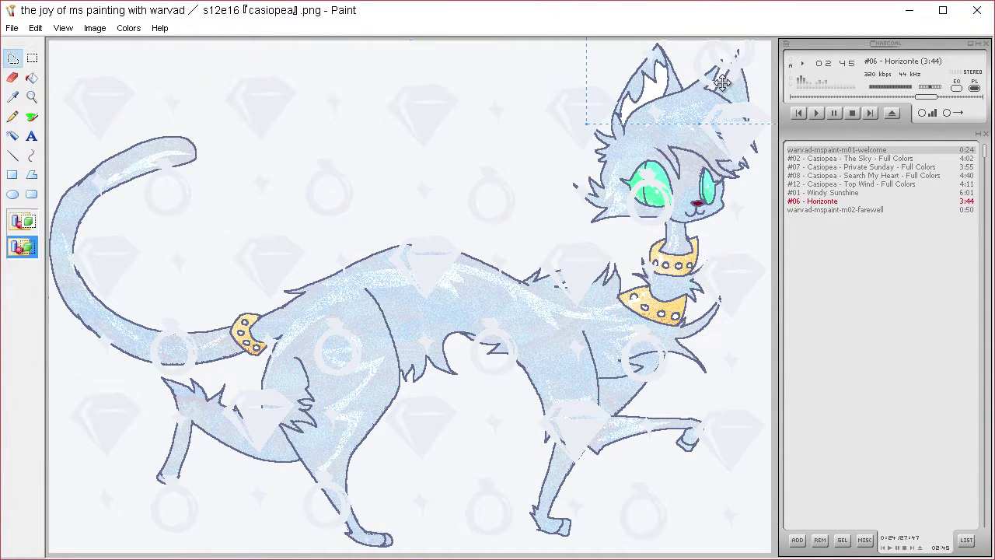
# Step: Undo the last motif copy over the ear and overlay the copied animal drawing transparently on the pattern
pyautogui.click(787, 155)
pyautogui.hotkey('ctrl', 'z')
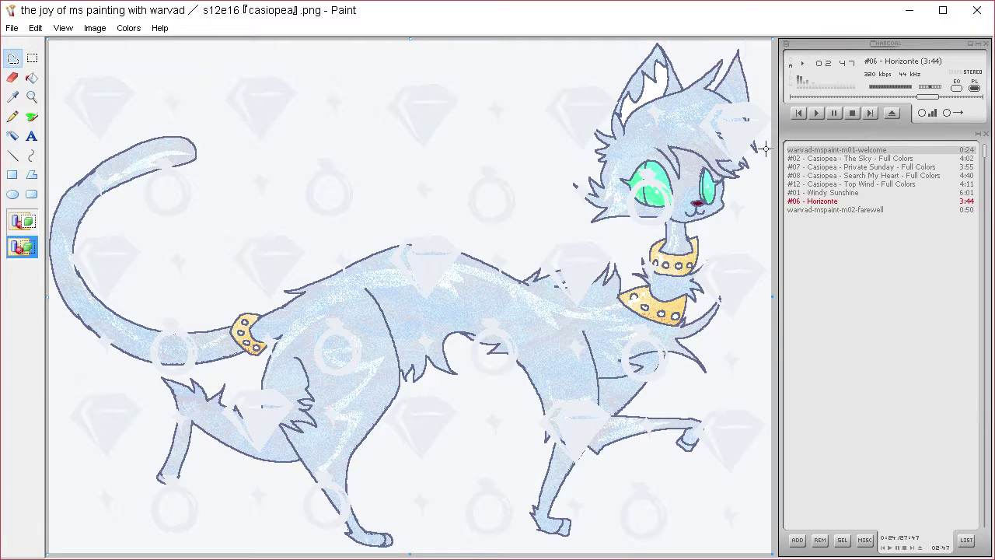
pyautogui.hotkey('ctrl', 'v')
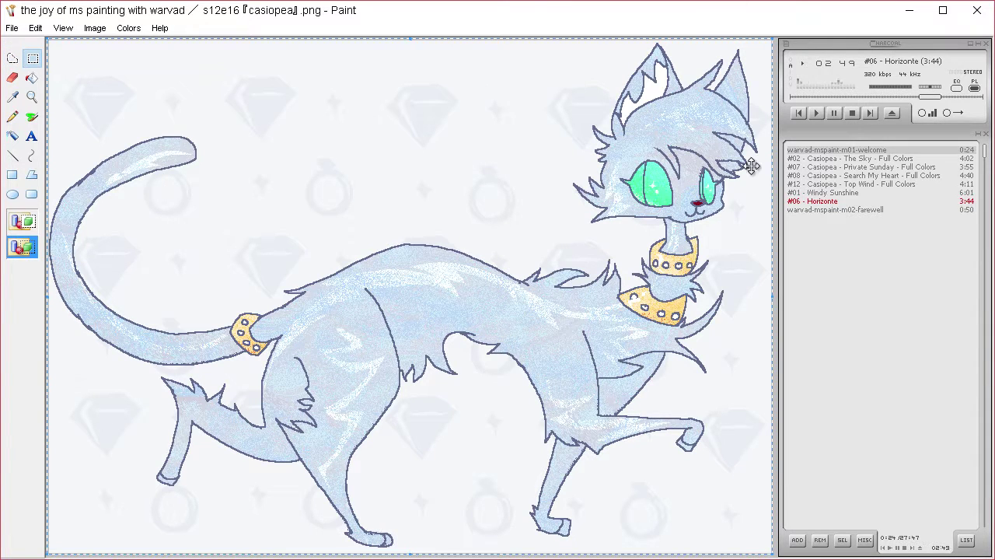
# Step: Copy ring motifs along the canvas's upper edge and overlay the copied animal transparently to restore its covered ear
pyautogui.click(13, 57)
pyautogui.moveTo(317, 59)
pyautogui.mouseDown()
pyautogui.moveTo(244, 60)
pyautogui.moveTo(233, 147)
pyautogui.mouseUp()
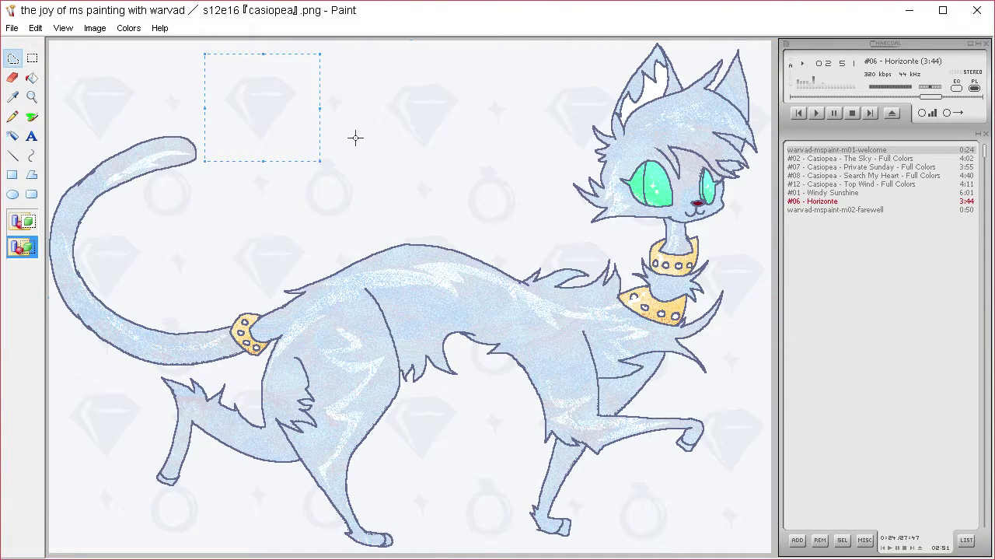
pyautogui.moveTo(360, 152)
pyautogui.mouseDown()
pyautogui.moveTo(328, 144)
pyautogui.moveTo(329, 222)
pyautogui.moveTo(388, 180)
pyautogui.moveTo(362, 44)
pyautogui.moveTo(380, 40)
pyautogui.mouseUp()
pyautogui.click(515, 67)
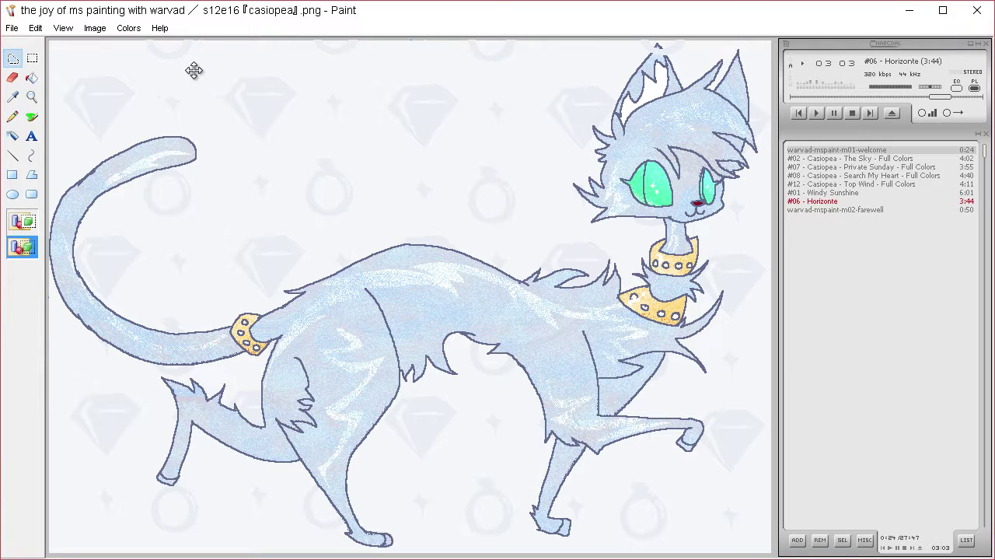
pyautogui.hotkey('ctrl', 'a')
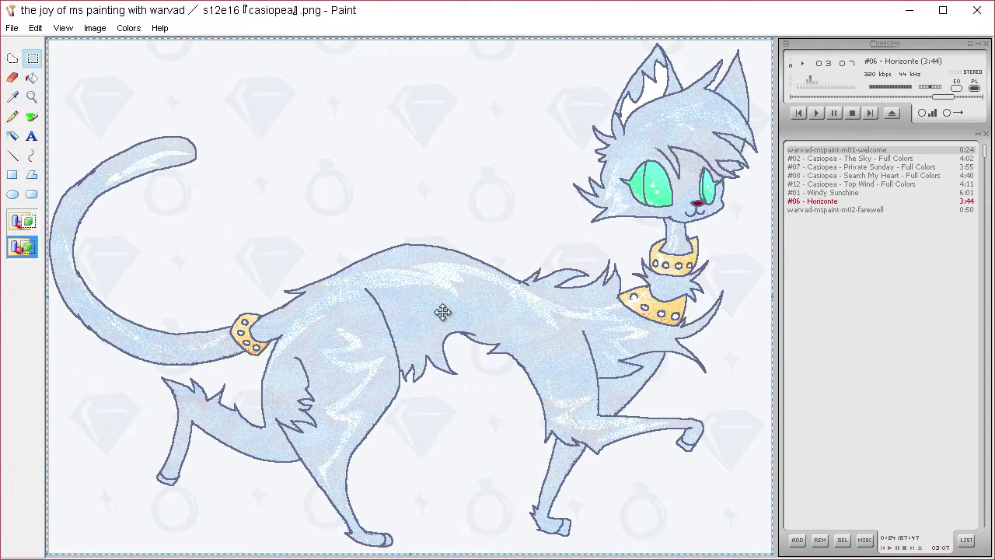
pyautogui.click(22, 96)
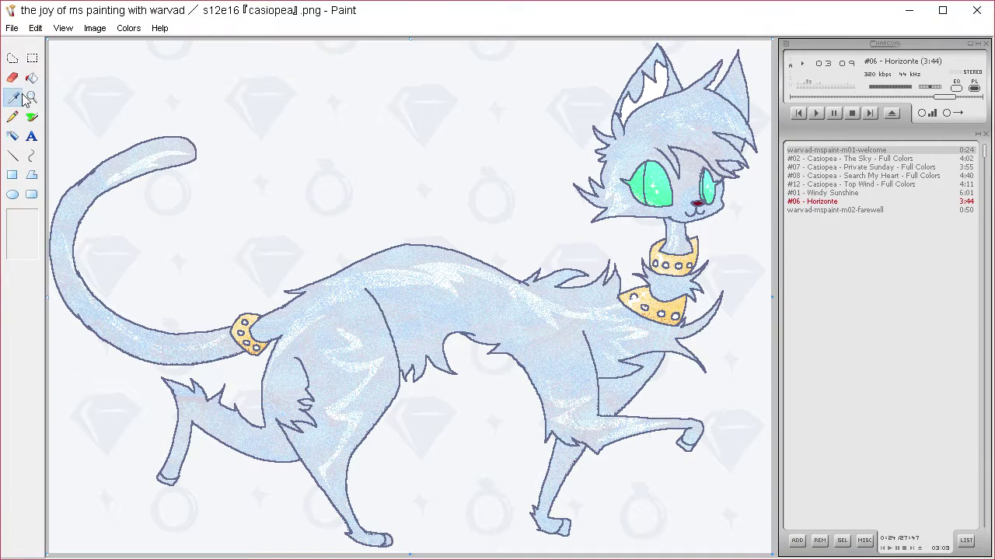
# Step: Sample the dark outline colour at the tail's tip and mix a lighter greyish blue of Red 201, Green 204, Blue 220
pyautogui.click(192, 139)
pyautogui.click(13, 96)
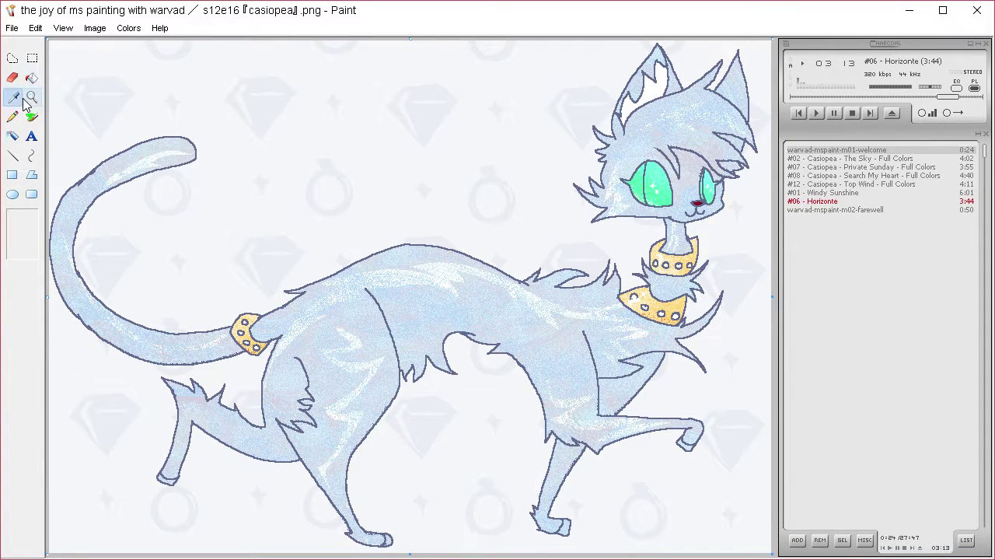
pyautogui.click(191, 139)
pyautogui.click(128, 28)
pyautogui.click(152, 45)
pyautogui.click(495, 373)
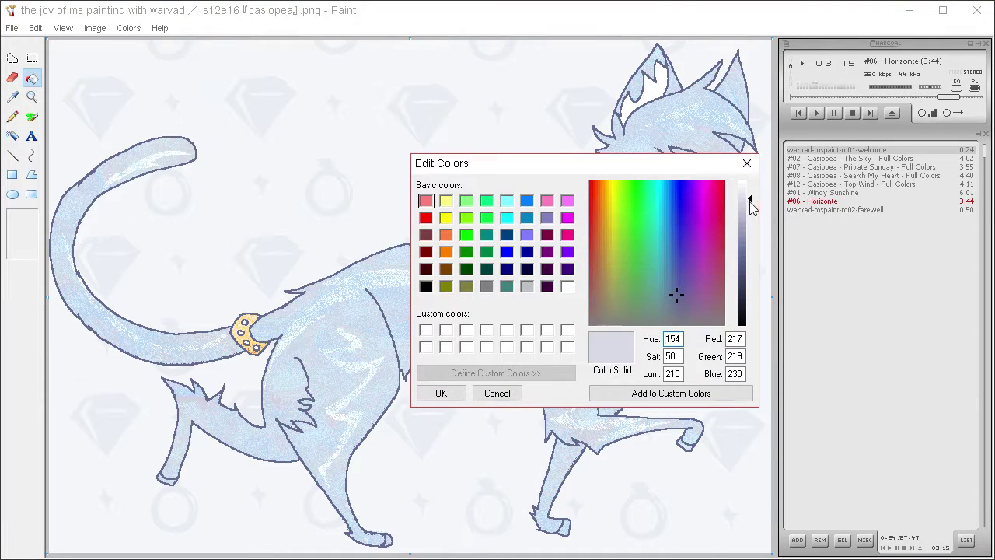
pyautogui.moveTo(751, 204); pyautogui.dragTo(751, 207)
pyautogui.click(441, 392)
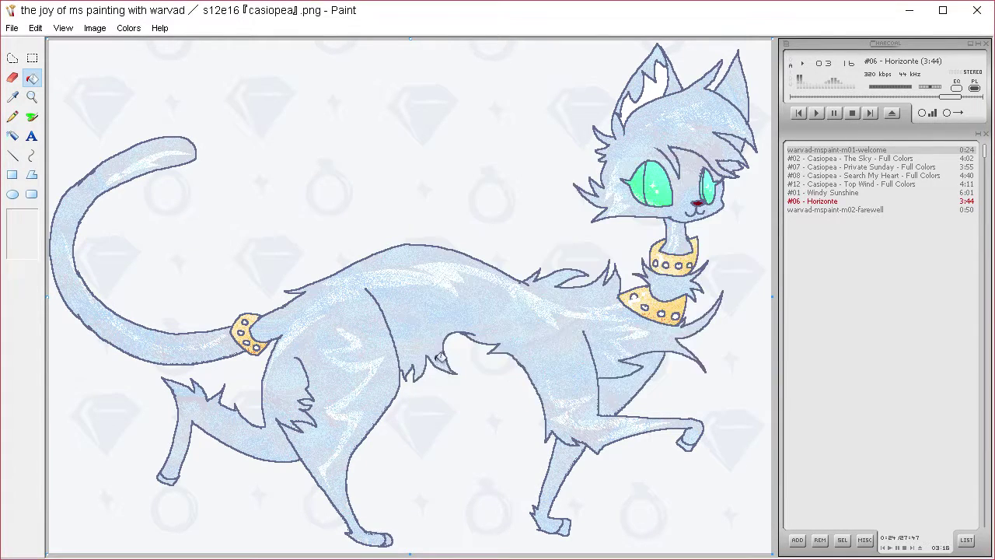
# Step: Try brushing the pale greyish blue over the outline of the tail's tip, and undo the stroke
pyautogui.click(32, 117)
pyautogui.moveTo(103, 170)
pyautogui.mouseDown()
pyautogui.moveTo(187, 136)
pyautogui.moveTo(123, 151)
pyautogui.moveTo(186, 161)
pyautogui.mouseUp()
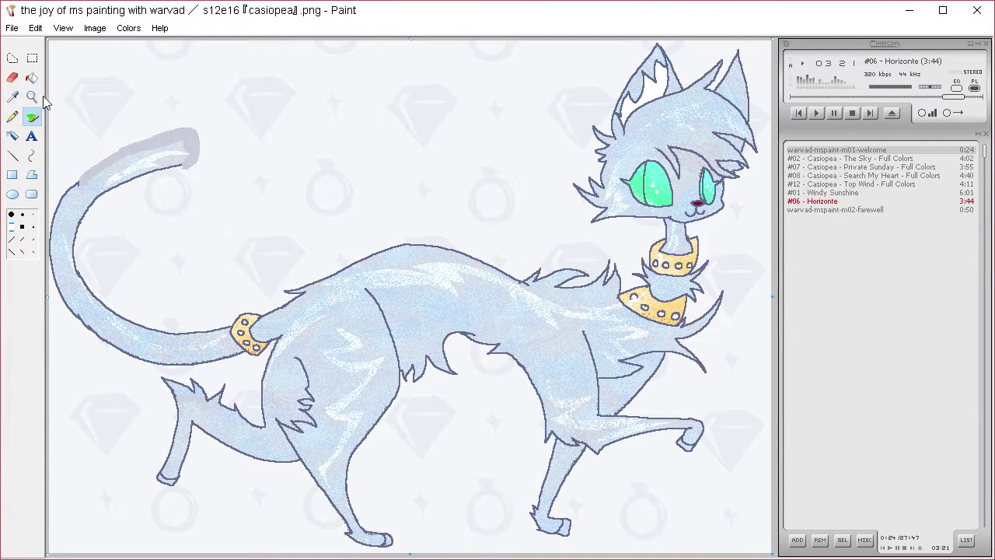
pyautogui.hotkey('ctrl', 'z')
# Step: Clear the whole canvas, fill it with the pale greyish blue, and paste the drawing transparently over it to recolour the outlines
pyautogui.hotkey('ctrl', 'a')
pyautogui.press('Delete')
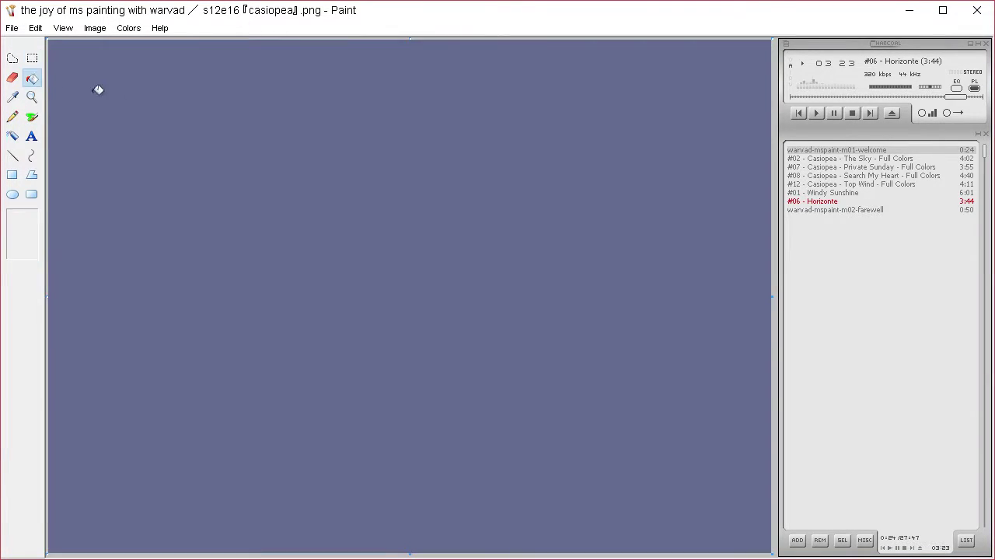
pyautogui.hotkey('ctrl', 'v')
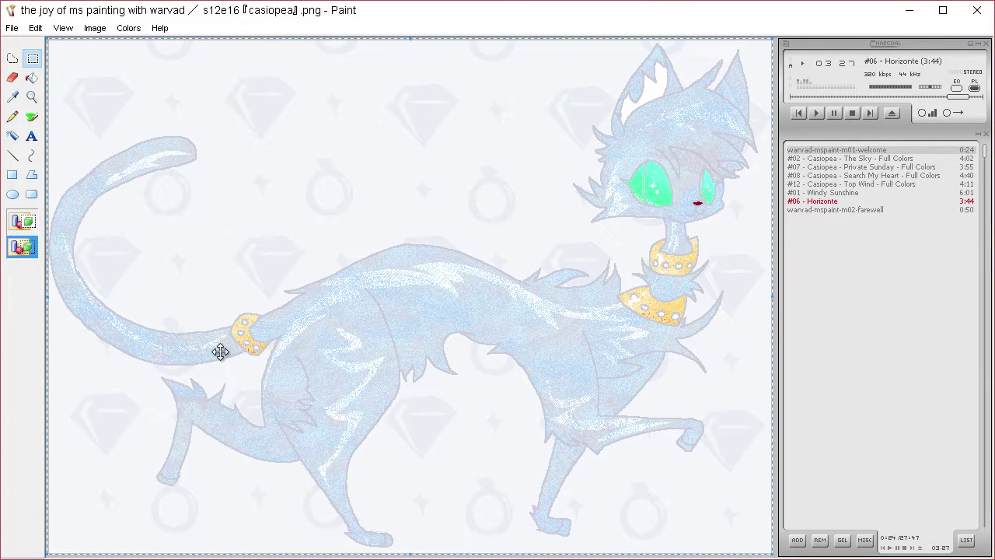
# Step: Change the outline fill colour to a muted light teal-blue of Red 170, Green 198, Blue 210
pyautogui.click(128, 28)
pyautogui.click(138, 49)
pyautogui.click(533, 373)
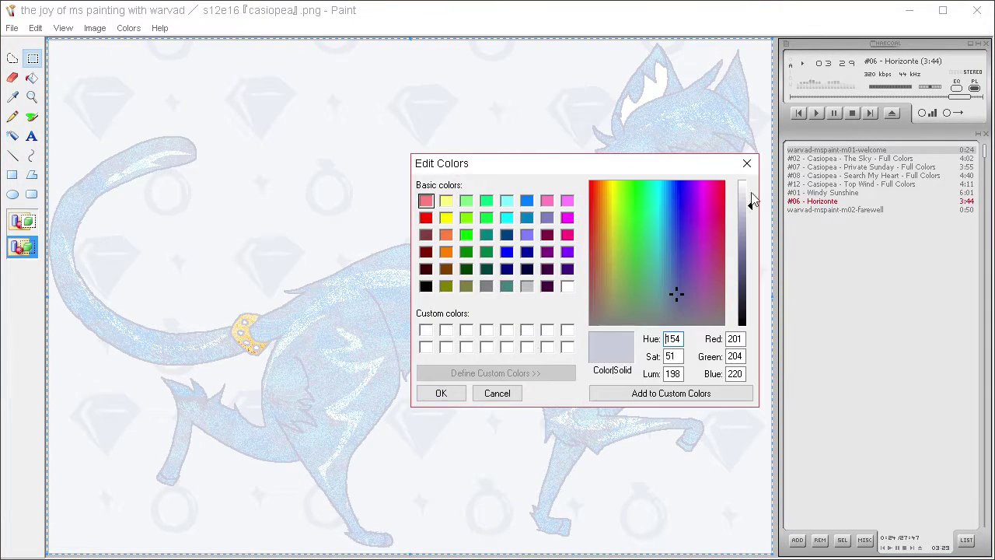
pyautogui.moveTo(750, 200); pyautogui.dragTo(752, 224)
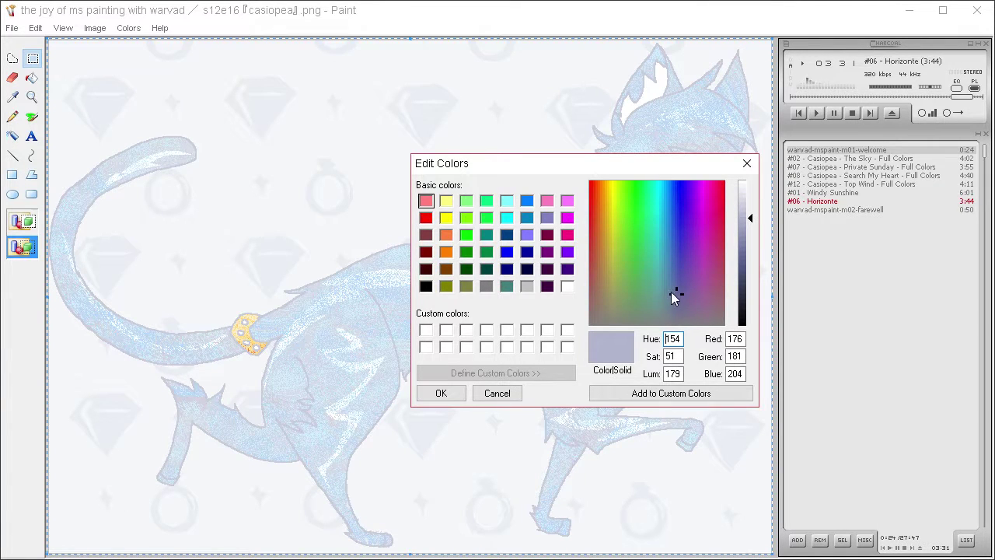
pyautogui.moveTo(673, 296); pyautogui.dragTo(661, 280)
pyautogui.click(441, 392)
# Step: Remove the pasted drawing, fill the canvas with the teal-blue, and paste the drawing back transparently
pyautogui.press('Delete')
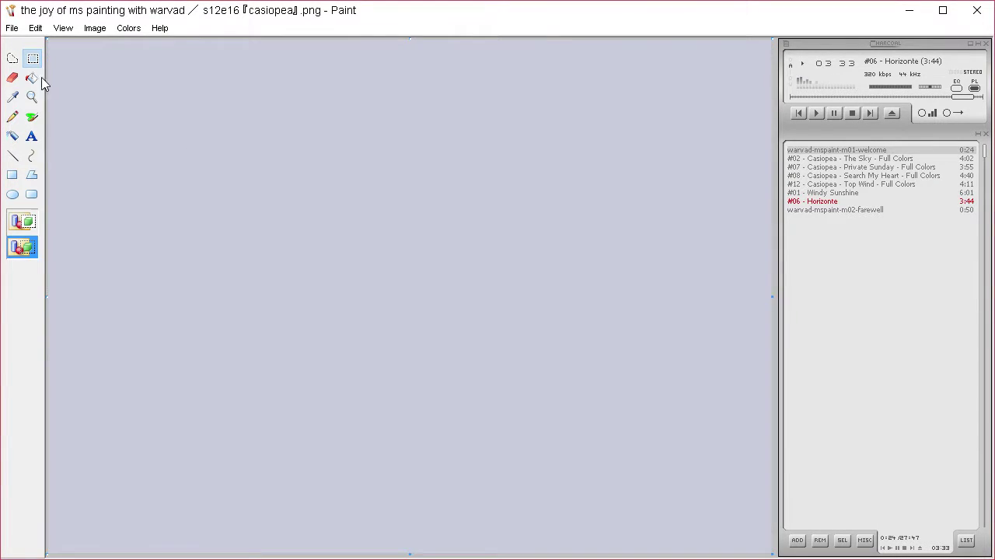
pyautogui.click(31, 77)
pyautogui.click(101, 81)
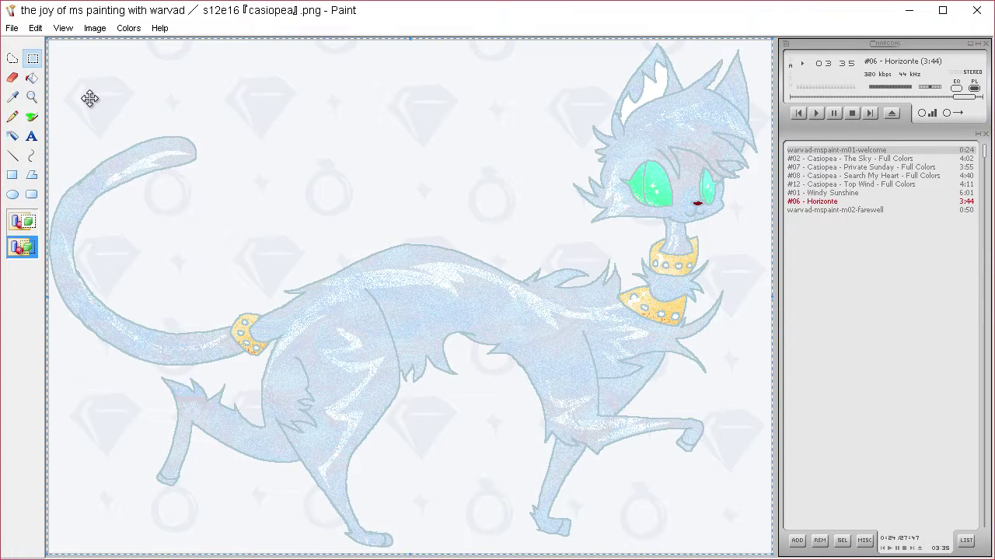
# Step: Mix a periwinkle of Red 150, Green 160, Blue 203 and recolour the outlines by overlaying the drawing transparently on a canvas filled with it
pyautogui.click(128, 28)
pyautogui.click(136, 44)
pyautogui.click(514, 372)
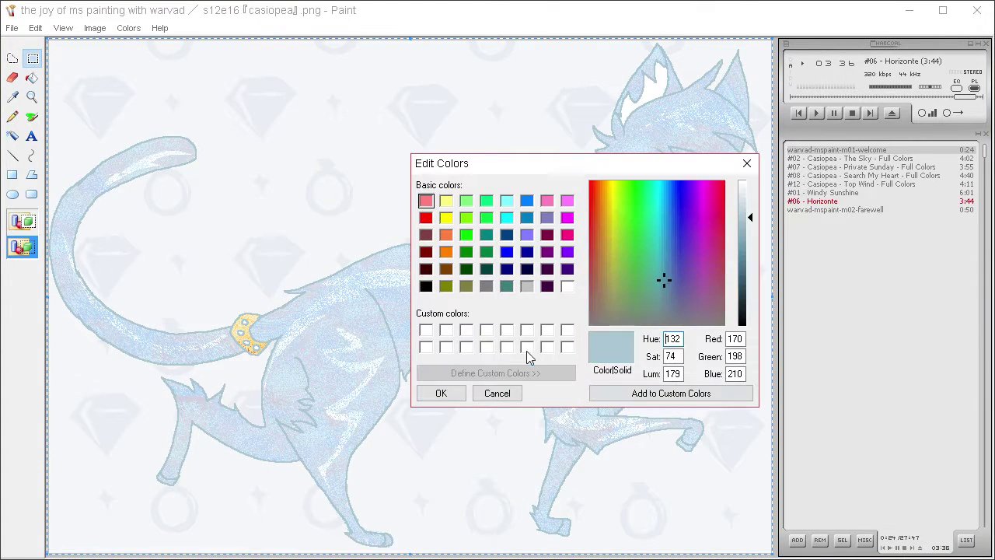
pyautogui.click(745, 224)
pyautogui.click(676, 277)
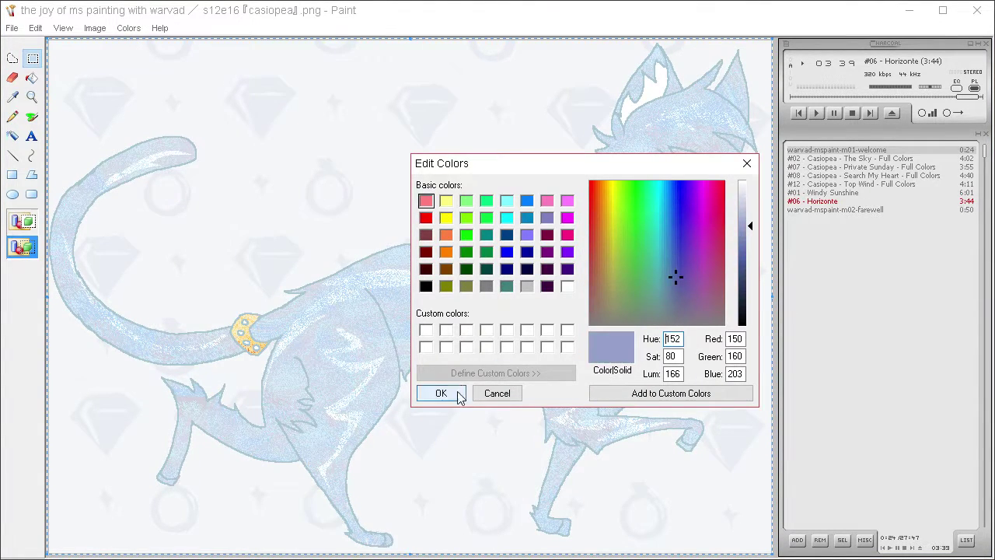
pyautogui.click(445, 392)
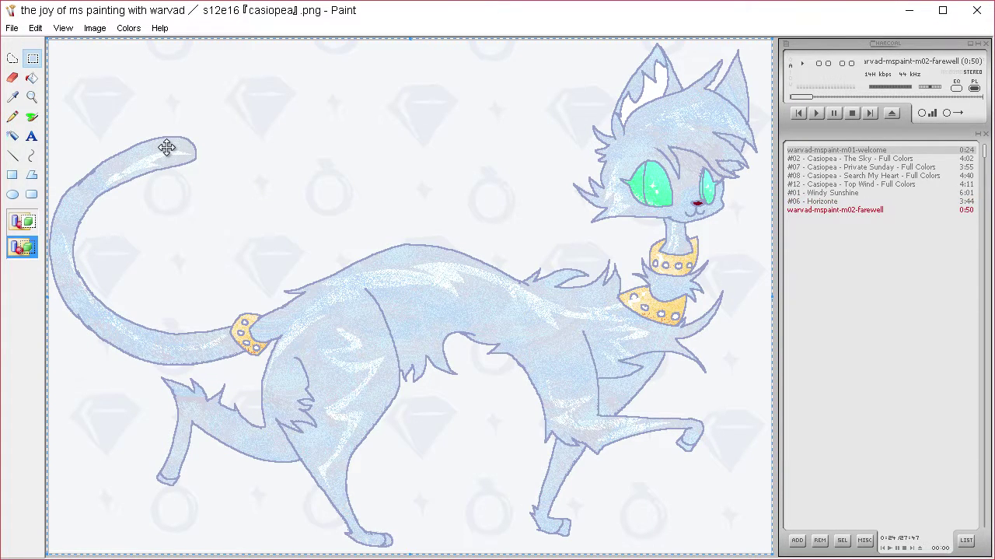
pyautogui.click(12, 117)
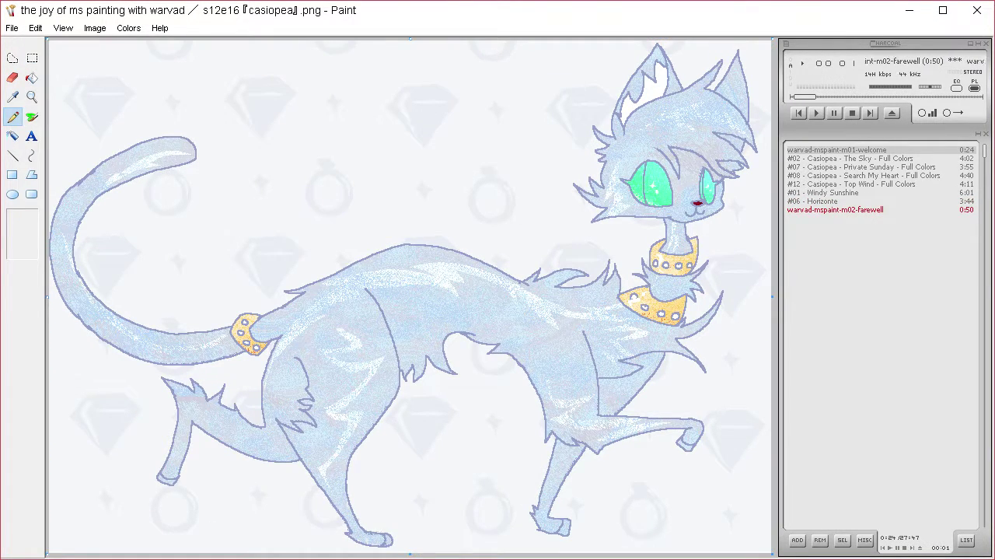